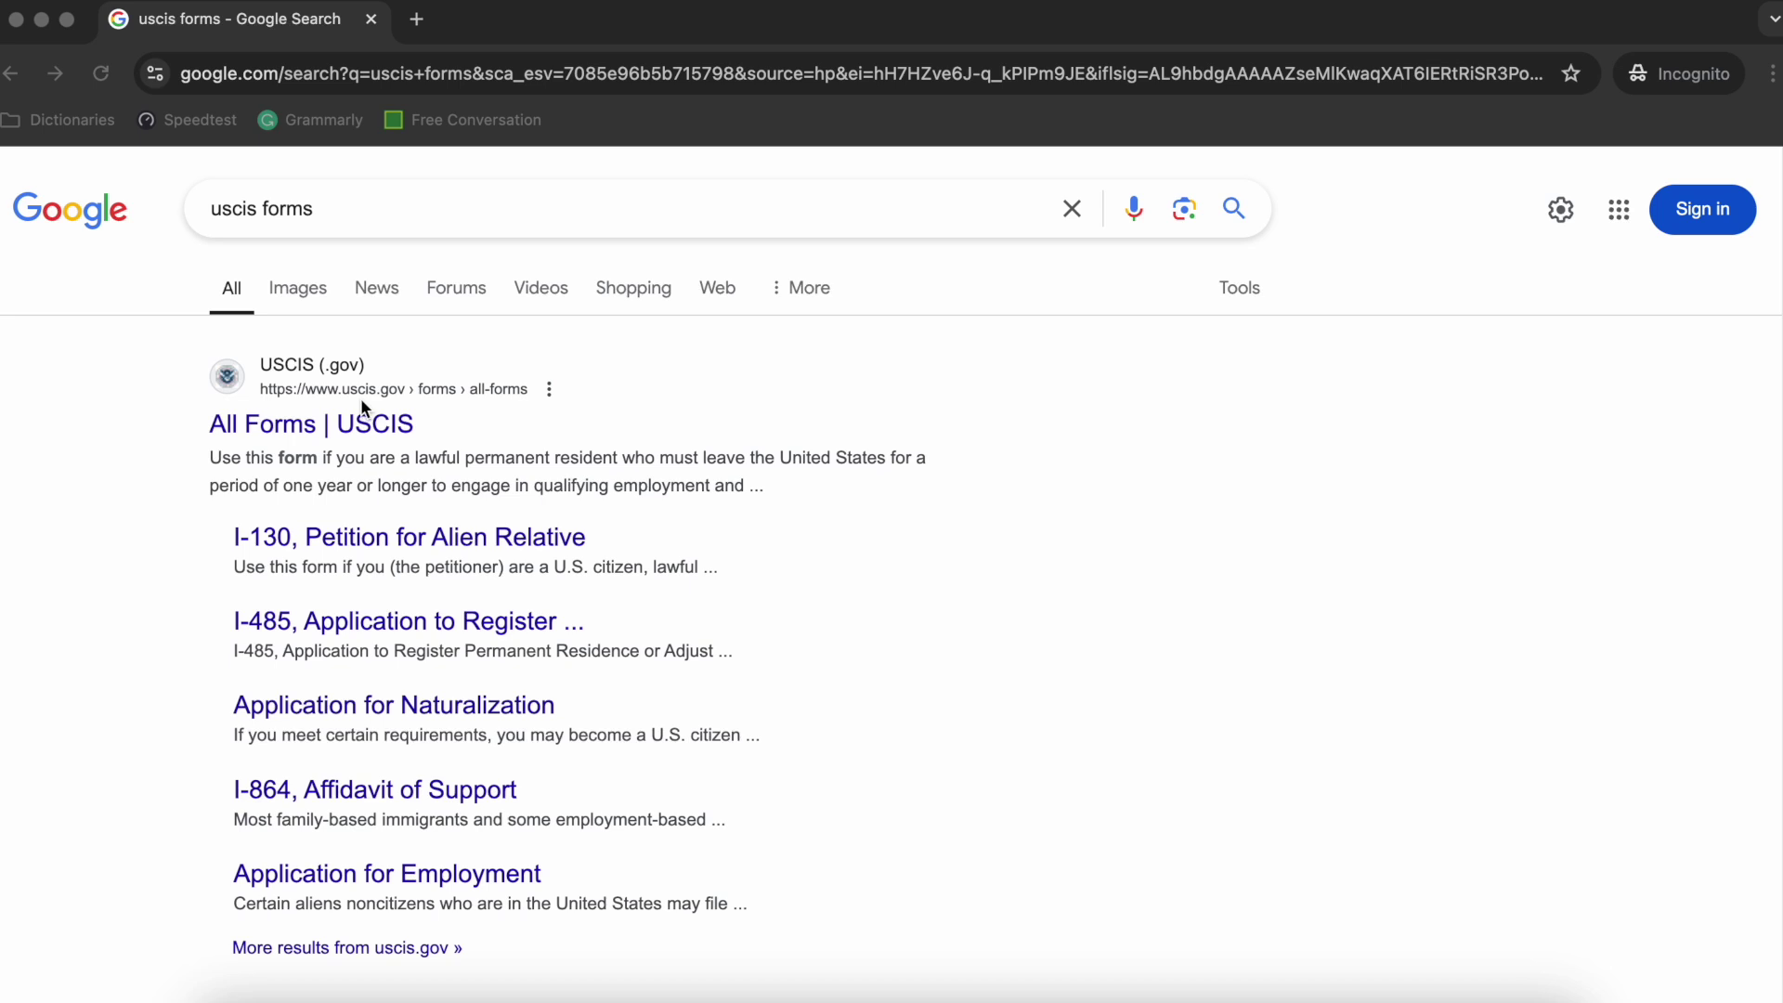
Open the All Forms | USCIS search result in a new browser tab and switch to that tab
{"action": "right_click", "coordinate": [293, 424]}
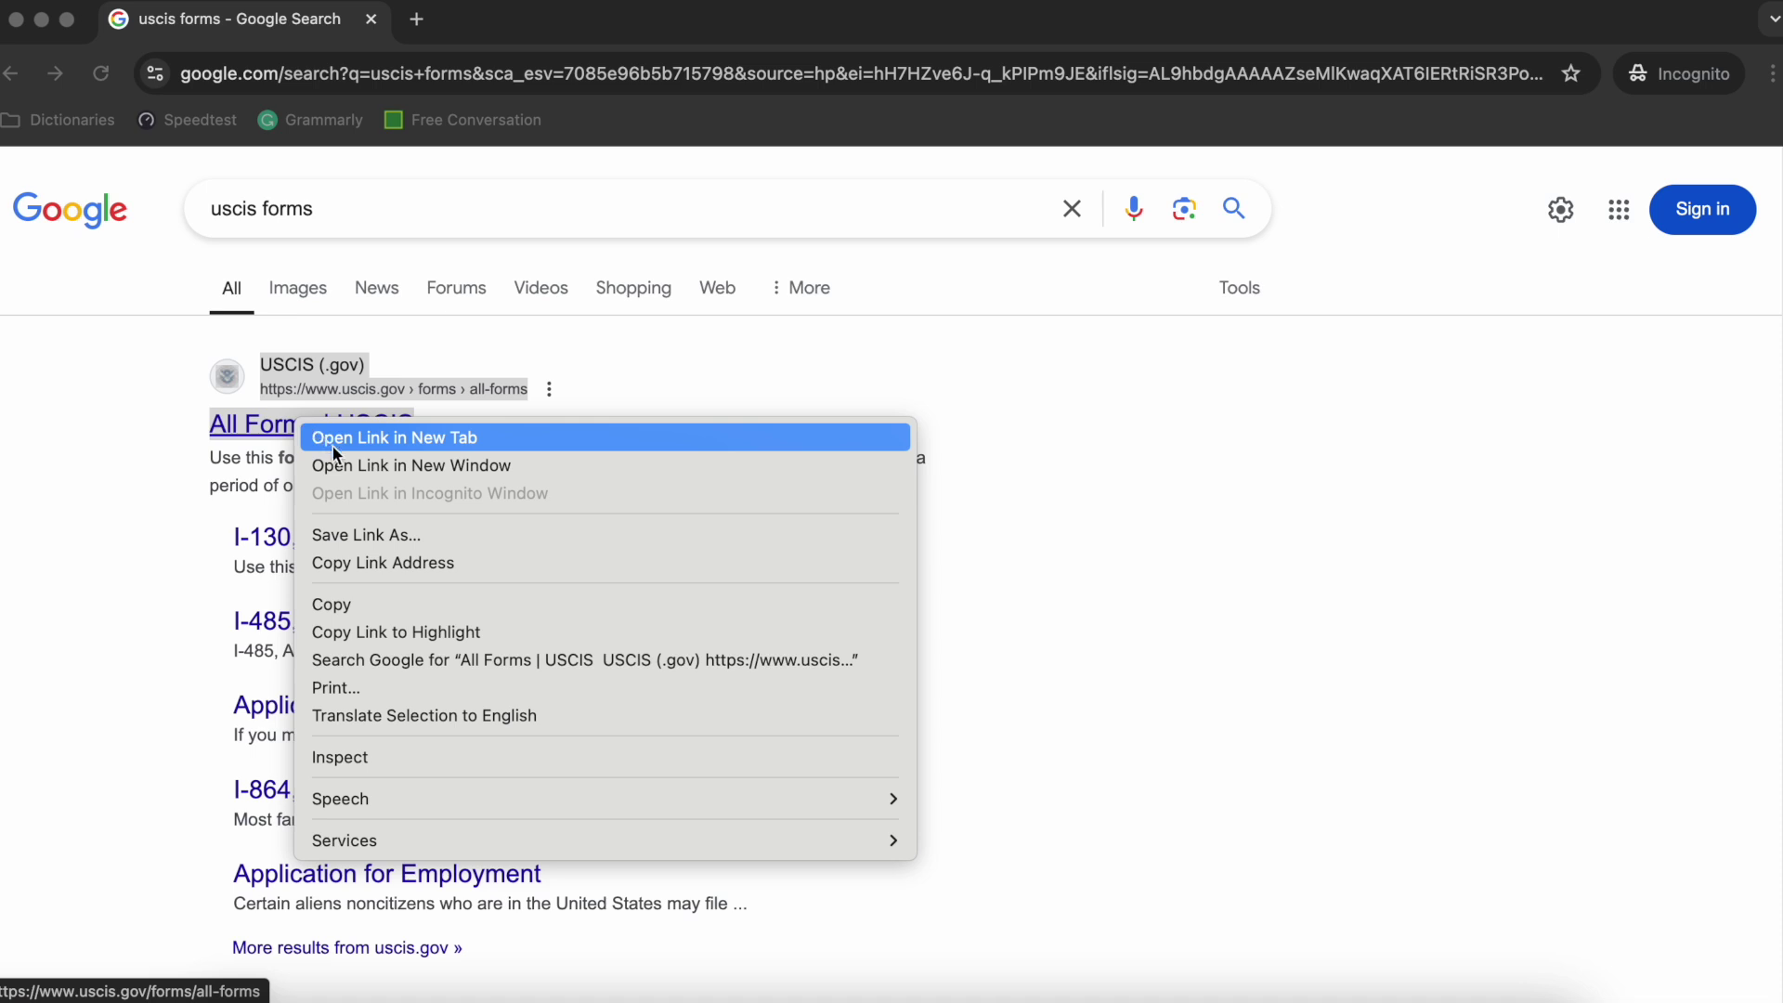
{"action": "left_click", "coordinate": [347, 442]}
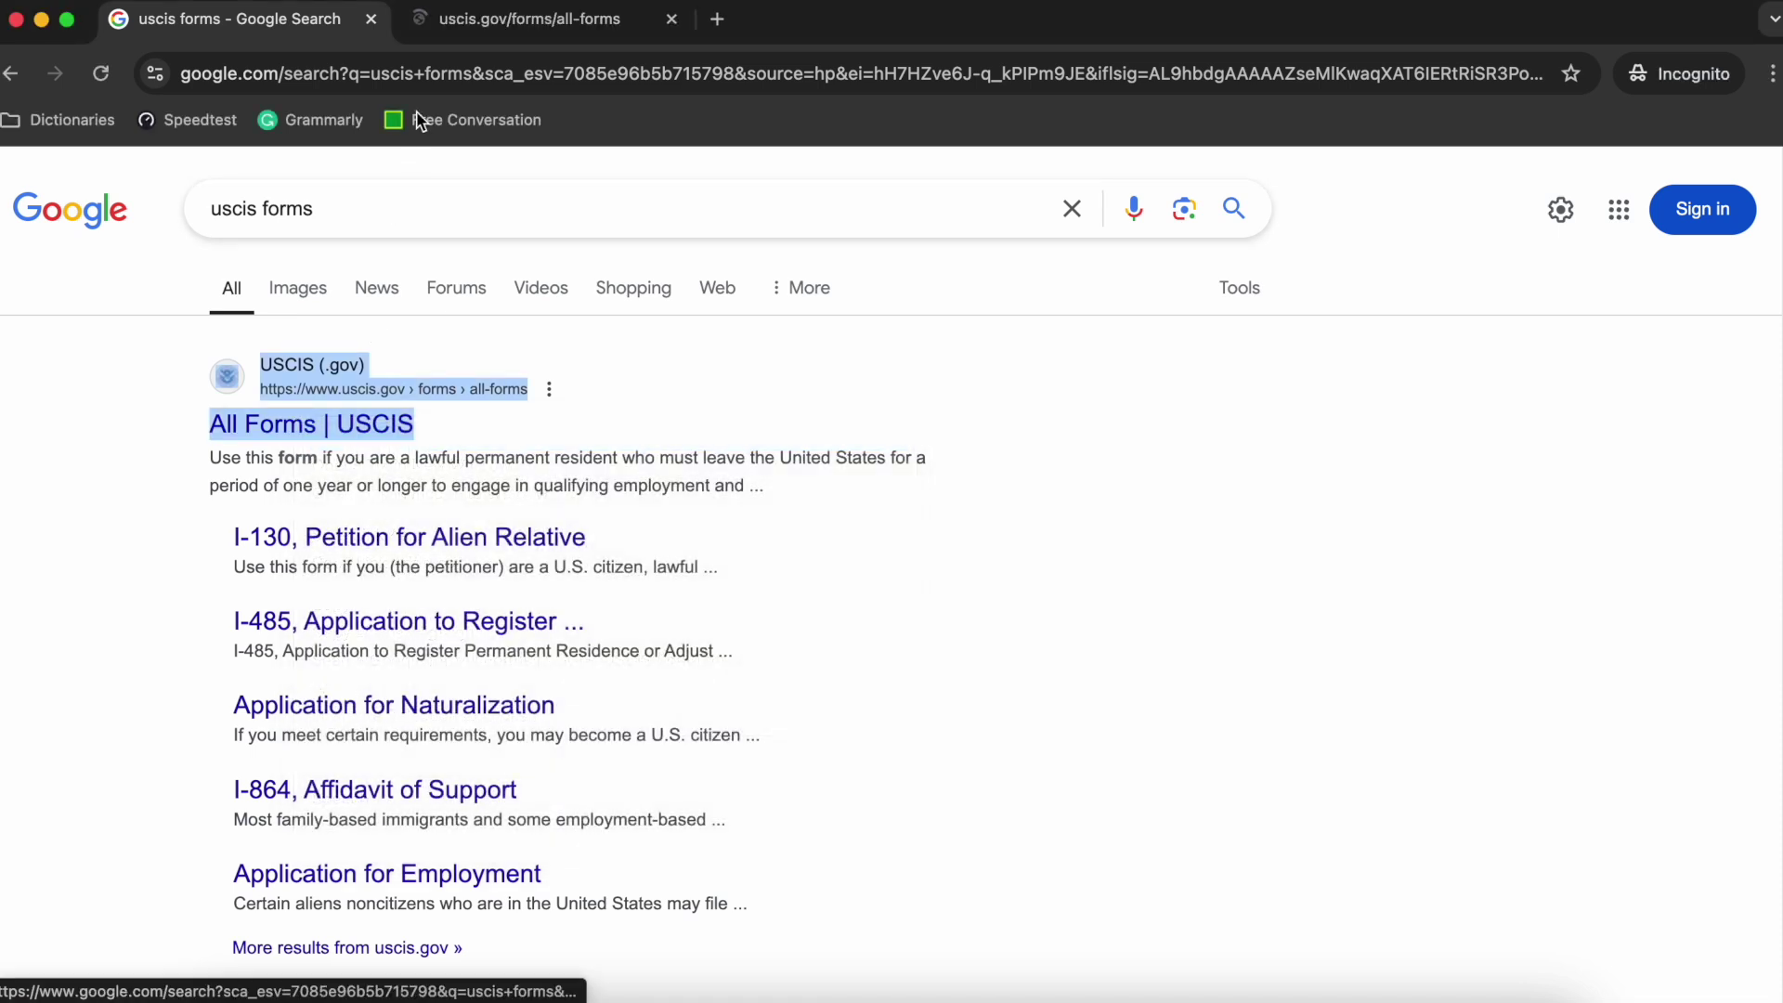
{"action": "left_click", "coordinate": [467, 28]}
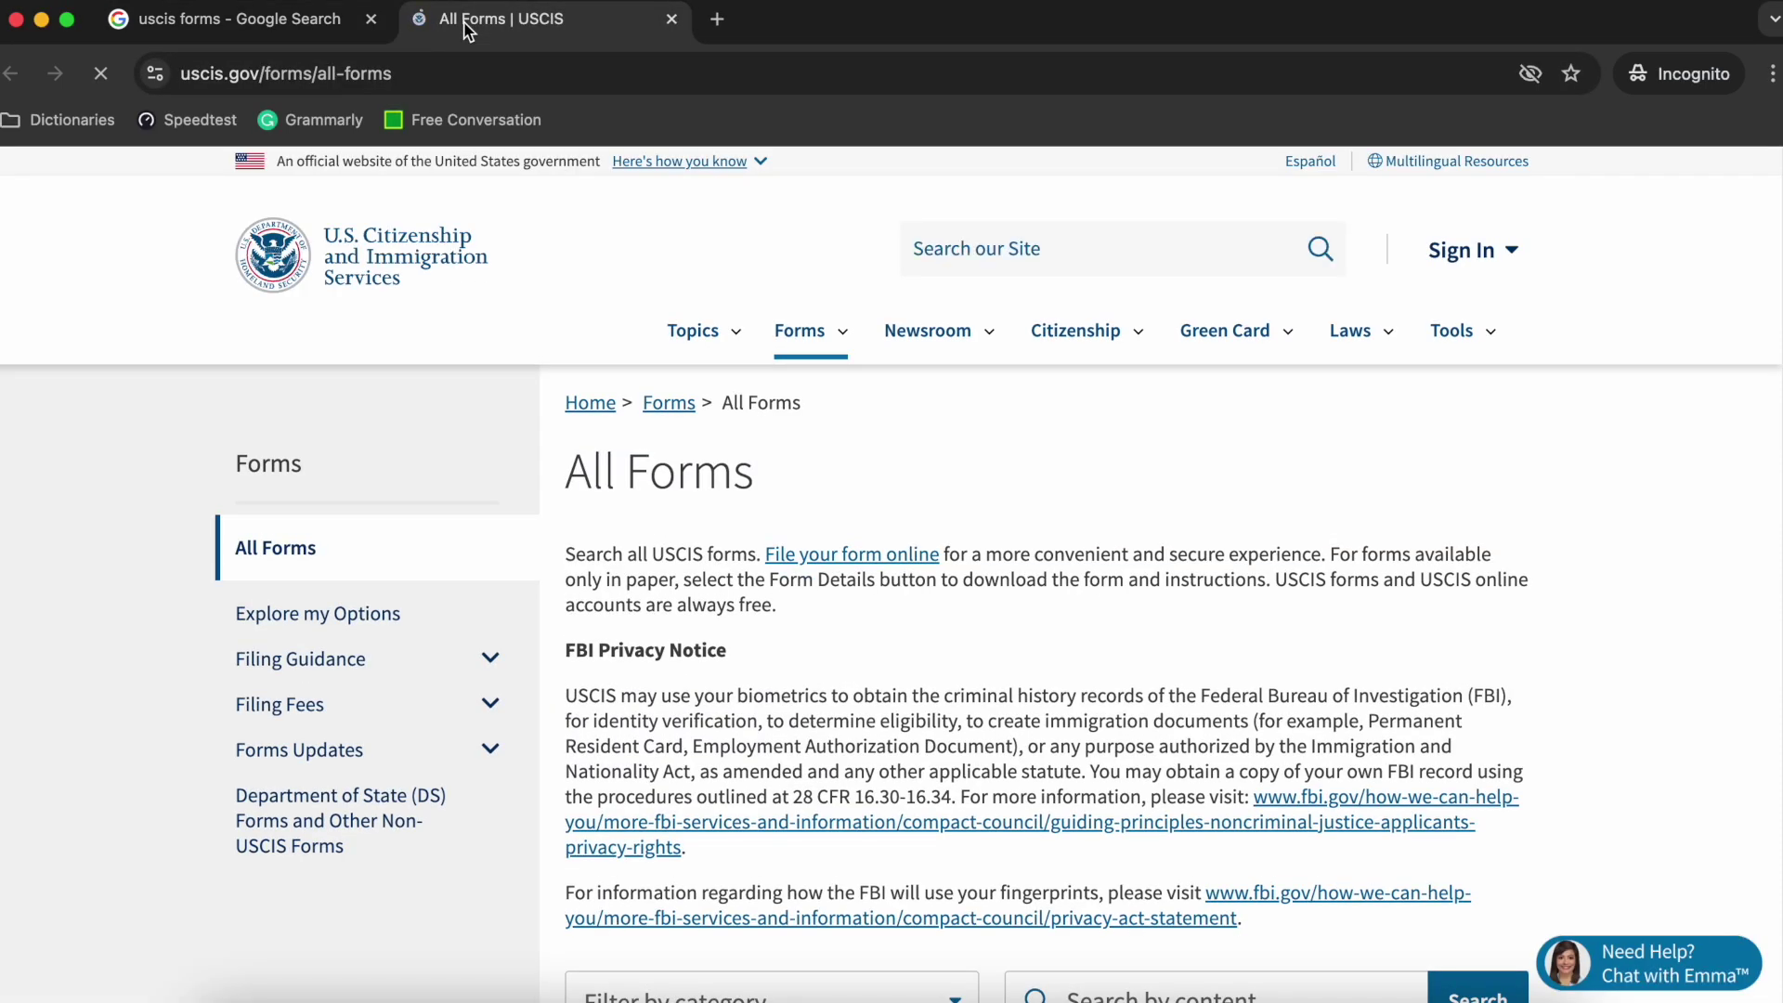
Search the USCIS All Forms list by content for I-134
{"action": "scroll", "coordinate": [646, 672], "scroll_direction": "down", "scroll_amount": 3}
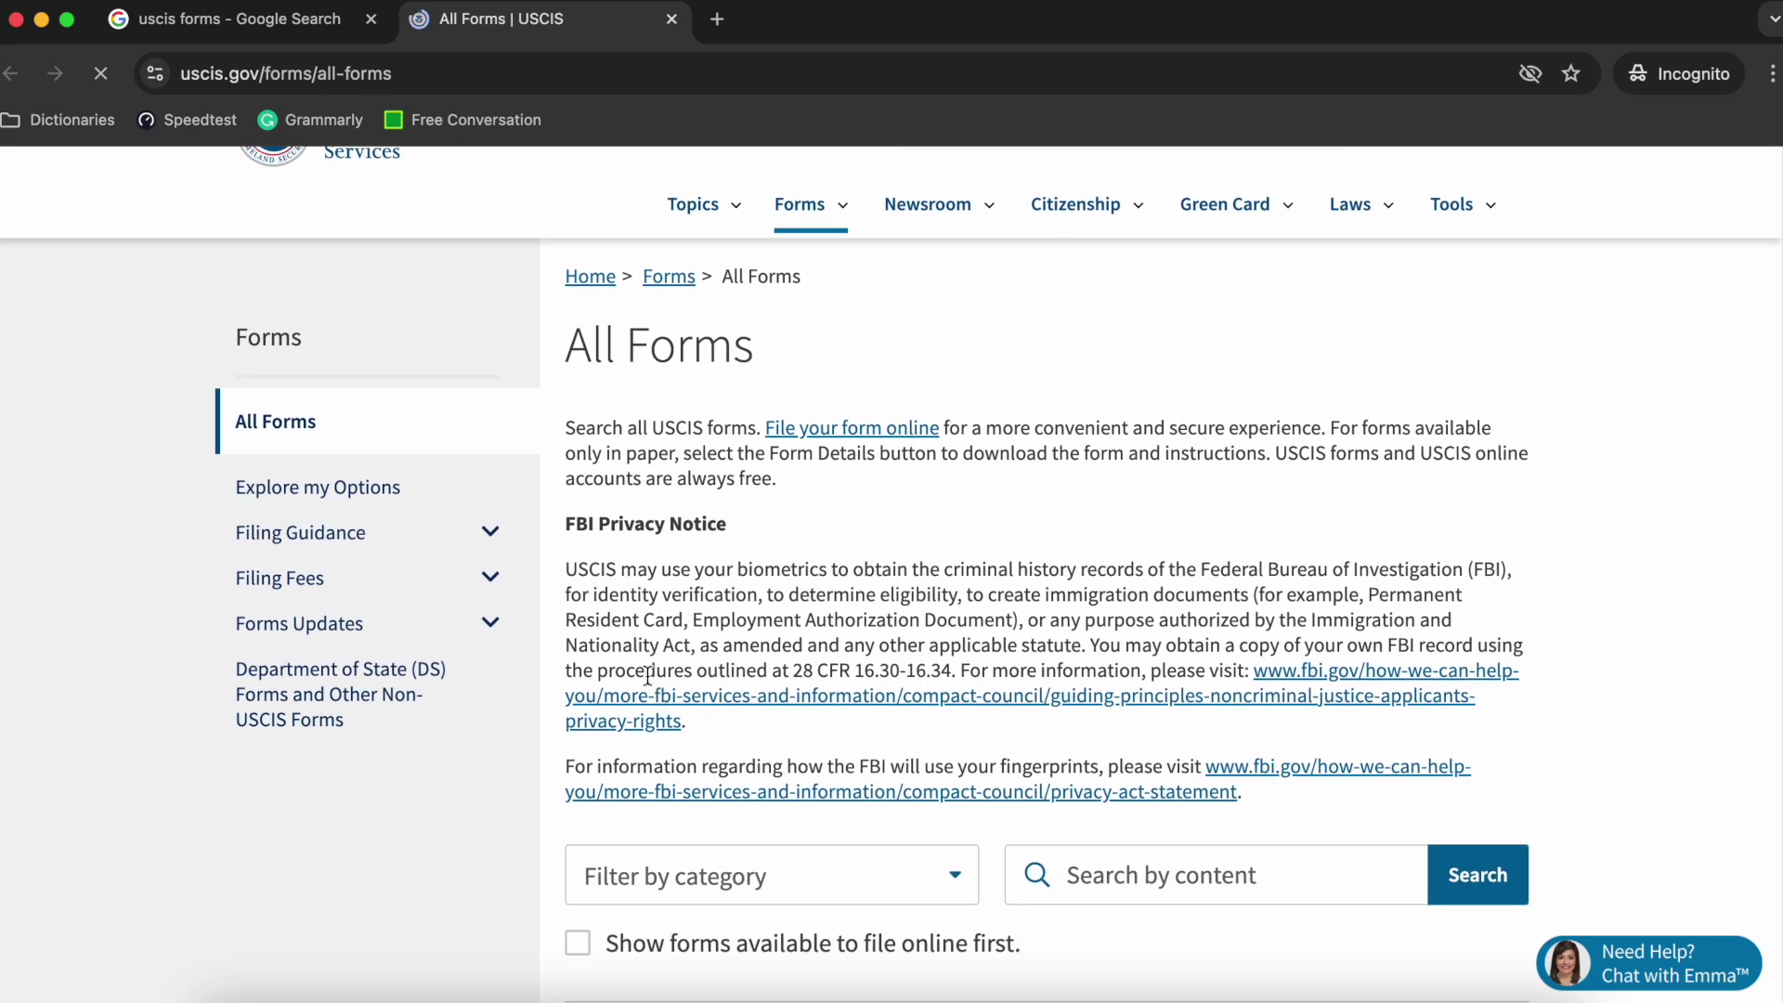
{"action": "scroll", "coordinate": [744, 814], "scroll_direction": "down", "scroll_amount": 2}
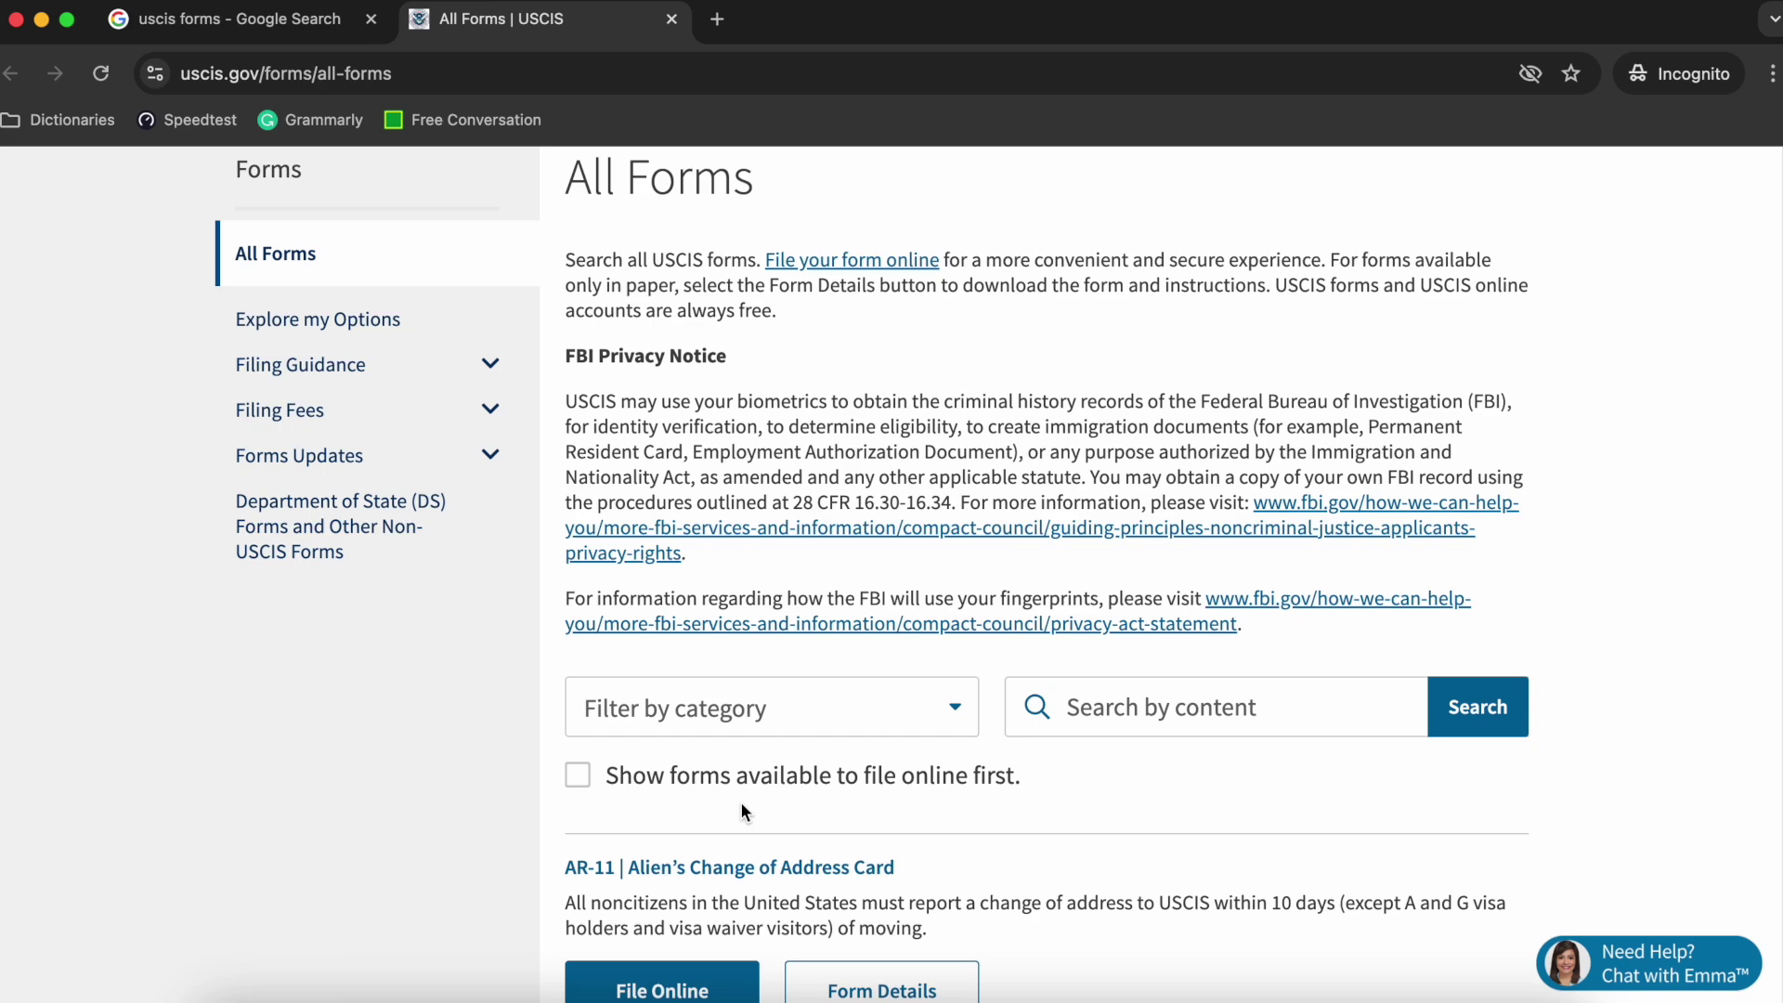
{"action": "scroll", "coordinate": [741, 811], "scroll_direction": "down", "scroll_amount": 2}
{"action": "left_click", "coordinate": [756, 569]}
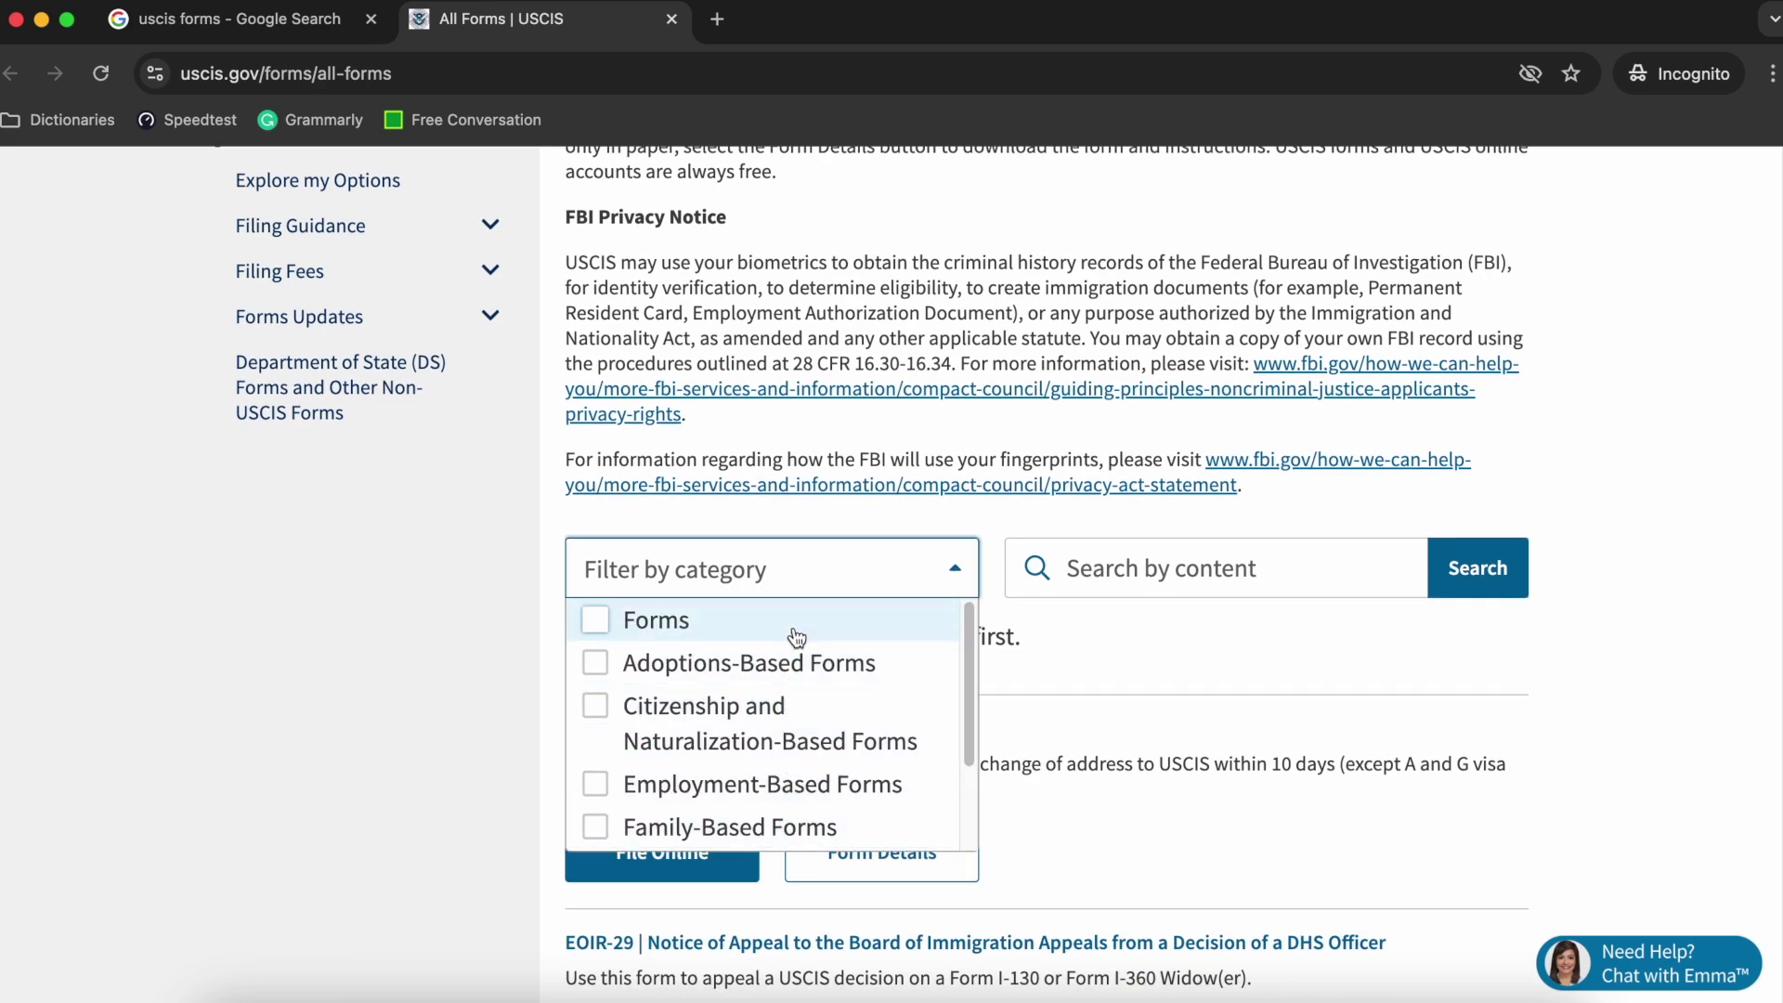
{"action": "left_click", "coordinate": [1082, 569]}
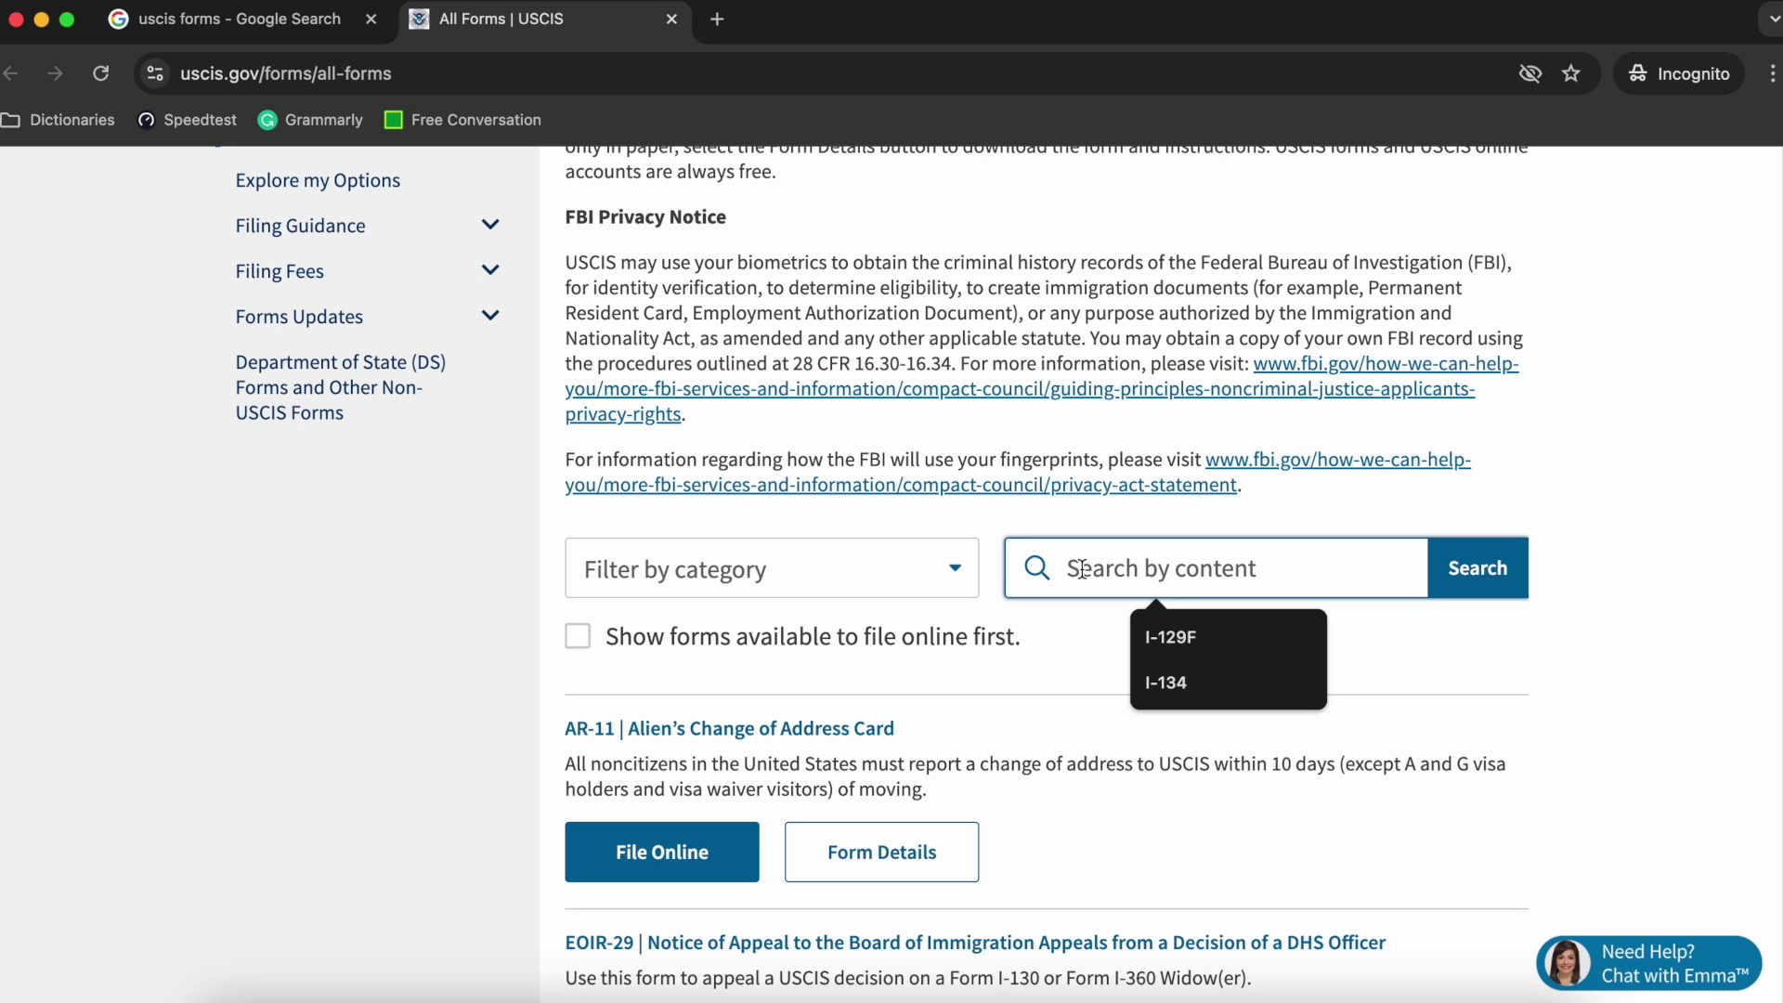
{"action": "type", "text": "I-134"}
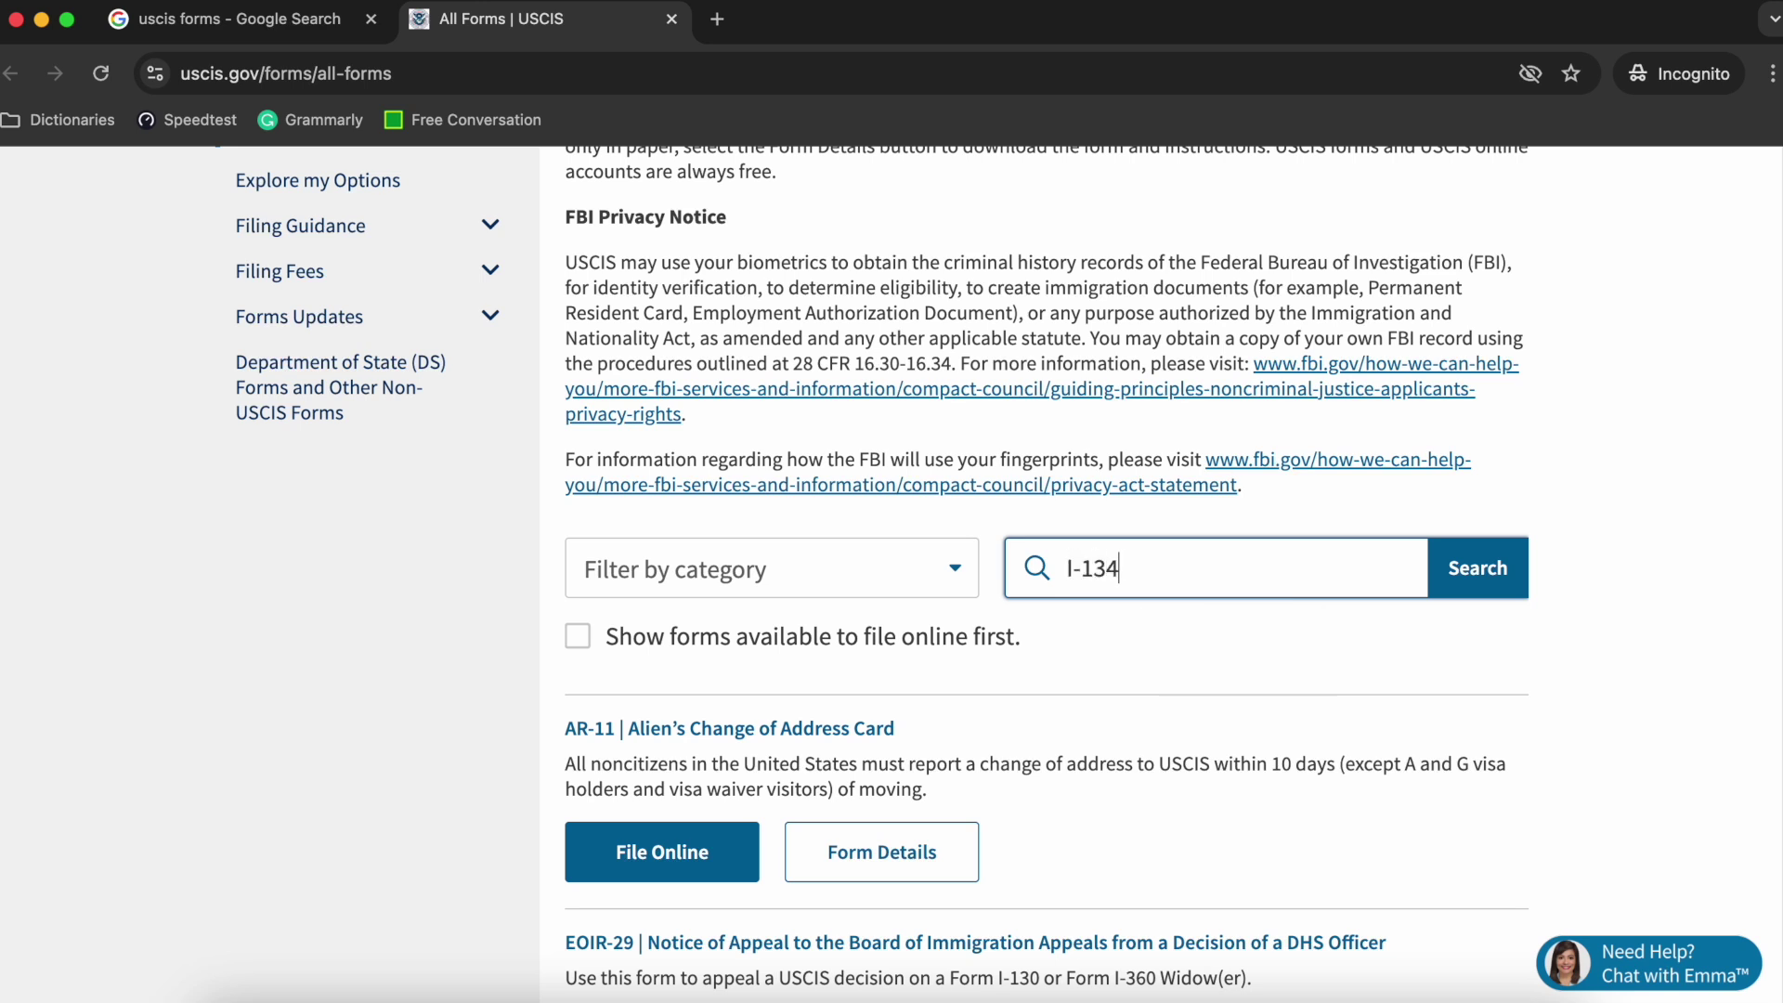
{"action": "key", "text": "Return"}
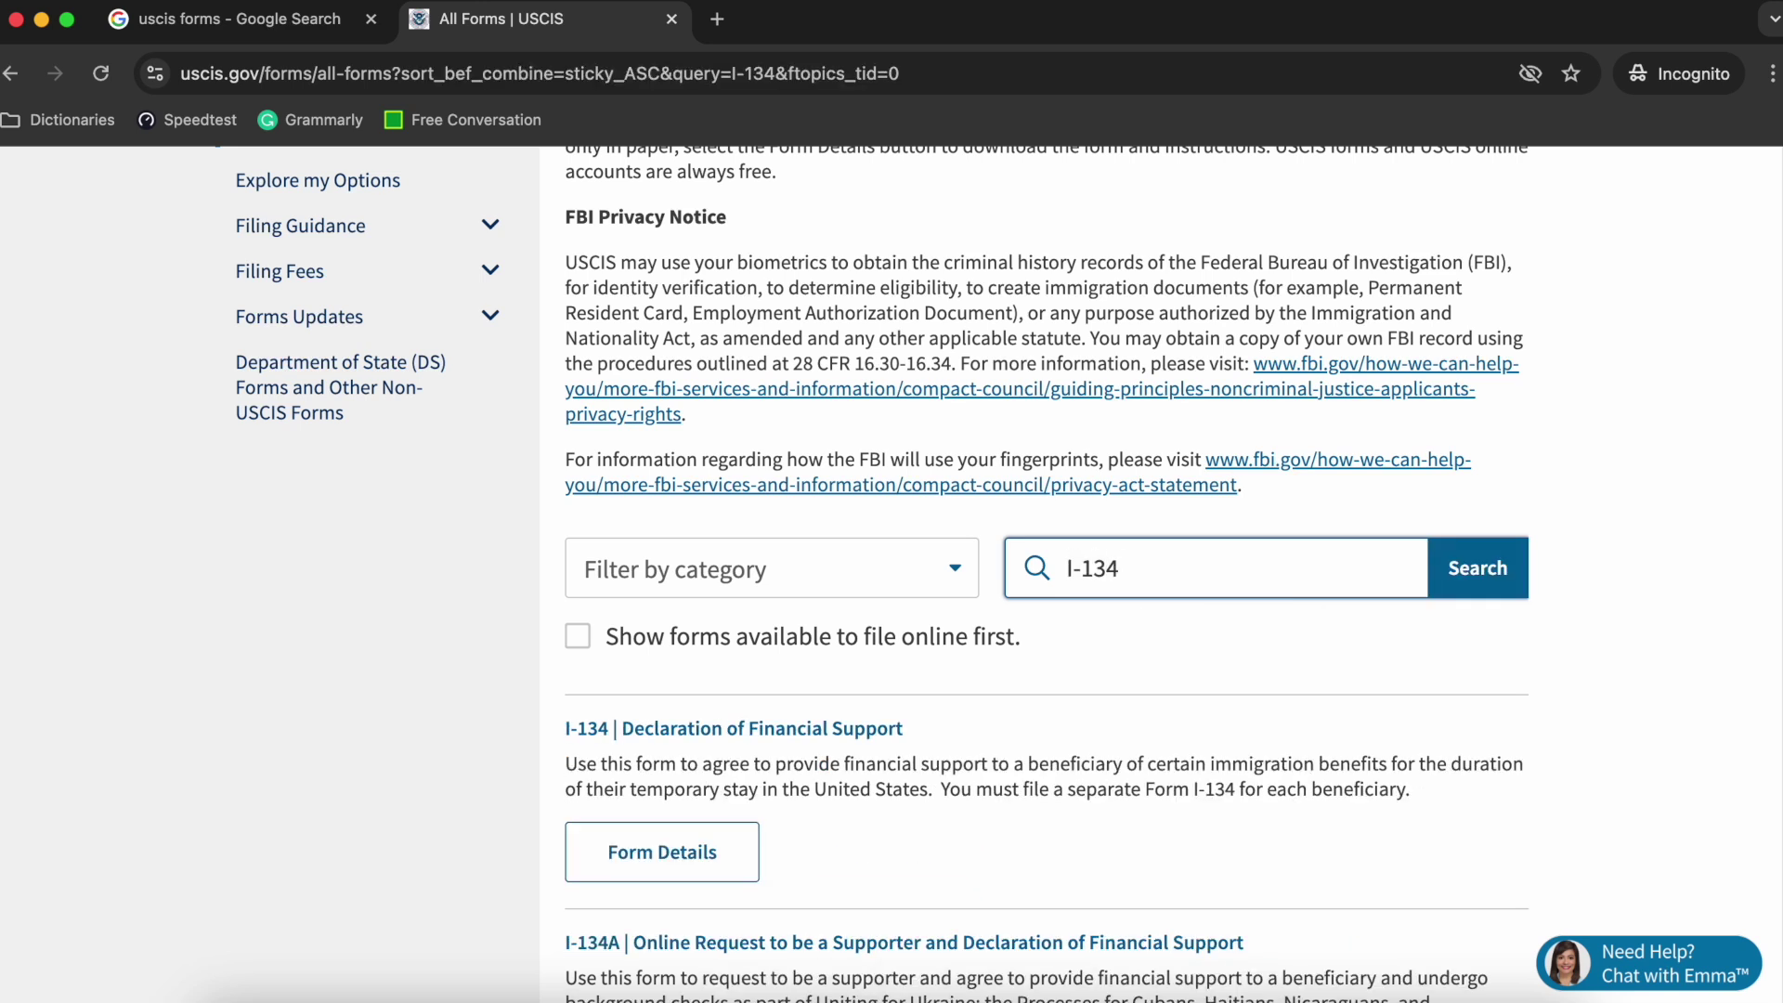
Open the I-134, Declaration of Financial Support page from the search results in a new tab and switch to it
{"action": "scroll", "coordinate": [1046, 557], "scroll_direction": "down", "scroll_amount": 3}
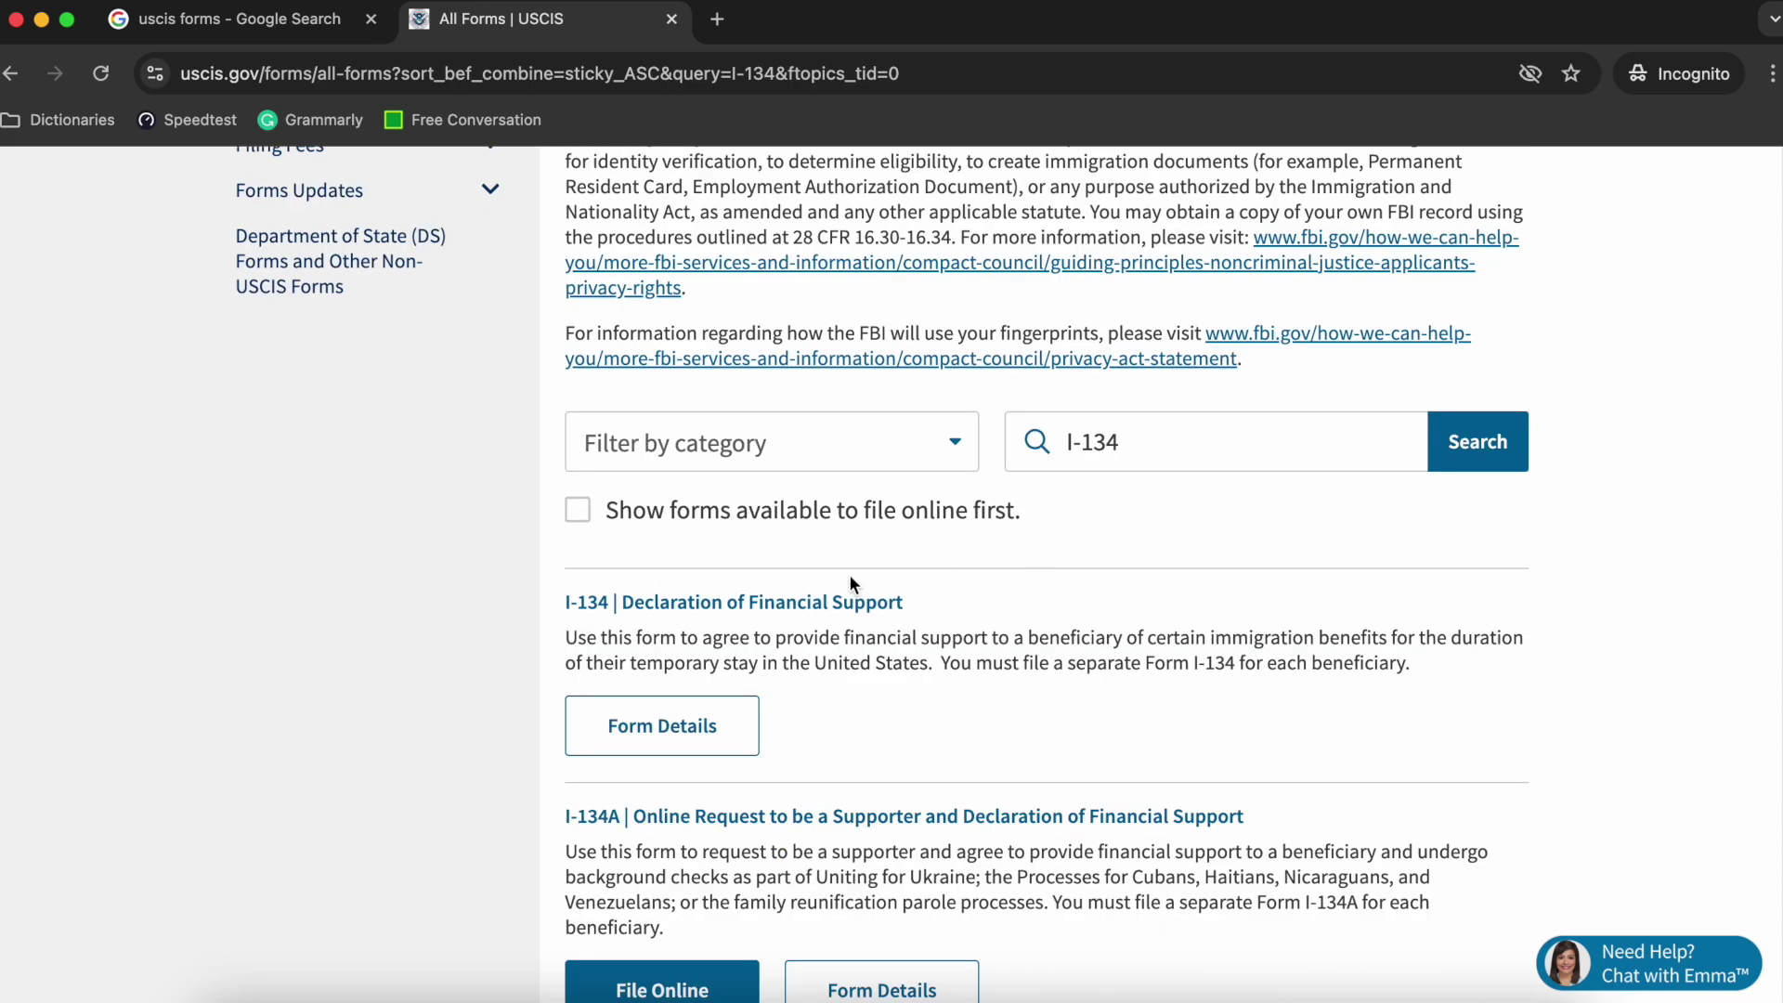
{"action": "right_click", "coordinate": [730, 606]}
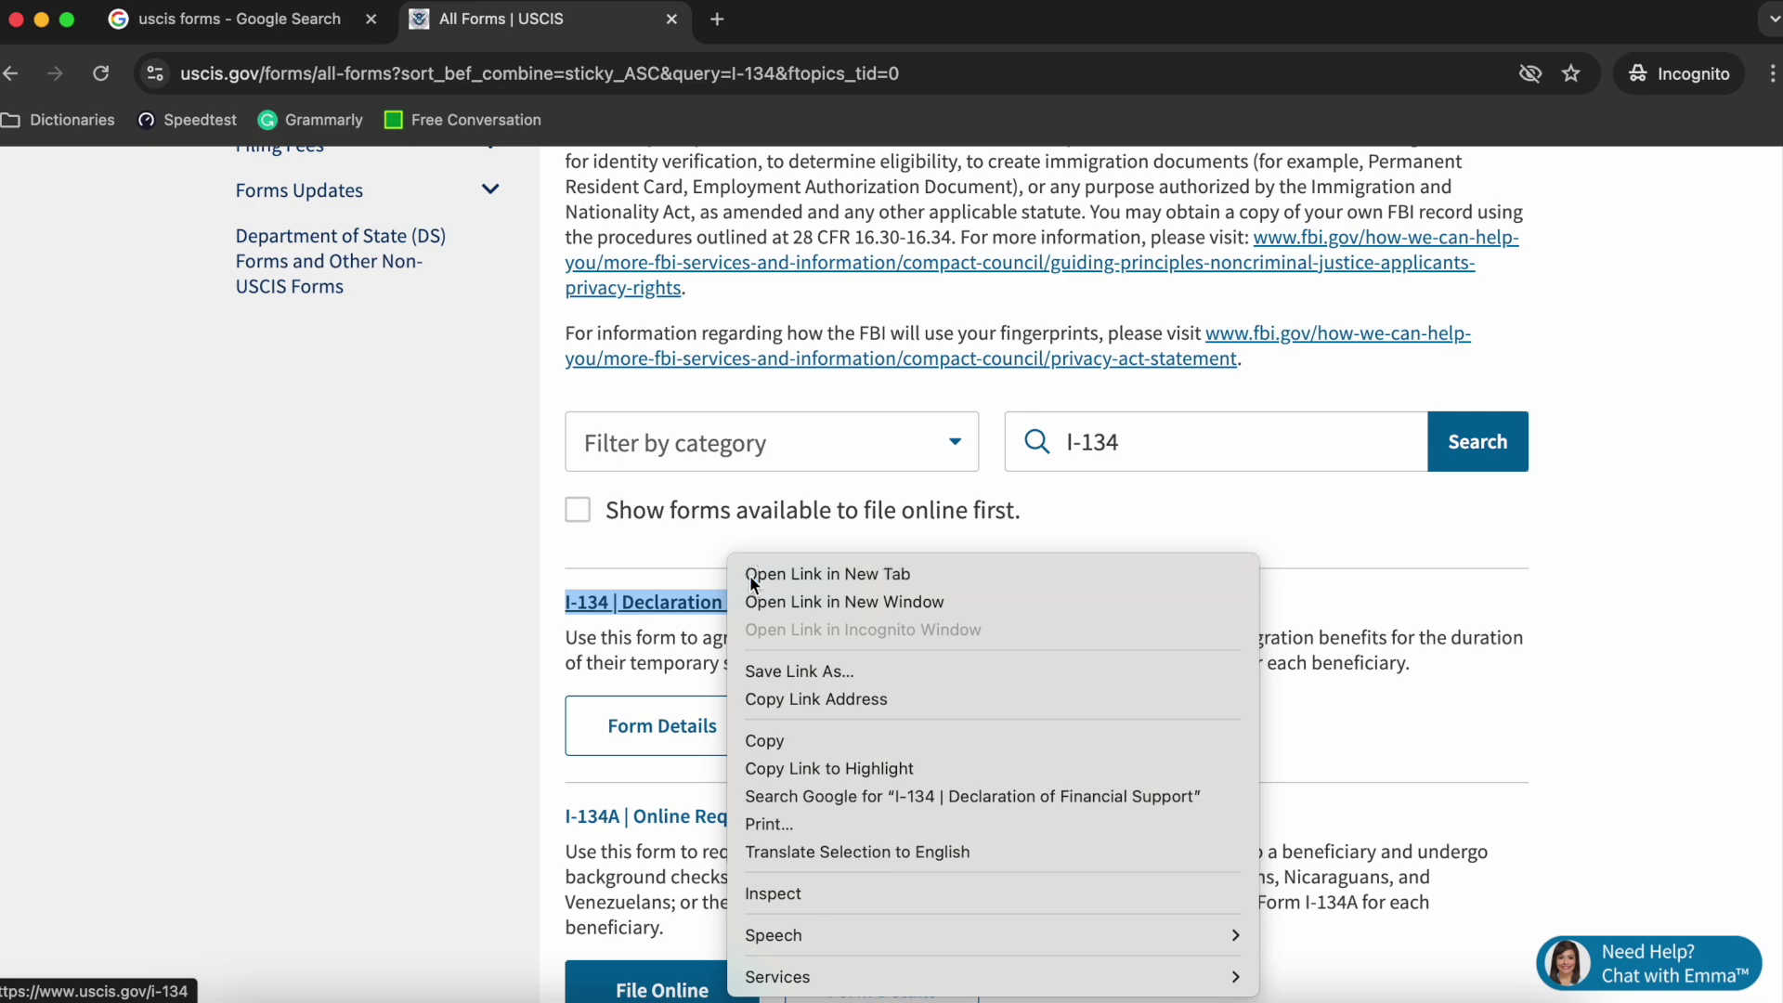
{"action": "left_click", "coordinate": [749, 576]}
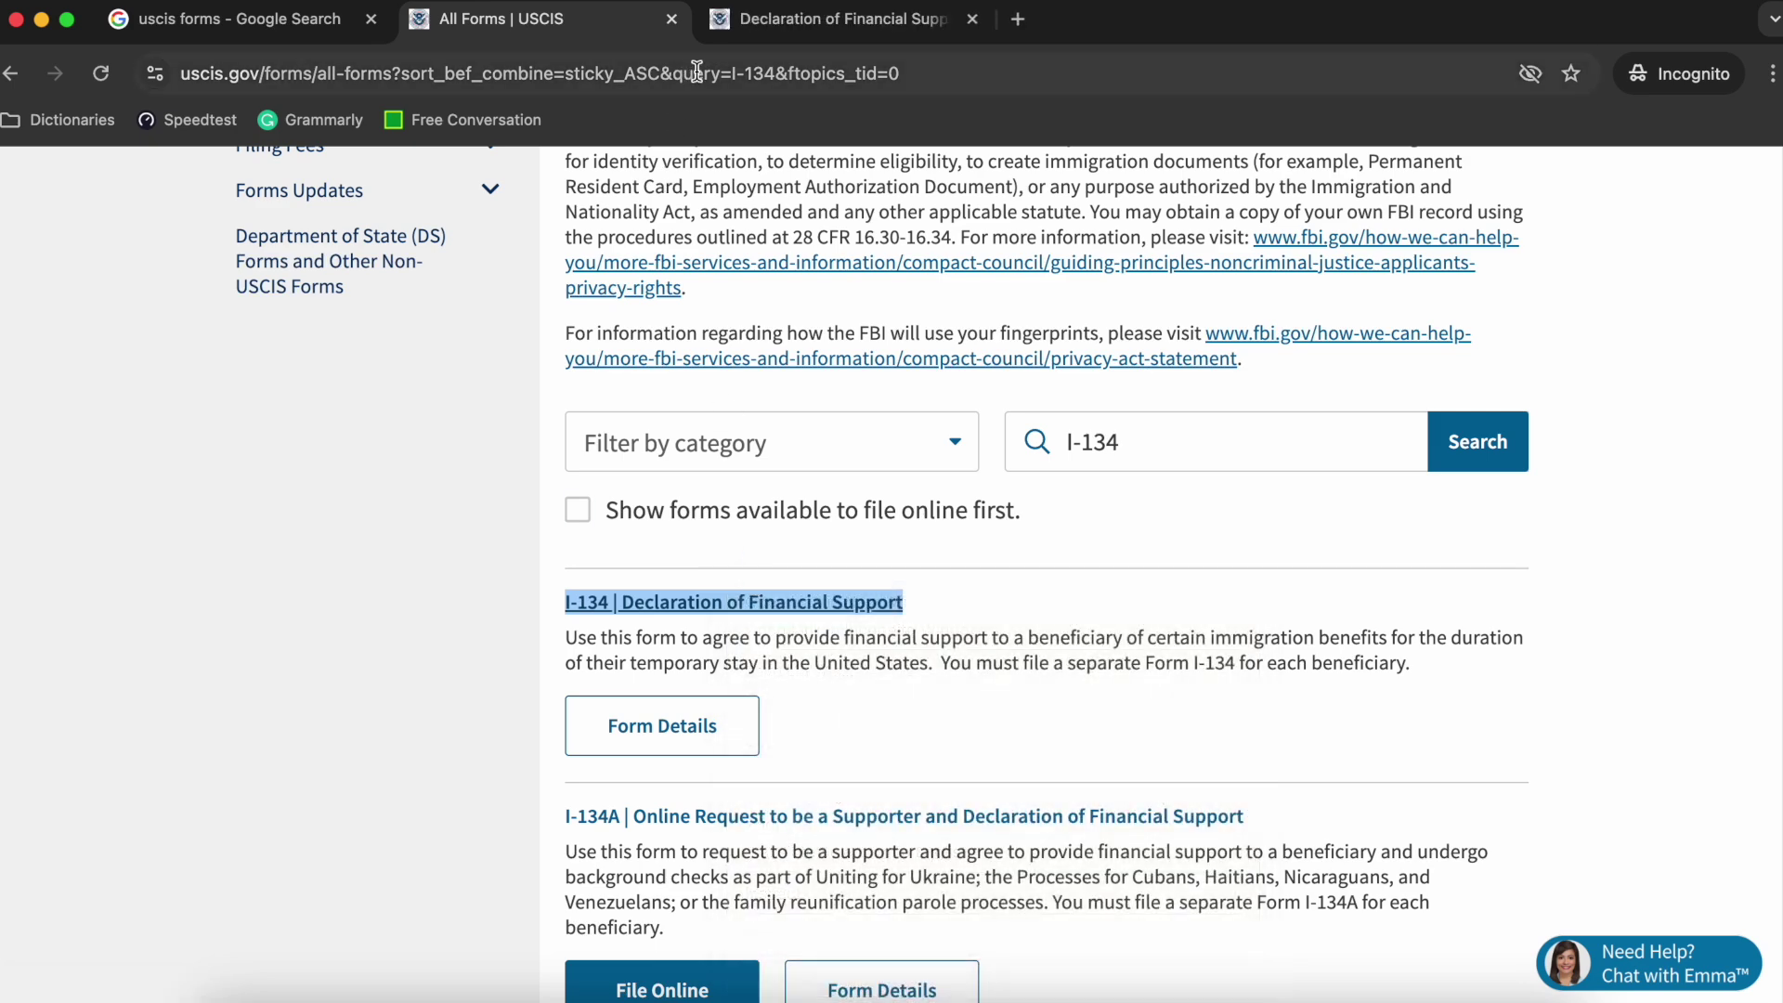
{"action": "left_click", "coordinate": [785, 33]}
{"action": "scroll", "coordinate": [794, 558], "scroll_direction": "down", "scroll_amount": 3}
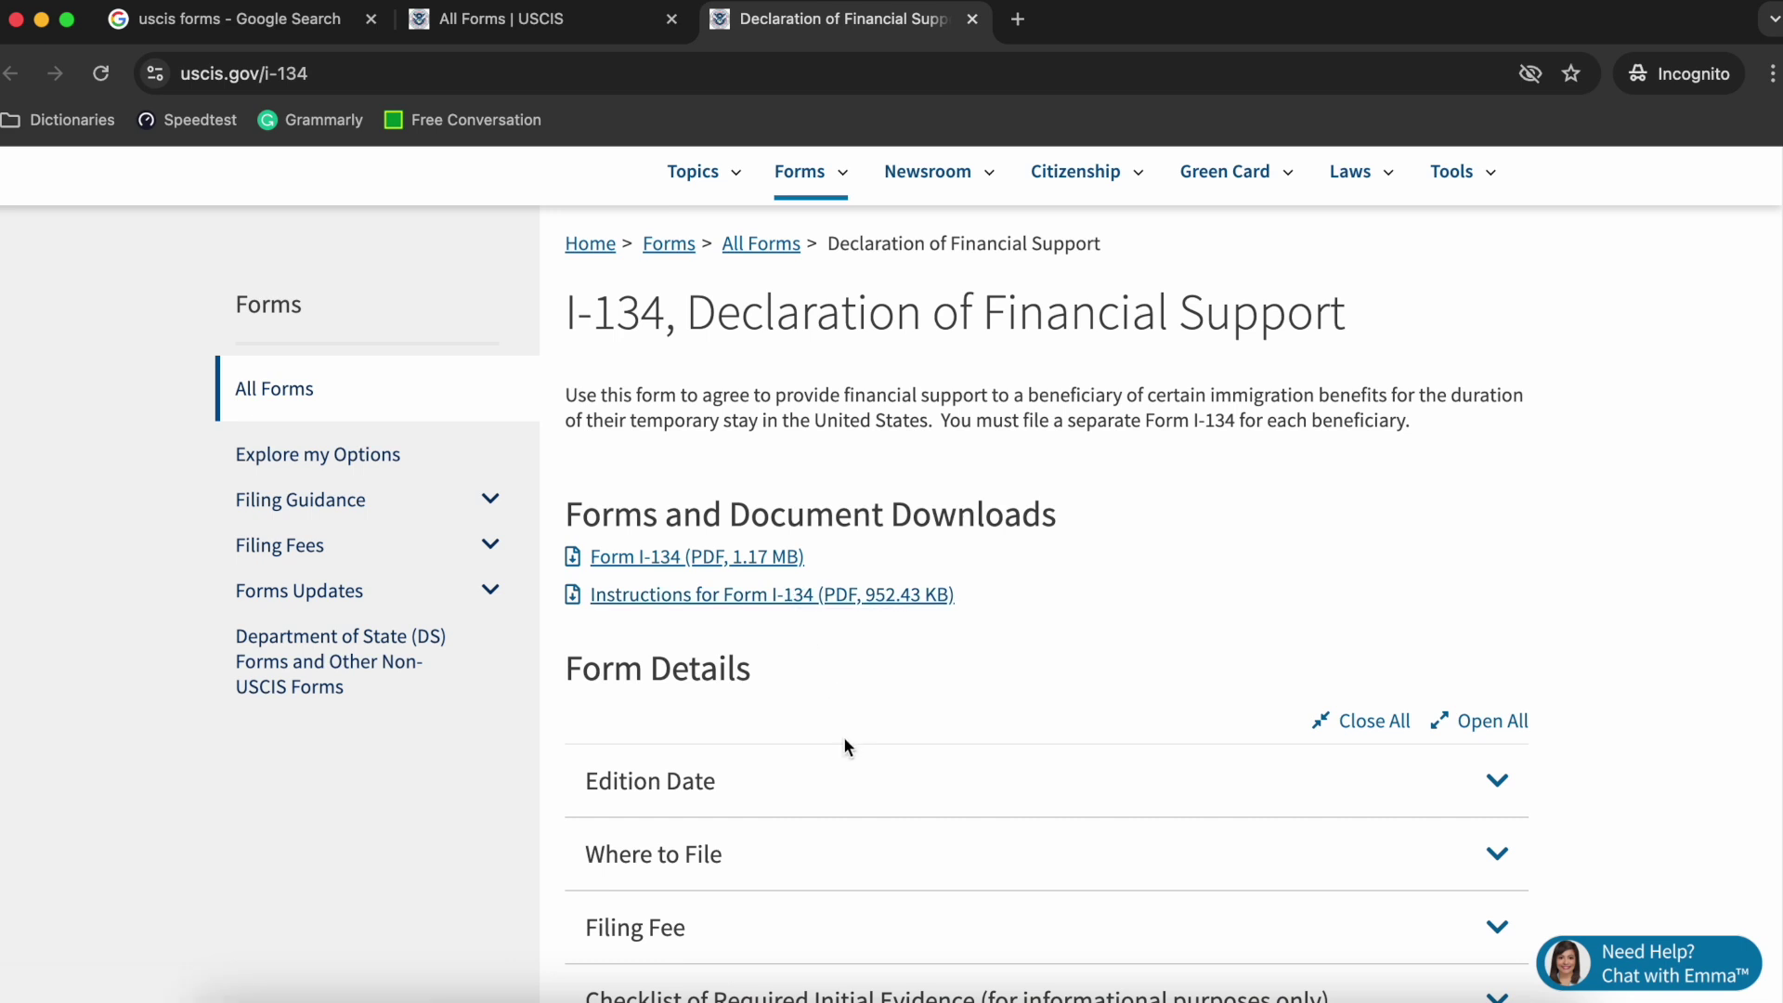
Open the Instructions for Form I-134 PDF in a new tab and skim through its pages
{"action": "scroll", "coordinate": [843, 738], "scroll_direction": "up", "scroll_amount": 2}
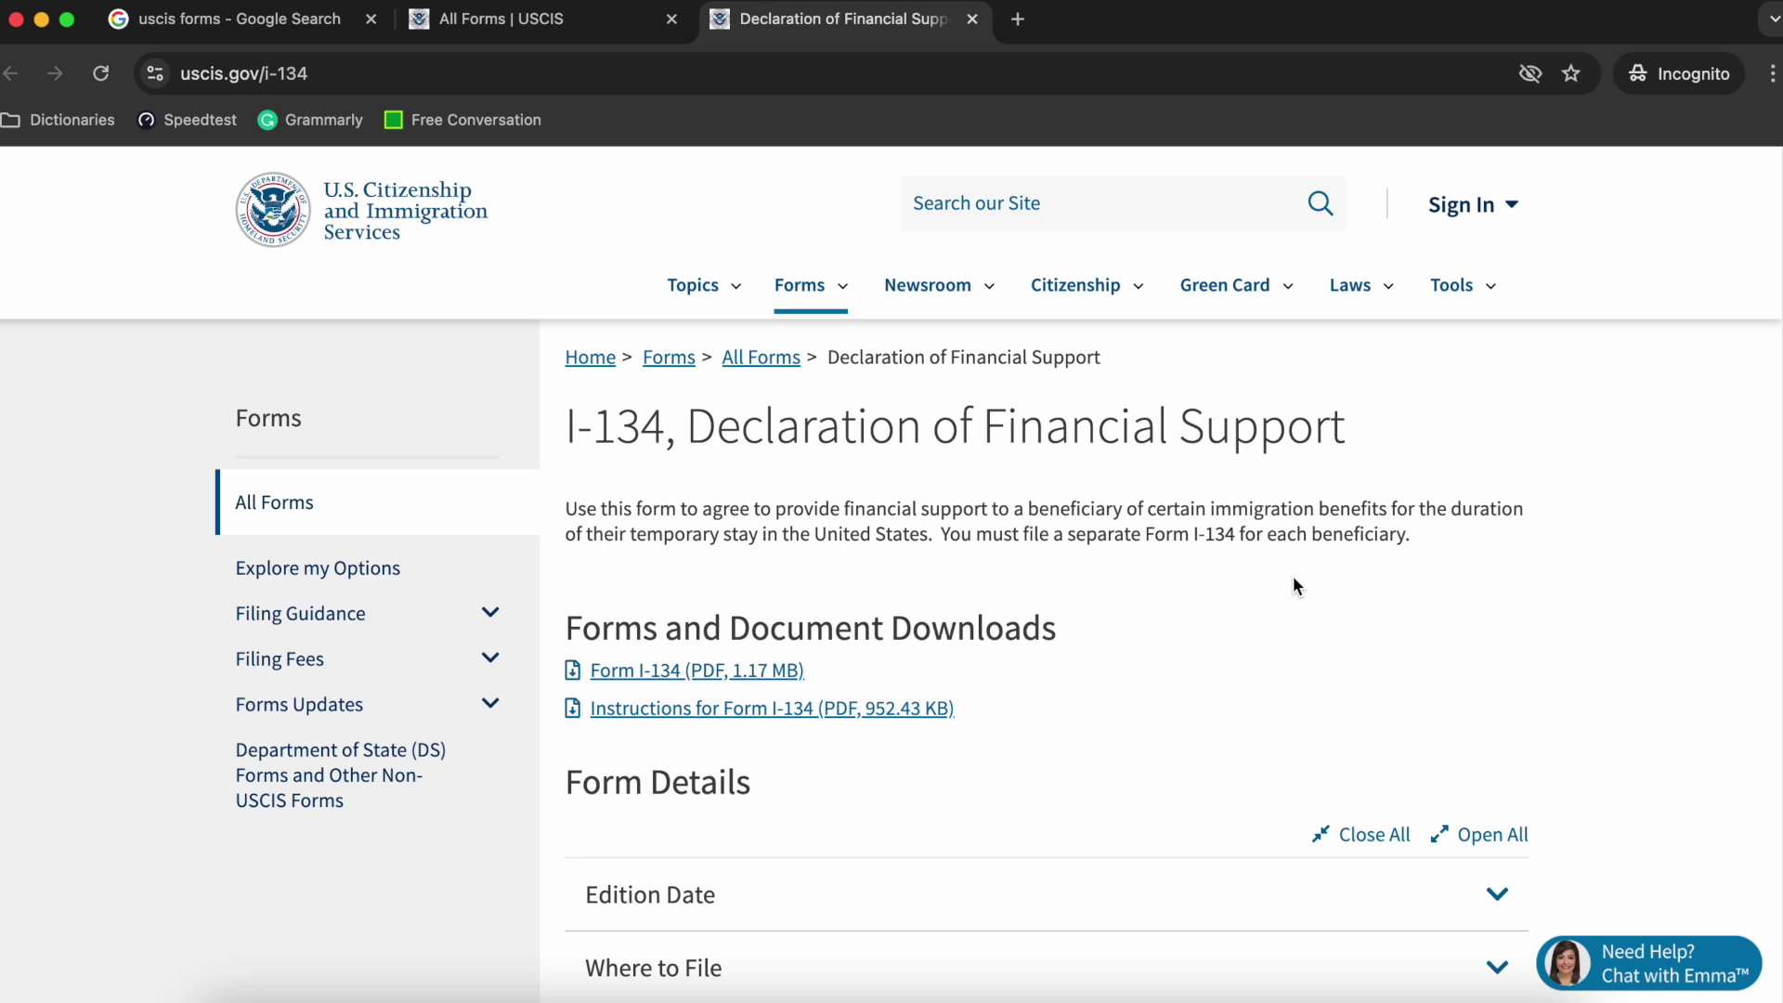
{"action": "scroll", "coordinate": [1298, 586], "scroll_direction": "down", "scroll_amount": 1}
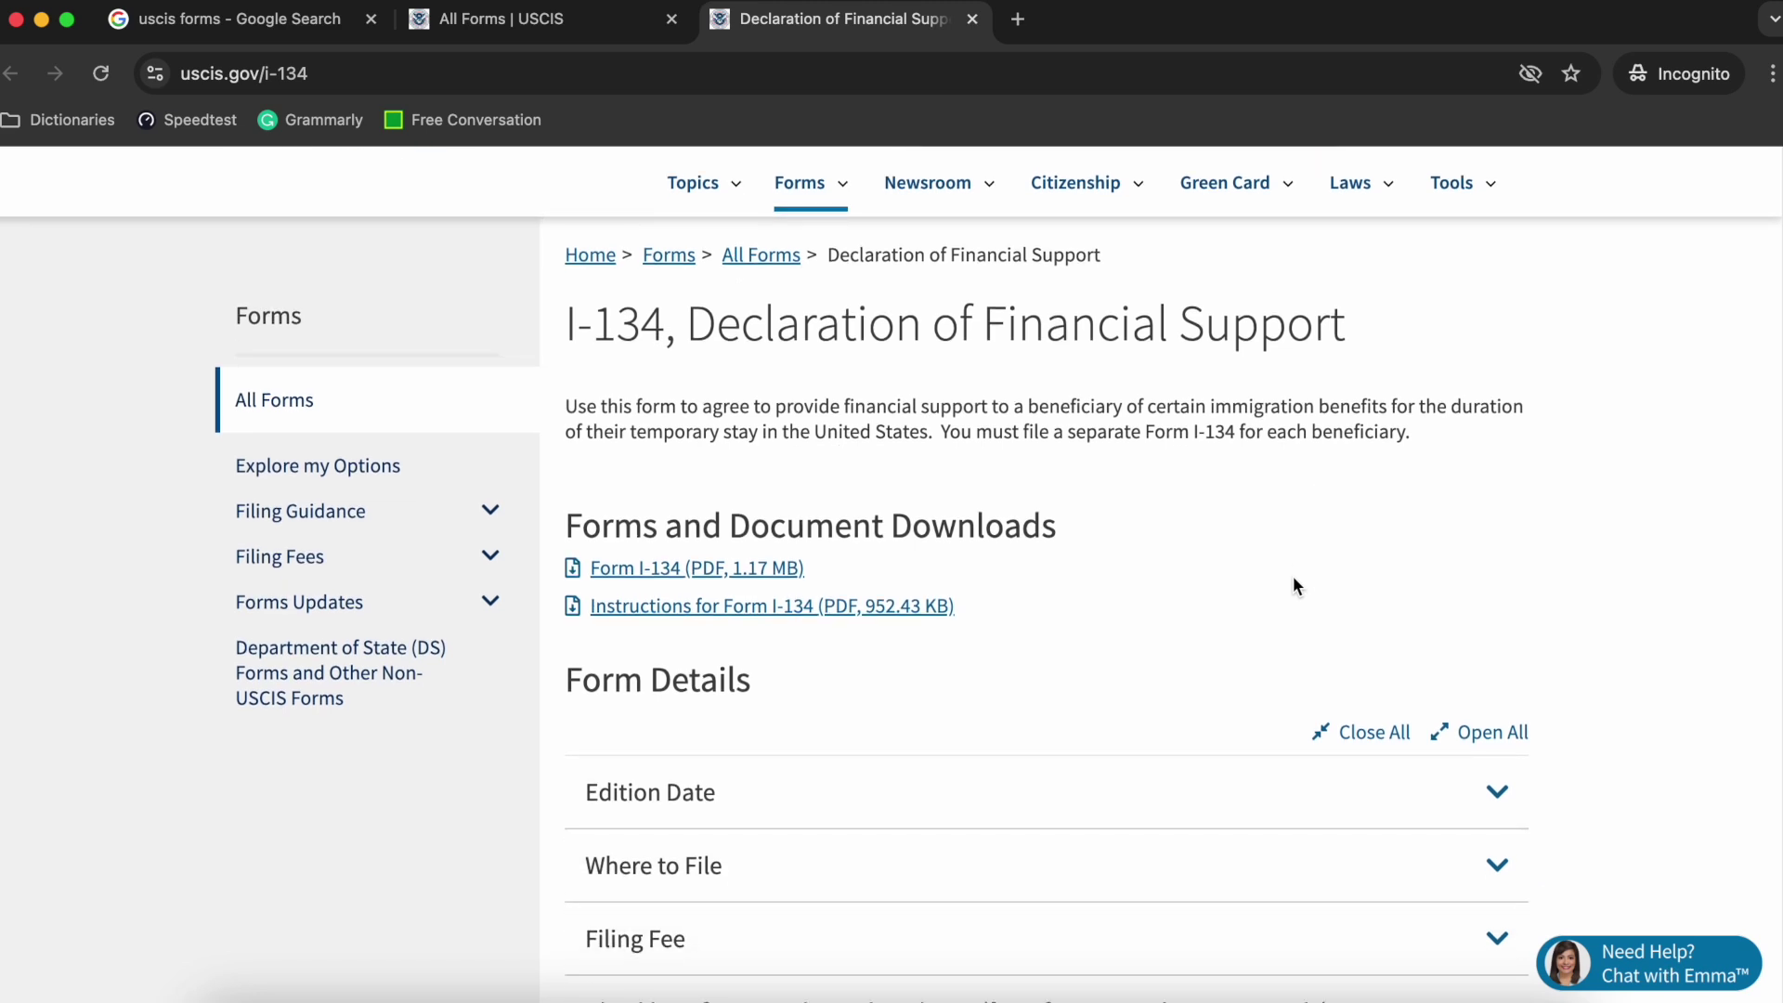
{"action": "scroll", "coordinate": [1094, 656], "scroll_direction": "down", "scroll_amount": 1}
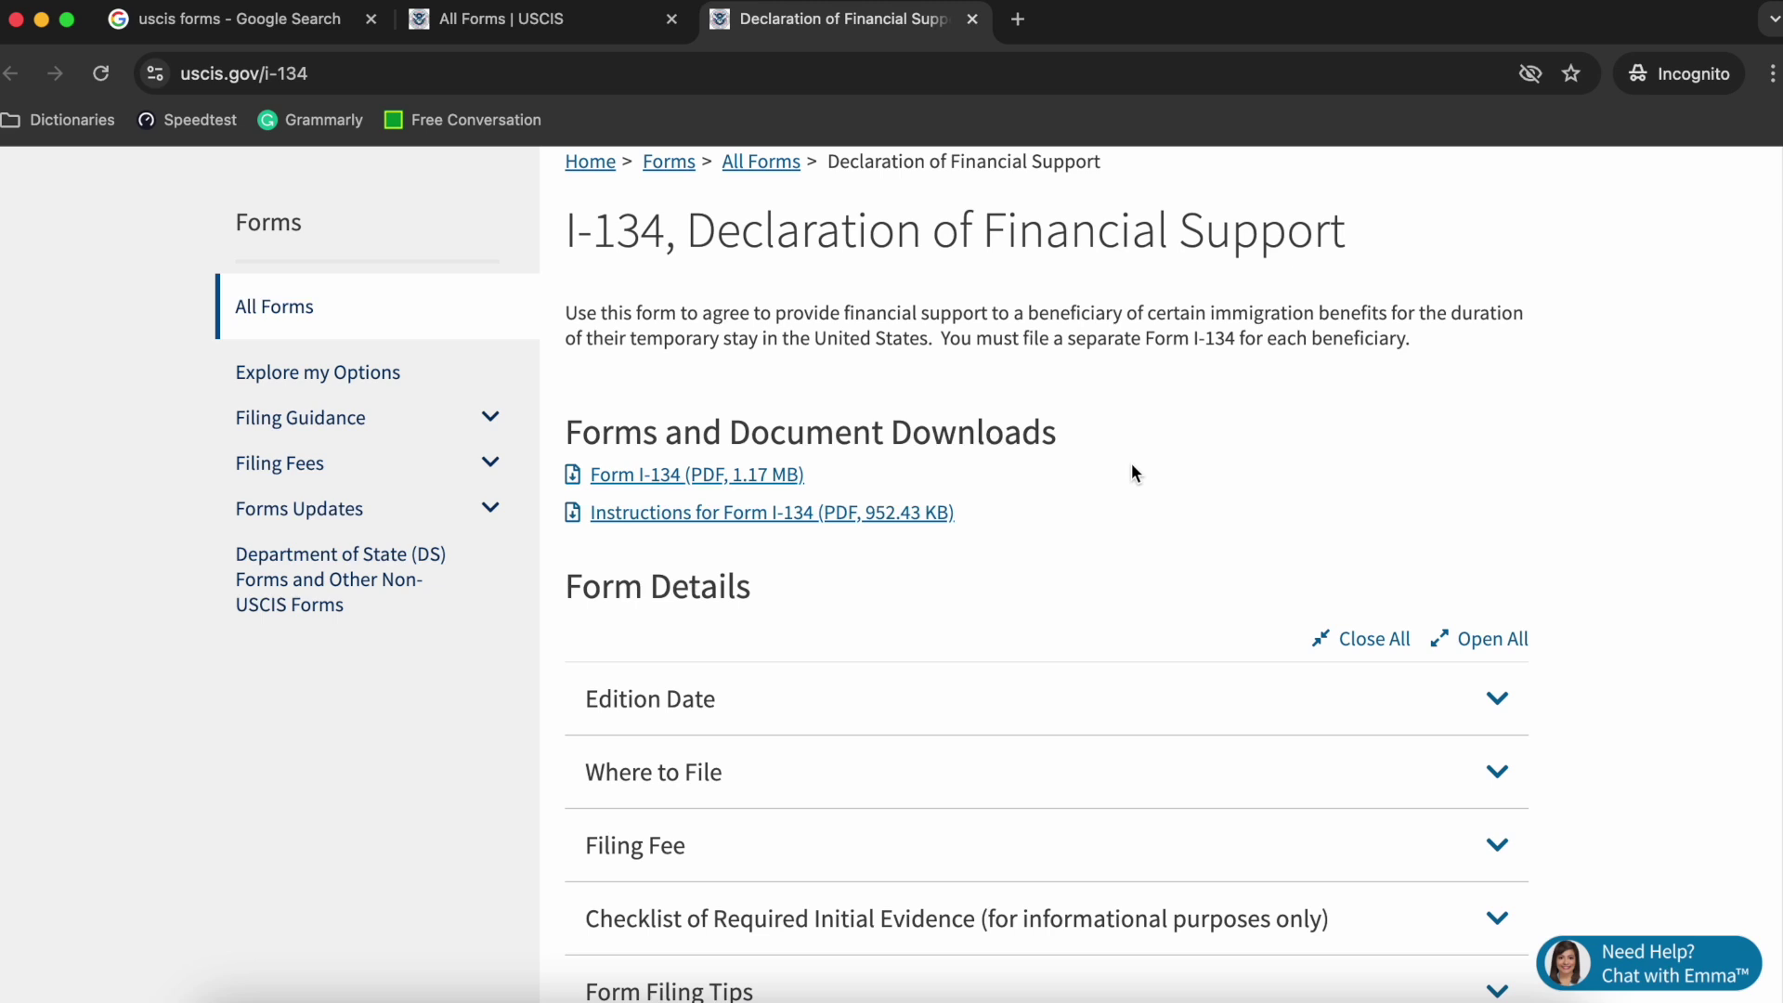
{"action": "scroll", "coordinate": [1114, 609], "scroll_direction": "down", "scroll_amount": 2}
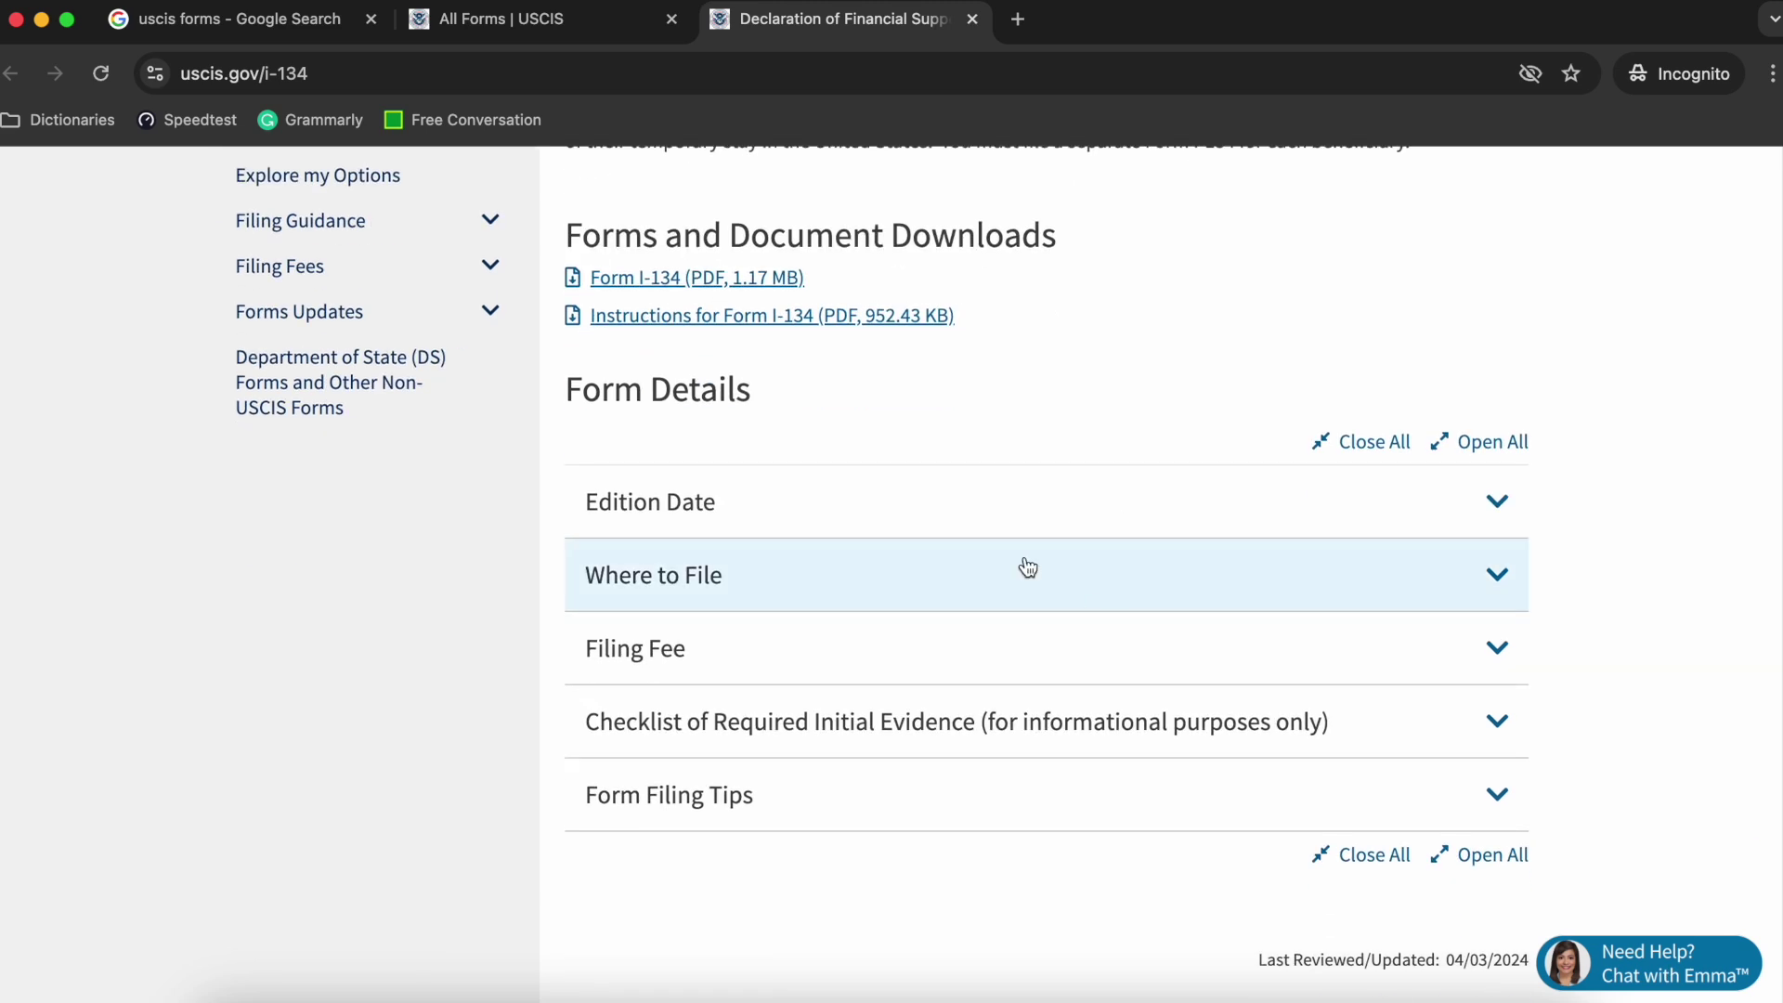
{"action": "right_click", "coordinate": [838, 327]}
{"action": "left_click", "coordinate": [867, 330]}
{"action": "left_click", "coordinate": [1083, 28]}
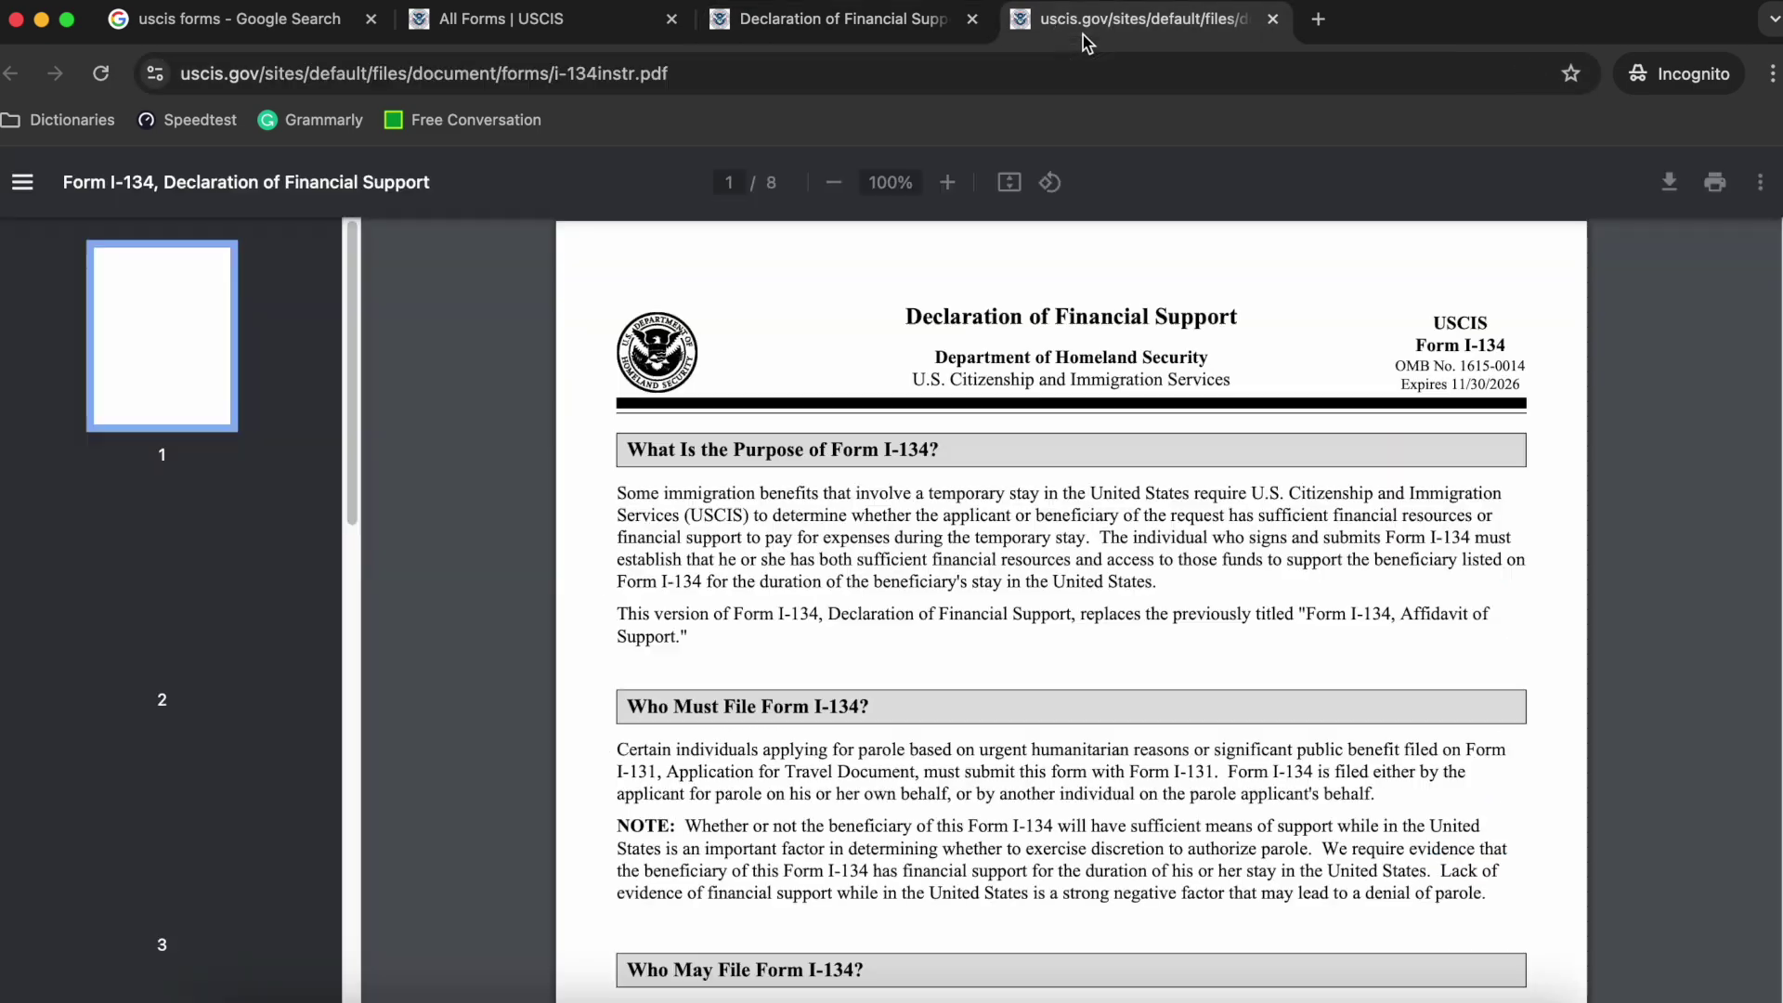
{"action": "scroll", "coordinate": [971, 676], "scroll_direction": "down", "scroll_amount": 2}
{"action": "scroll", "coordinate": [971, 676], "scroll_direction": "up", "scroll_amount": 2}
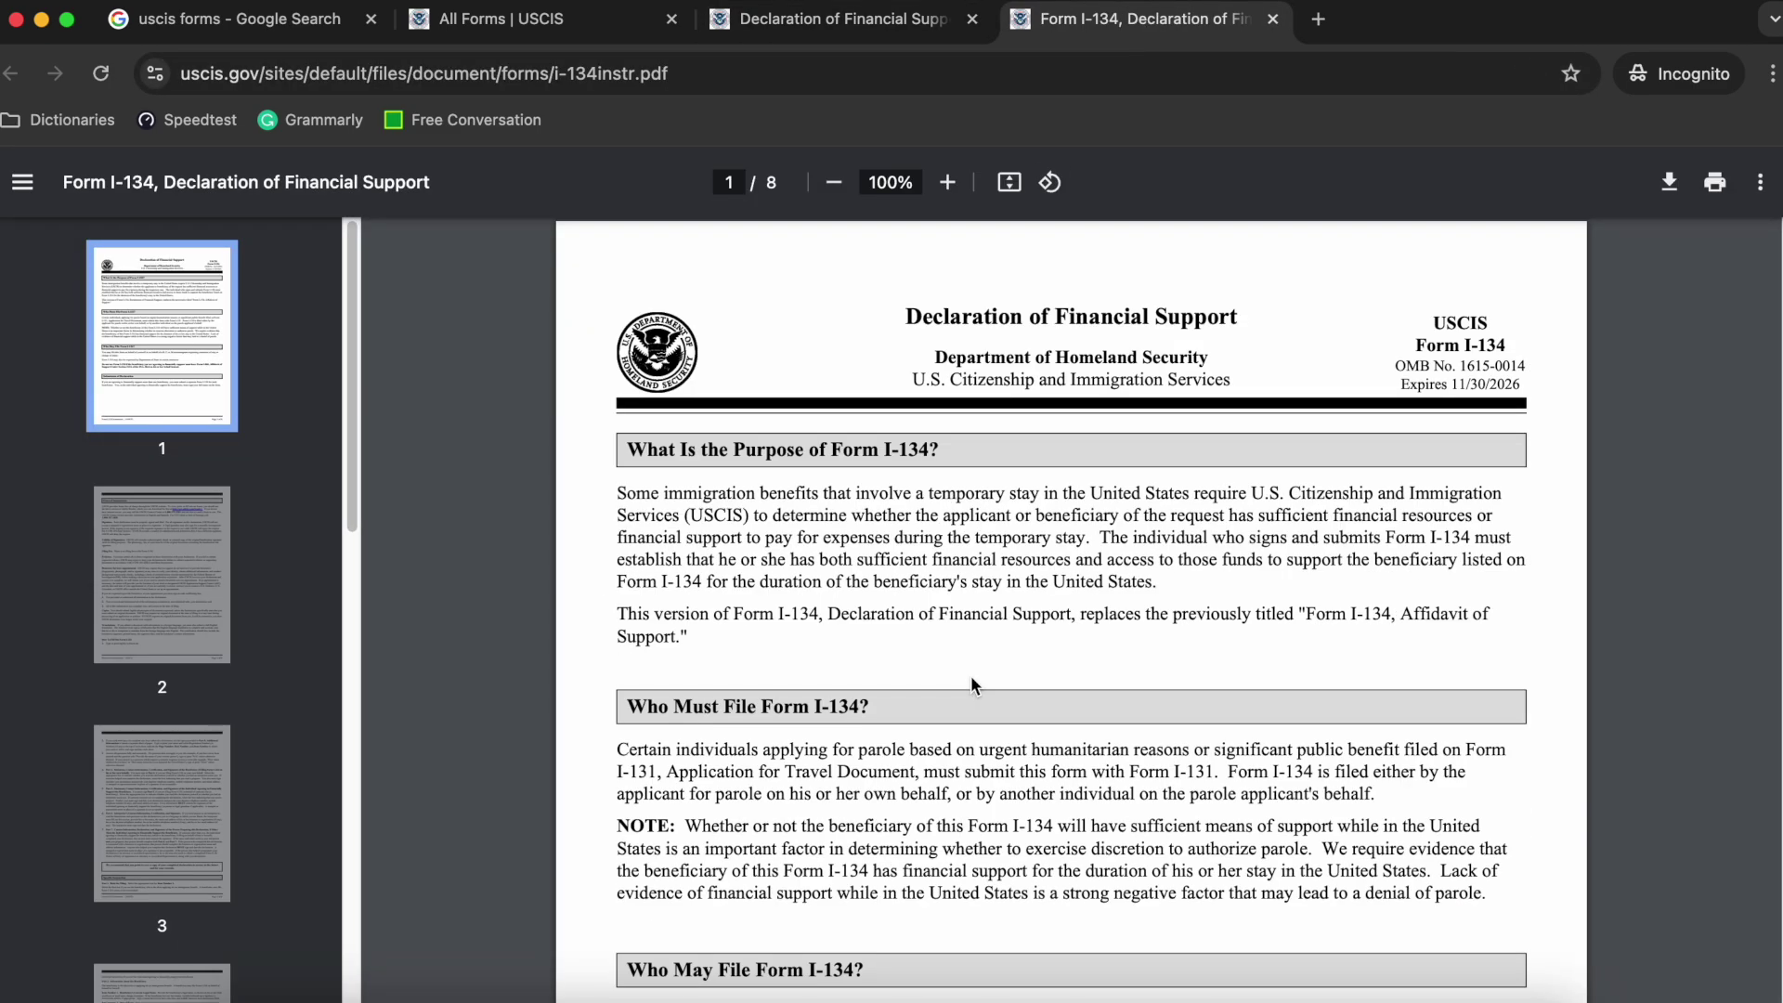
{"action": "scroll", "coordinate": [972, 676], "scroll_direction": "down", "scroll_amount": 6}
{"action": "scroll", "coordinate": [972, 676], "scroll_direction": "up", "scroll_amount": 6}
Open the Form I-134 PDF from the Declaration of Financial Support page in a new tab and look over its first page
{"action": "left_click", "coordinate": [843, 26]}
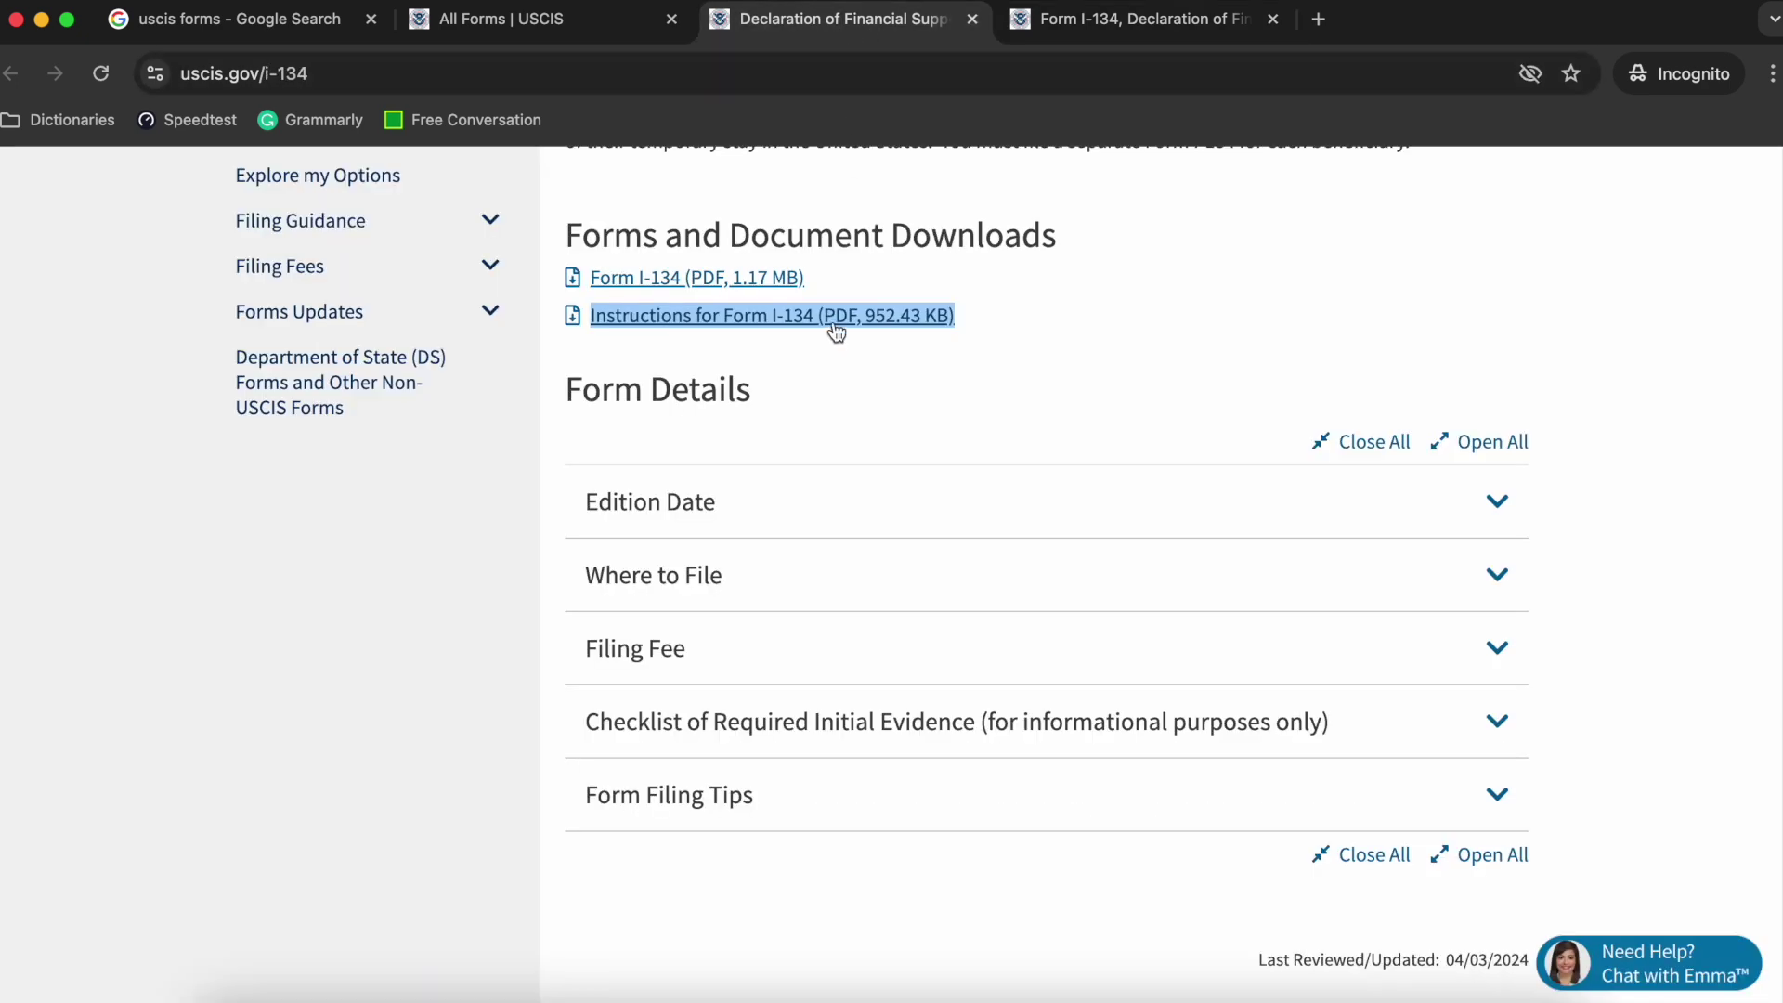
{"action": "right_click", "coordinate": [706, 281]}
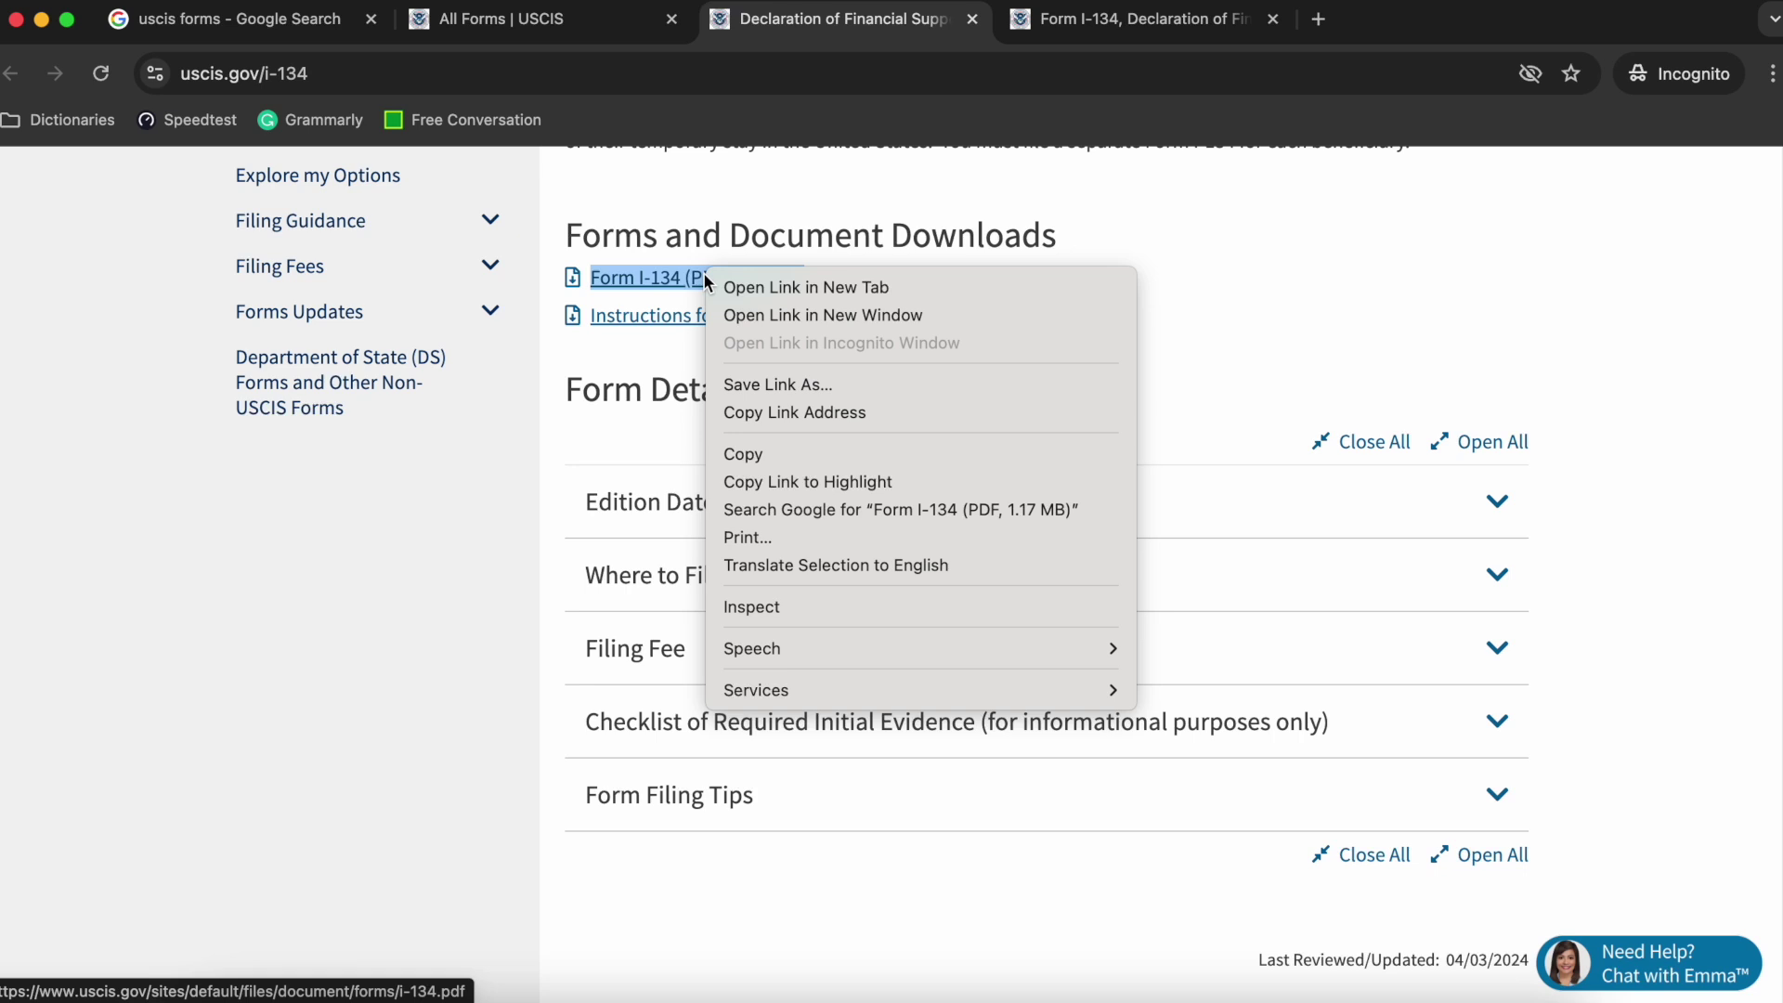
{"action": "left_click", "coordinate": [759, 290]}
{"action": "left_click", "coordinate": [1388, 23]}
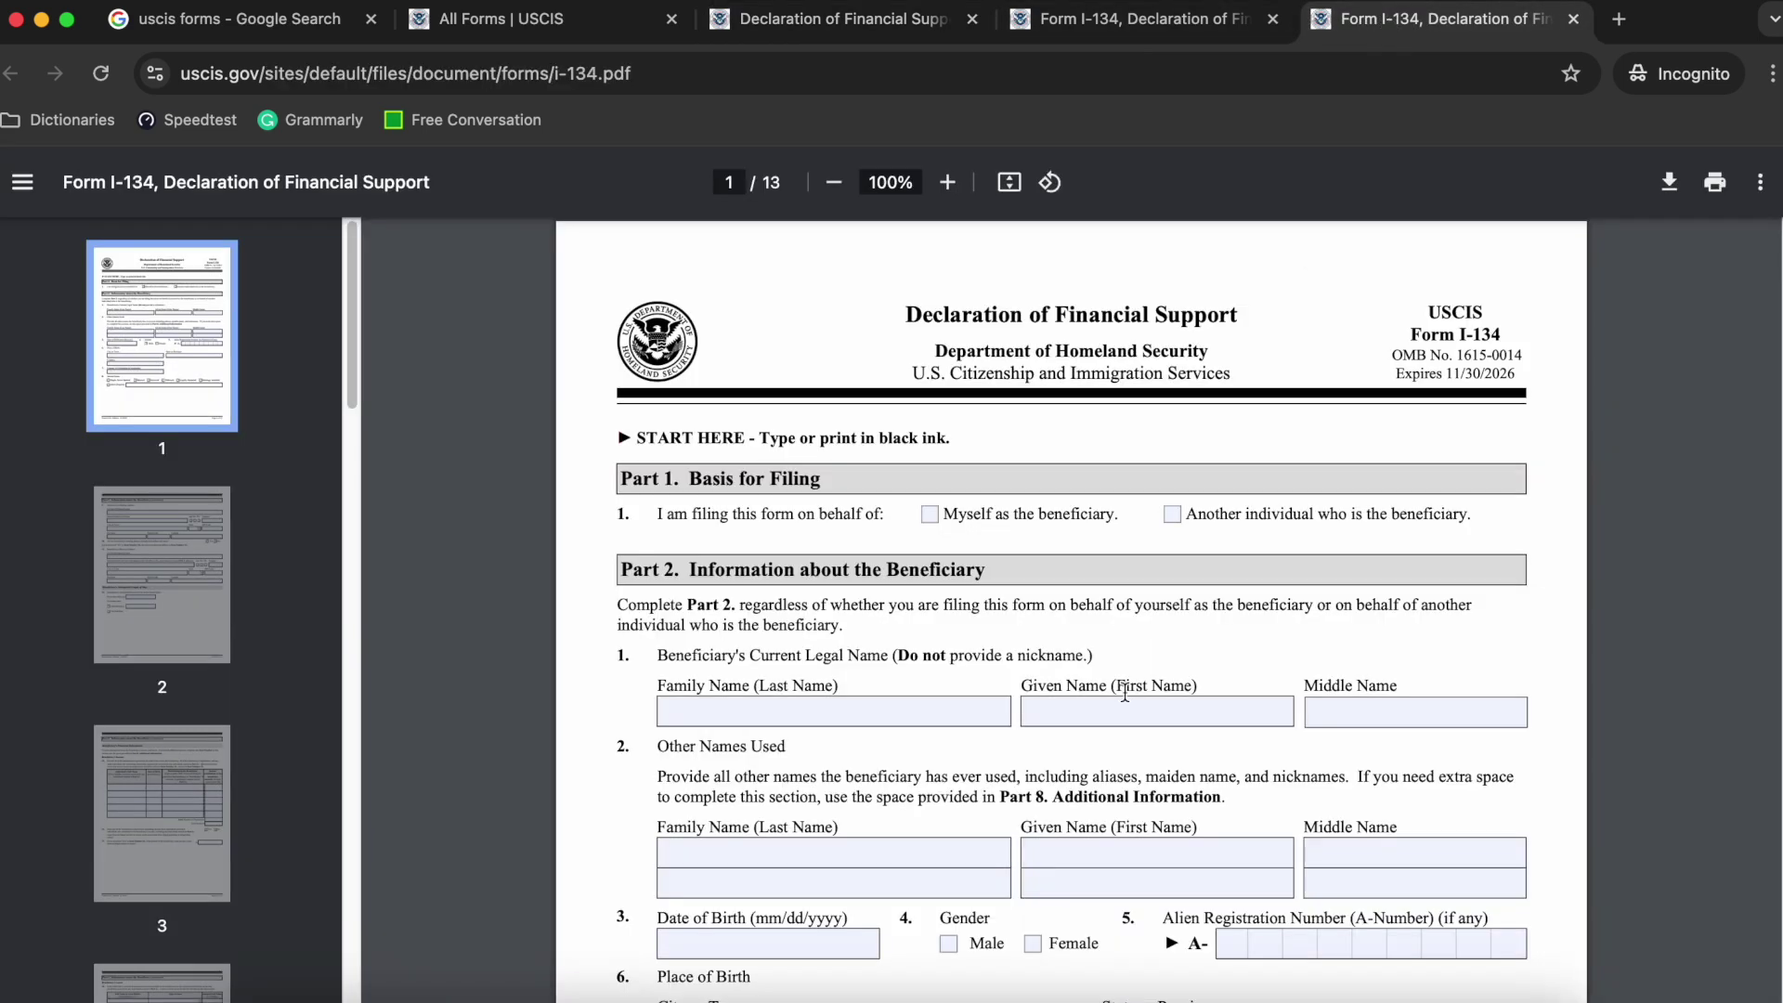
{"action": "scroll", "coordinate": [1125, 692], "scroll_direction": "down", "scroll_amount": 3}
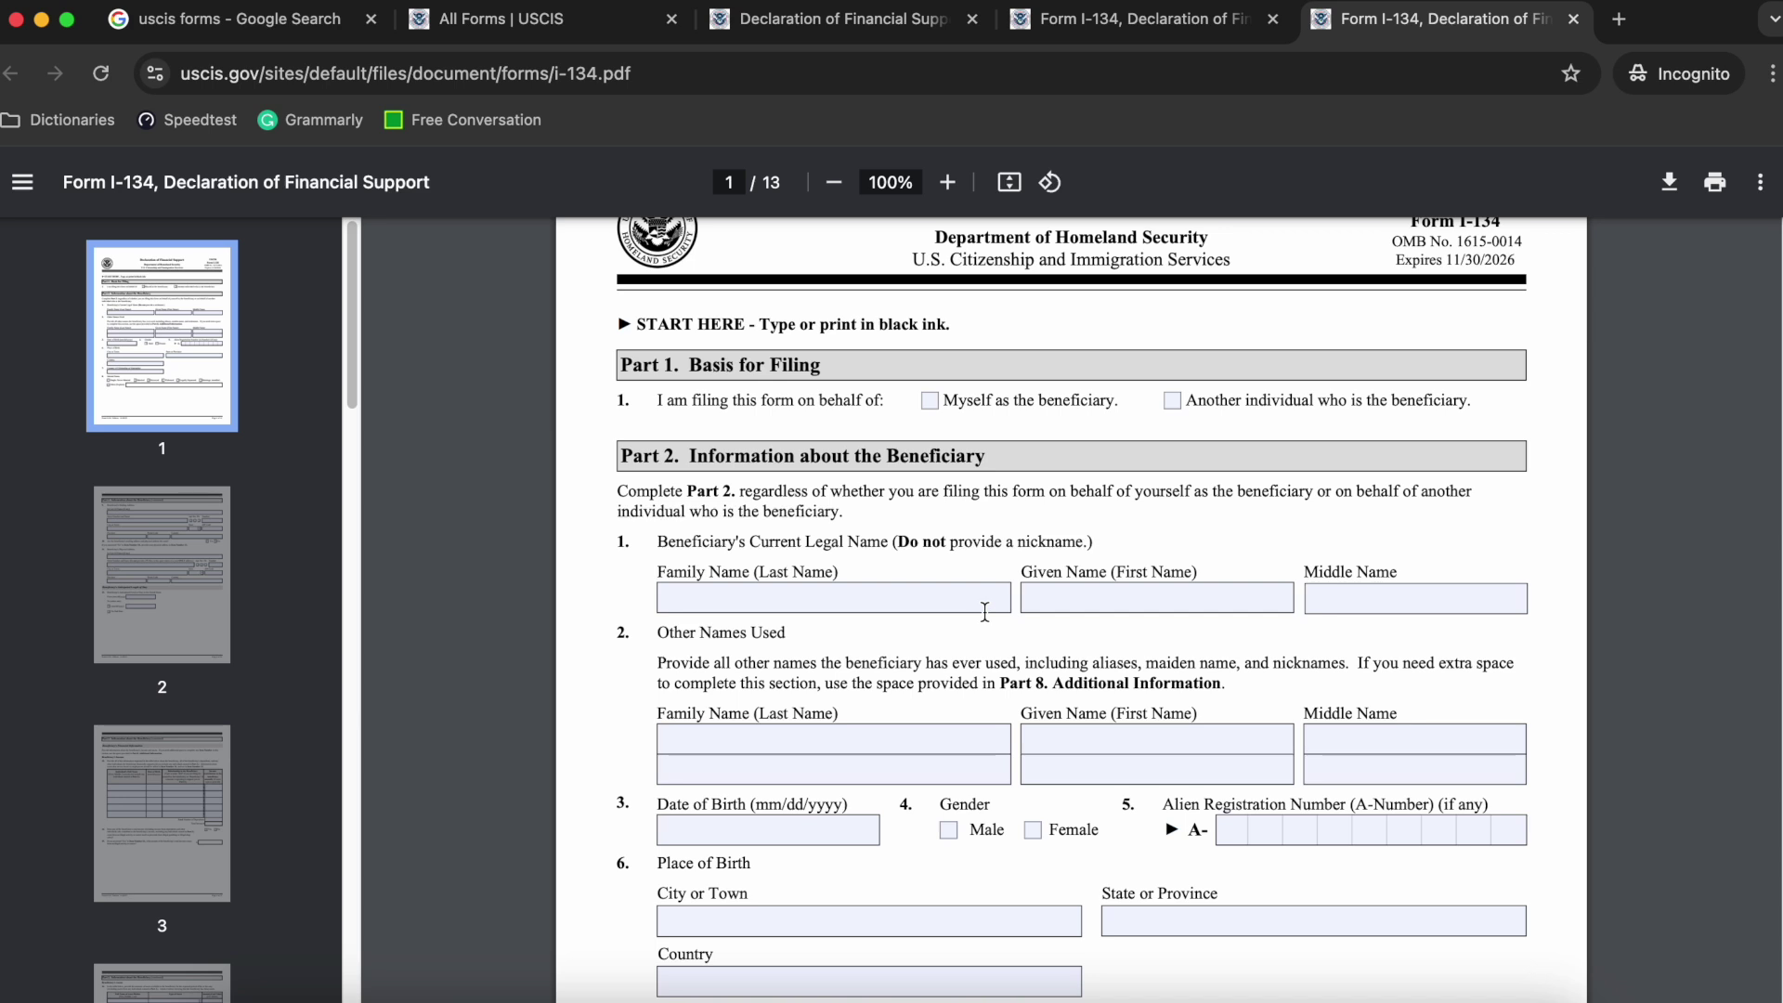
{"action": "scroll", "coordinate": [984, 612], "scroll_direction": "down", "scroll_amount": 8}
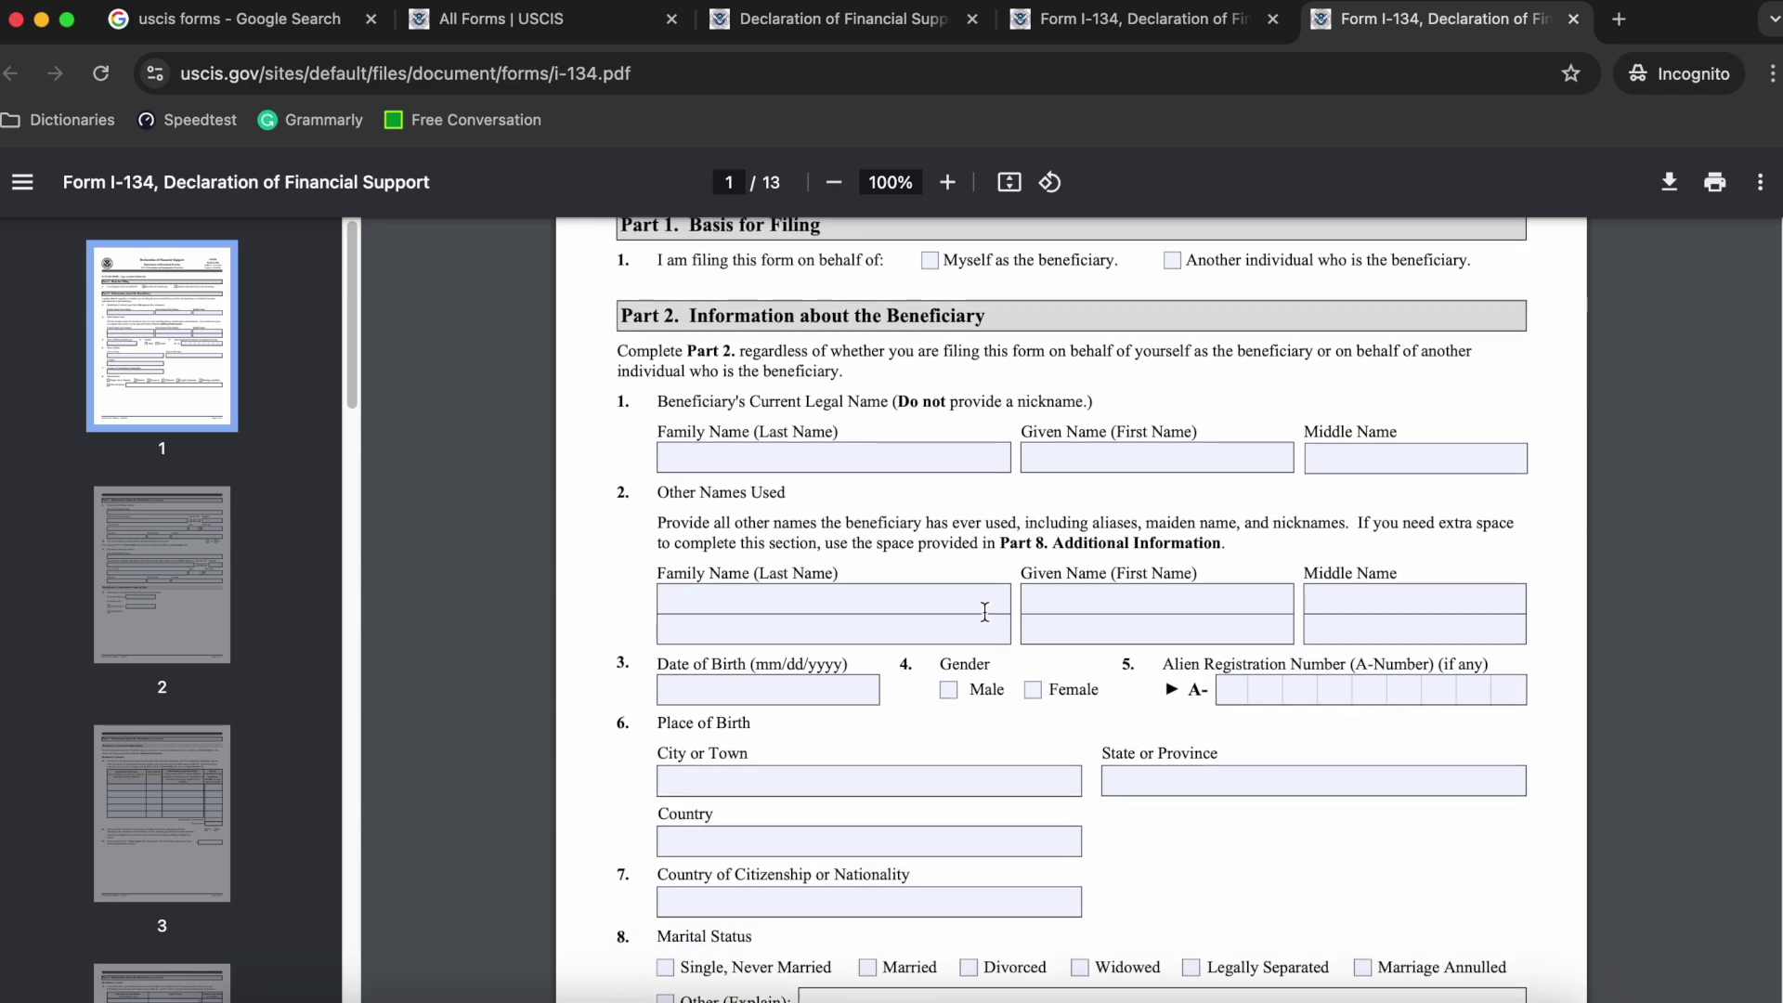
{"action": "scroll", "coordinate": [984, 612], "scroll_direction": "up", "scroll_amount": 10}
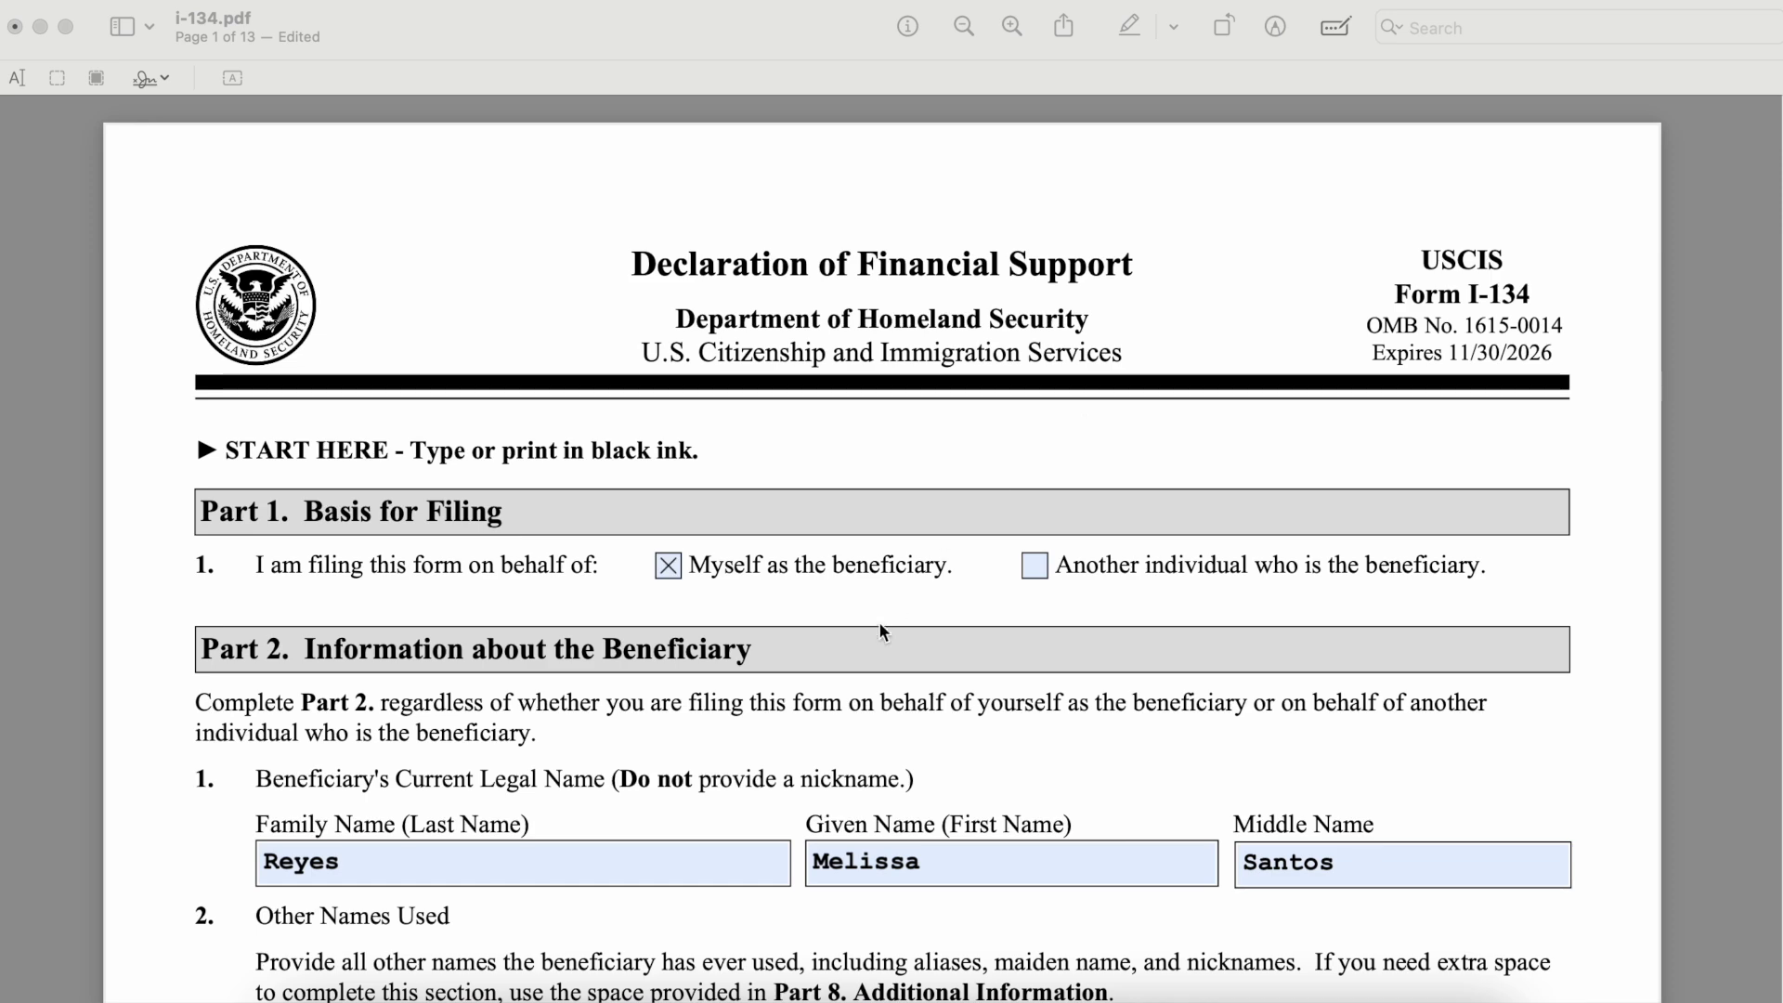
Review the filled-in i-134.pdf in the PDF viewer, from Part 1 through the Part 2 beneficiary details to the mailing address on page 2
{"action": "scroll", "coordinate": [880, 627], "scroll_direction": "down", "scroll_amount": 3}
{"action": "scroll", "coordinate": [880, 627], "scroll_direction": "up", "scroll_amount": 3}
{"action": "scroll", "coordinate": [743, 578], "scroll_direction": "down", "scroll_amount": 5}
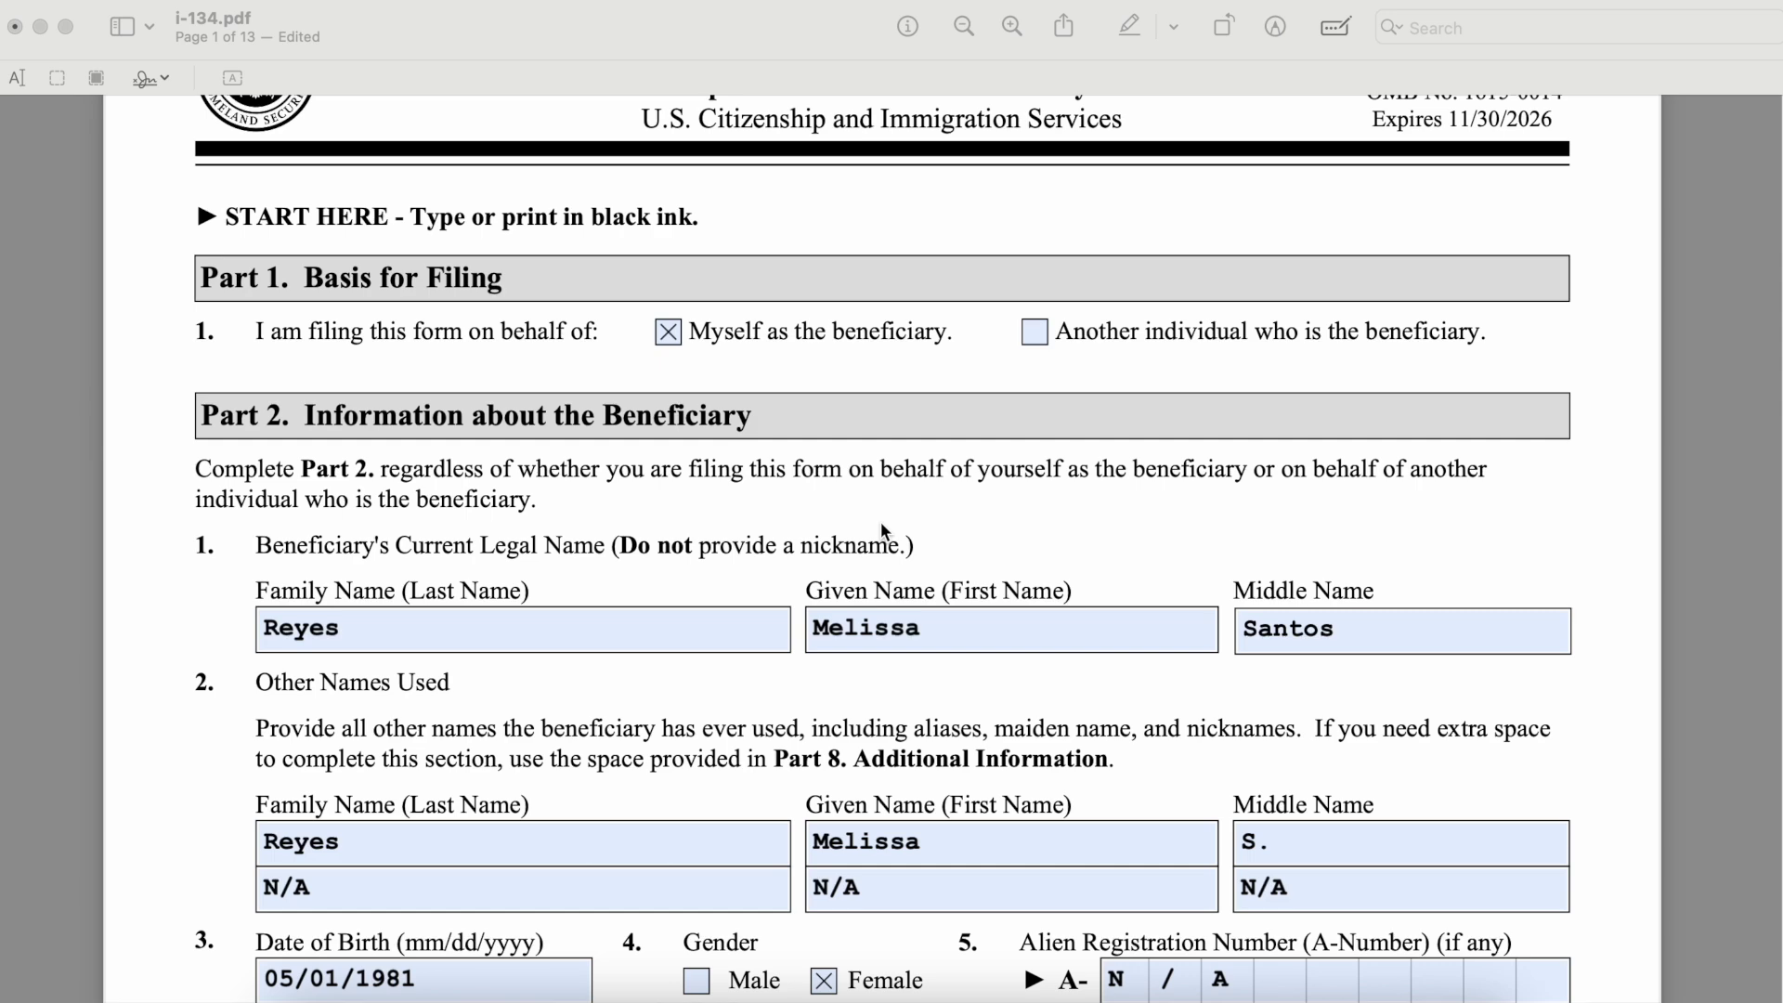
{"action": "scroll", "coordinate": [882, 523], "scroll_direction": "down", "scroll_amount": 2}
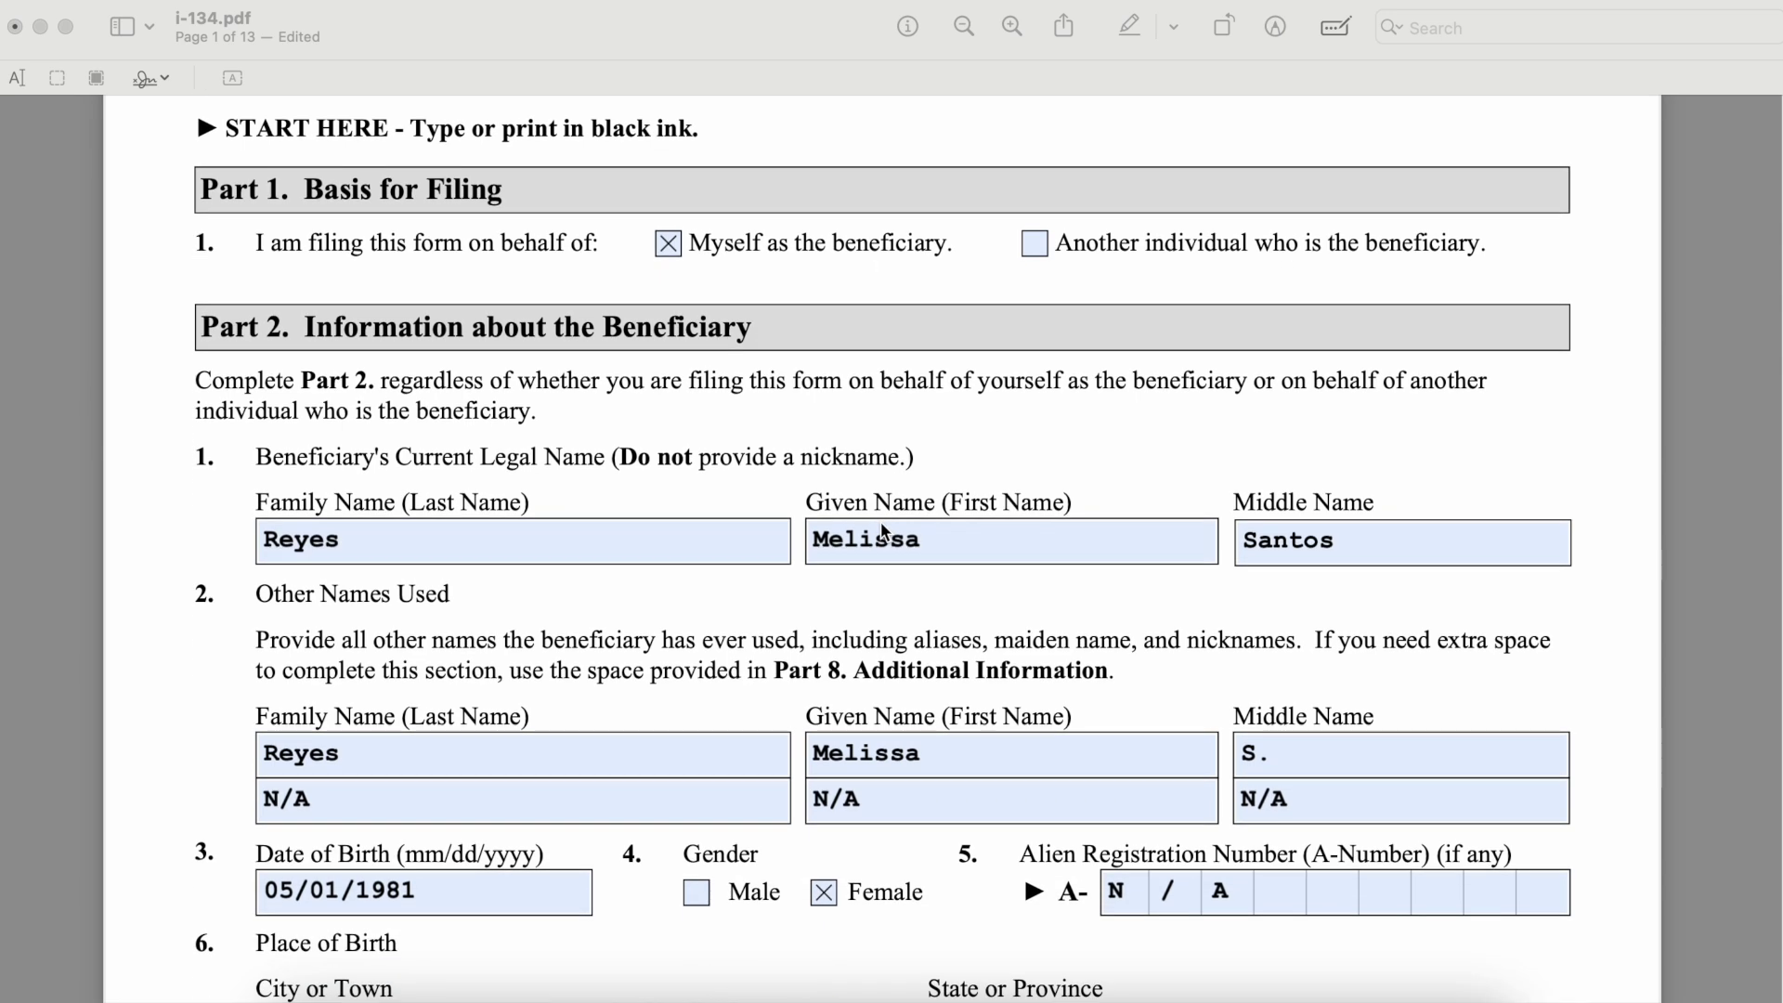
{"action": "scroll", "coordinate": [353, 538], "scroll_direction": "down", "scroll_amount": 3}
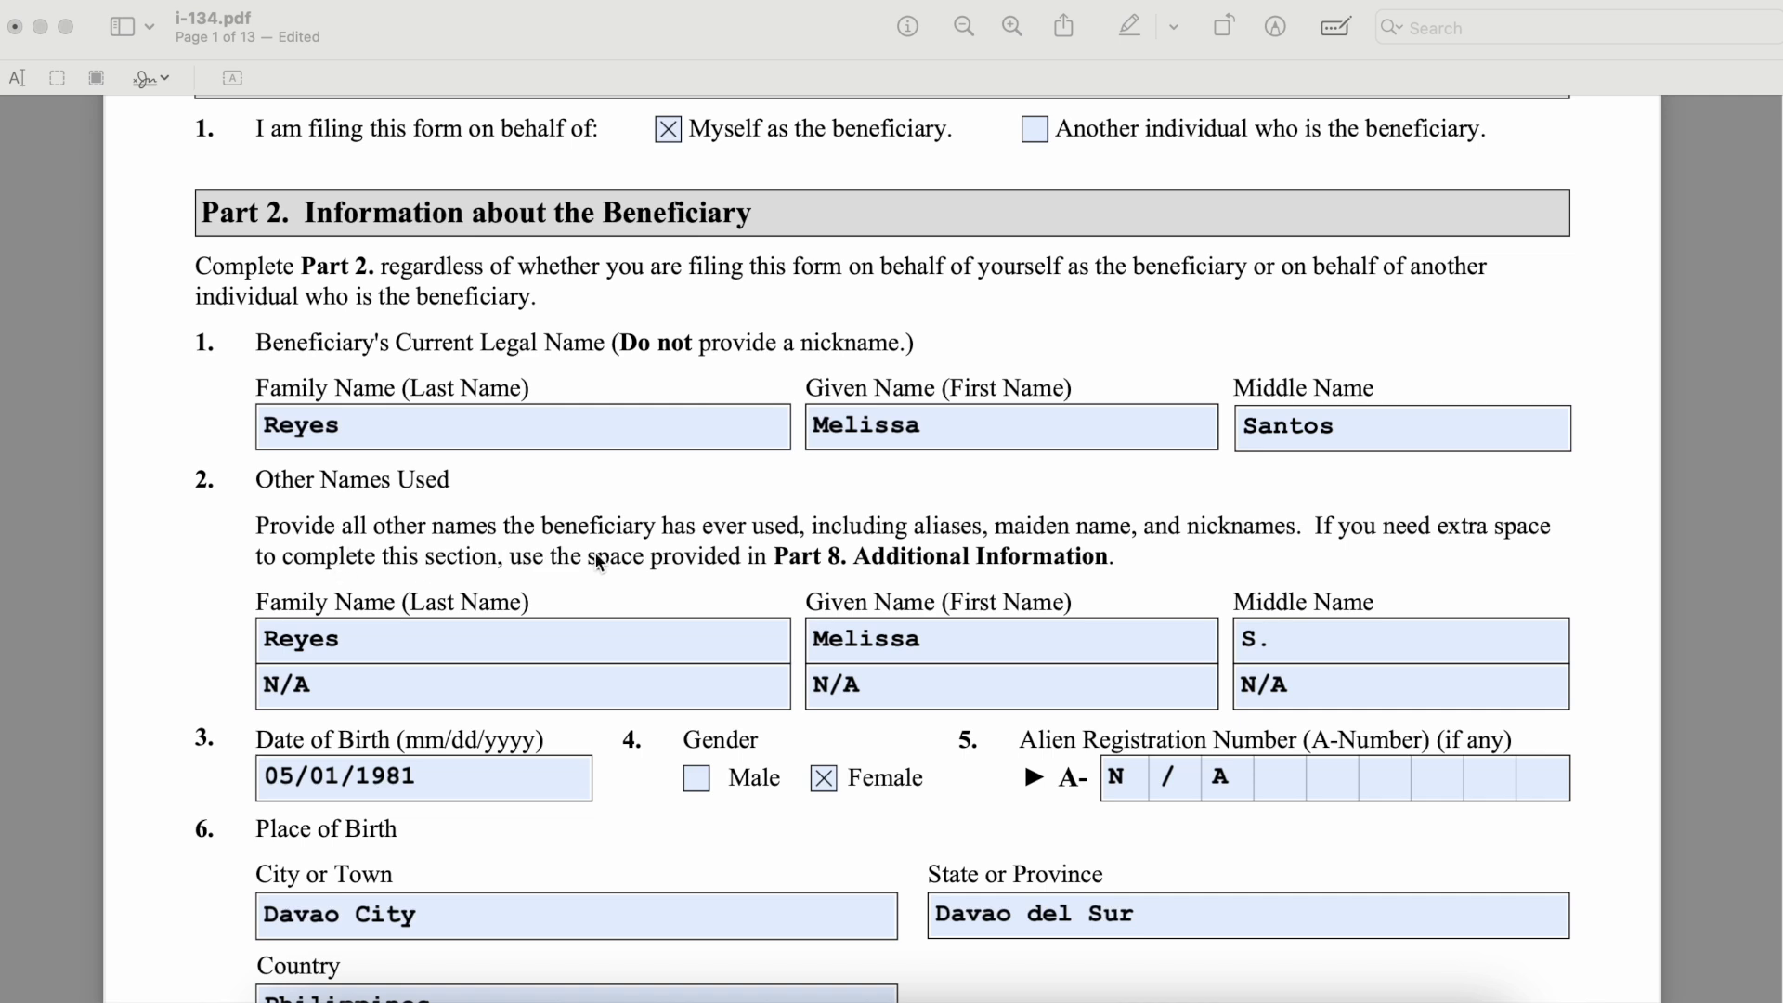
{"action": "scroll", "coordinate": [744, 556], "scroll_direction": "down", "scroll_amount": 2}
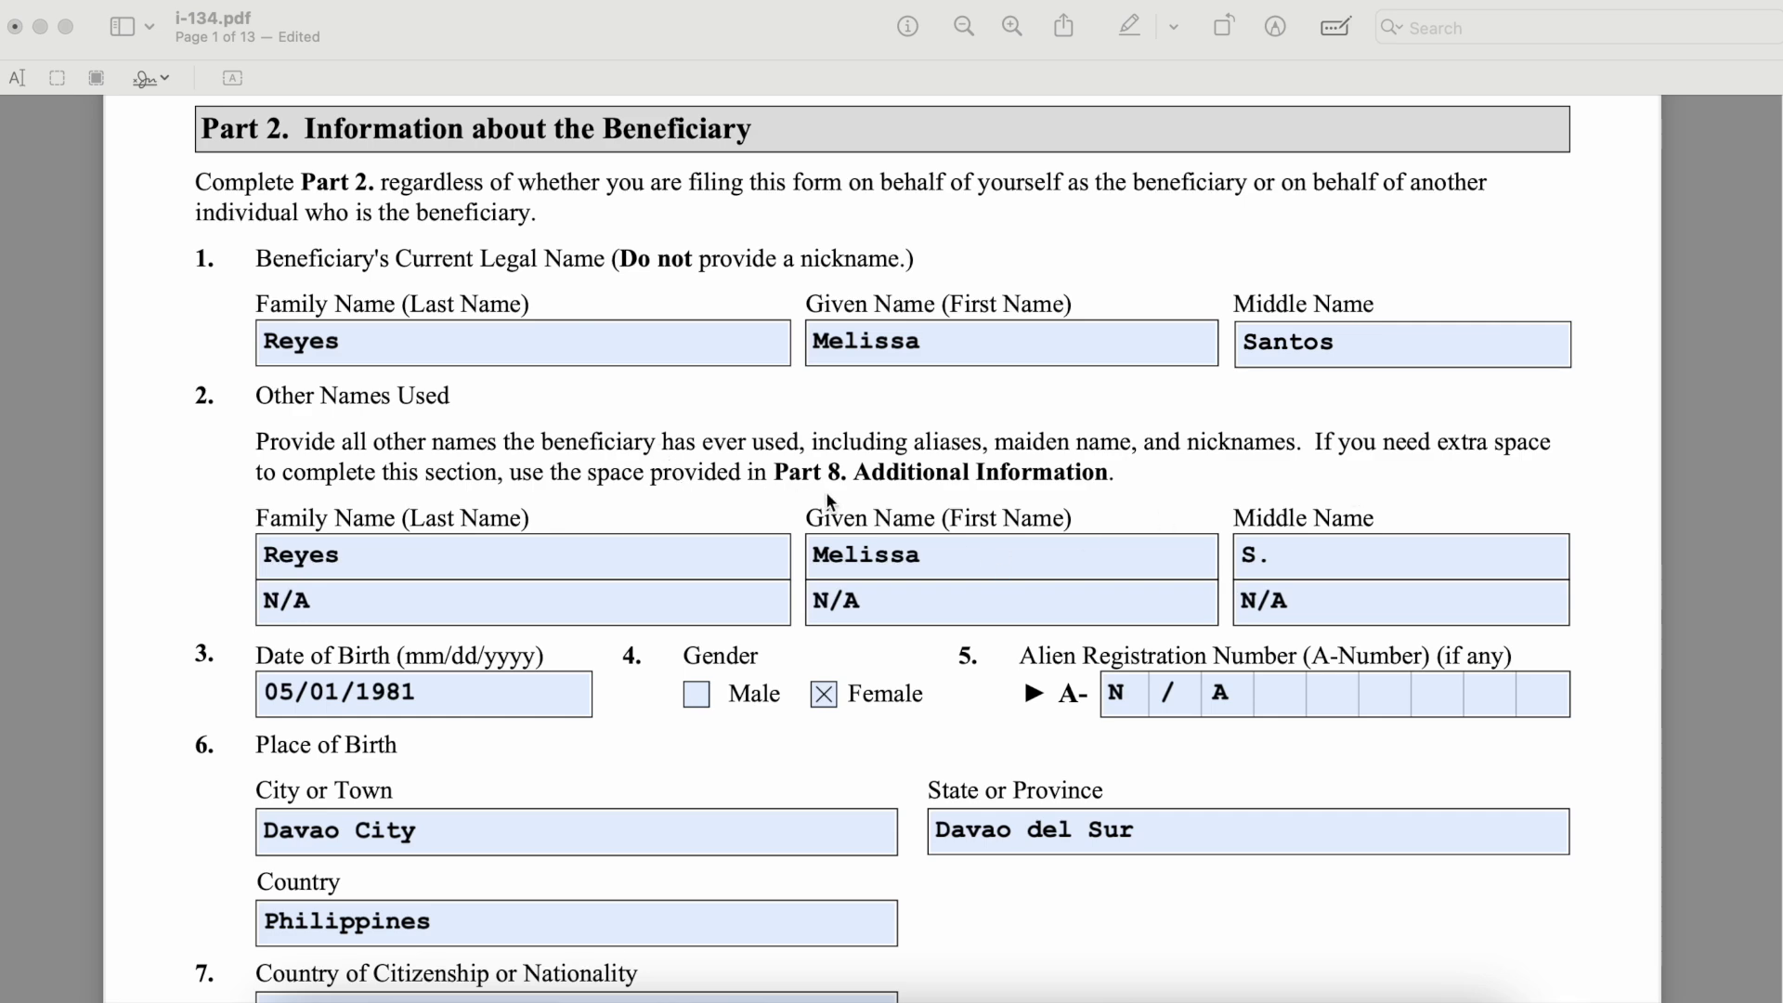
{"action": "scroll", "coordinate": [892, 506], "scroll_direction": "down", "scroll_amount": 2}
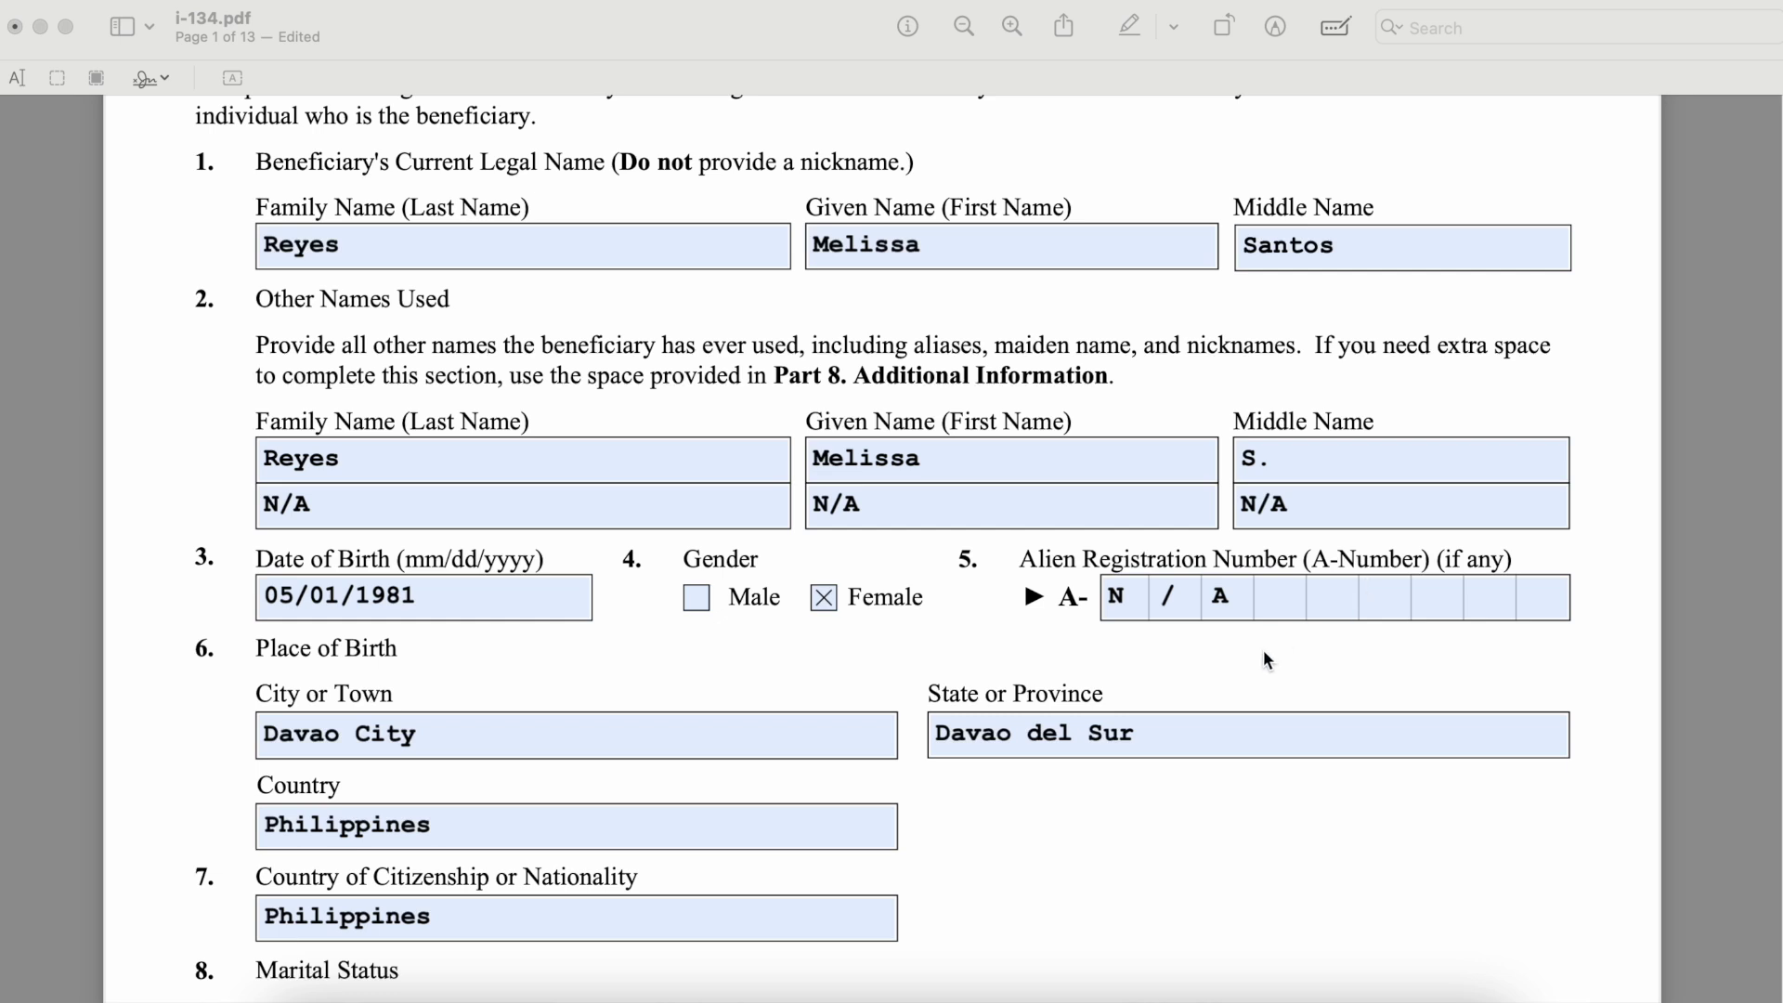
{"action": "scroll", "coordinate": [882, 620], "scroll_direction": "down", "scroll_amount": 3}
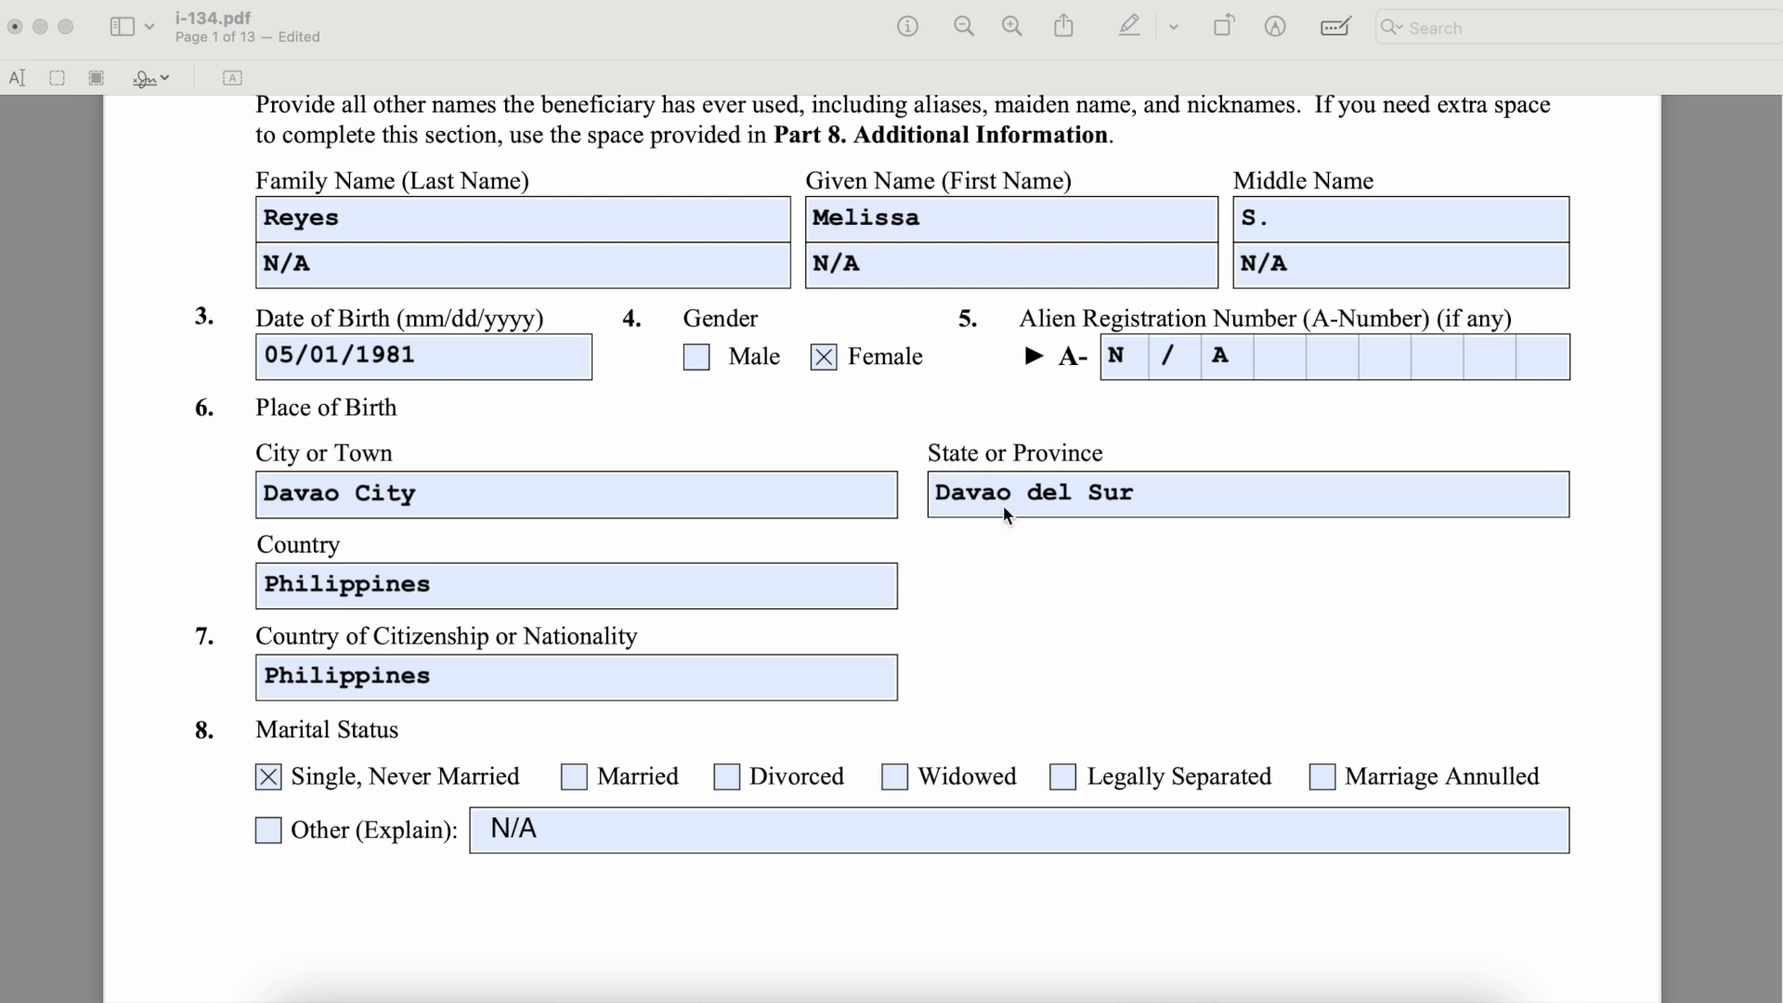
{"action": "scroll", "coordinate": [884, 613], "scroll_direction": "down", "scroll_amount": 3}
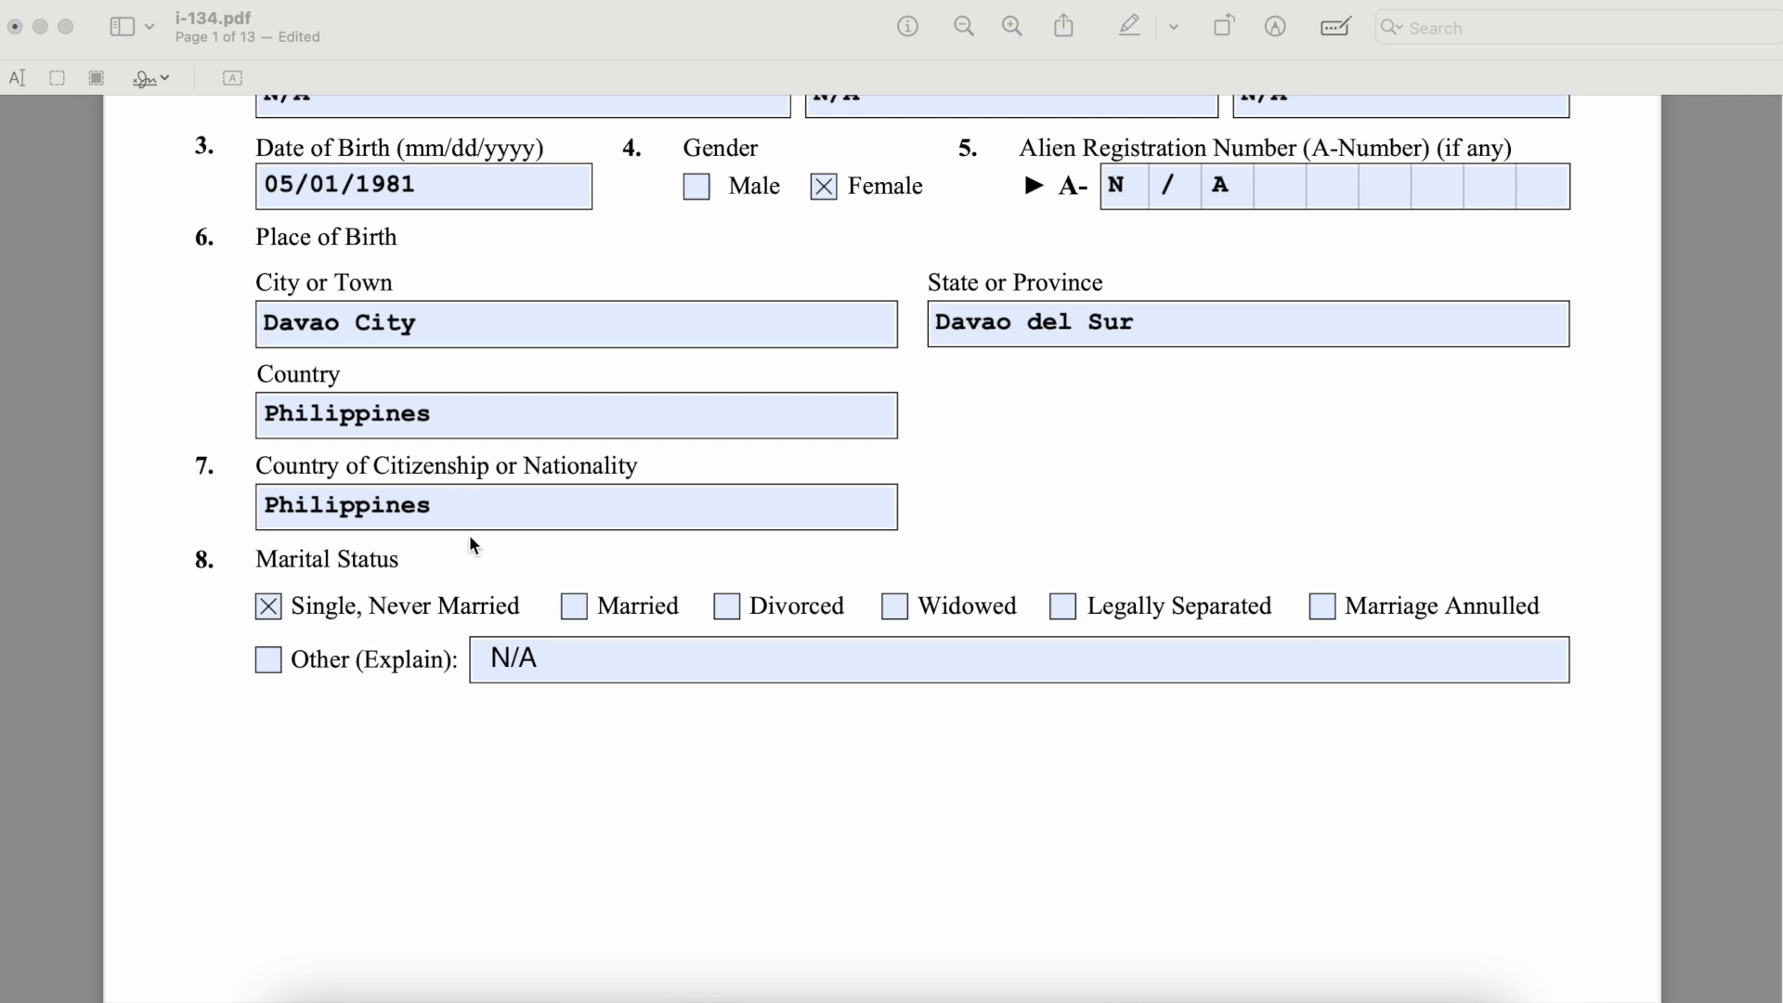
{"action": "scroll", "coordinate": [515, 588], "scroll_direction": "down", "scroll_amount": 2}
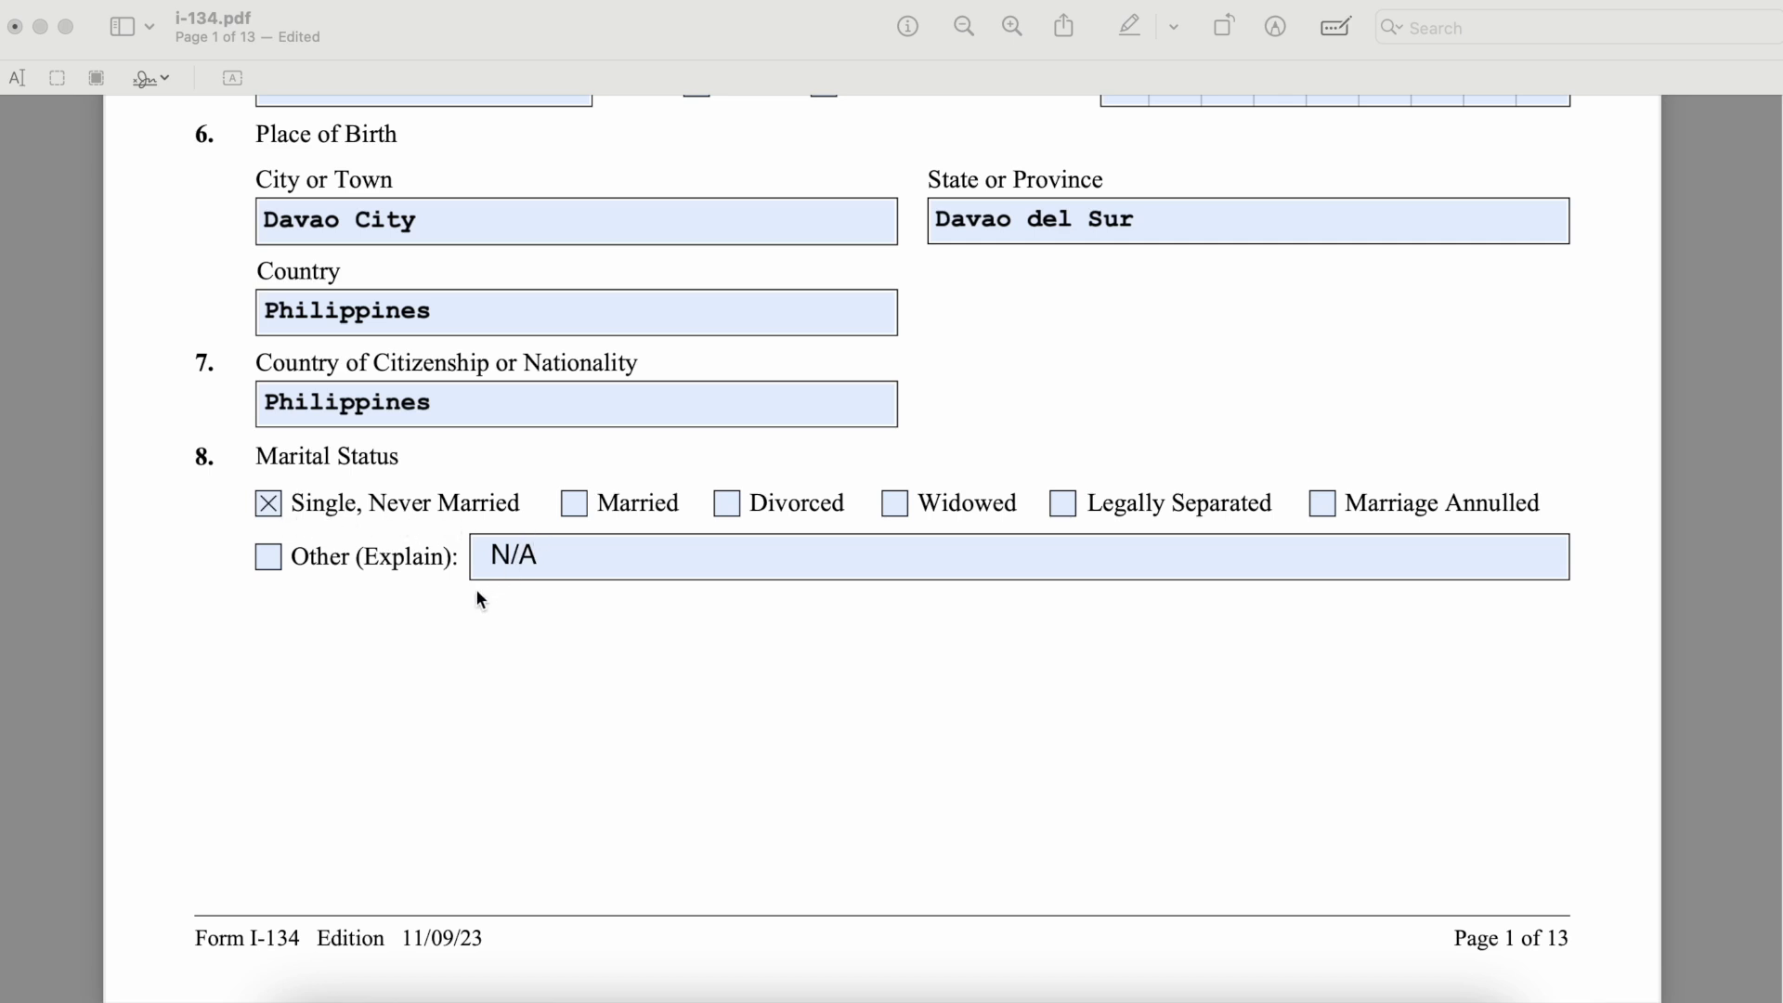
{"action": "scroll", "coordinate": [604, 659], "scroll_direction": "down", "scroll_amount": 3}
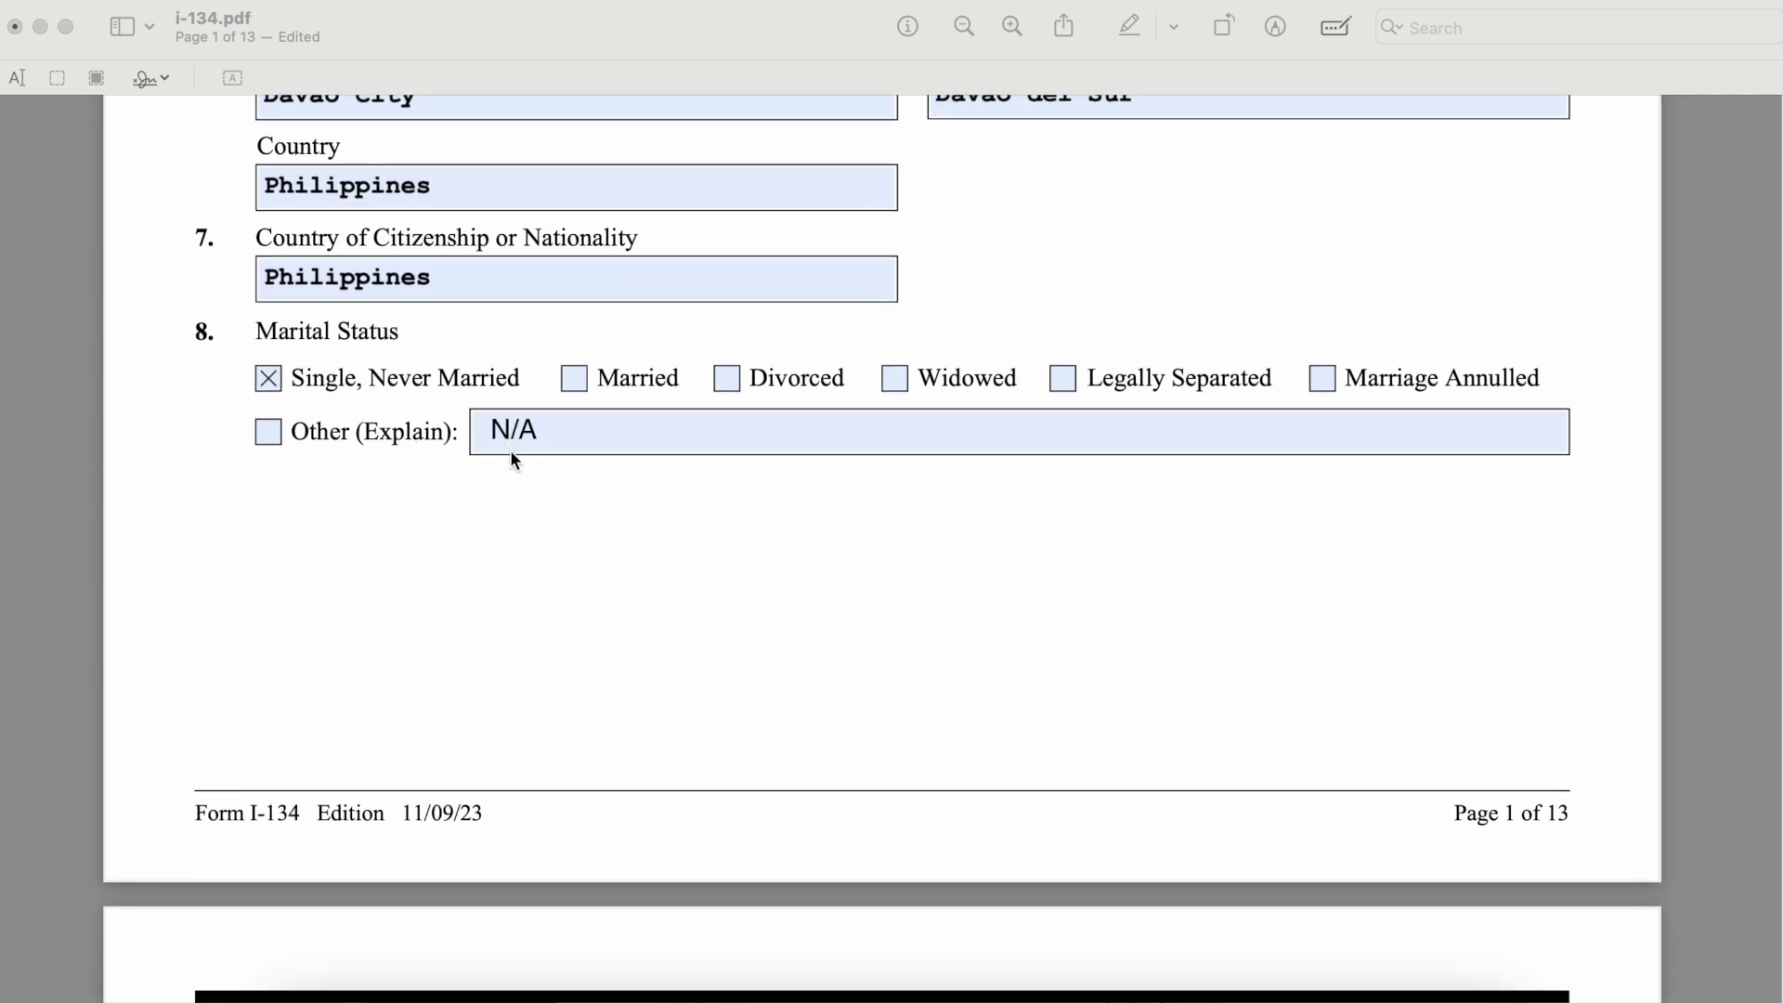
{"action": "scroll", "coordinate": [522, 558], "scroll_direction": "down", "scroll_amount": 15}
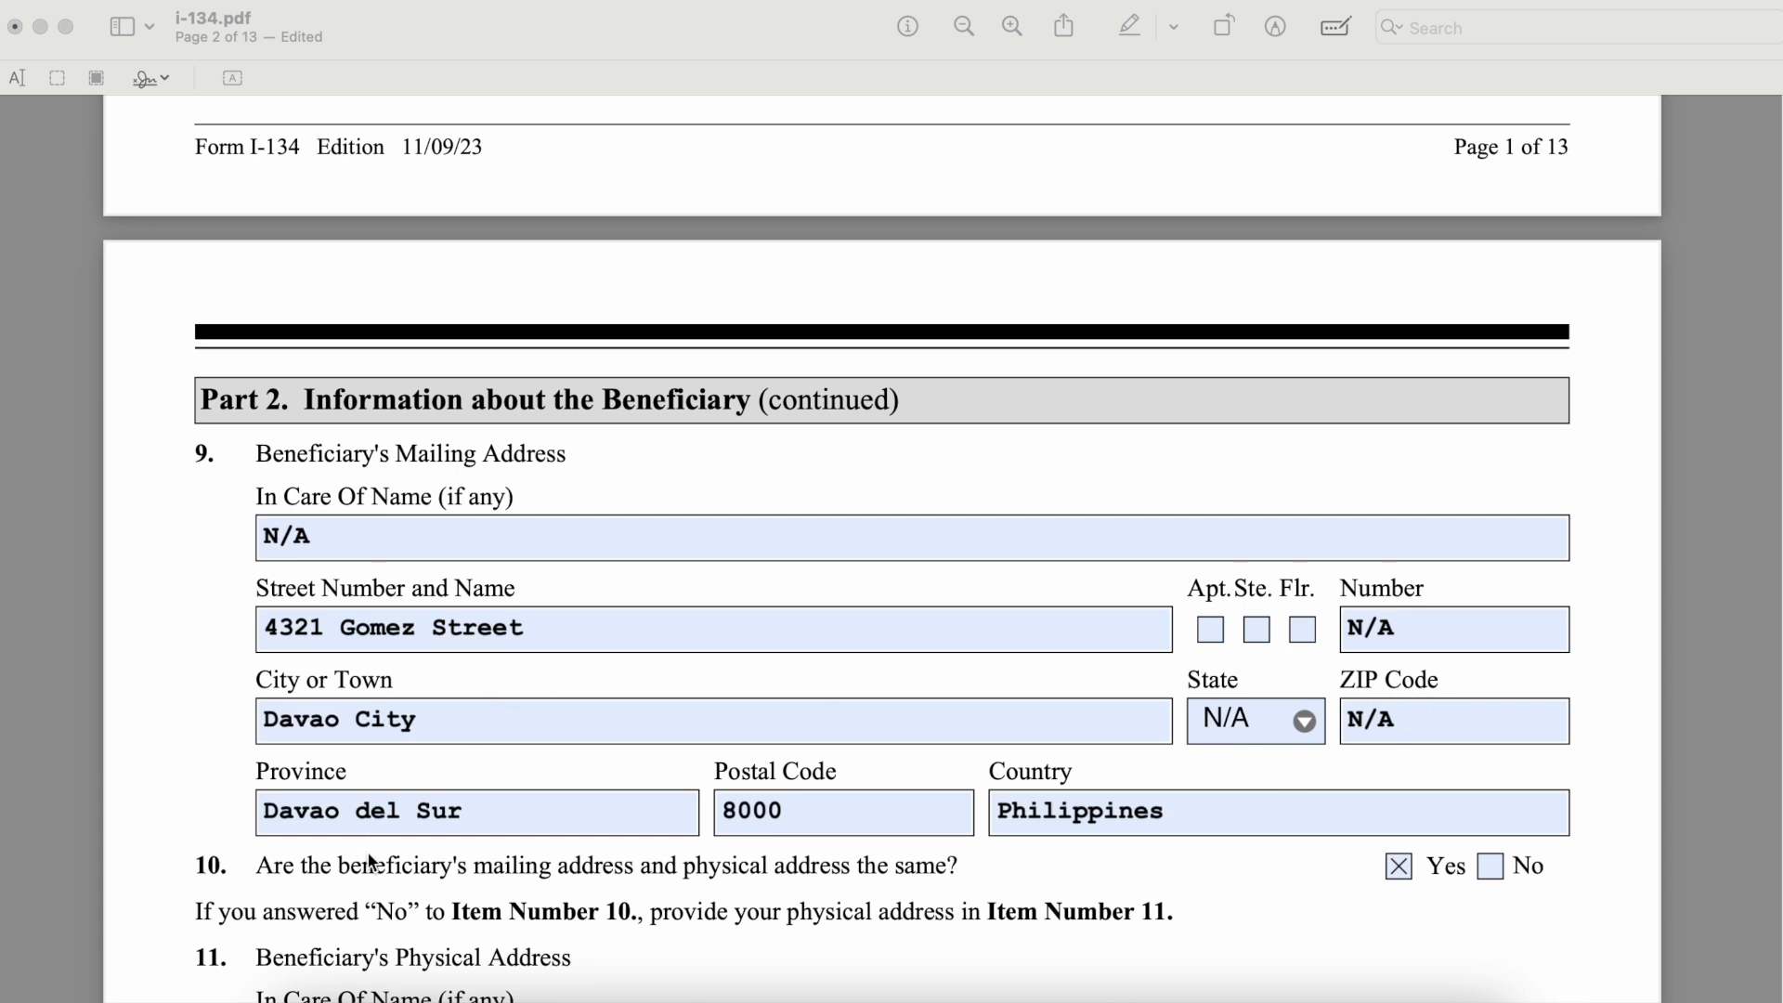
Review page 2 of the form, from the beneficiary's mailing and physical addresses (Items 9 to 11) to the anticipated period of stay in Item 12
{"action": "scroll", "coordinate": [368, 860], "scroll_direction": "down", "scroll_amount": 2}
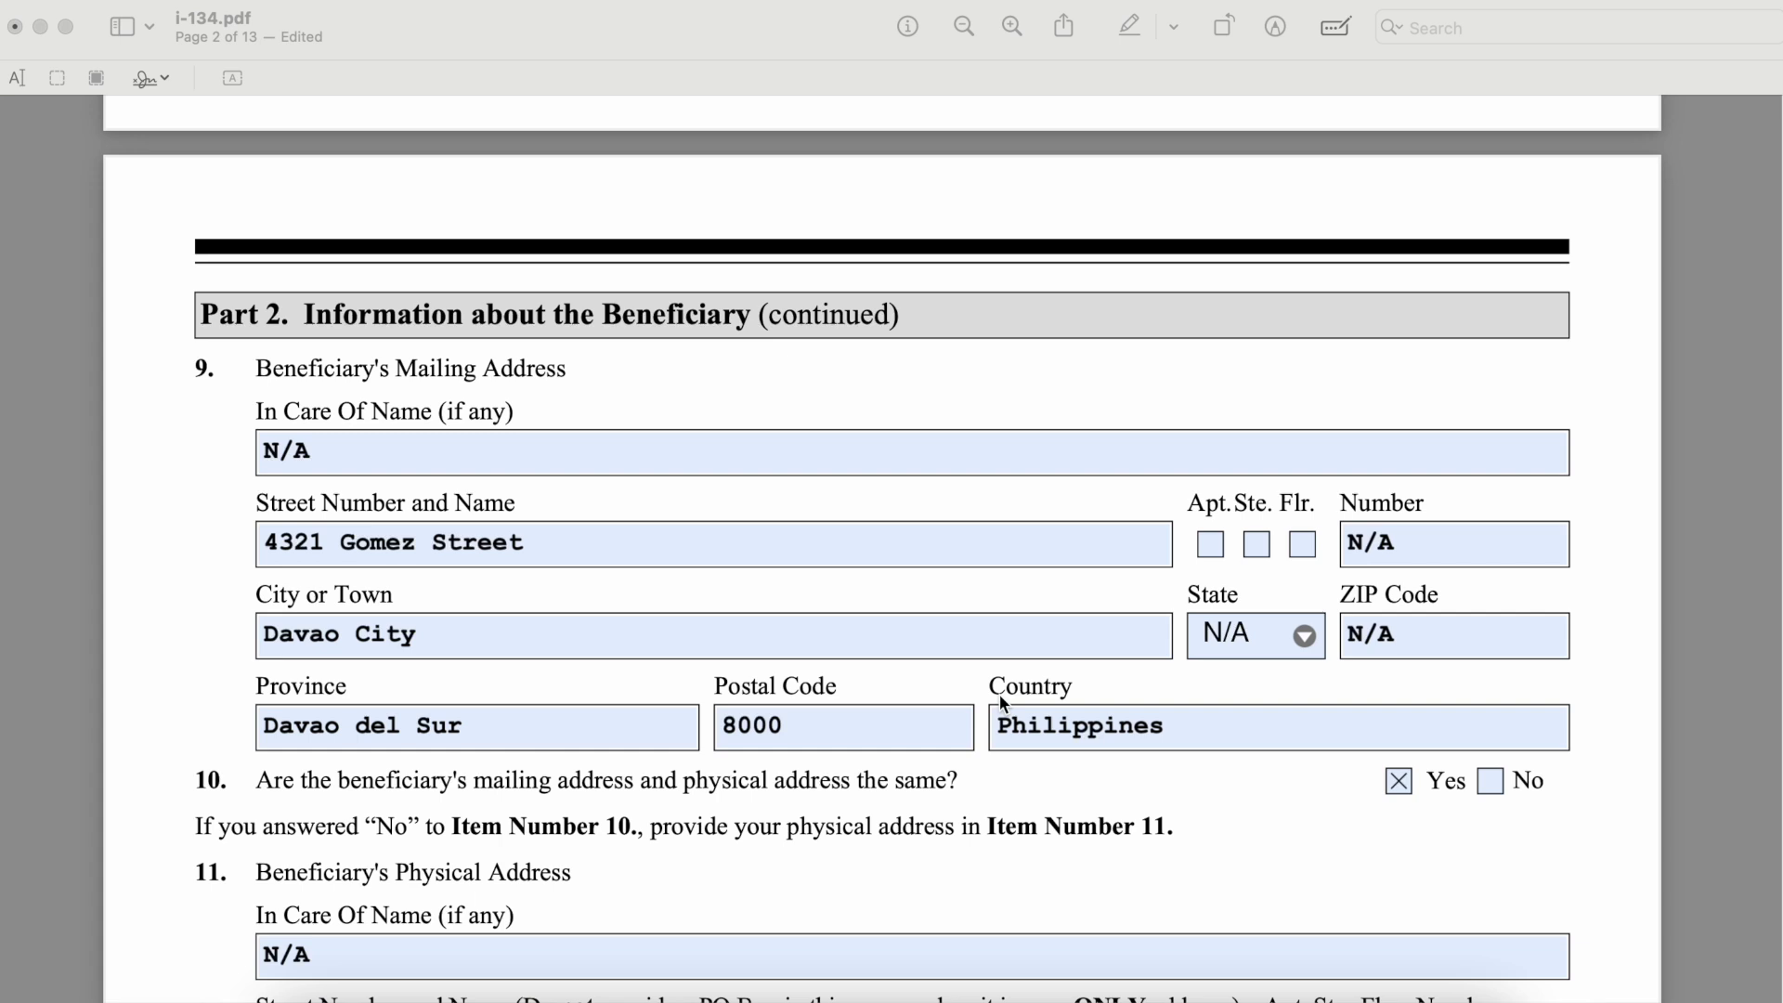
{"action": "scroll", "coordinate": [999, 694], "scroll_direction": "down", "scroll_amount": 7}
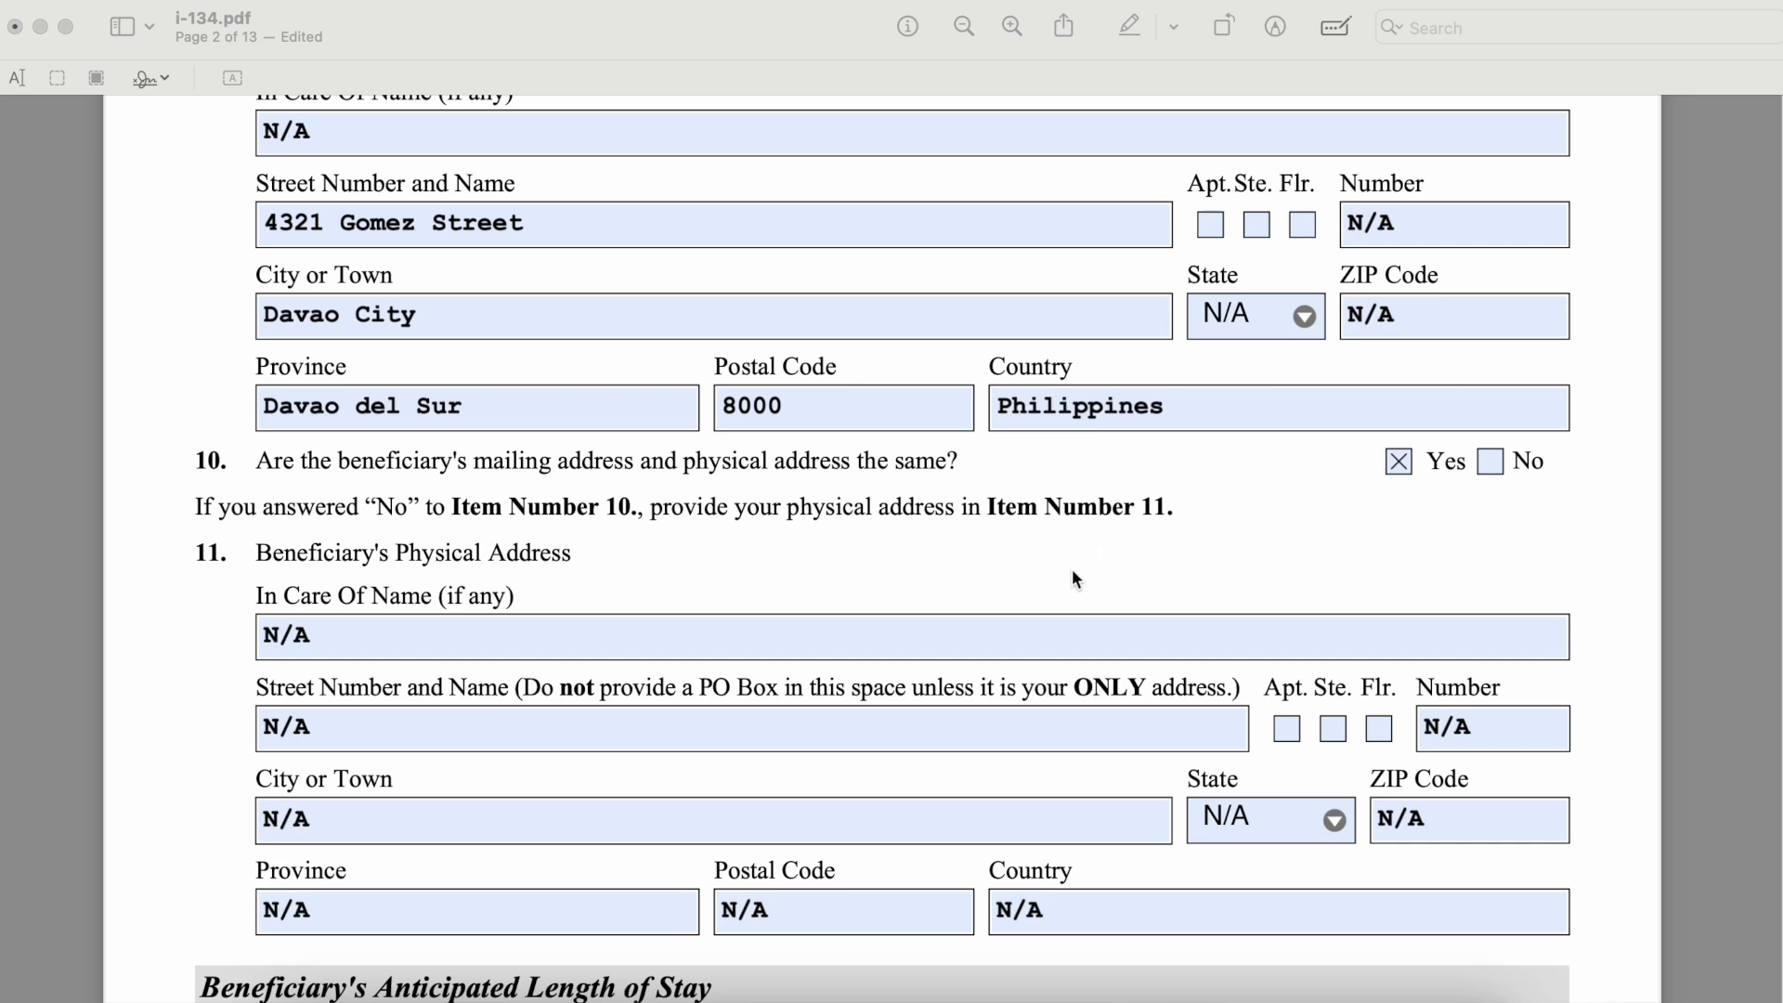
{"action": "scroll", "coordinate": [957, 647], "scroll_direction": "down", "scroll_amount": 2}
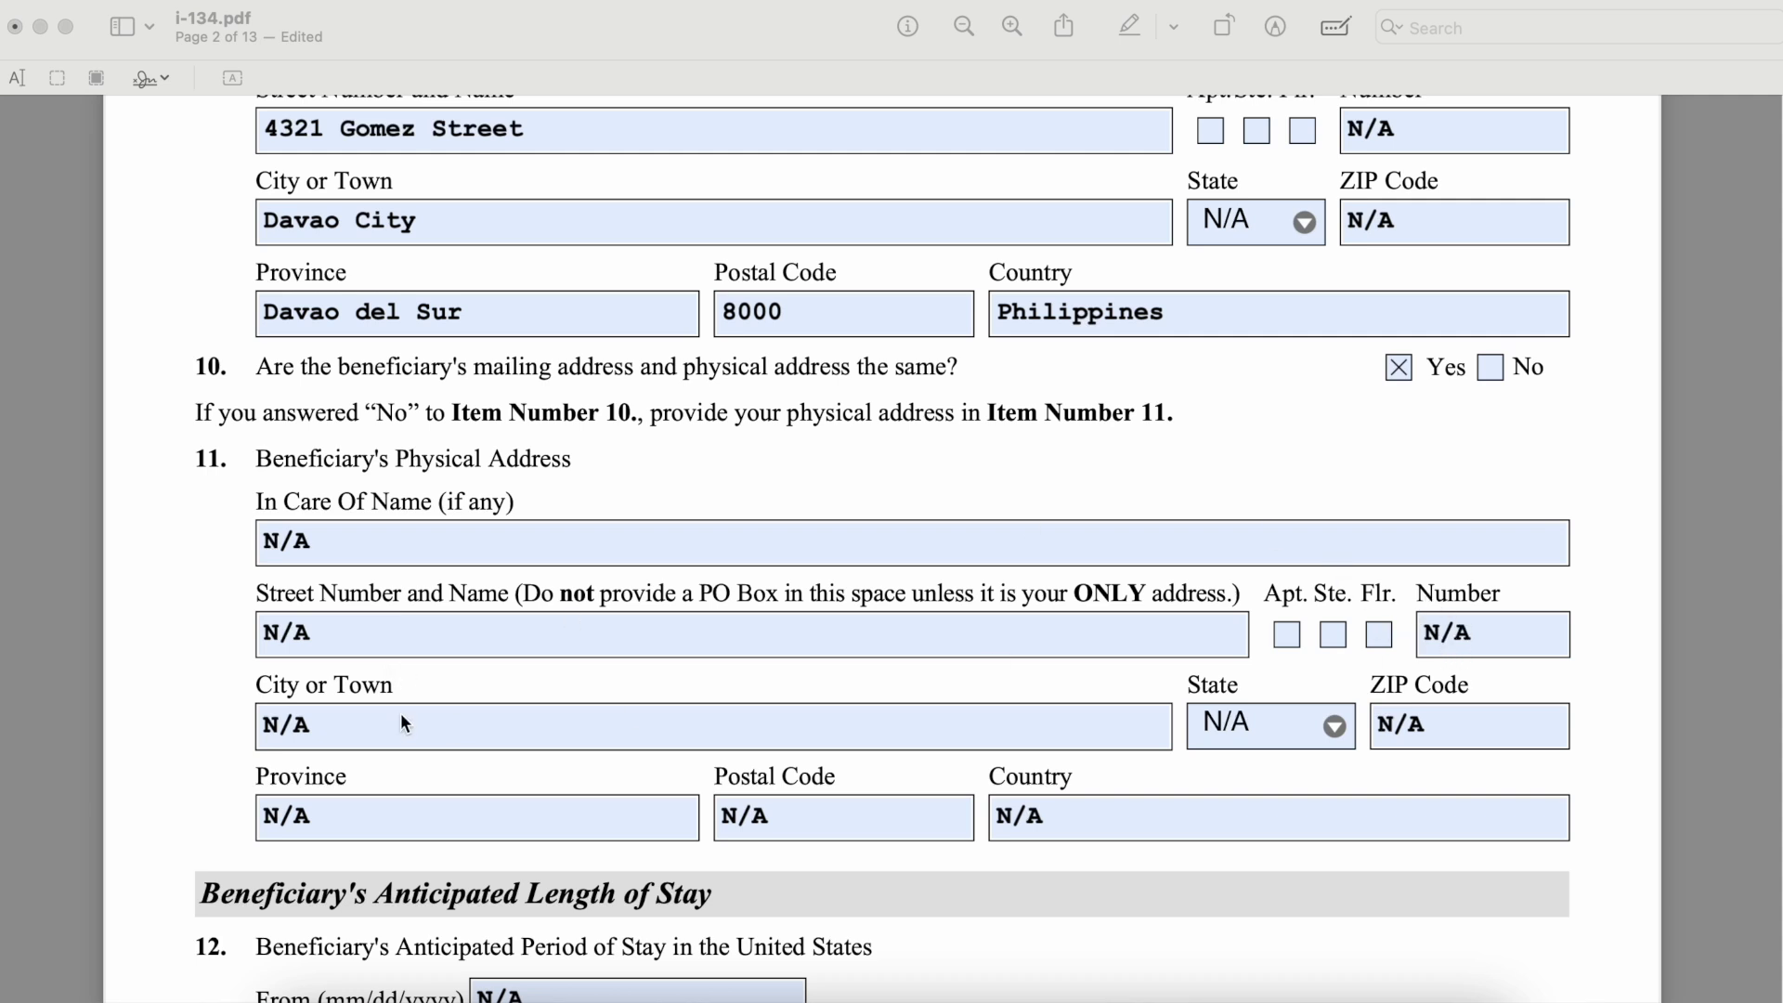
{"action": "scroll", "coordinate": [342, 737], "scroll_direction": "down", "scroll_amount": 2}
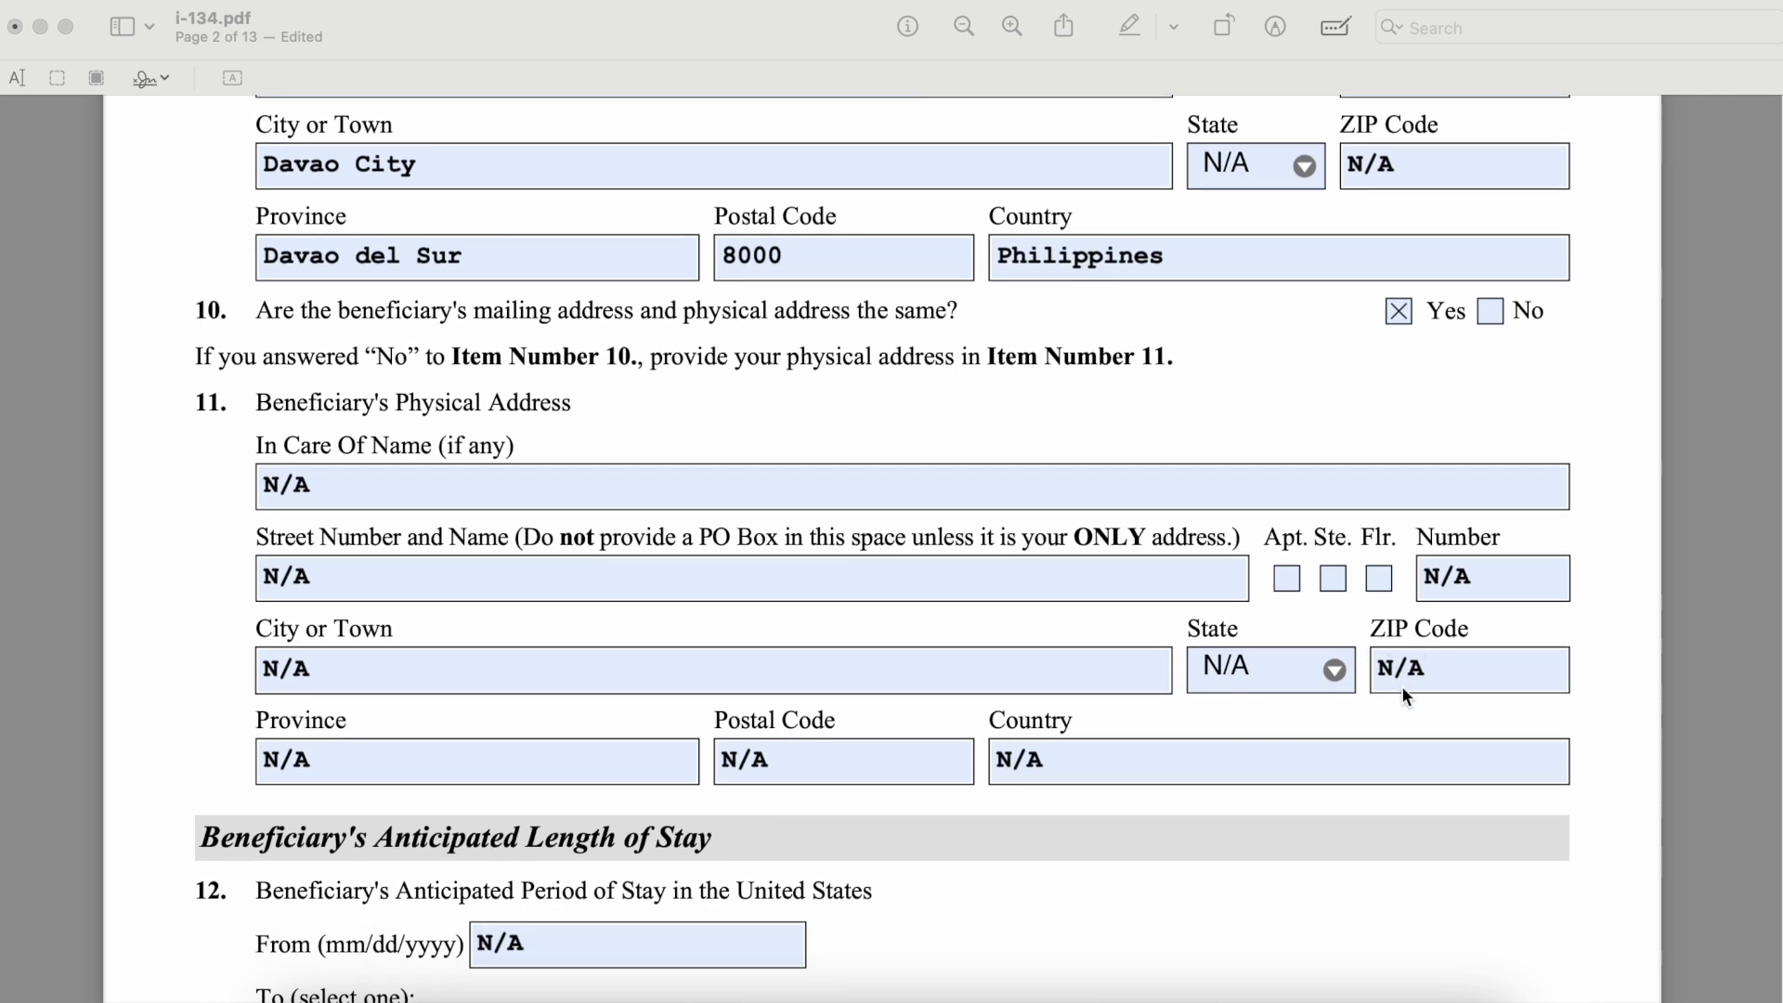
{"action": "scroll", "coordinate": [449, 796], "scroll_direction": "down", "scroll_amount": 3}
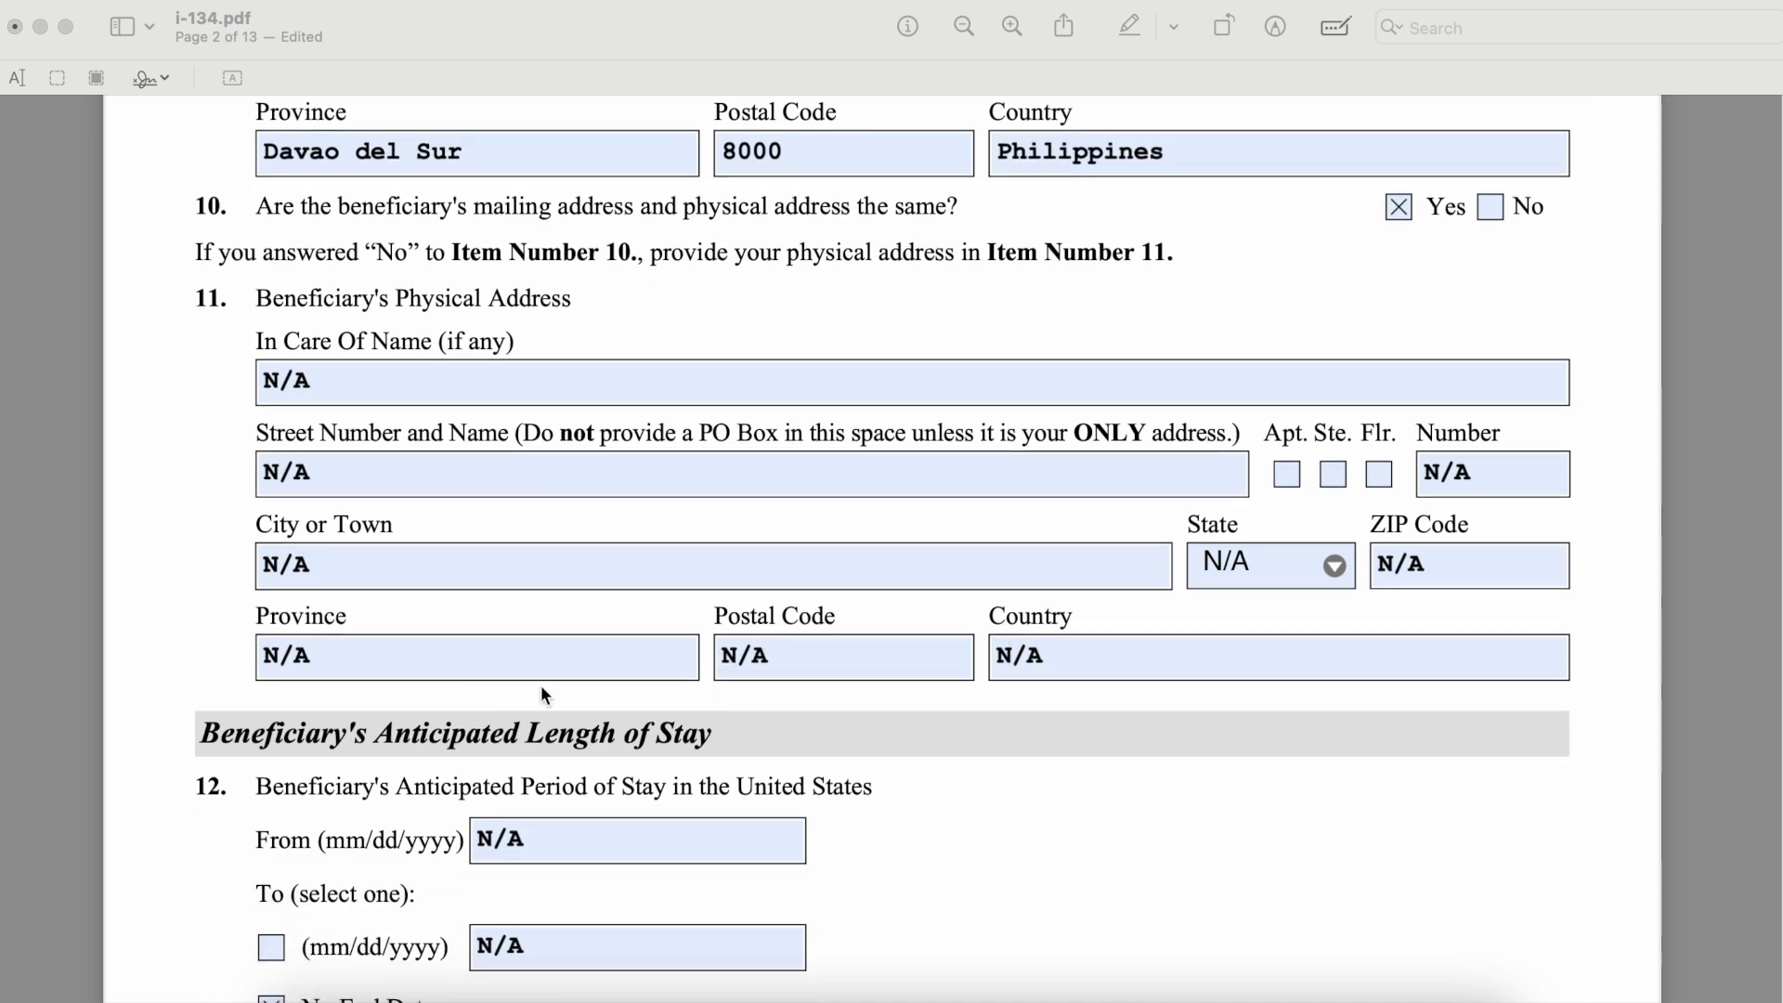
{"action": "scroll", "coordinate": [574, 671], "scroll_direction": "down", "scroll_amount": 10}
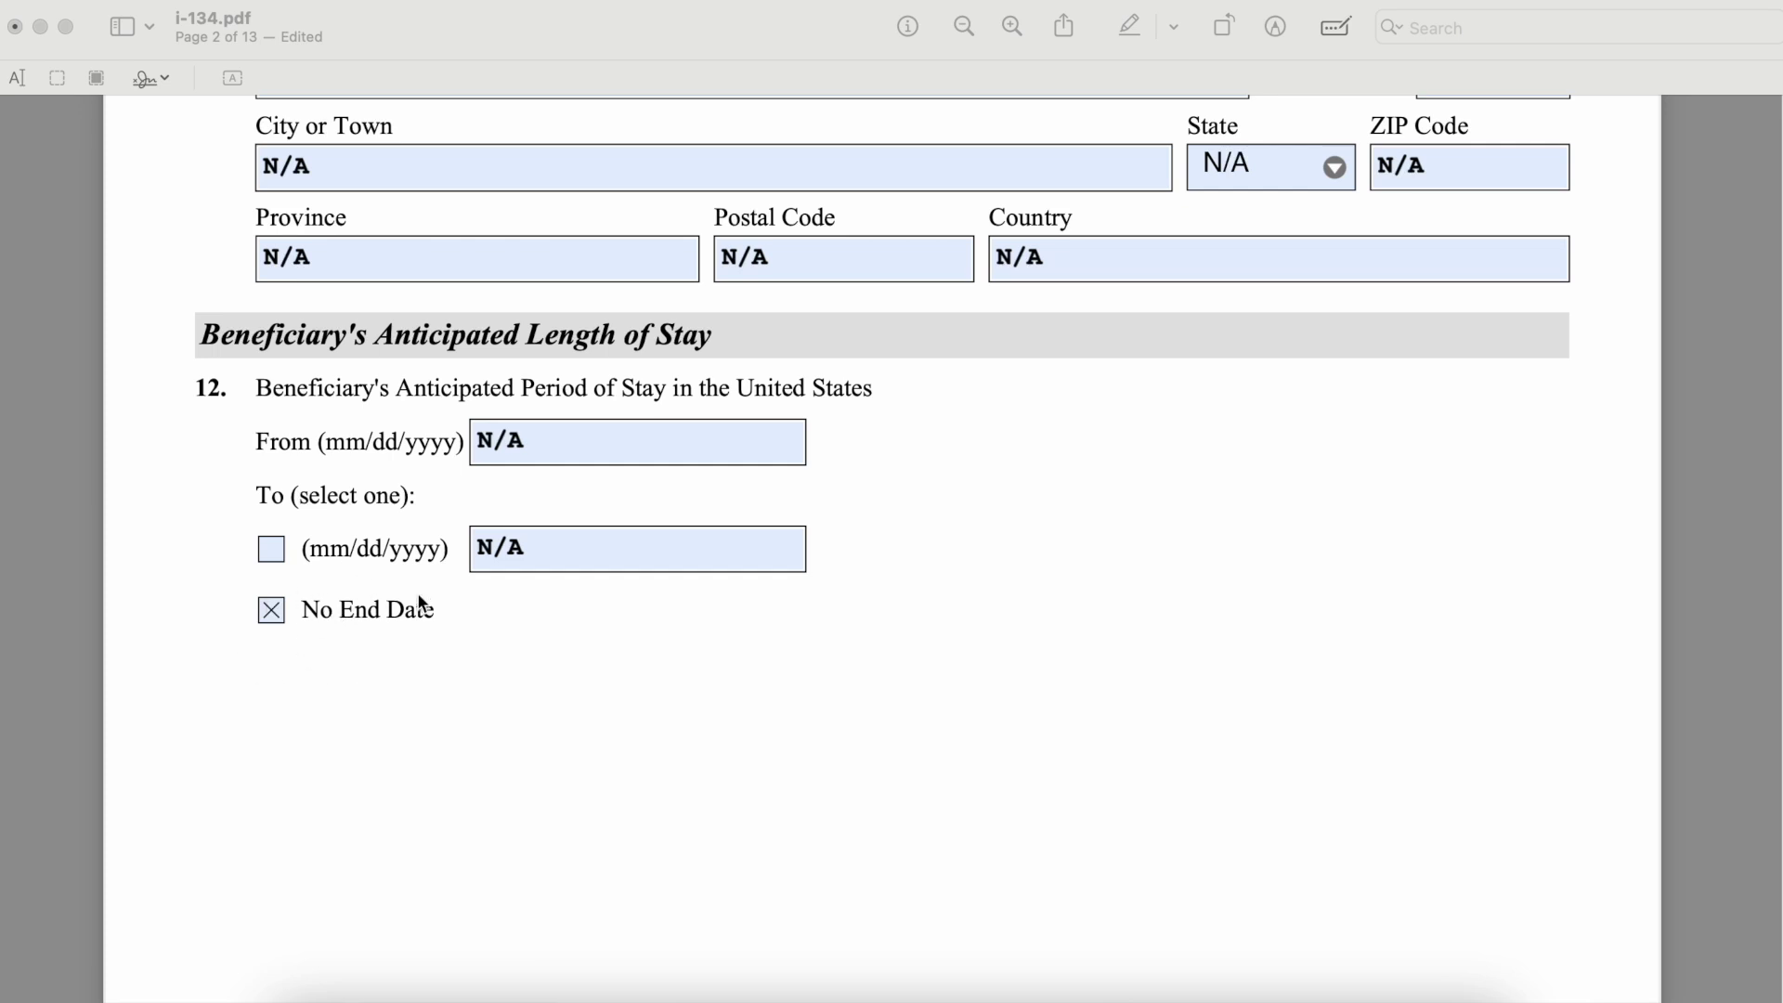
{"action": "scroll", "coordinate": [384, 696], "scroll_direction": "down", "scroll_amount": 5}
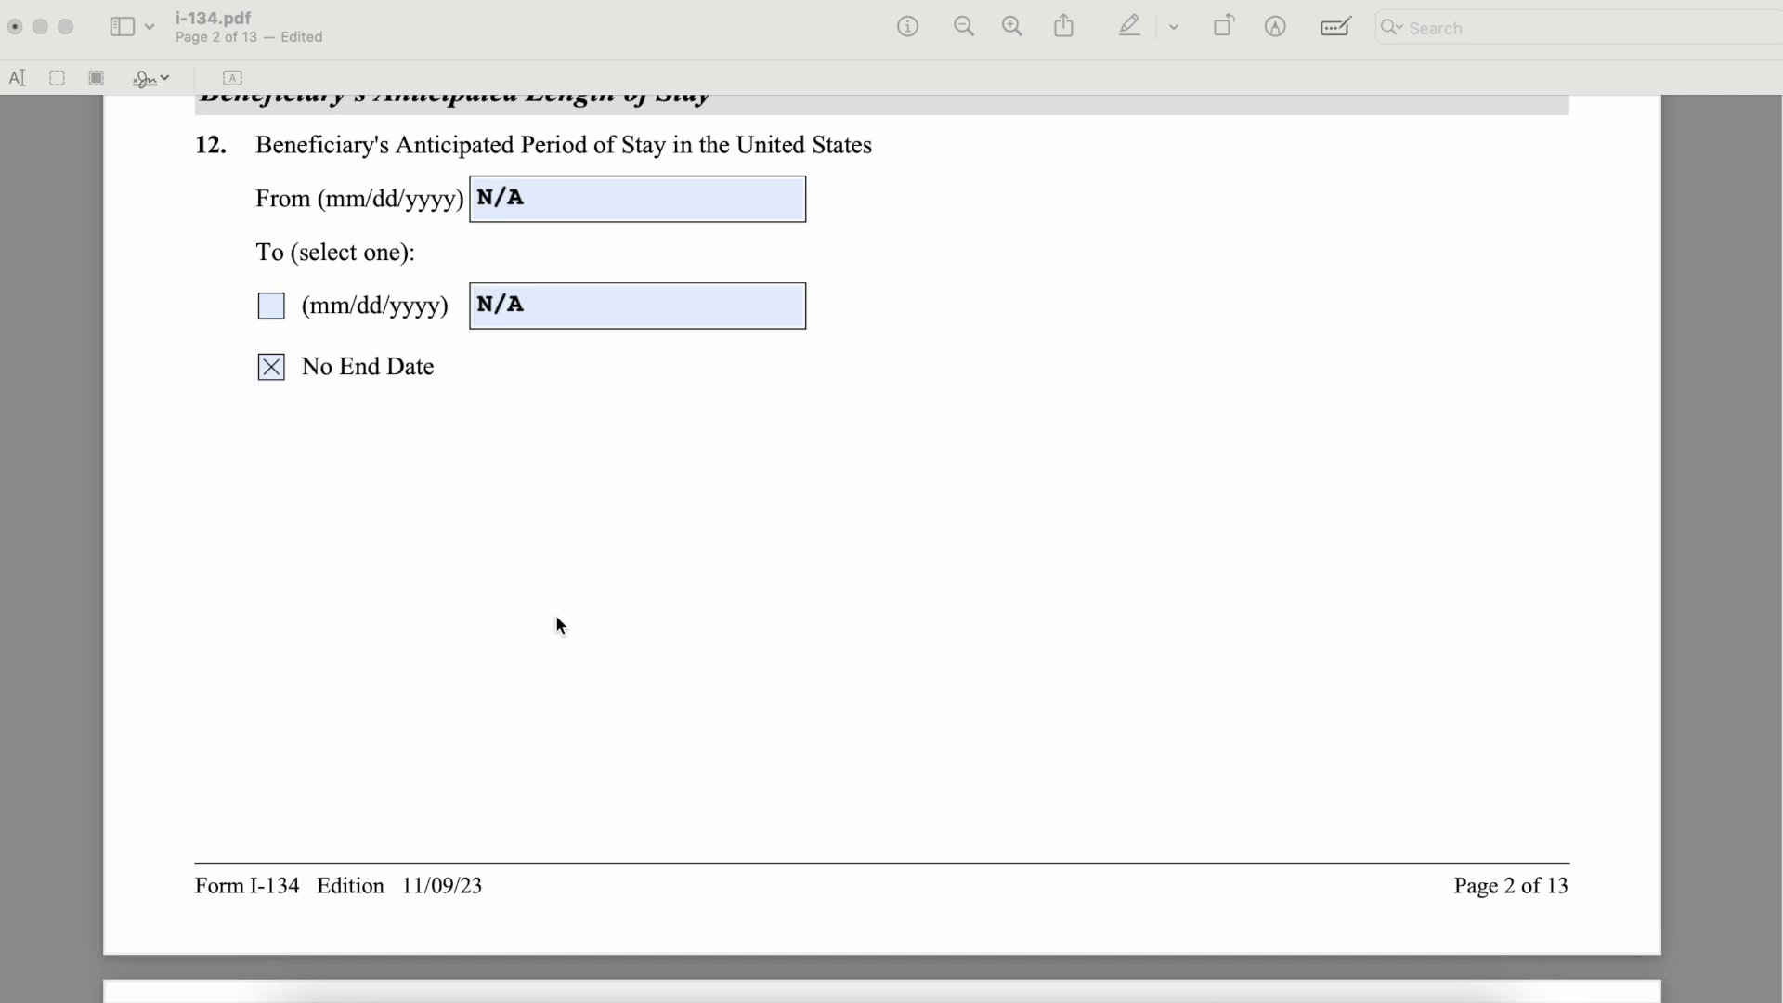
{"action": "scroll", "coordinate": [561, 625], "scroll_direction": "up", "scroll_amount": 4}
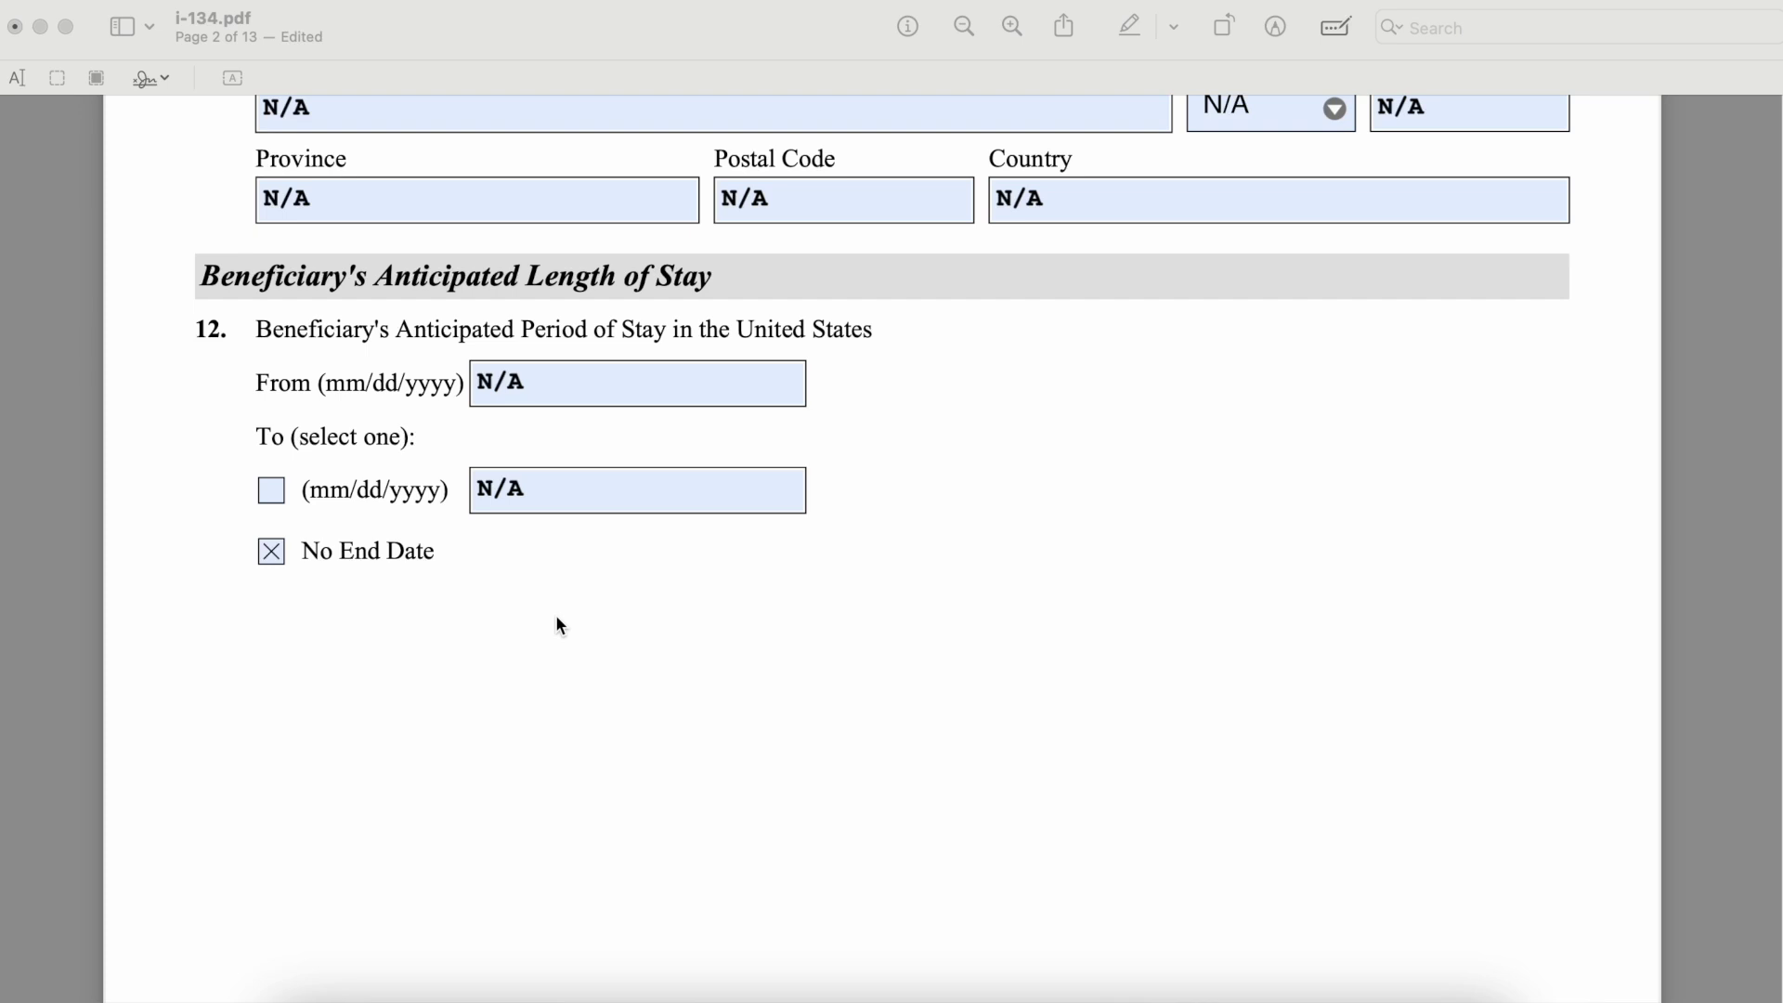
{"action": "scroll", "coordinate": [557, 618], "scroll_direction": "down", "scroll_amount": 3}
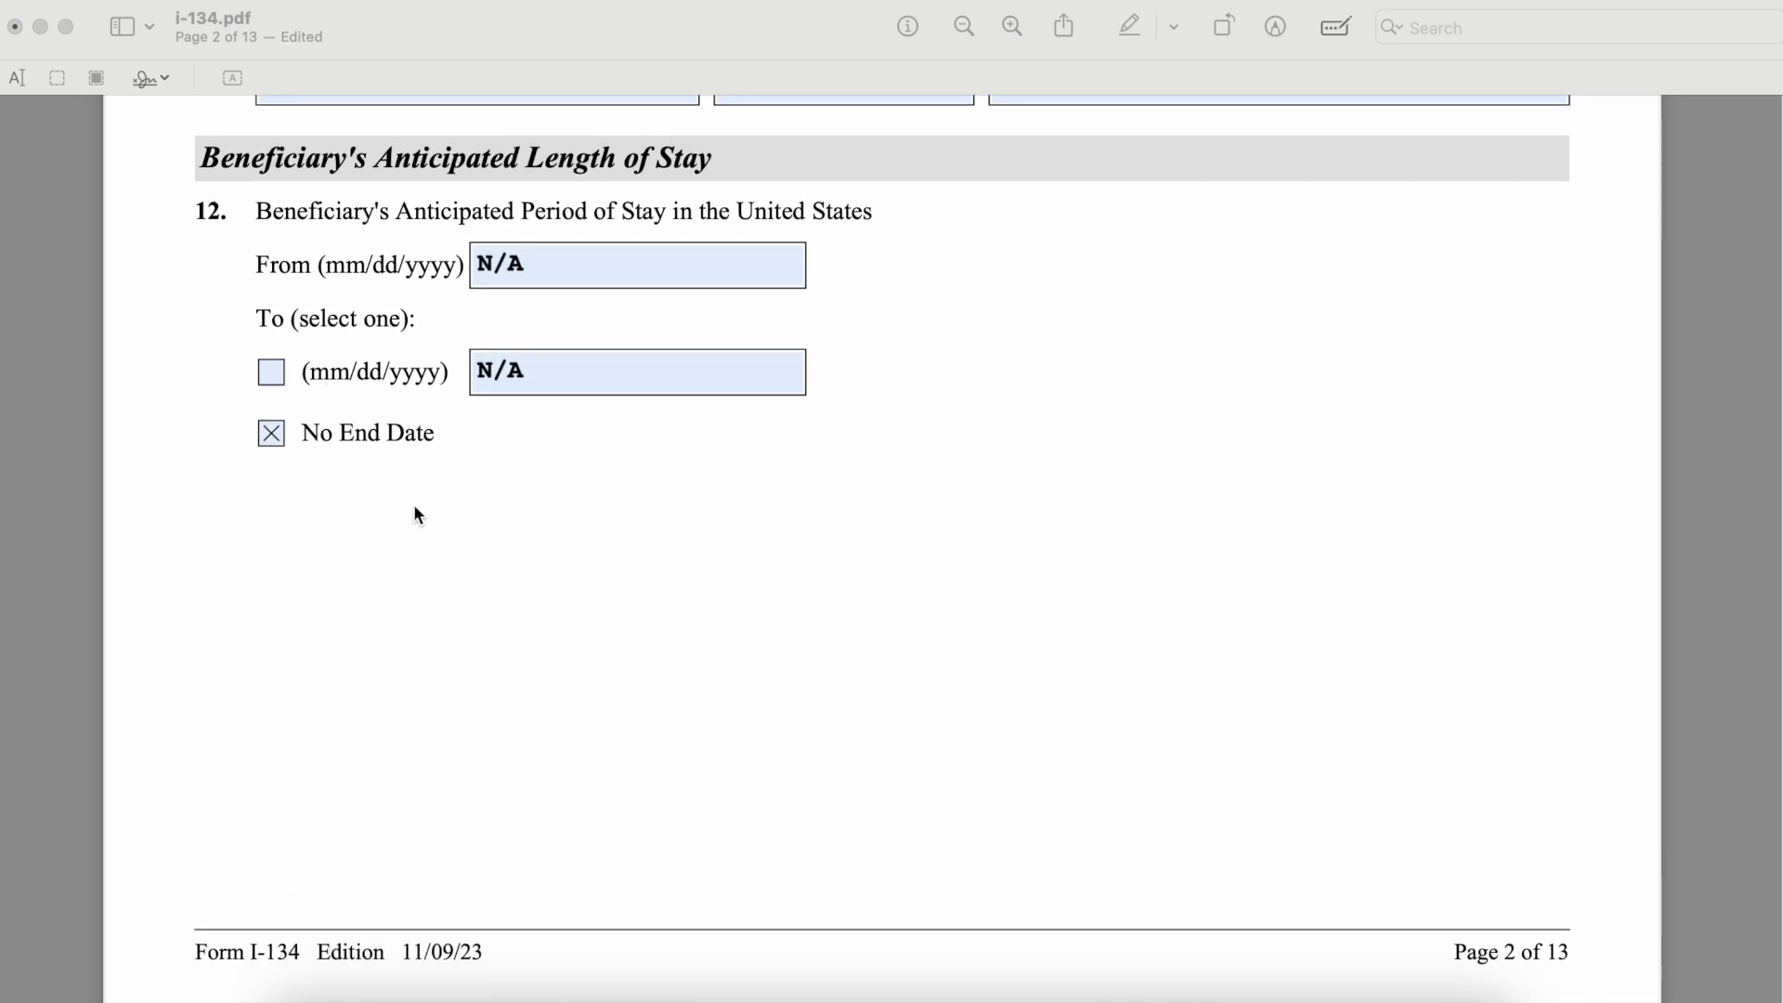
Review the Beneficiary's Income section on page 3, covering the Item 13 income table, its totals and the illegal-source questions in Items 14 and 15
{"action": "scroll", "coordinate": [414, 507], "scroll_direction": "down", "scroll_amount": 10}
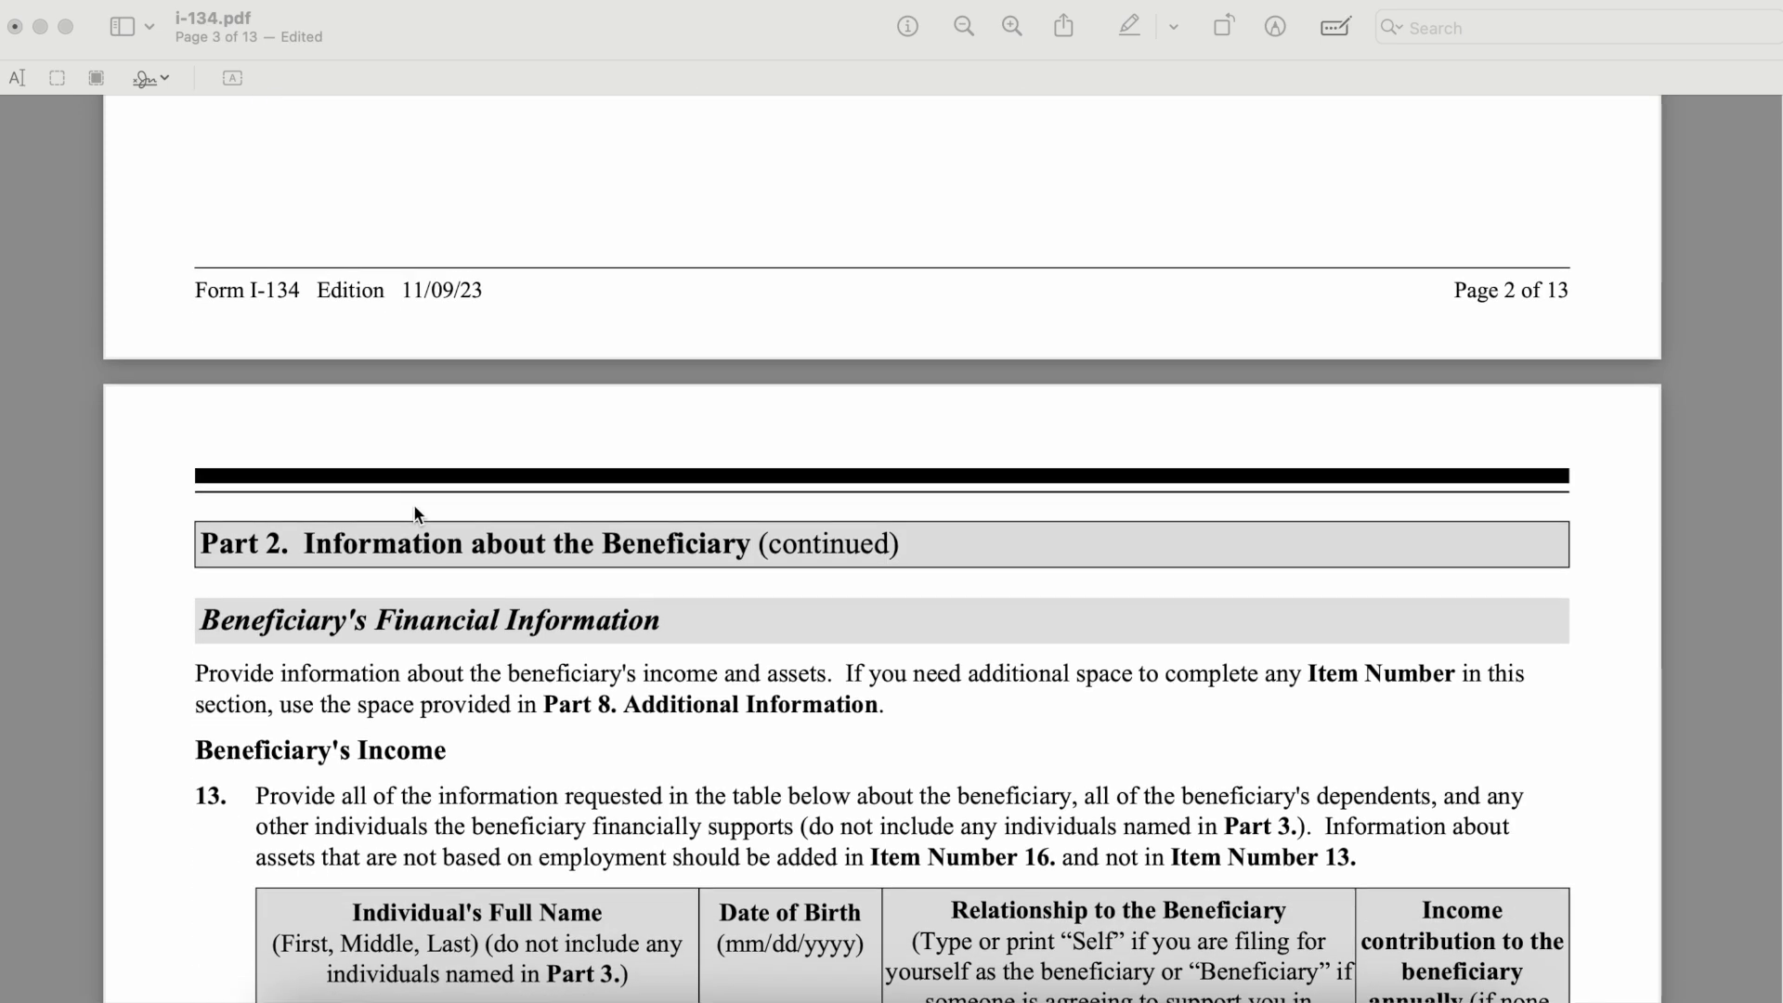
{"action": "scroll", "coordinate": [306, 353], "scroll_direction": "down", "scroll_amount": 1}
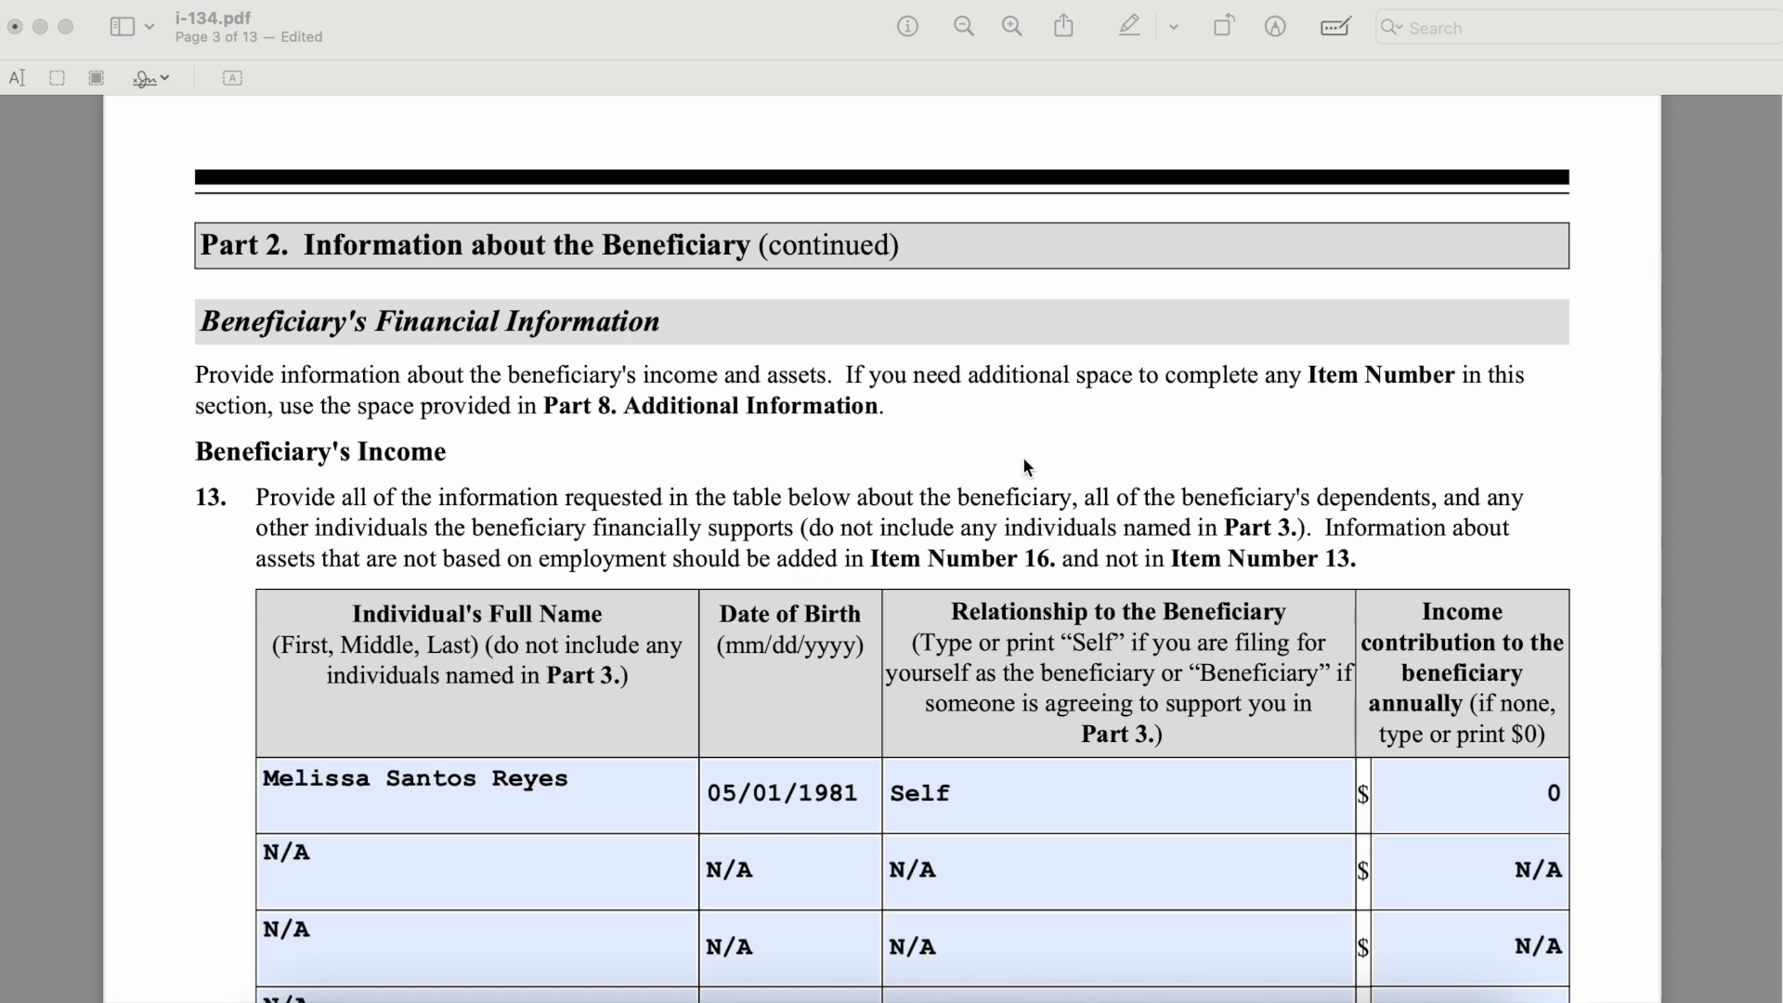
{"action": "scroll", "coordinate": [1027, 467], "scroll_direction": "down", "scroll_amount": 2}
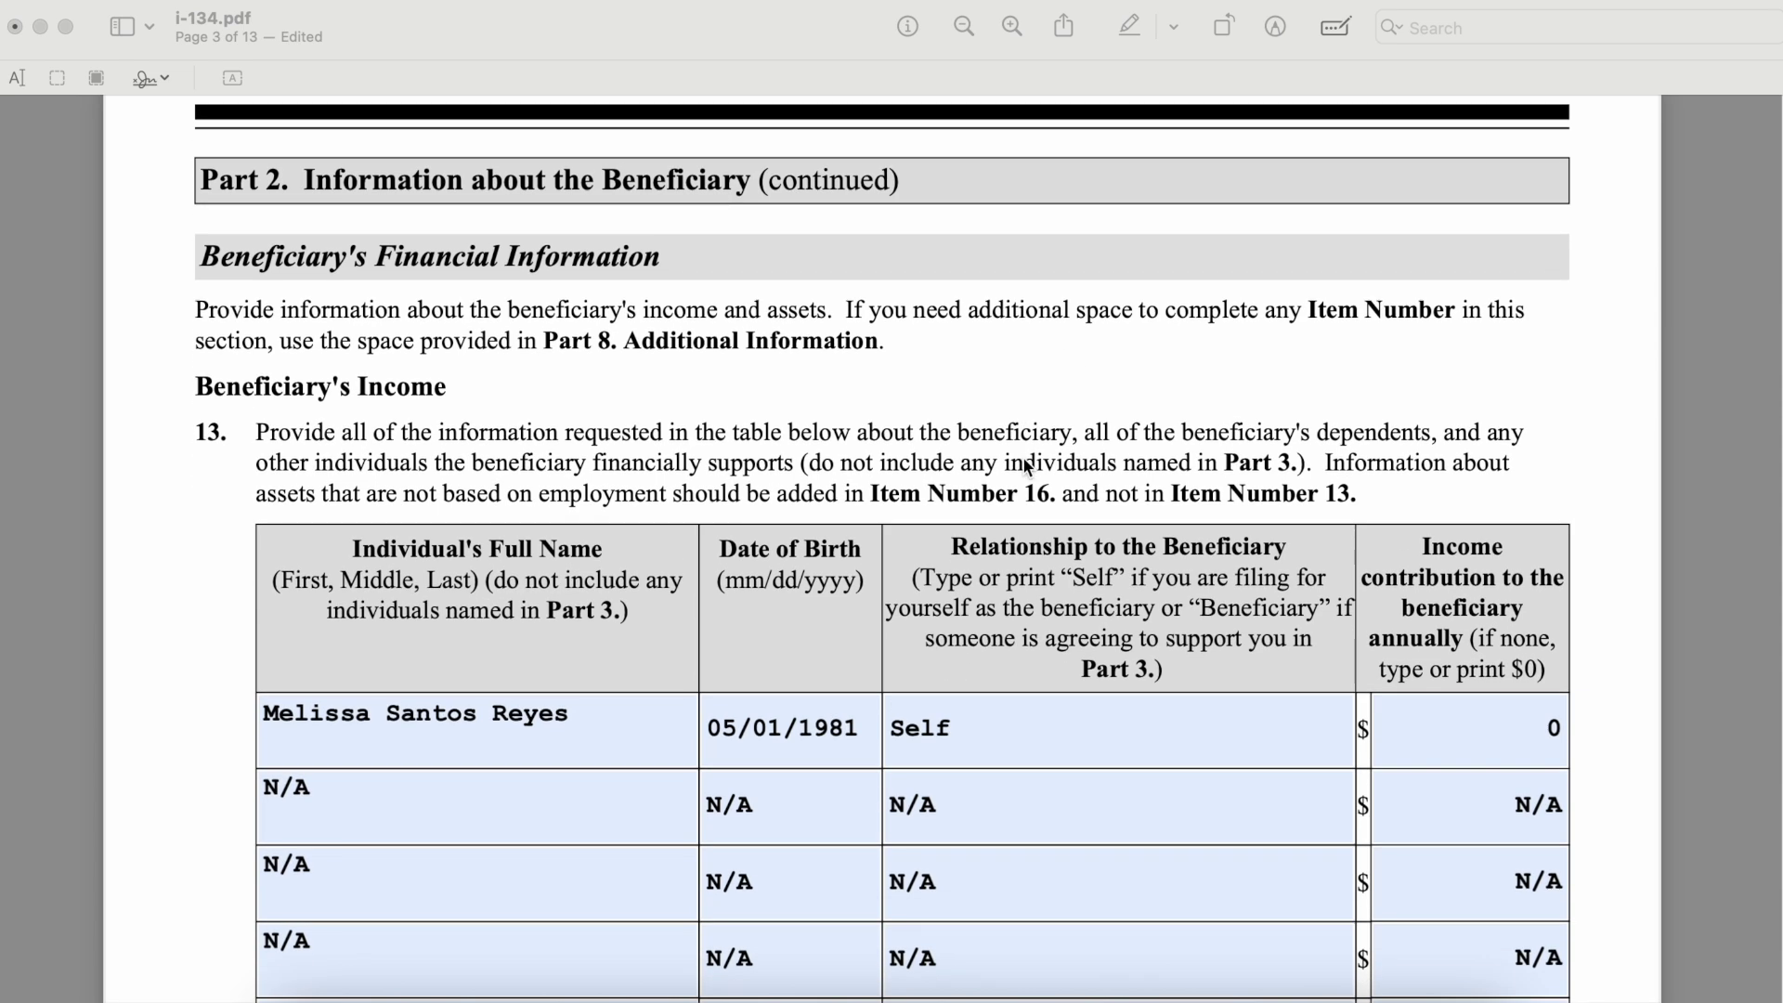
{"action": "scroll", "coordinate": [764, 394], "scroll_direction": "down", "scroll_amount": 3}
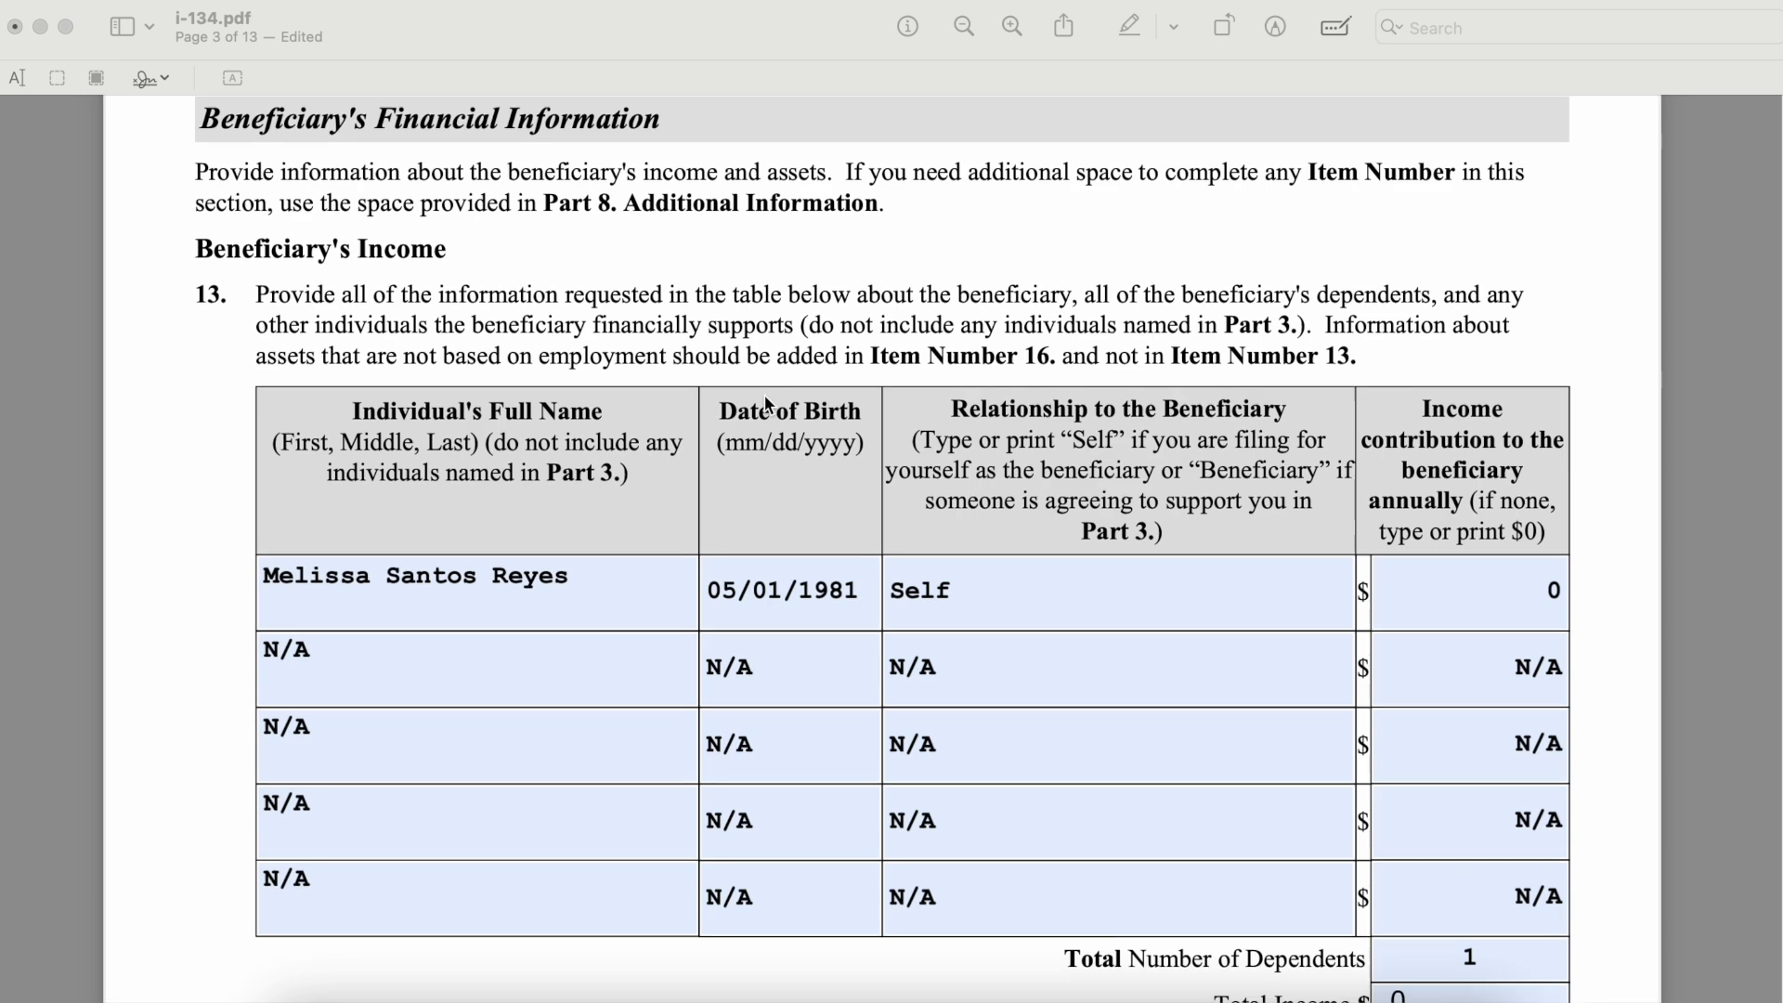
{"action": "scroll", "coordinate": [426, 369], "scroll_direction": "down", "scroll_amount": 1}
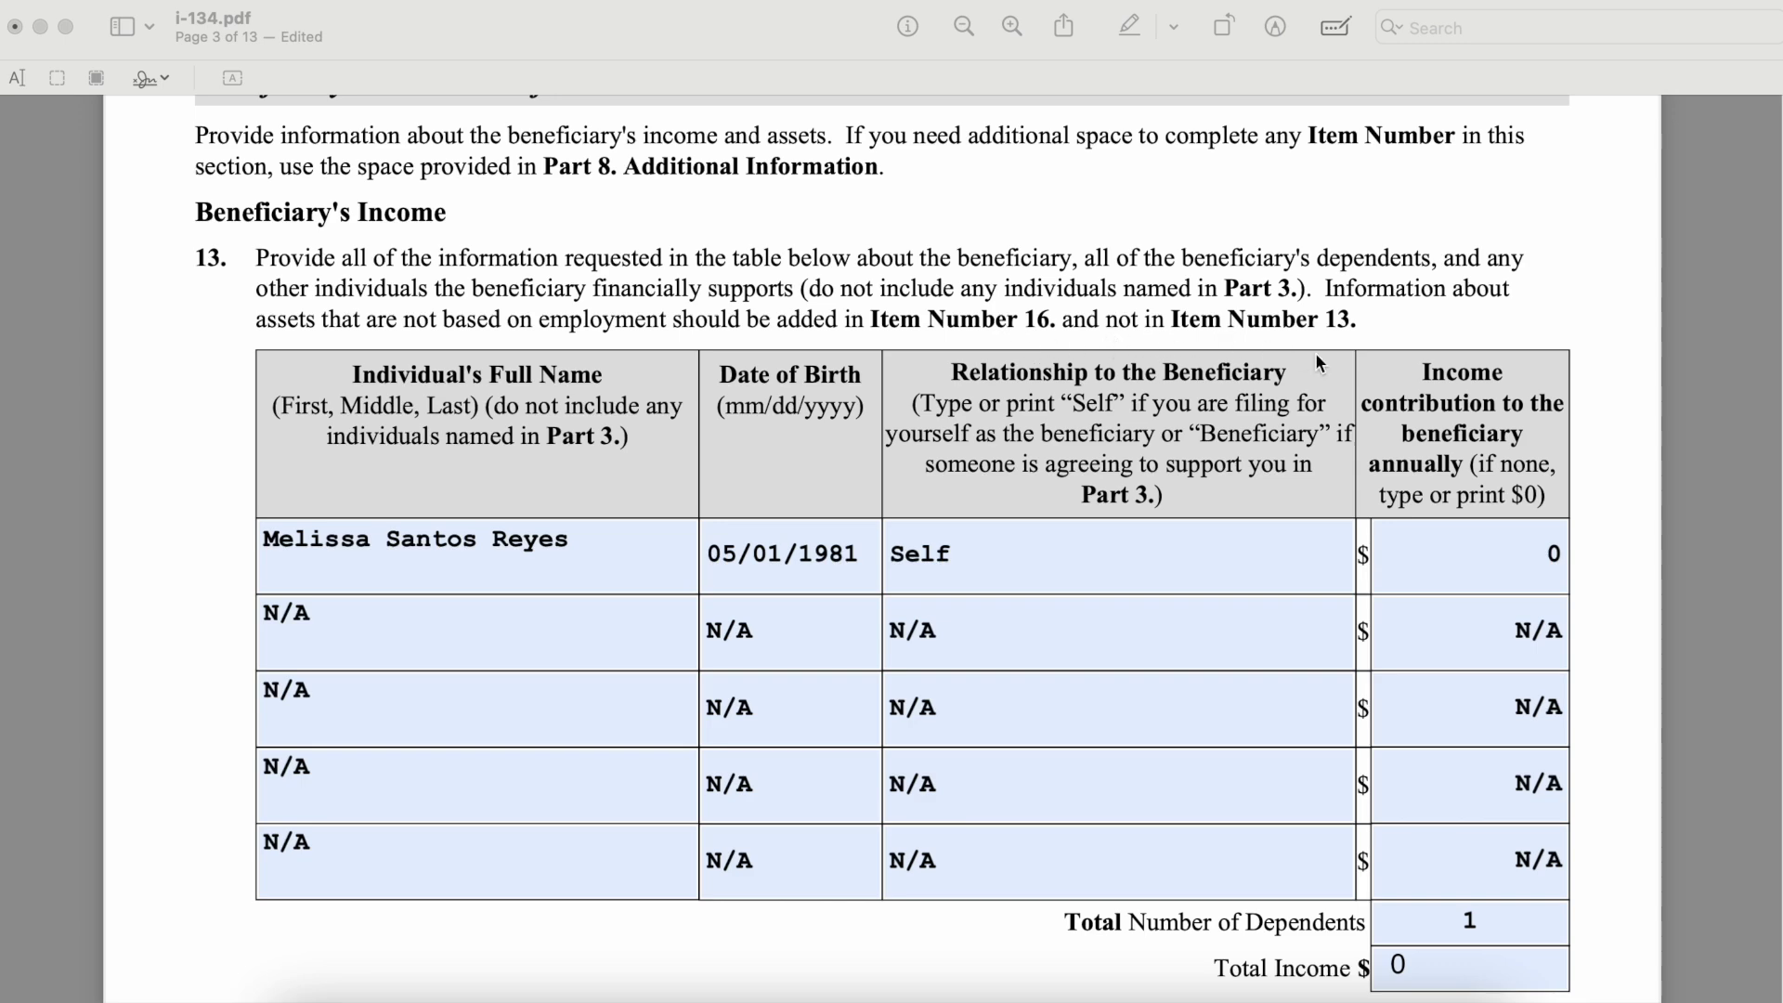
{"action": "scroll", "coordinate": [929, 499], "scroll_direction": "down", "scroll_amount": 2}
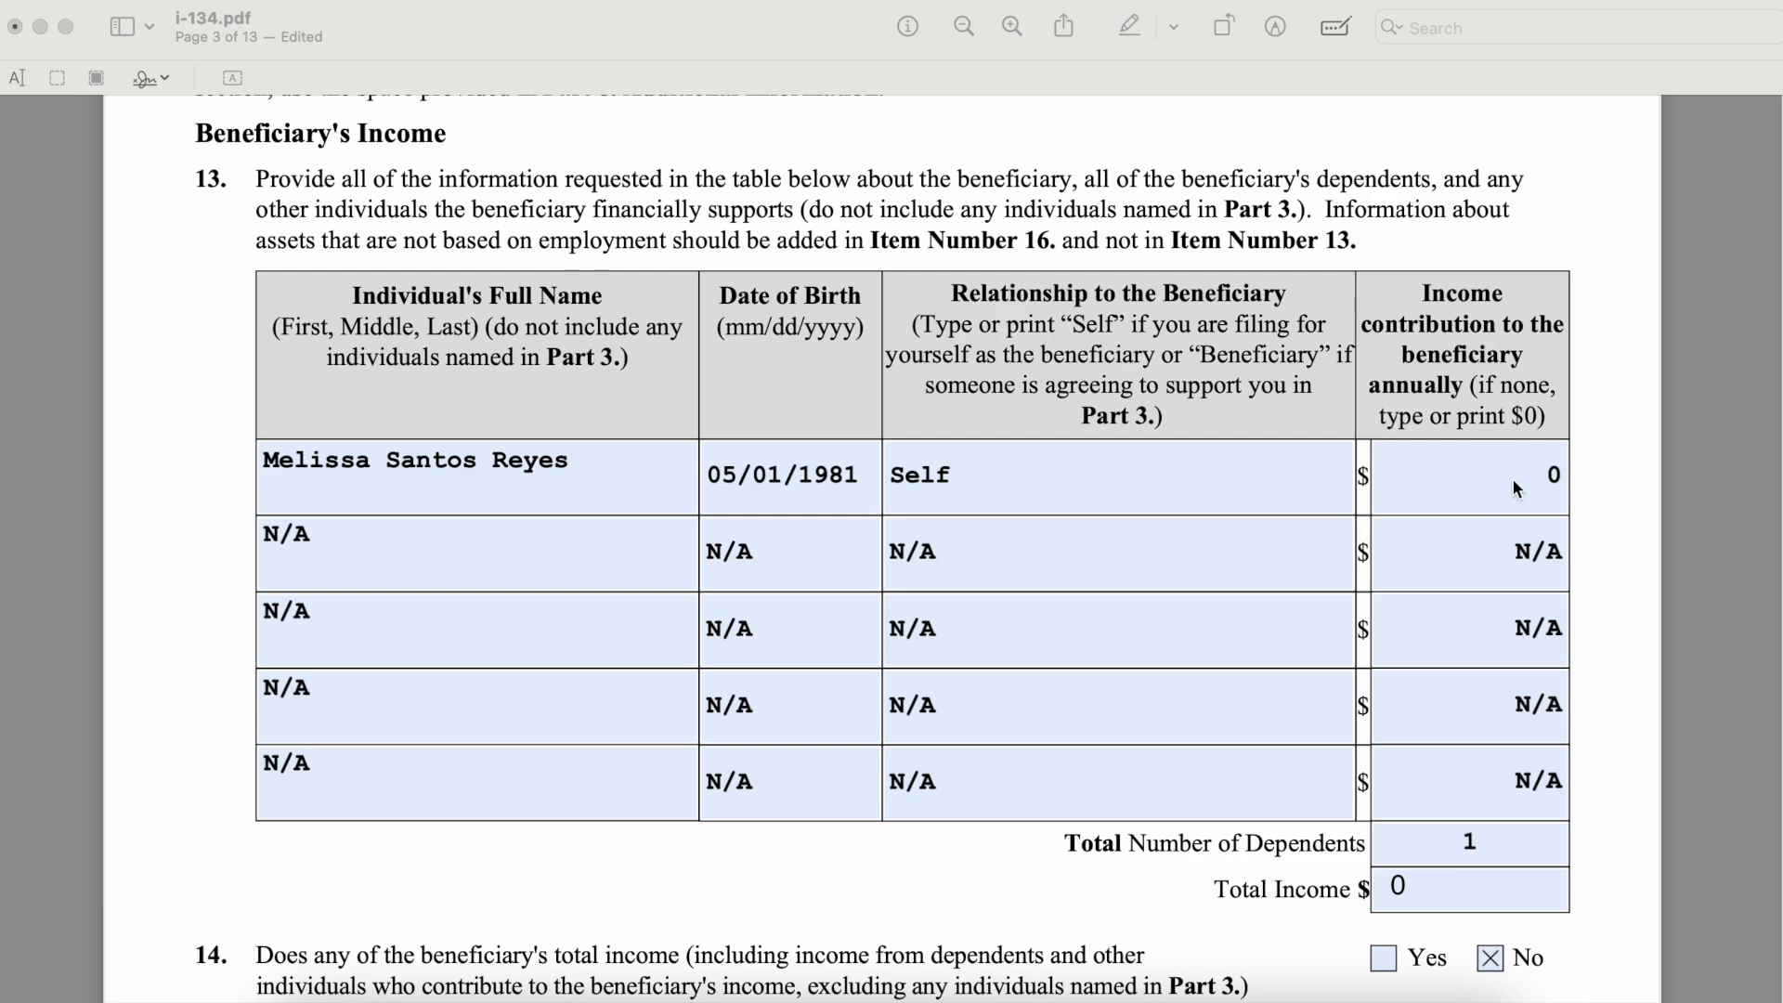
{"action": "scroll", "coordinate": [1485, 482], "scroll_direction": "down", "scroll_amount": 3}
{"action": "scroll", "coordinate": [1208, 390], "scroll_direction": "up", "scroll_amount": 4}
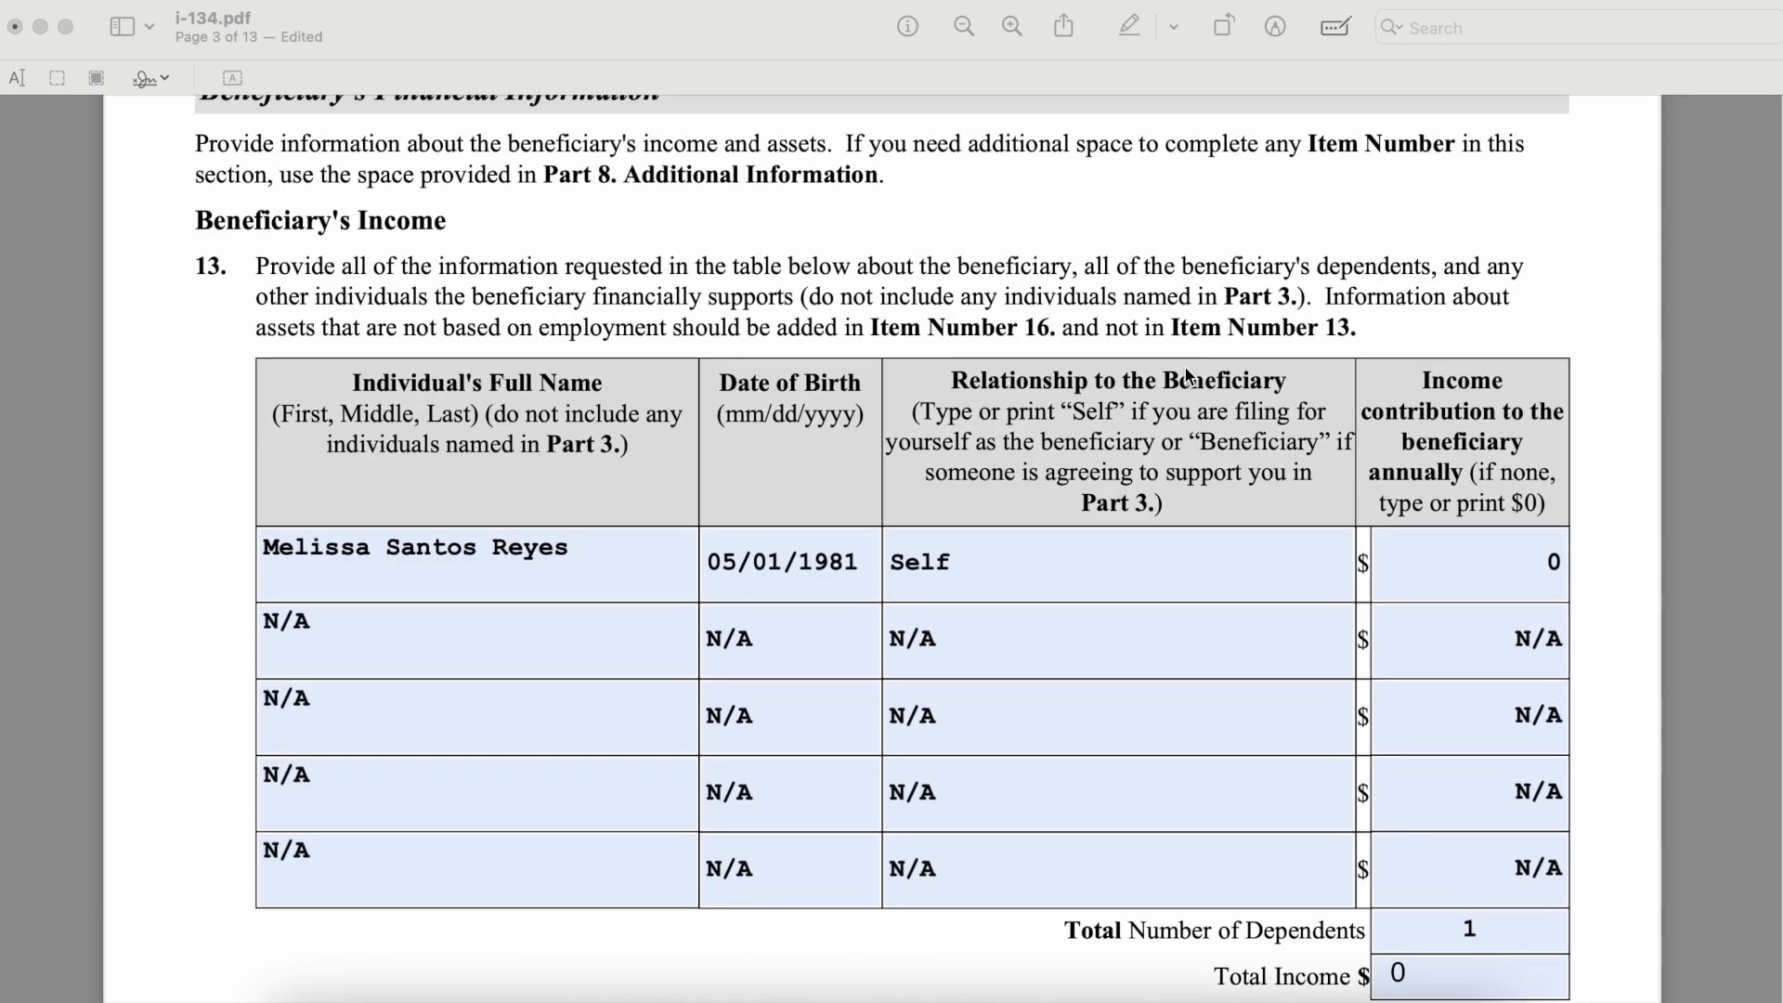
{"action": "scroll", "coordinate": [1185, 367], "scroll_direction": "up", "scroll_amount": 2}
{"action": "scroll", "coordinate": [1183, 360], "scroll_direction": "down", "scroll_amount": 3}
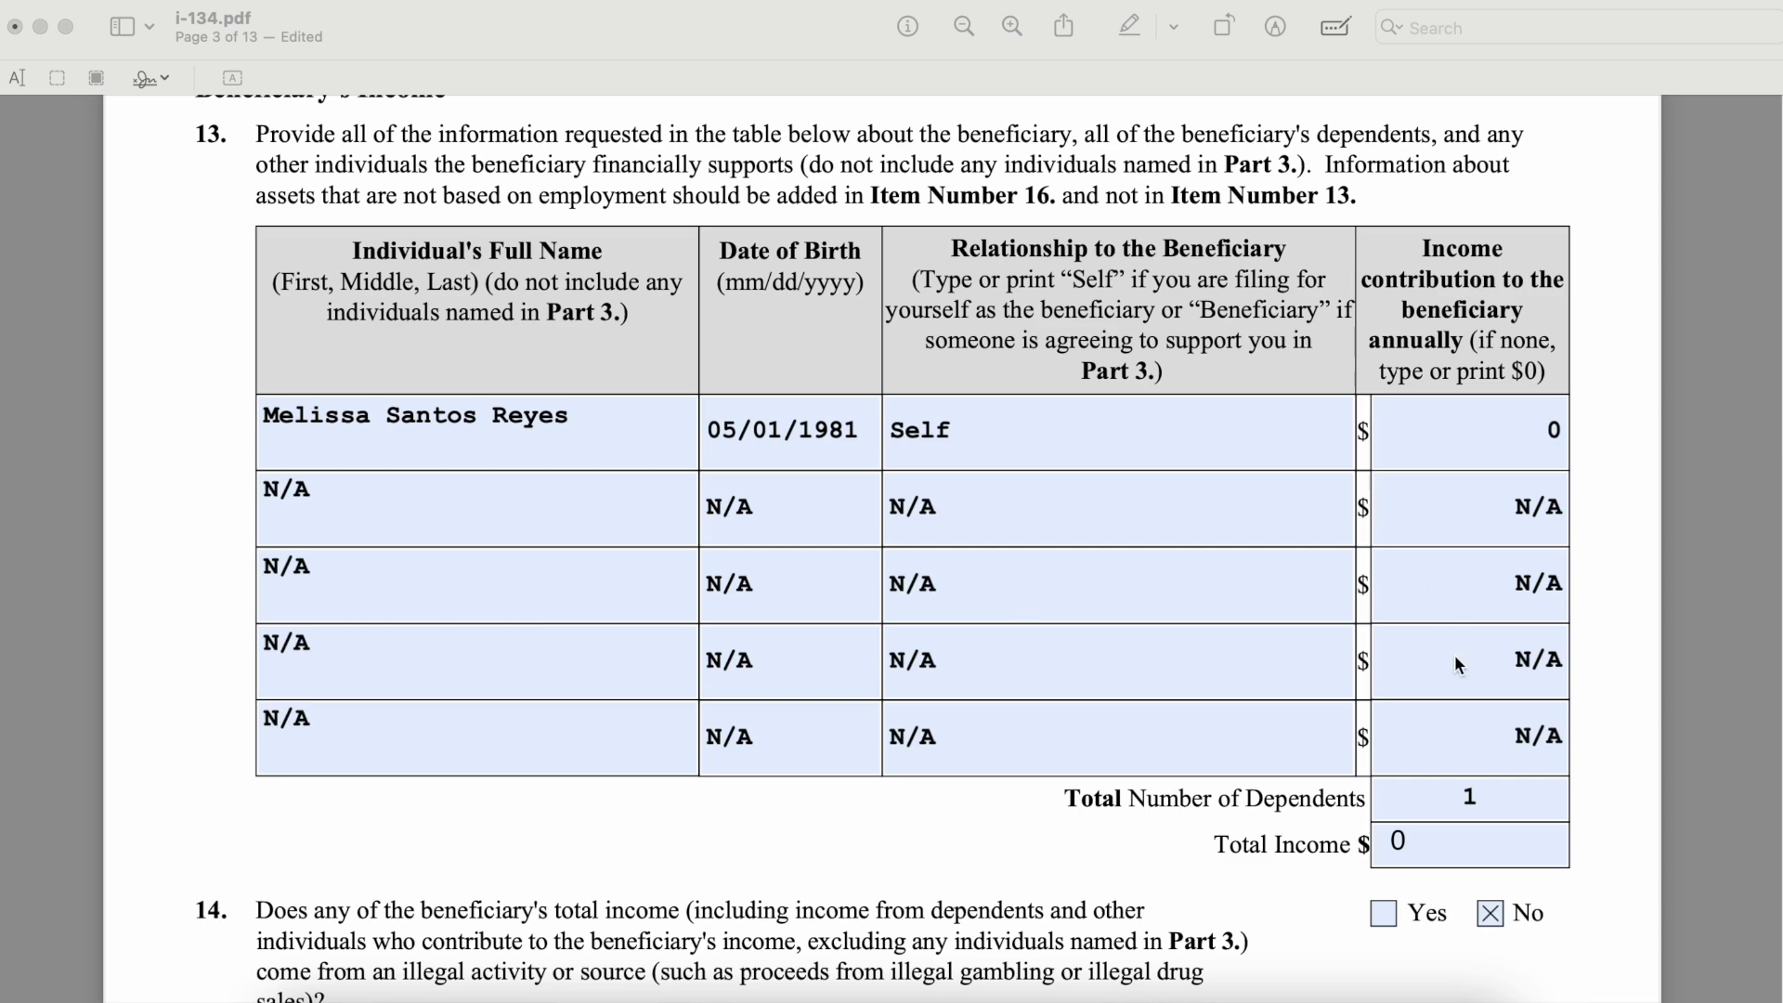
{"action": "scroll", "coordinate": [1328, 706], "scroll_direction": "down", "scroll_amount": 1}
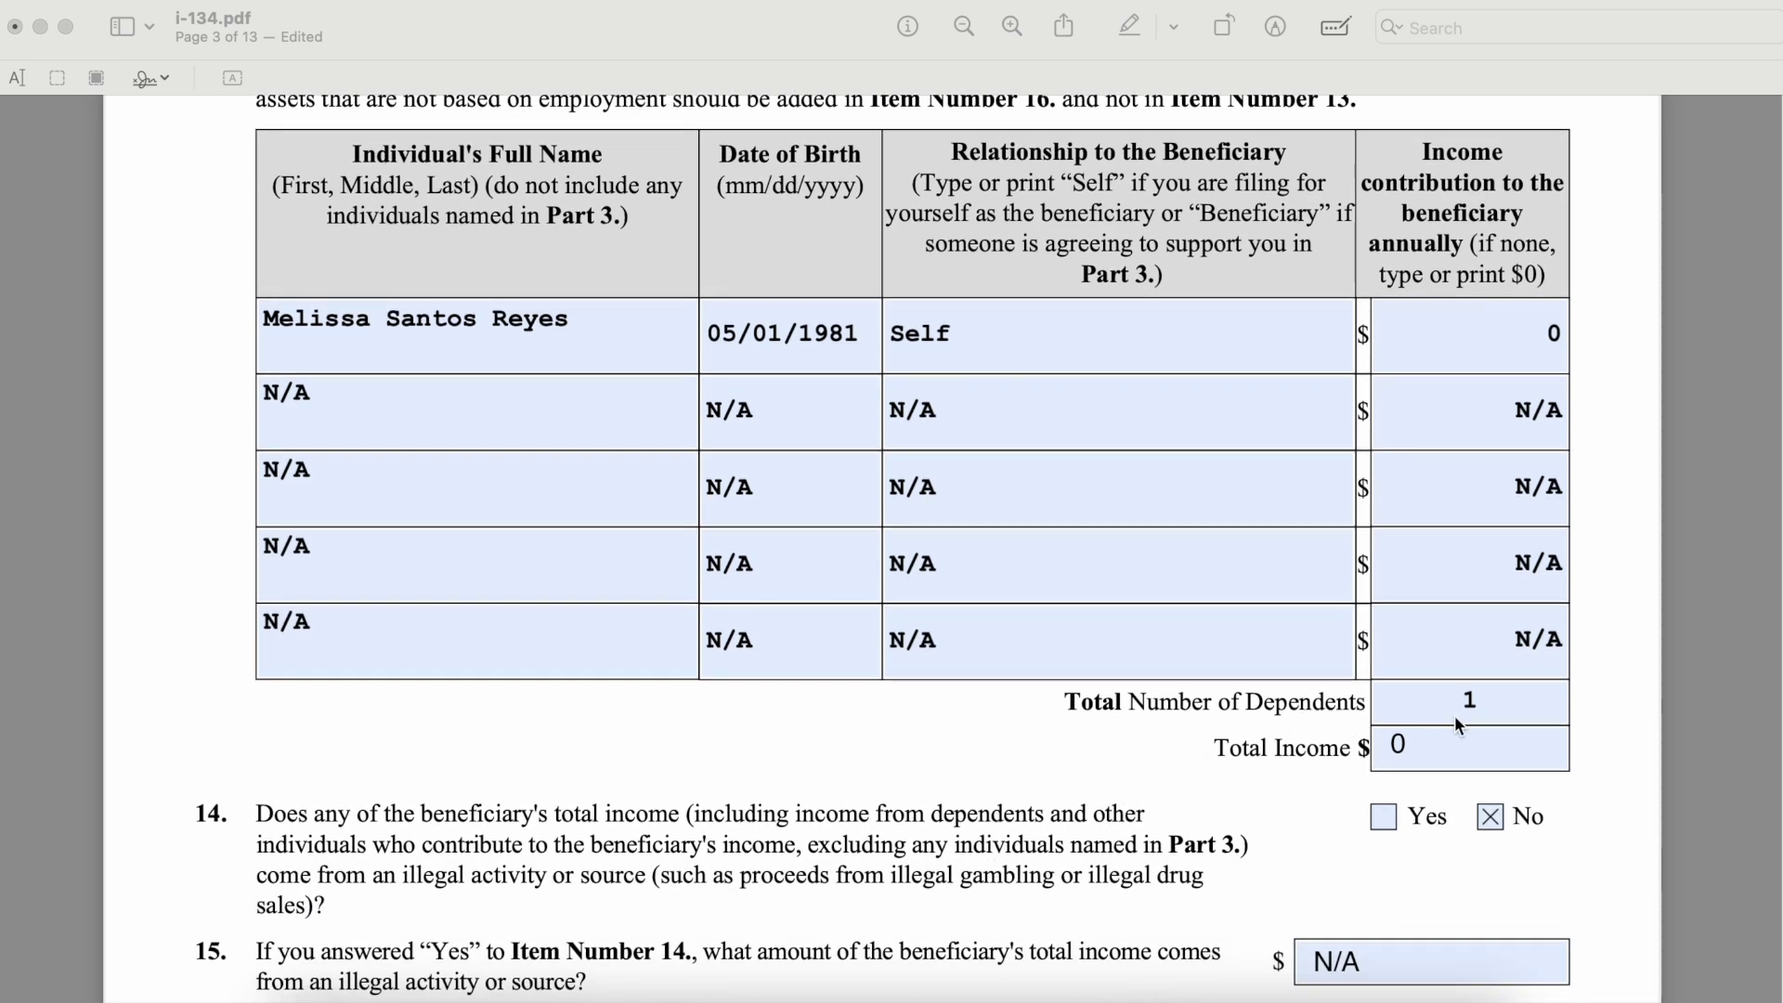
{"action": "scroll", "coordinate": [1330, 780], "scroll_direction": "down", "scroll_amount": 1}
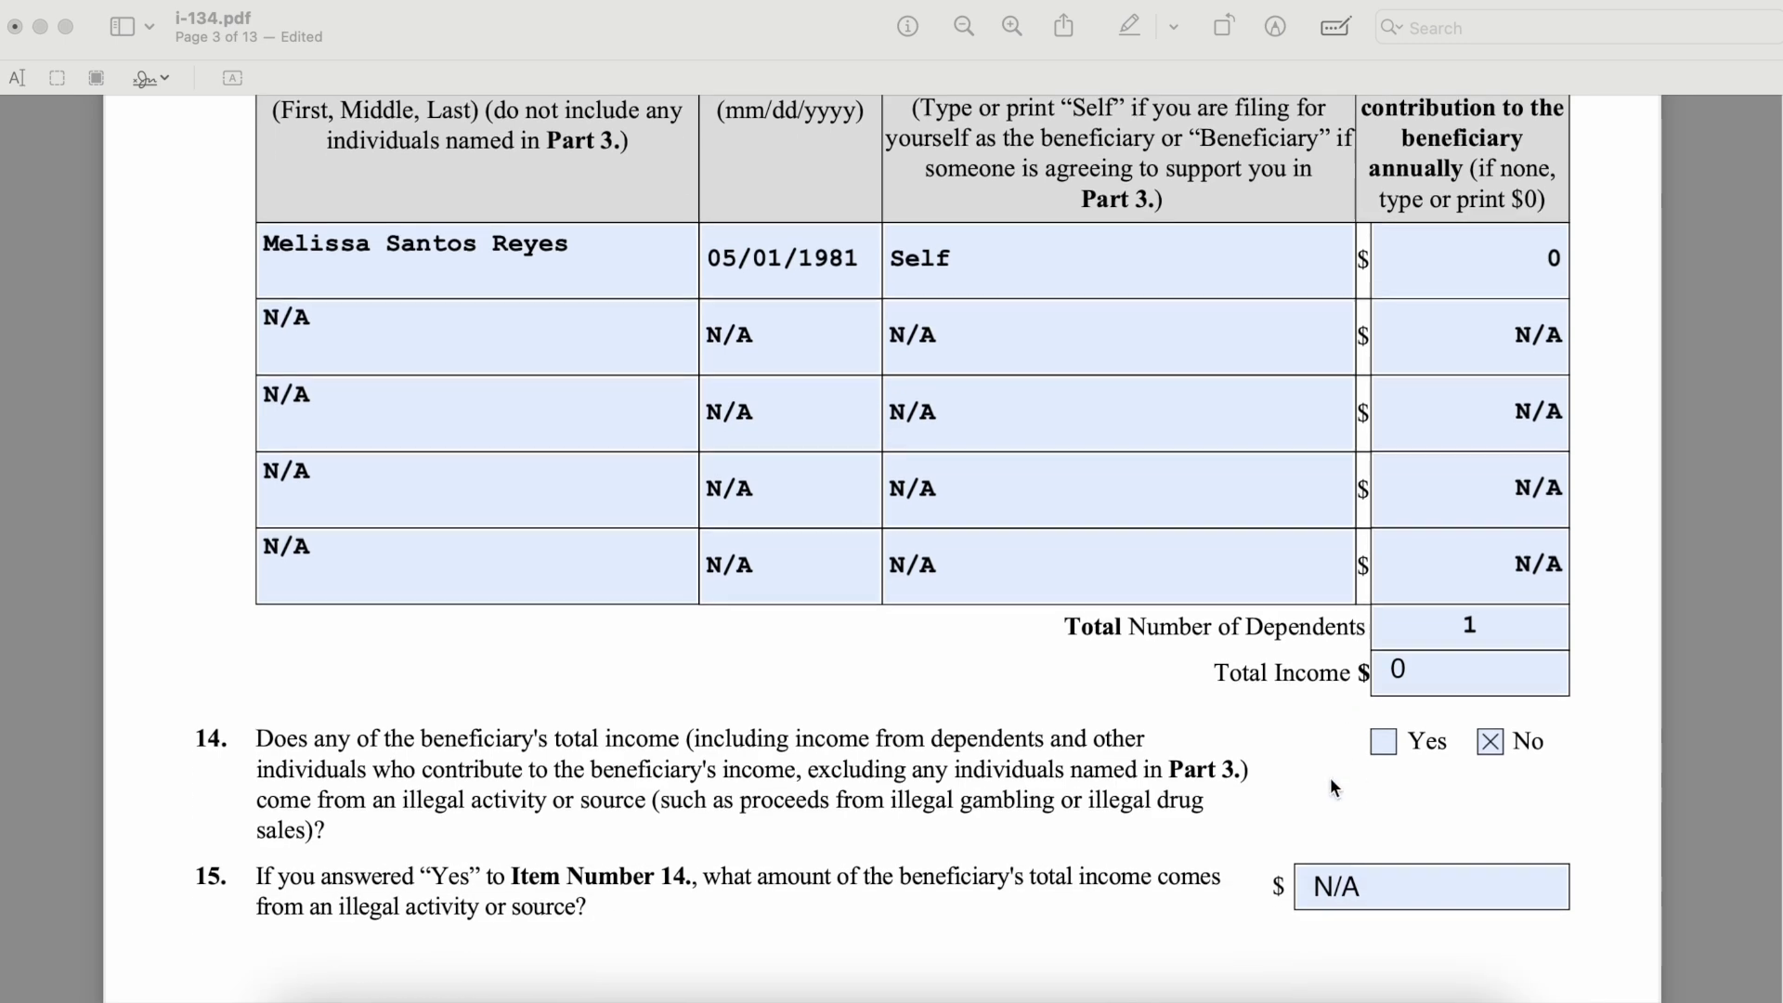
{"action": "scroll", "coordinate": [1300, 502], "scroll_direction": "up", "scroll_amount": 2}
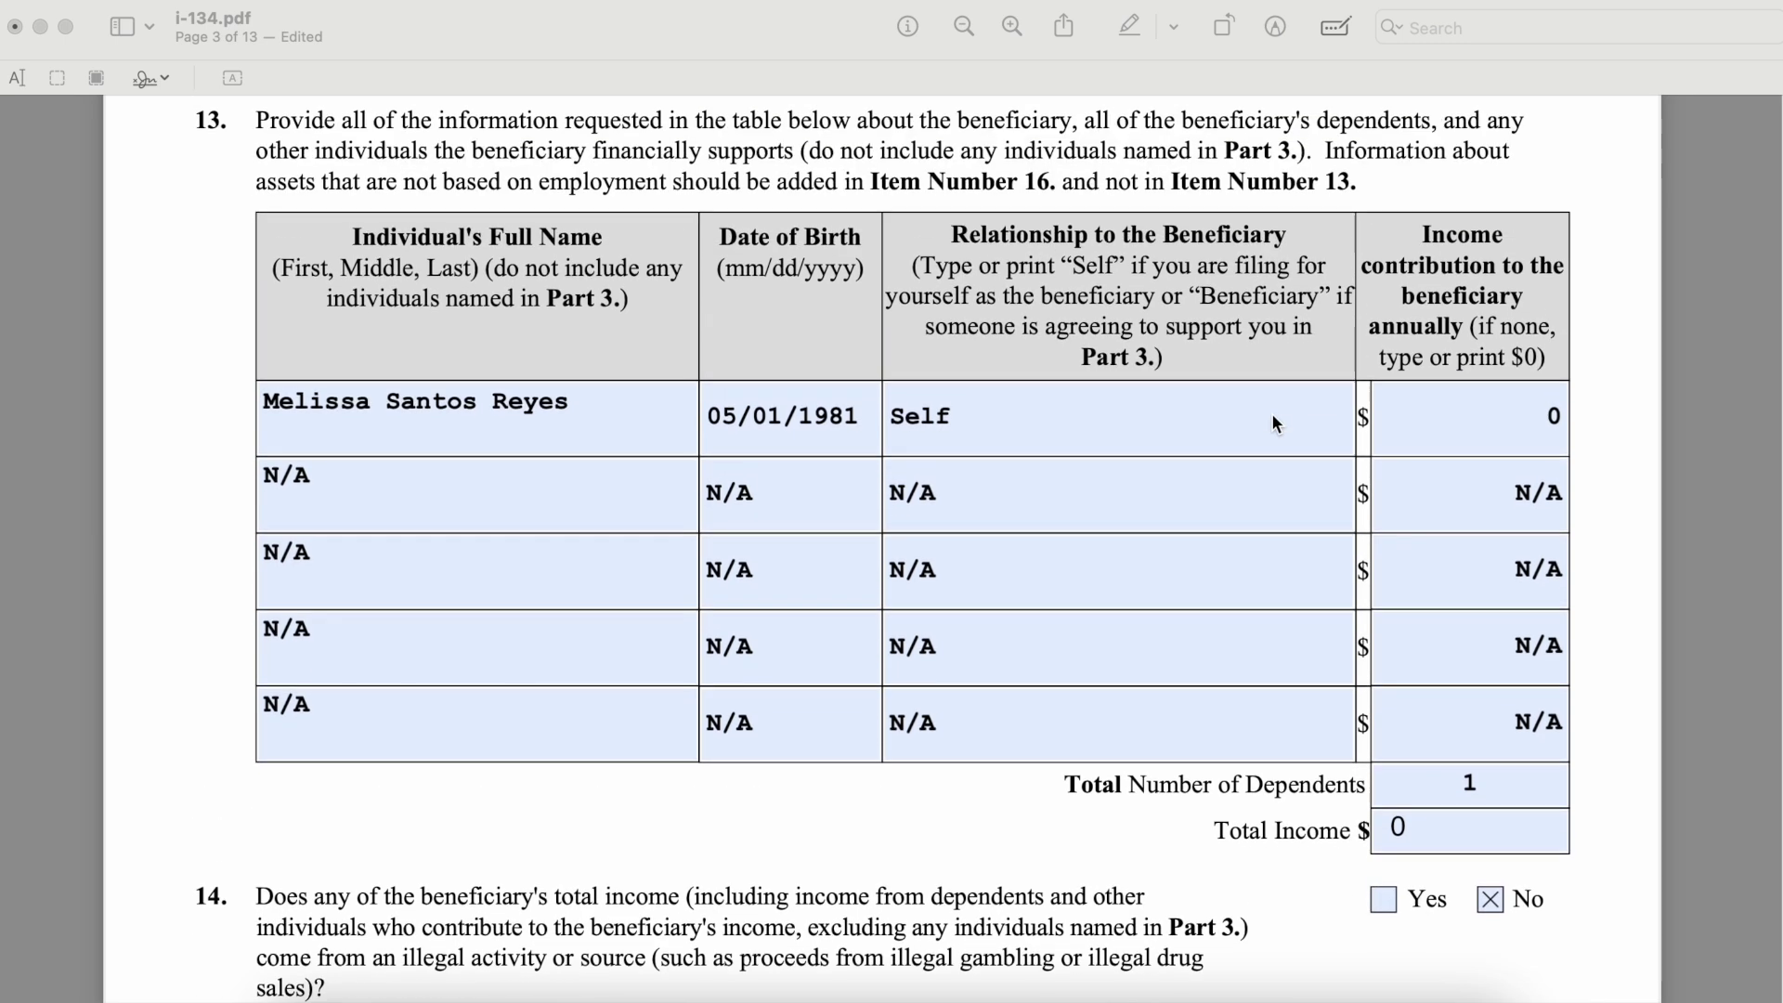
{"action": "scroll", "coordinate": [1274, 420], "scroll_direction": "down", "scroll_amount": 5}
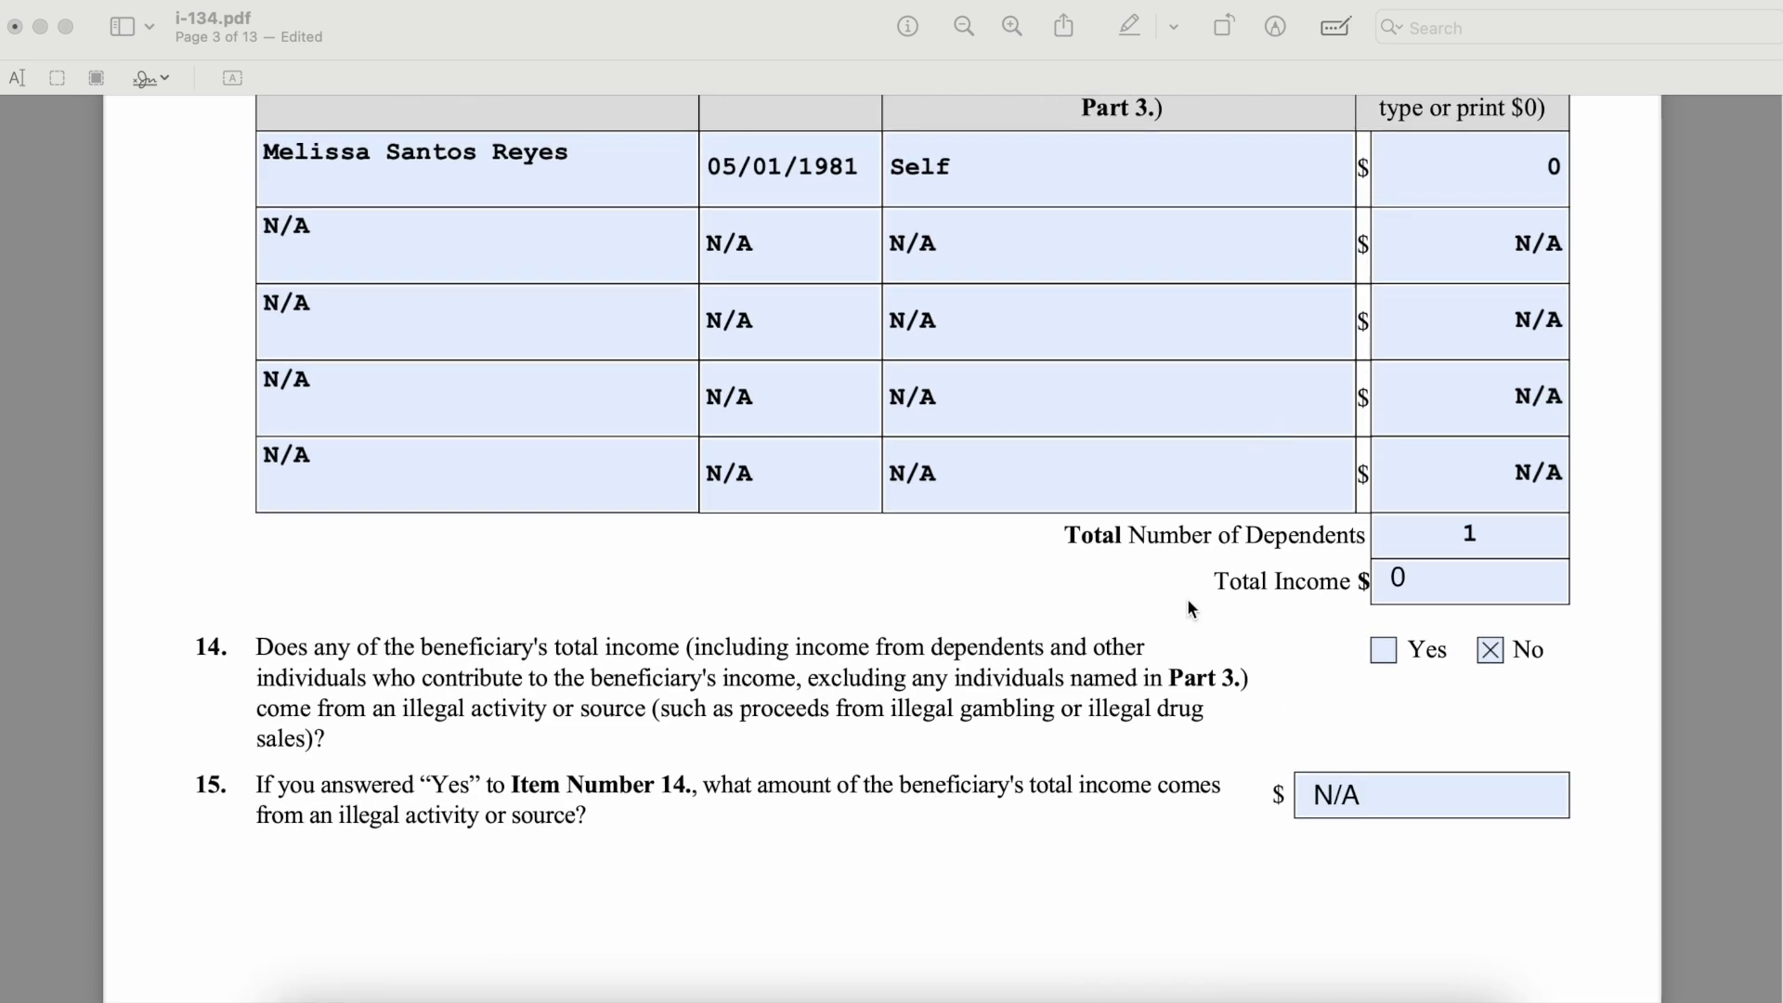
{"action": "scroll", "coordinate": [1189, 607], "scroll_direction": "down", "scroll_amount": 1}
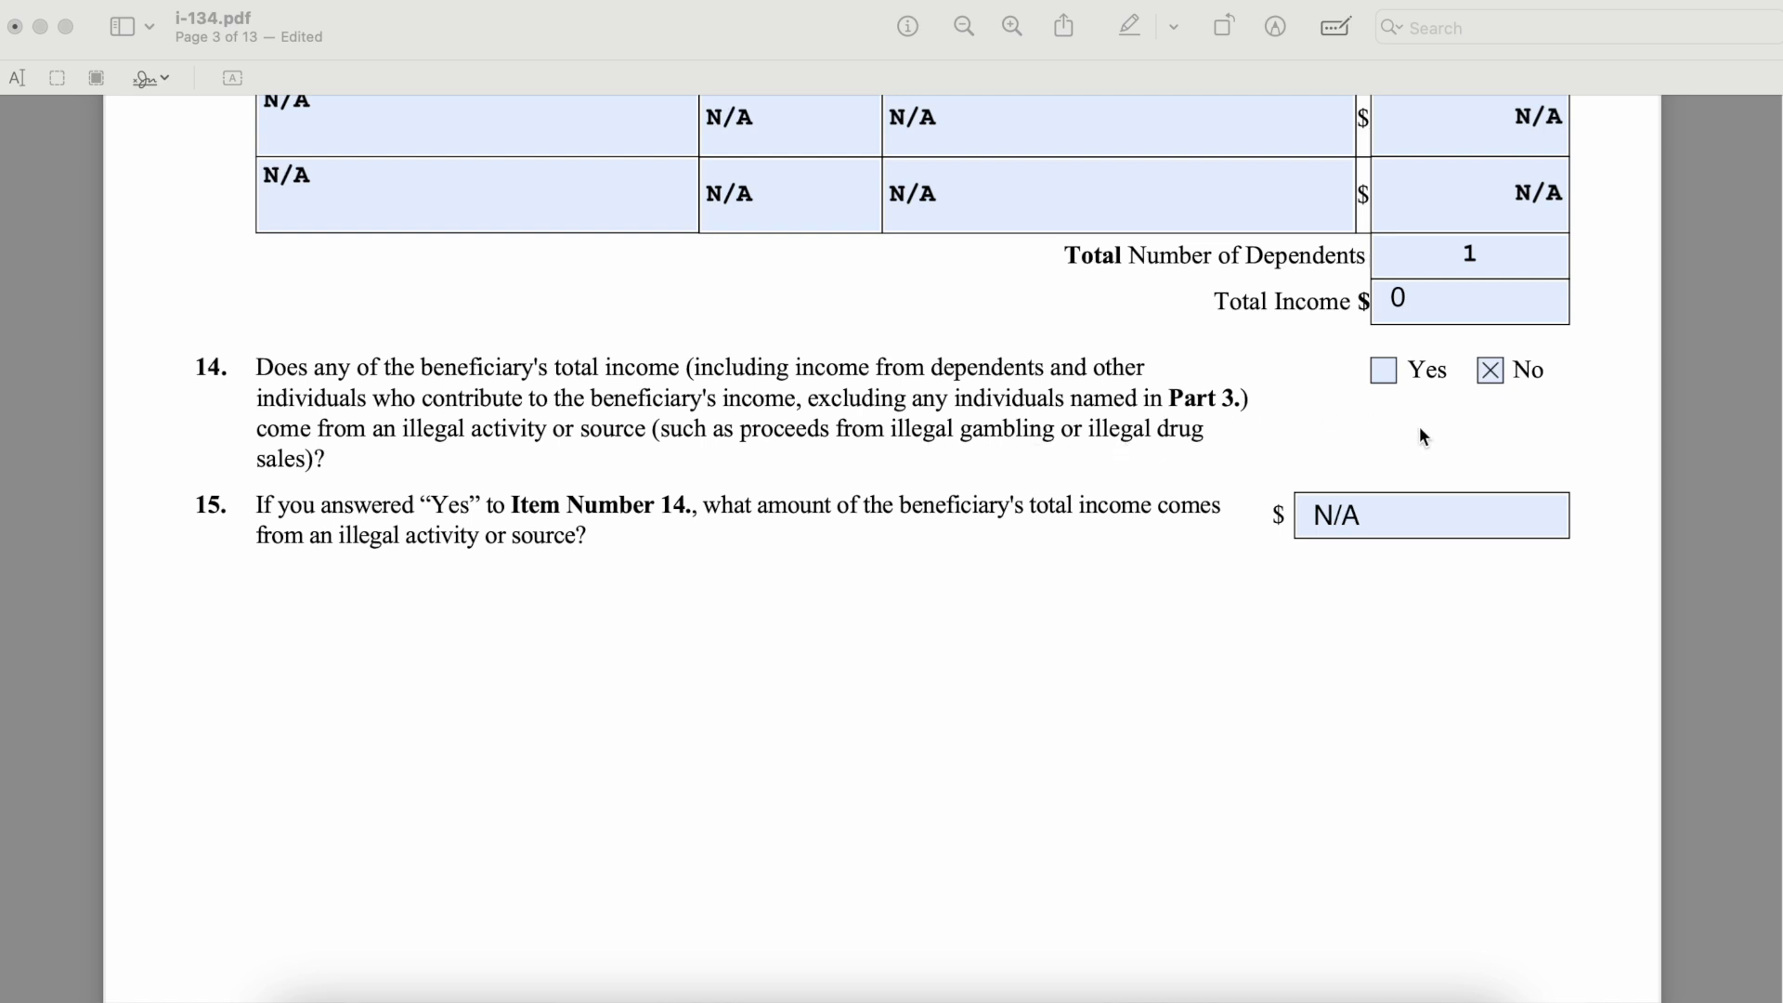
{"action": "scroll", "coordinate": [713, 623], "scroll_direction": "down", "scroll_amount": 2}
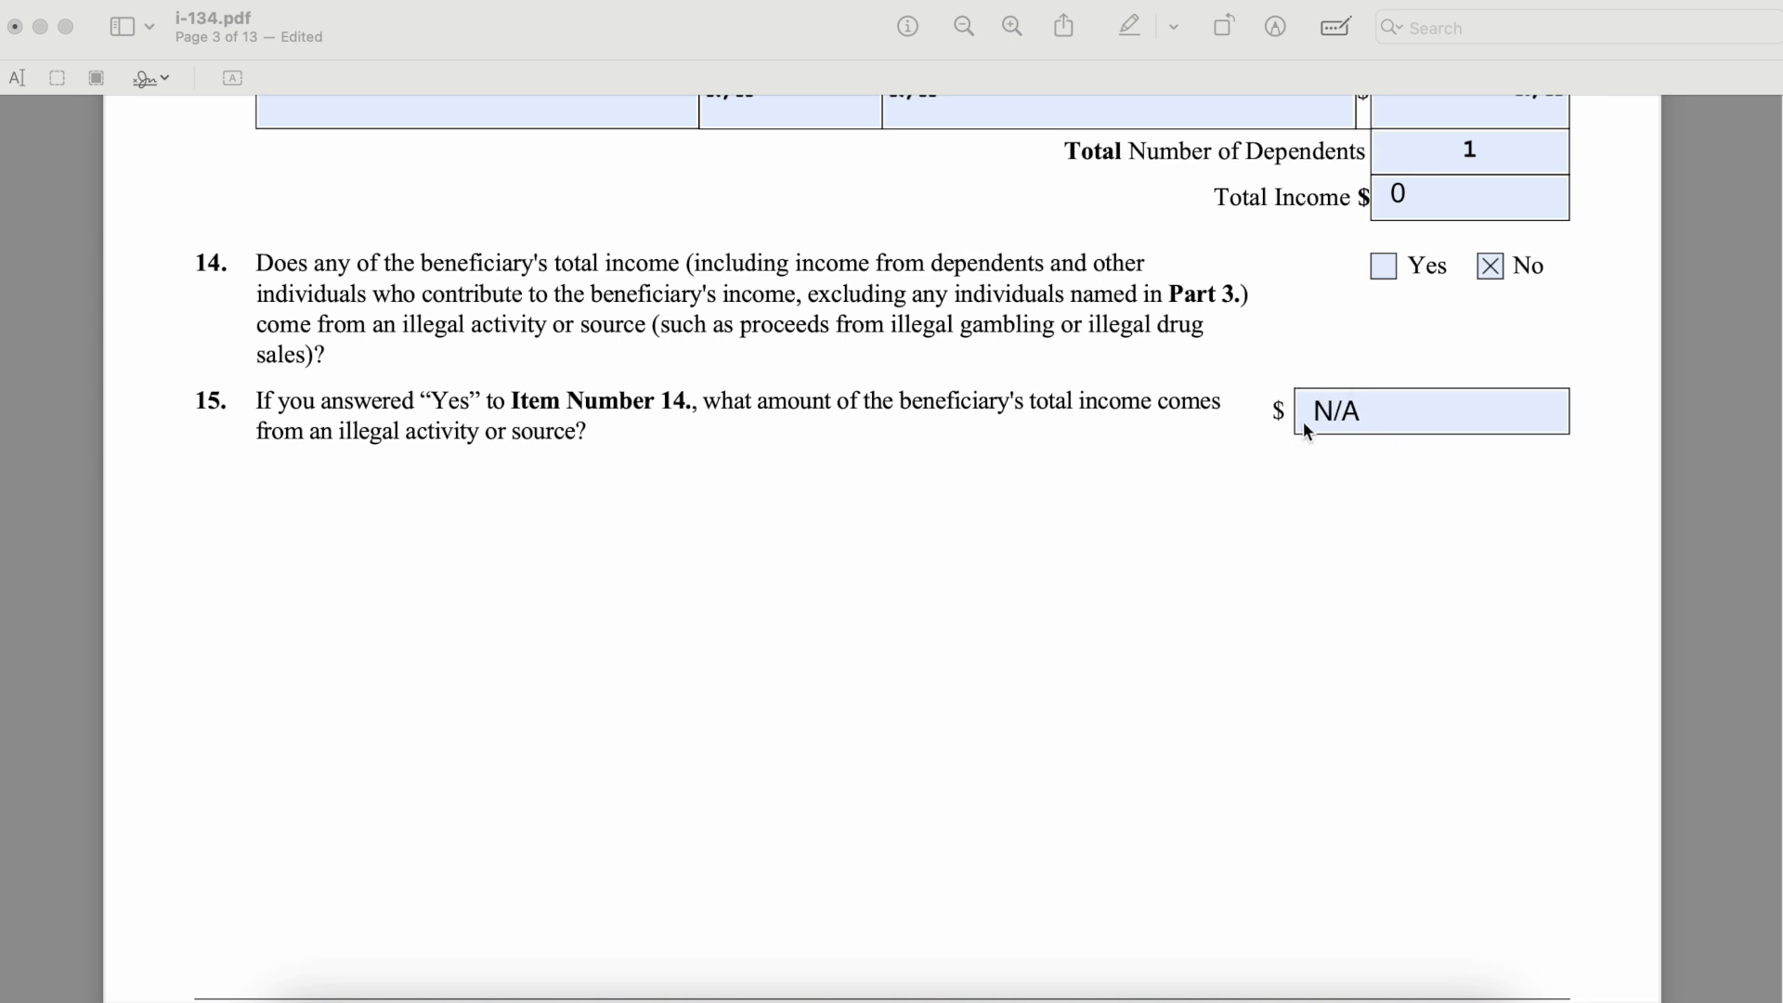
Examine the Item 16 Beneficiary's Assets table on page 4, including the available Type of Asset options and the total cash value
{"action": "scroll", "coordinate": [1122, 614], "scroll_direction": "down", "scroll_amount": 15}
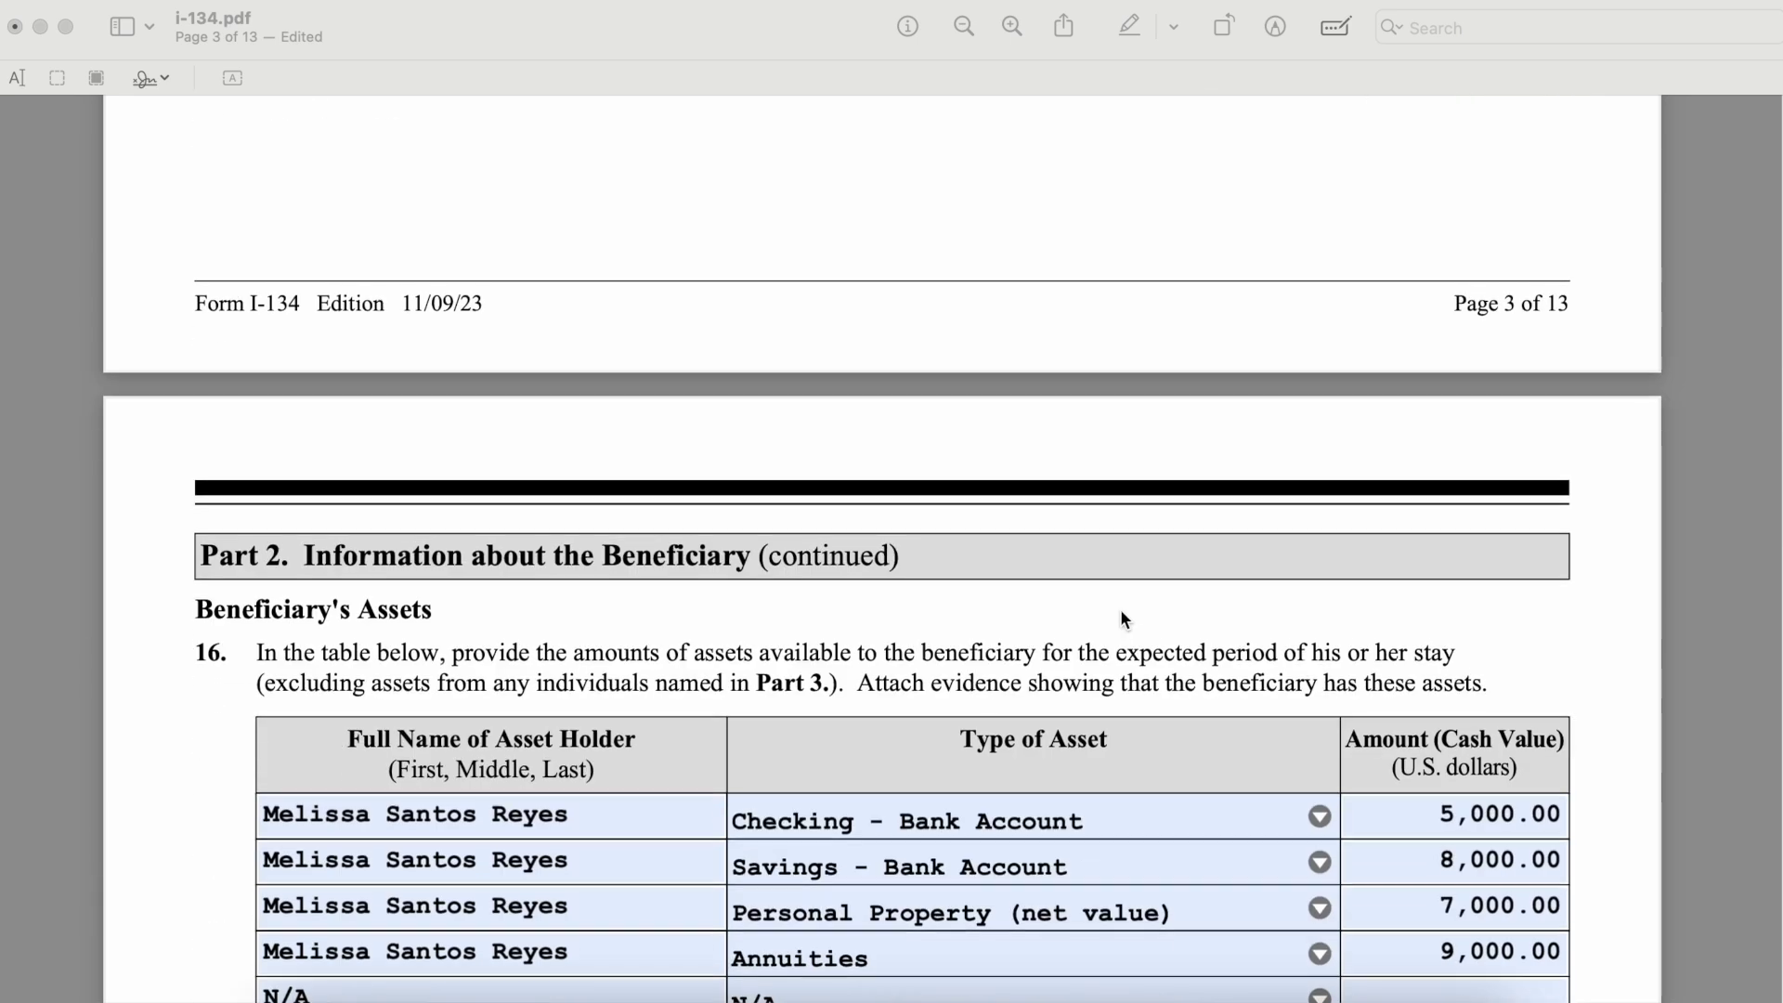
{"action": "scroll", "coordinate": [1120, 609], "scroll_direction": "down", "scroll_amount": 3}
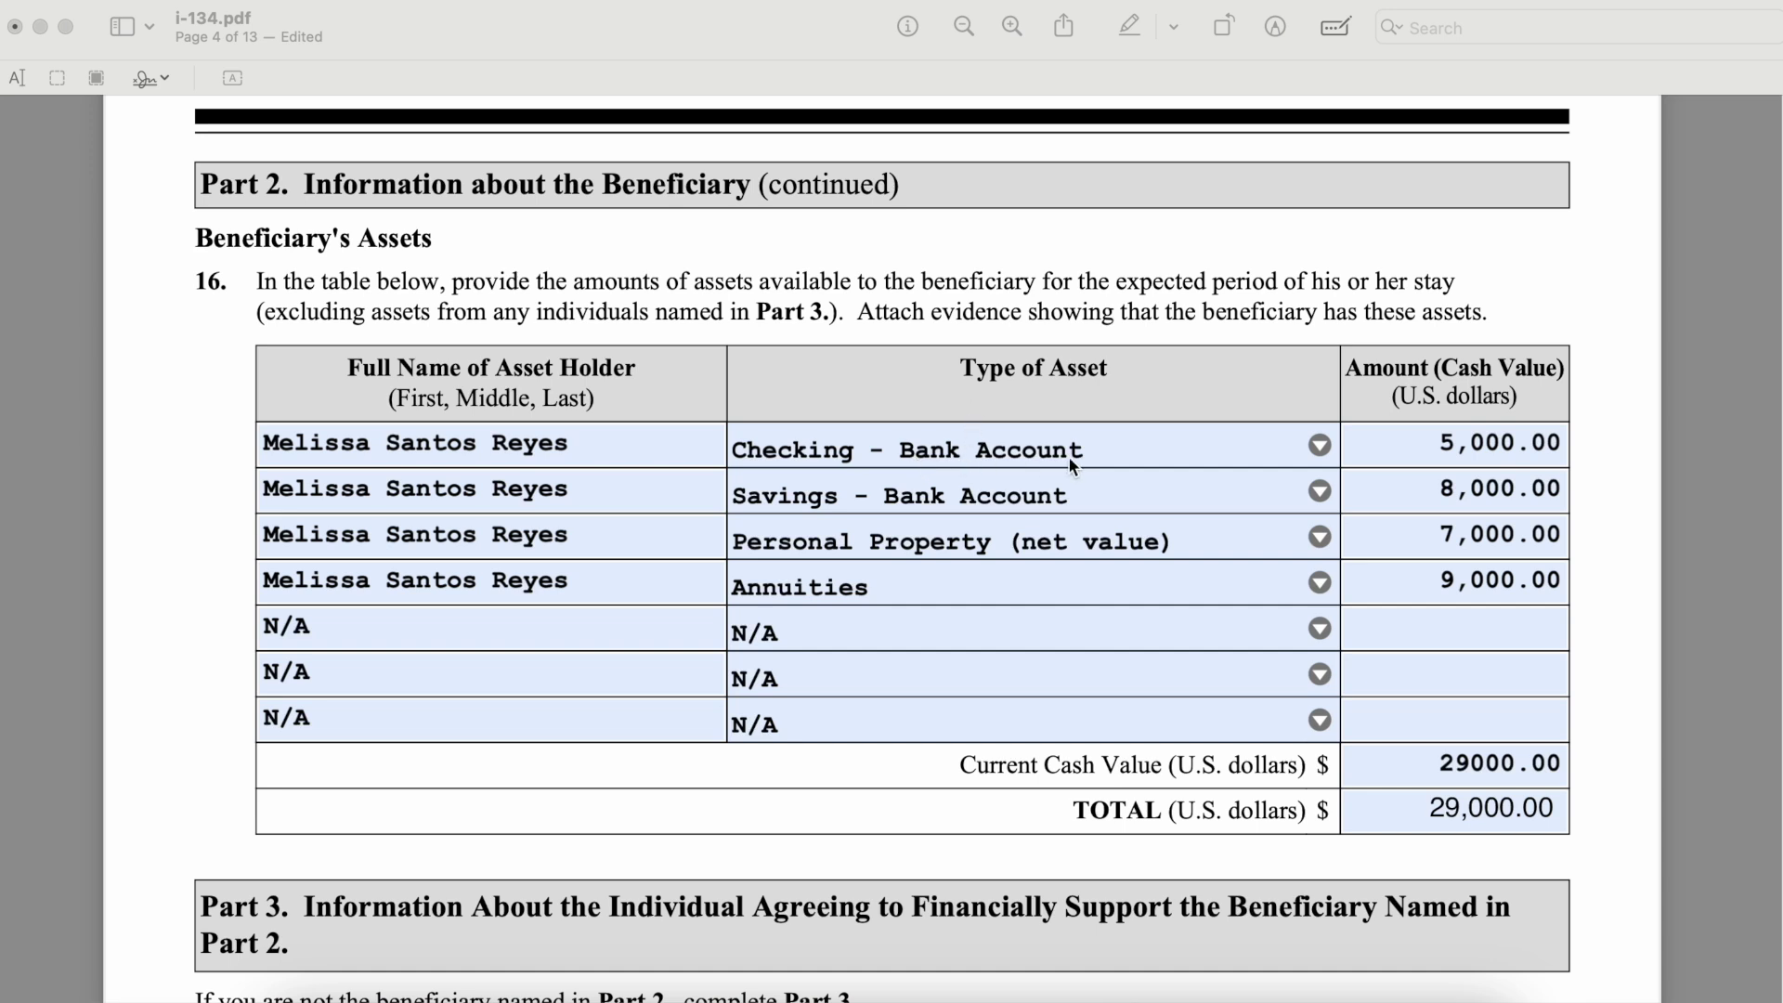
{"action": "left_click", "coordinate": [1319, 450]}
{"action": "left_click", "coordinate": [1320, 447]}
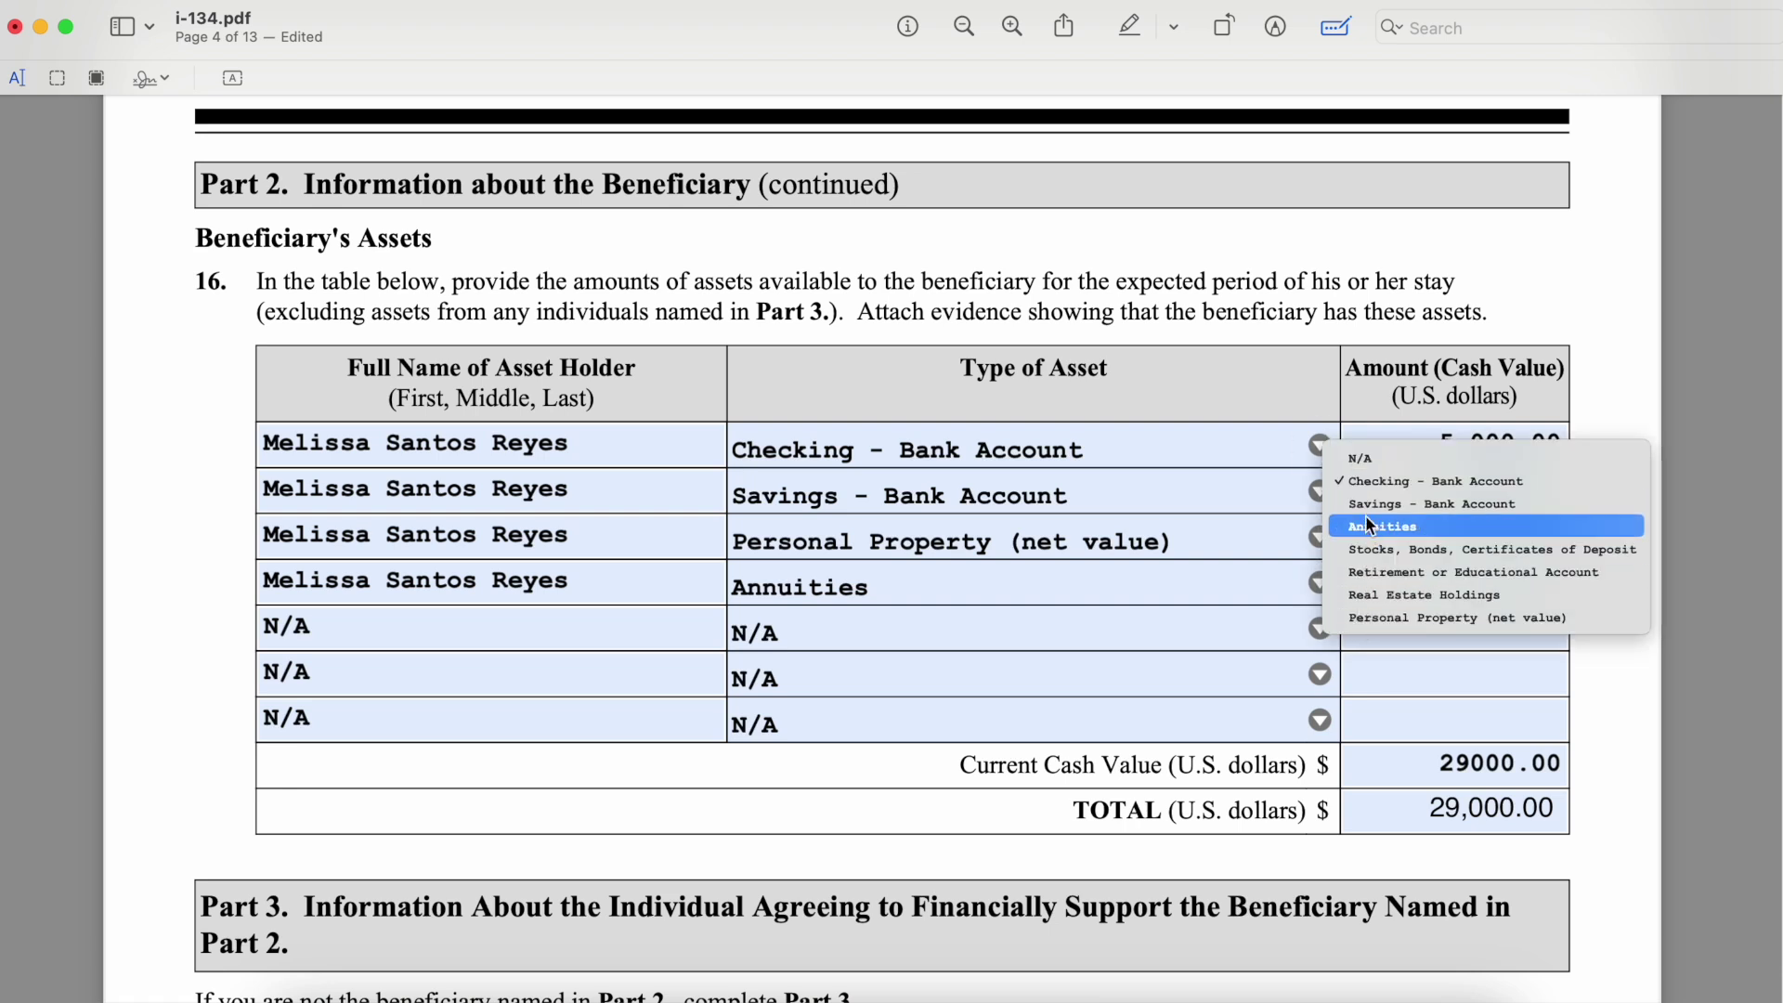
{"action": "left_click", "coordinate": [1312, 398]}
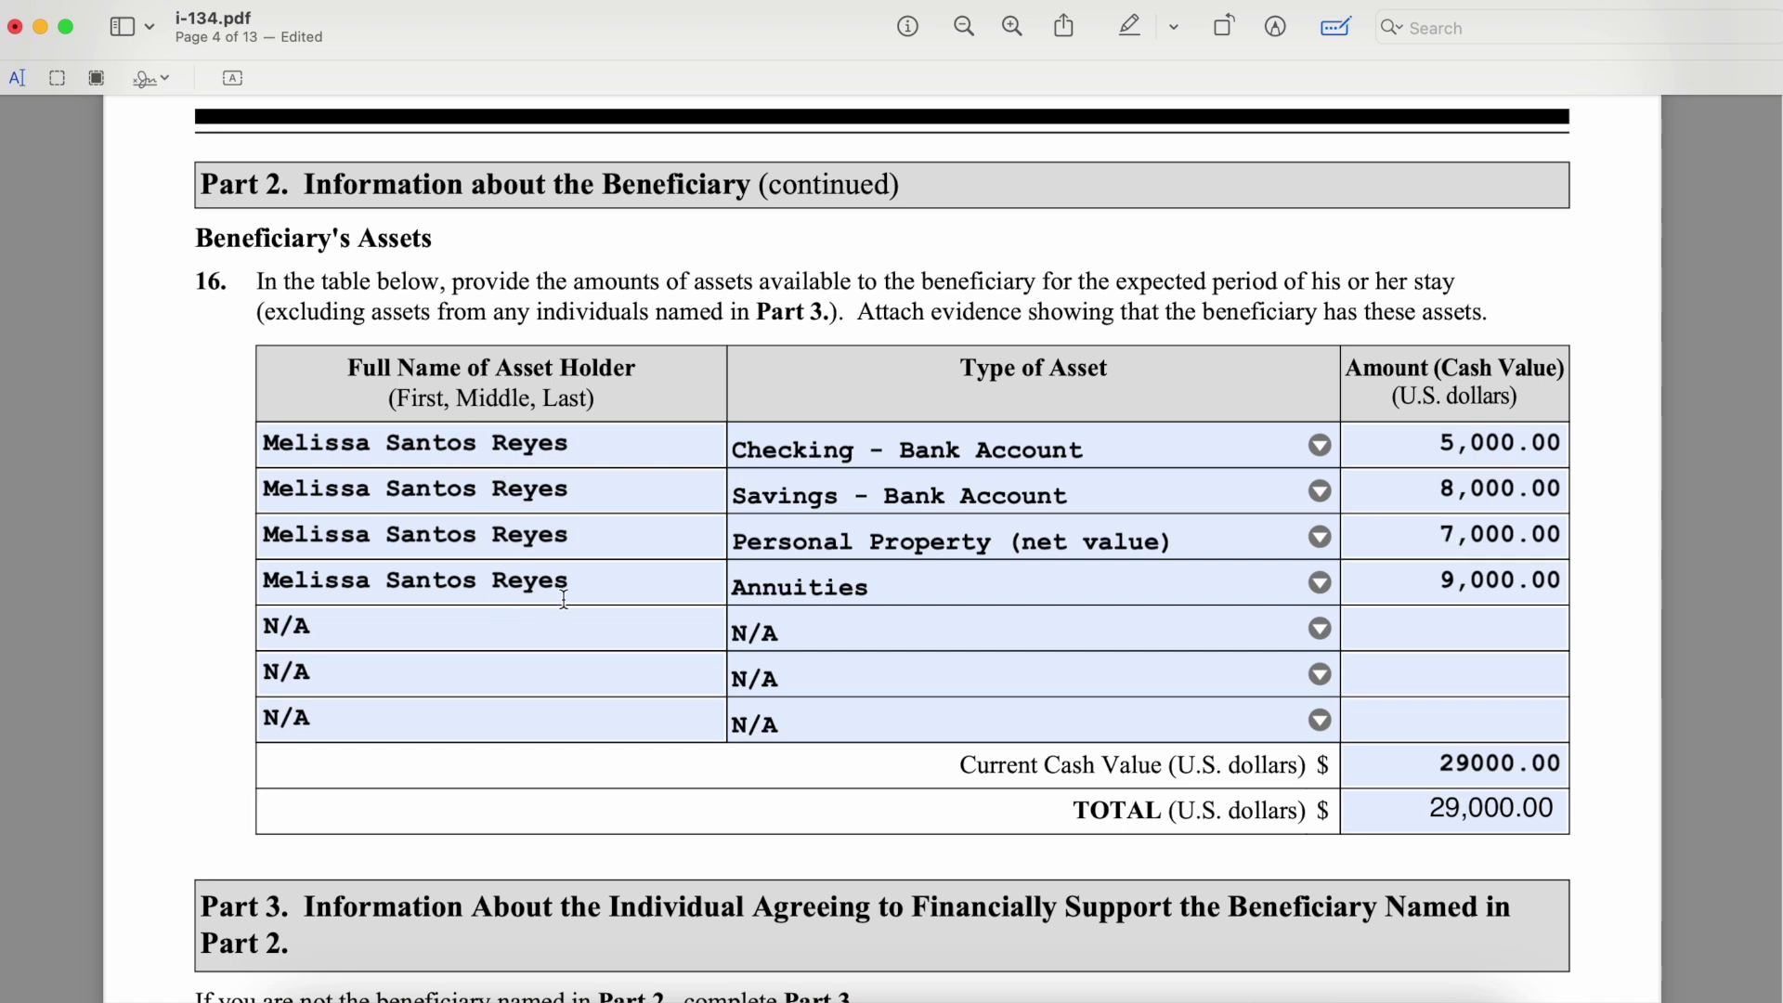
{"action": "left_click", "coordinate": [1319, 584]}
{"action": "left_click", "coordinate": [1321, 589]}
{"action": "scroll", "coordinate": [1440, 603], "scroll_direction": "down", "scroll_amount": 5}
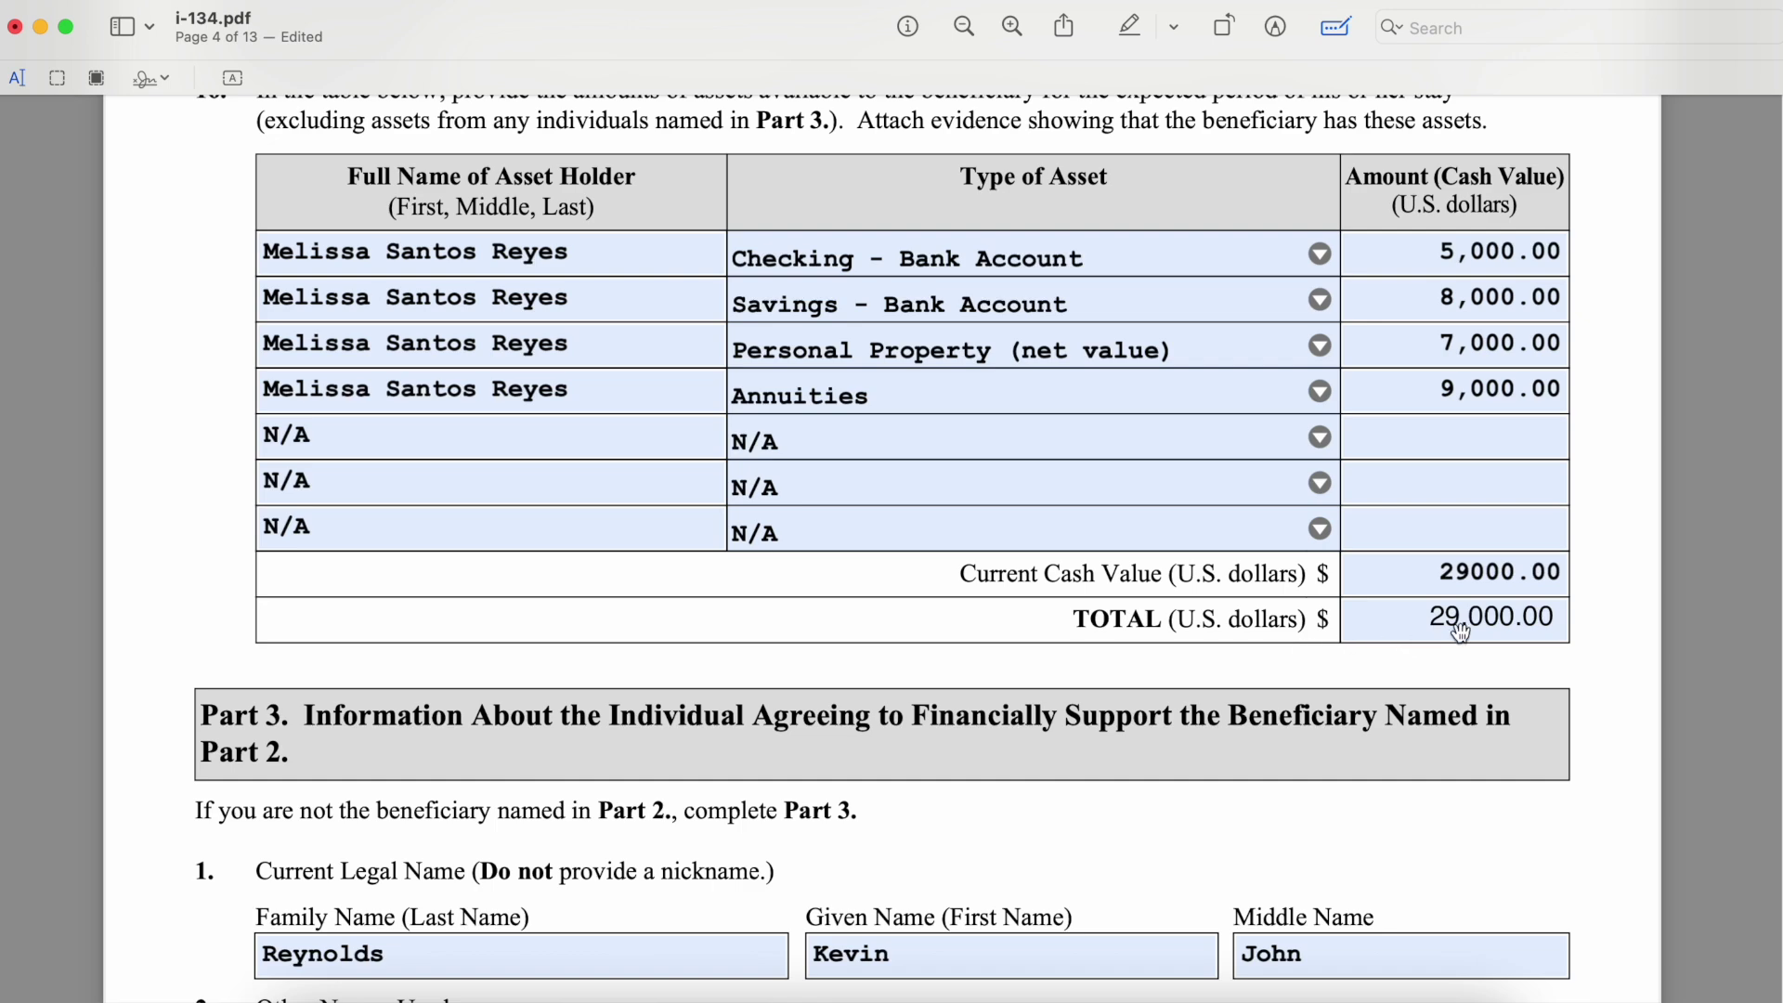
{"action": "scroll", "coordinate": [1306, 641], "scroll_direction": "down", "scroll_amount": 2}
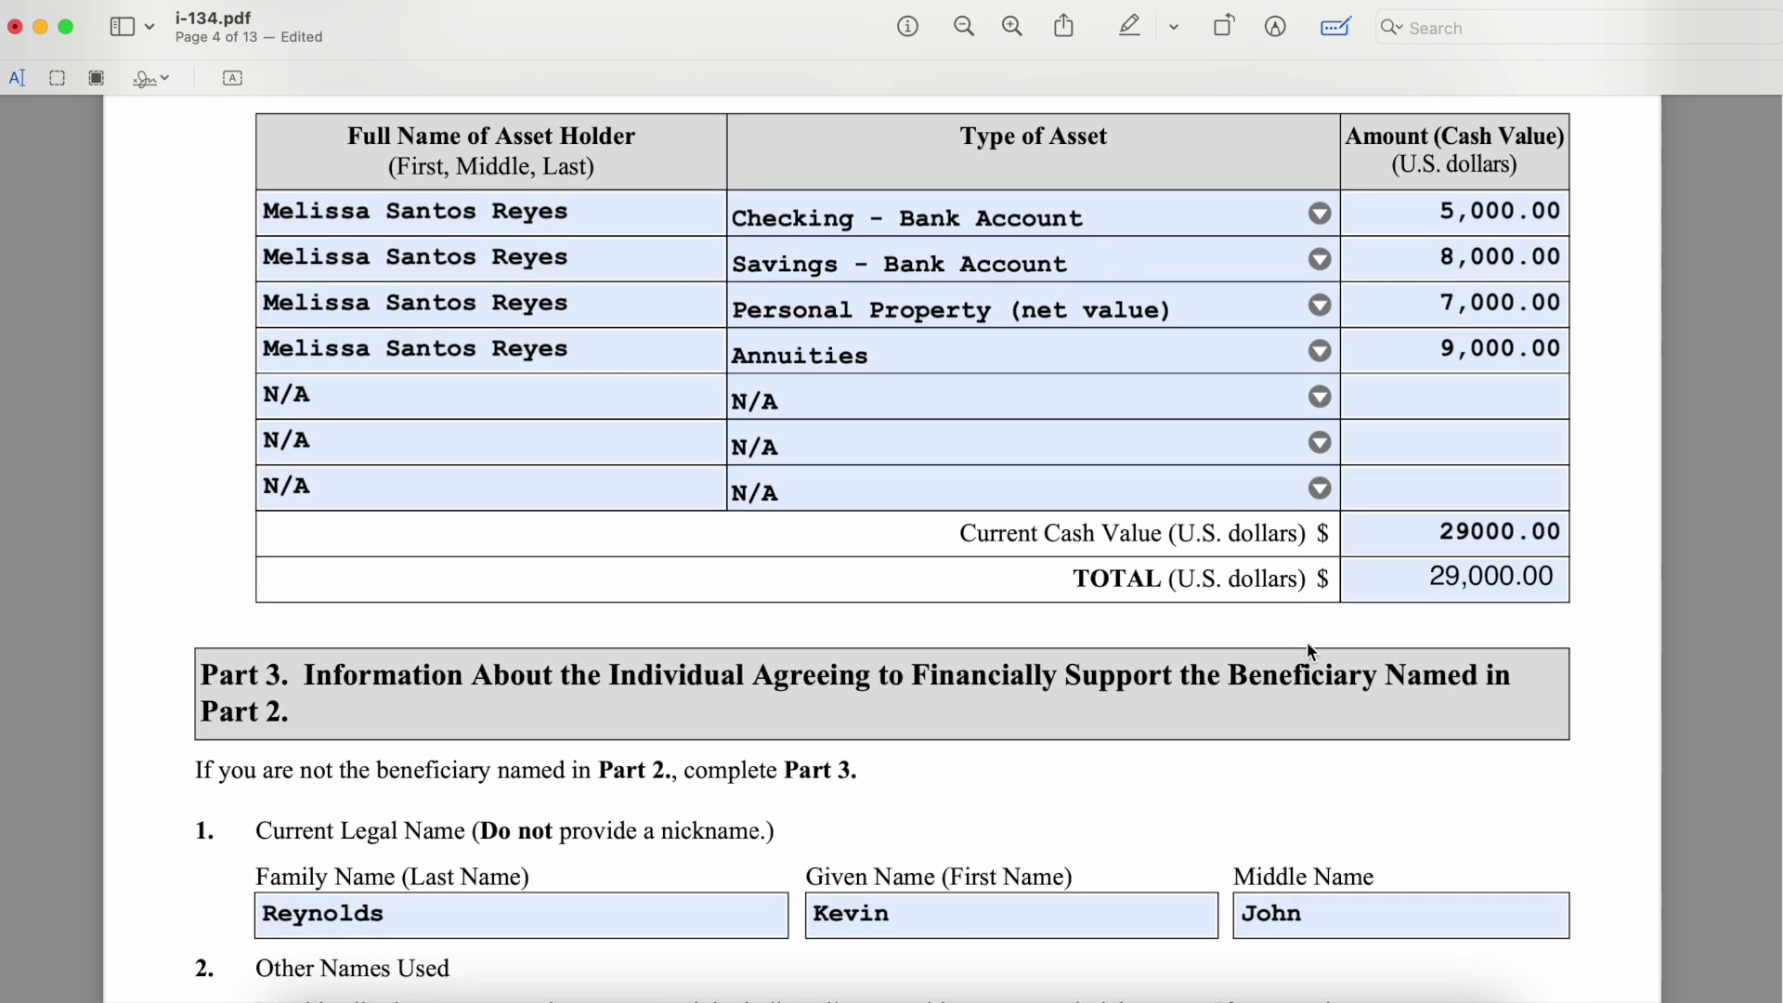
Review the start of Part 3 about the supporting individual, covering current legal name, other names used and current mailing address
{"action": "scroll", "coordinate": [1307, 643], "scroll_direction": "down", "scroll_amount": 10}
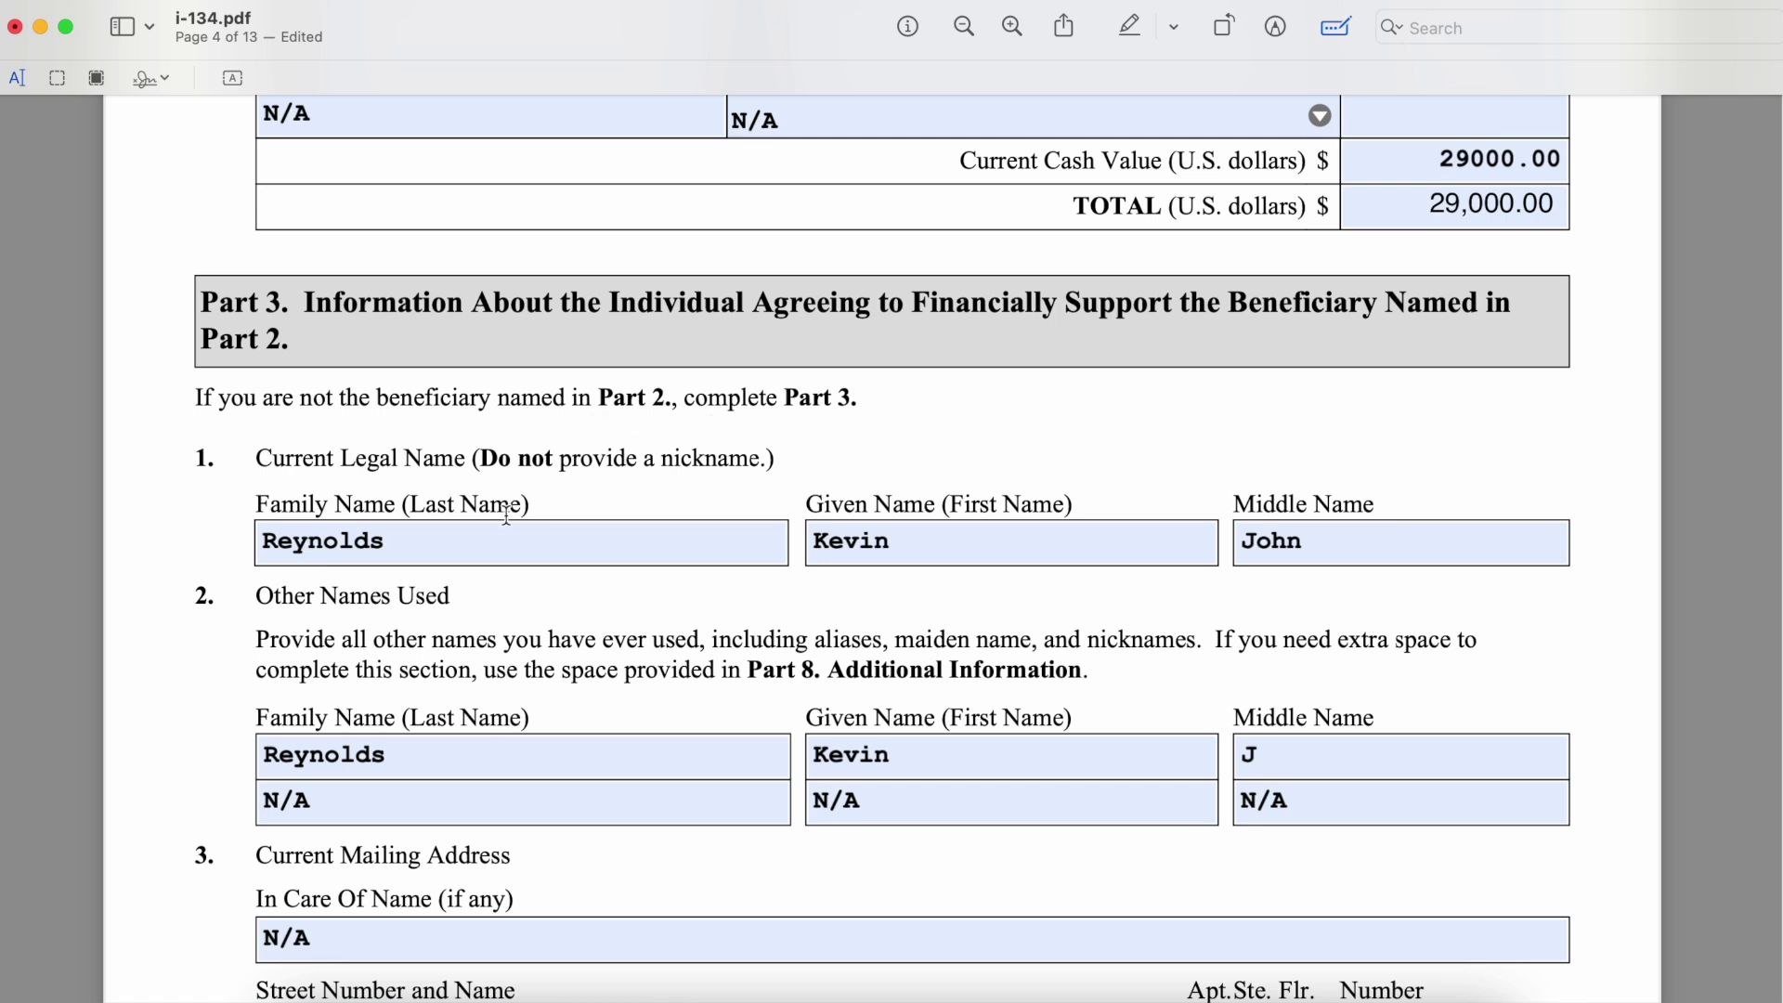
{"action": "scroll", "coordinate": [483, 543], "scroll_direction": "down", "scroll_amount": 2}
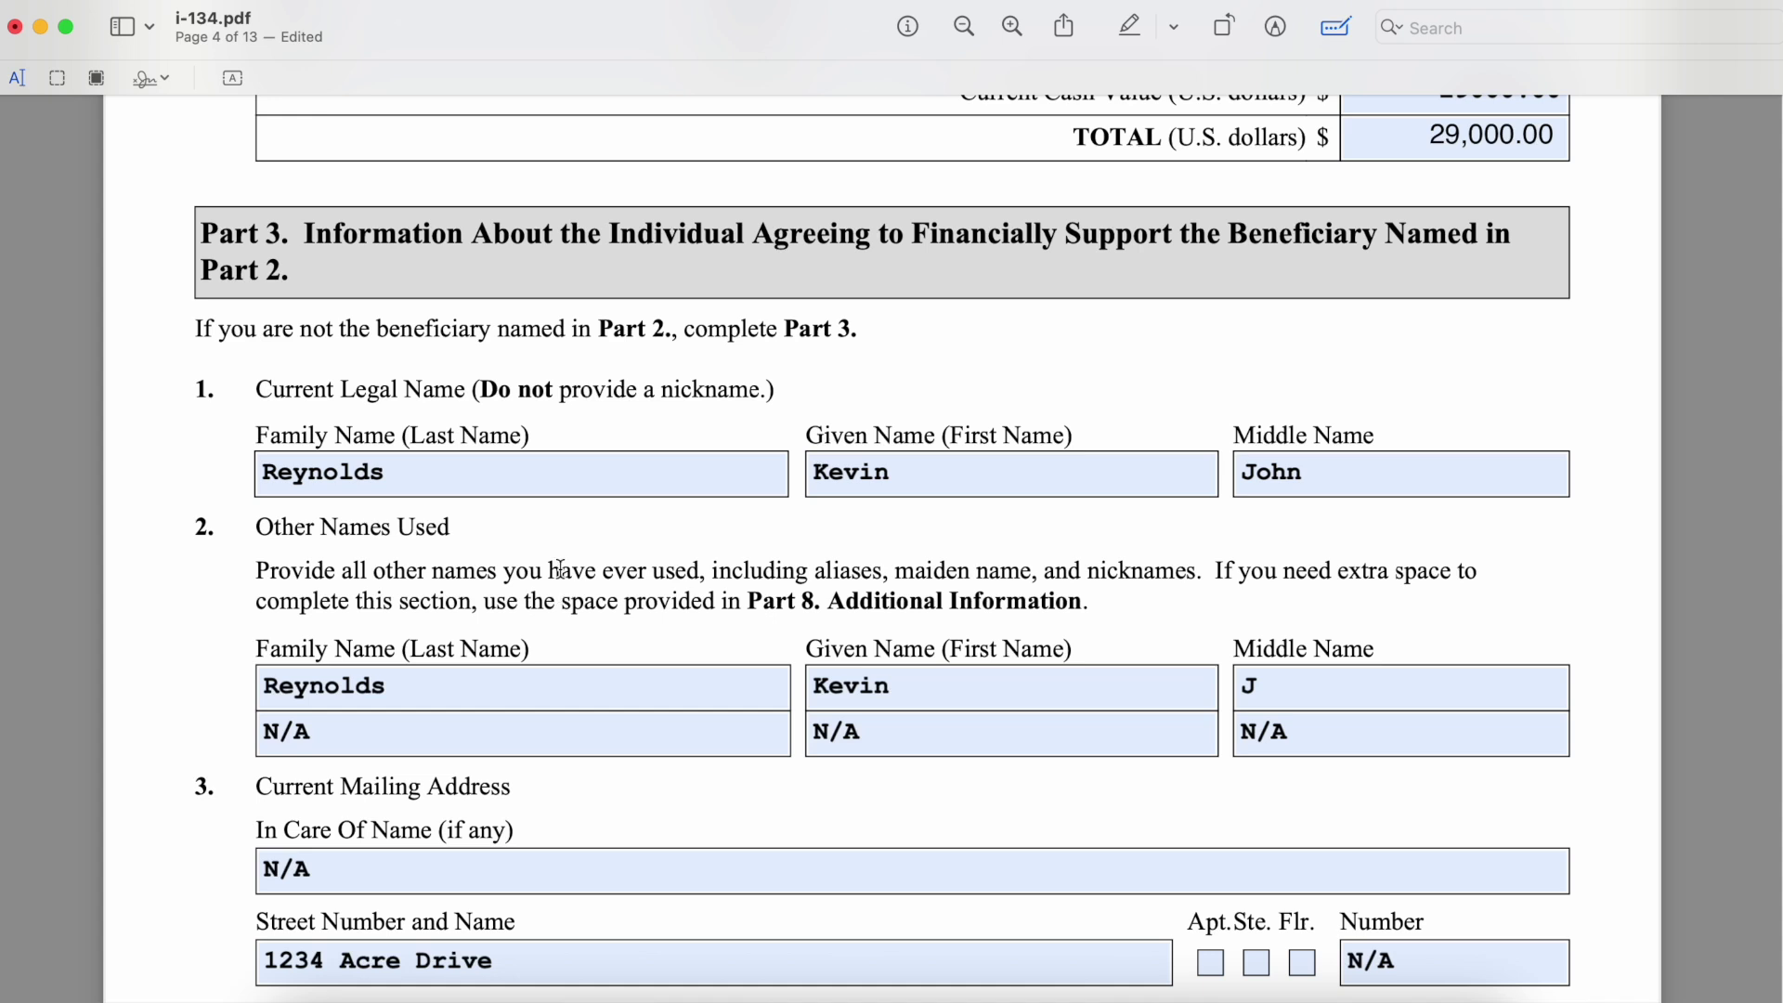
{"action": "scroll", "coordinate": [605, 639], "scroll_direction": "down", "scroll_amount": 1}
{"action": "scroll", "coordinate": [605, 646], "scroll_direction": "down", "scroll_amount": 1}
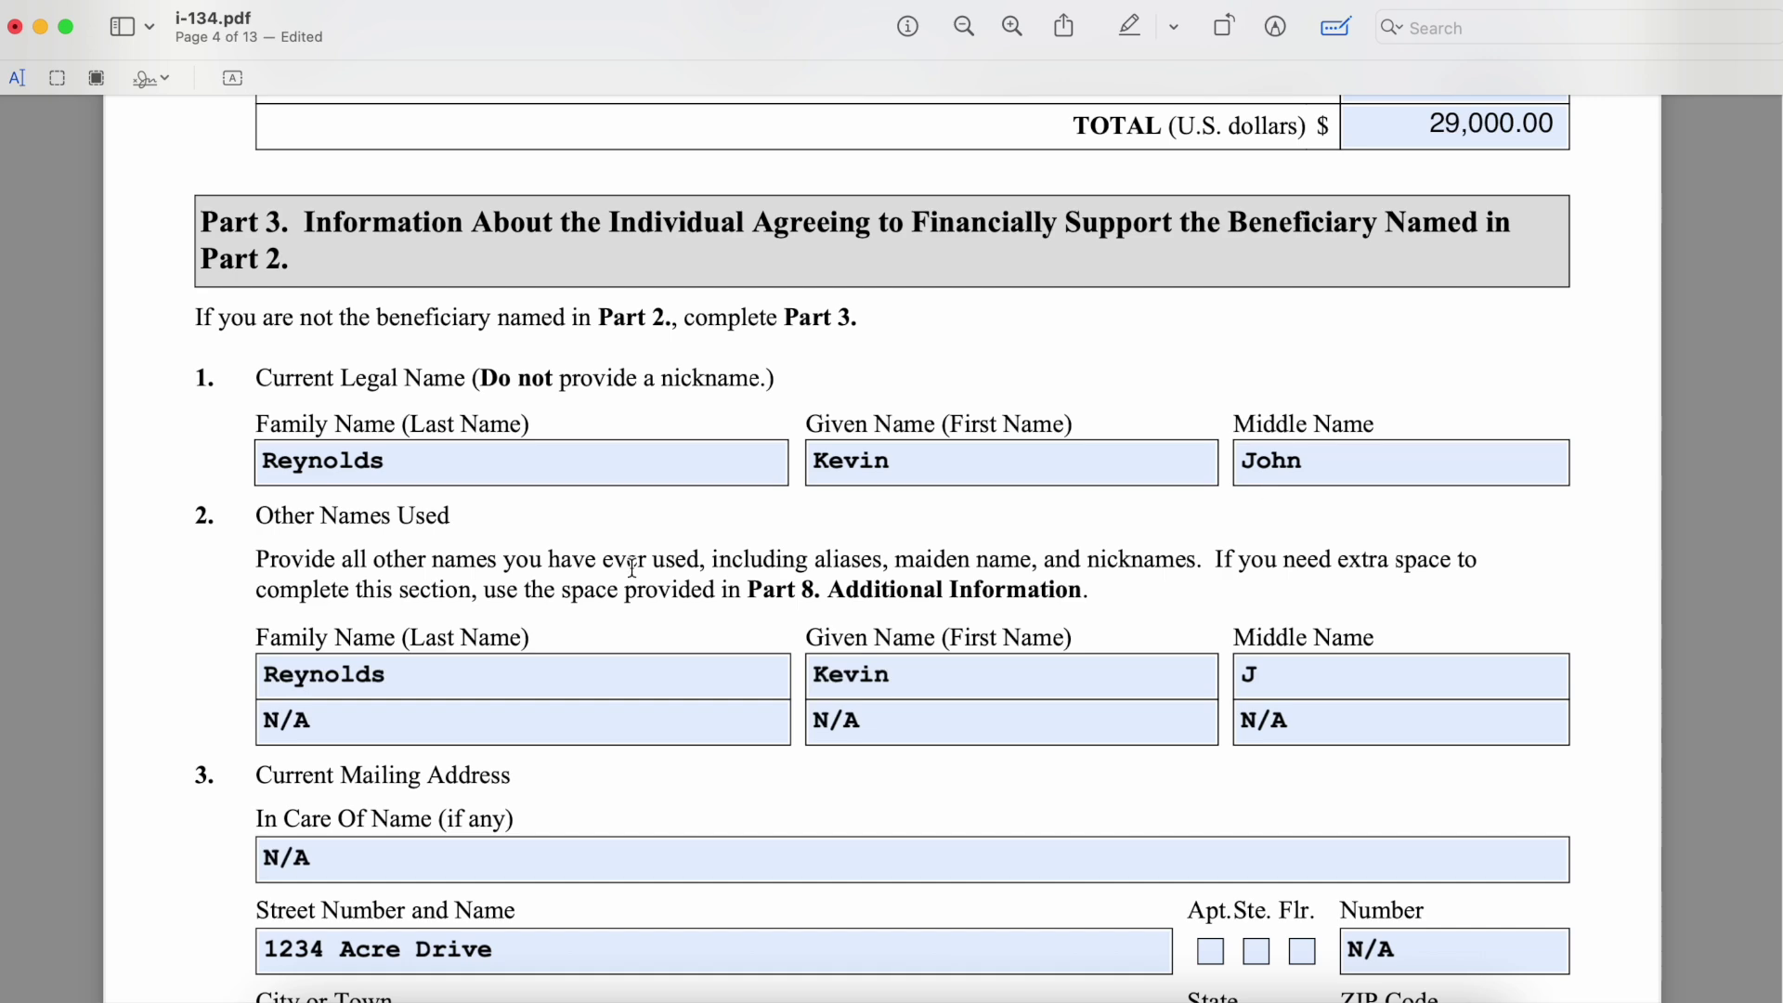
{"action": "scroll", "coordinate": [380, 627], "scroll_direction": "down", "scroll_amount": 3}
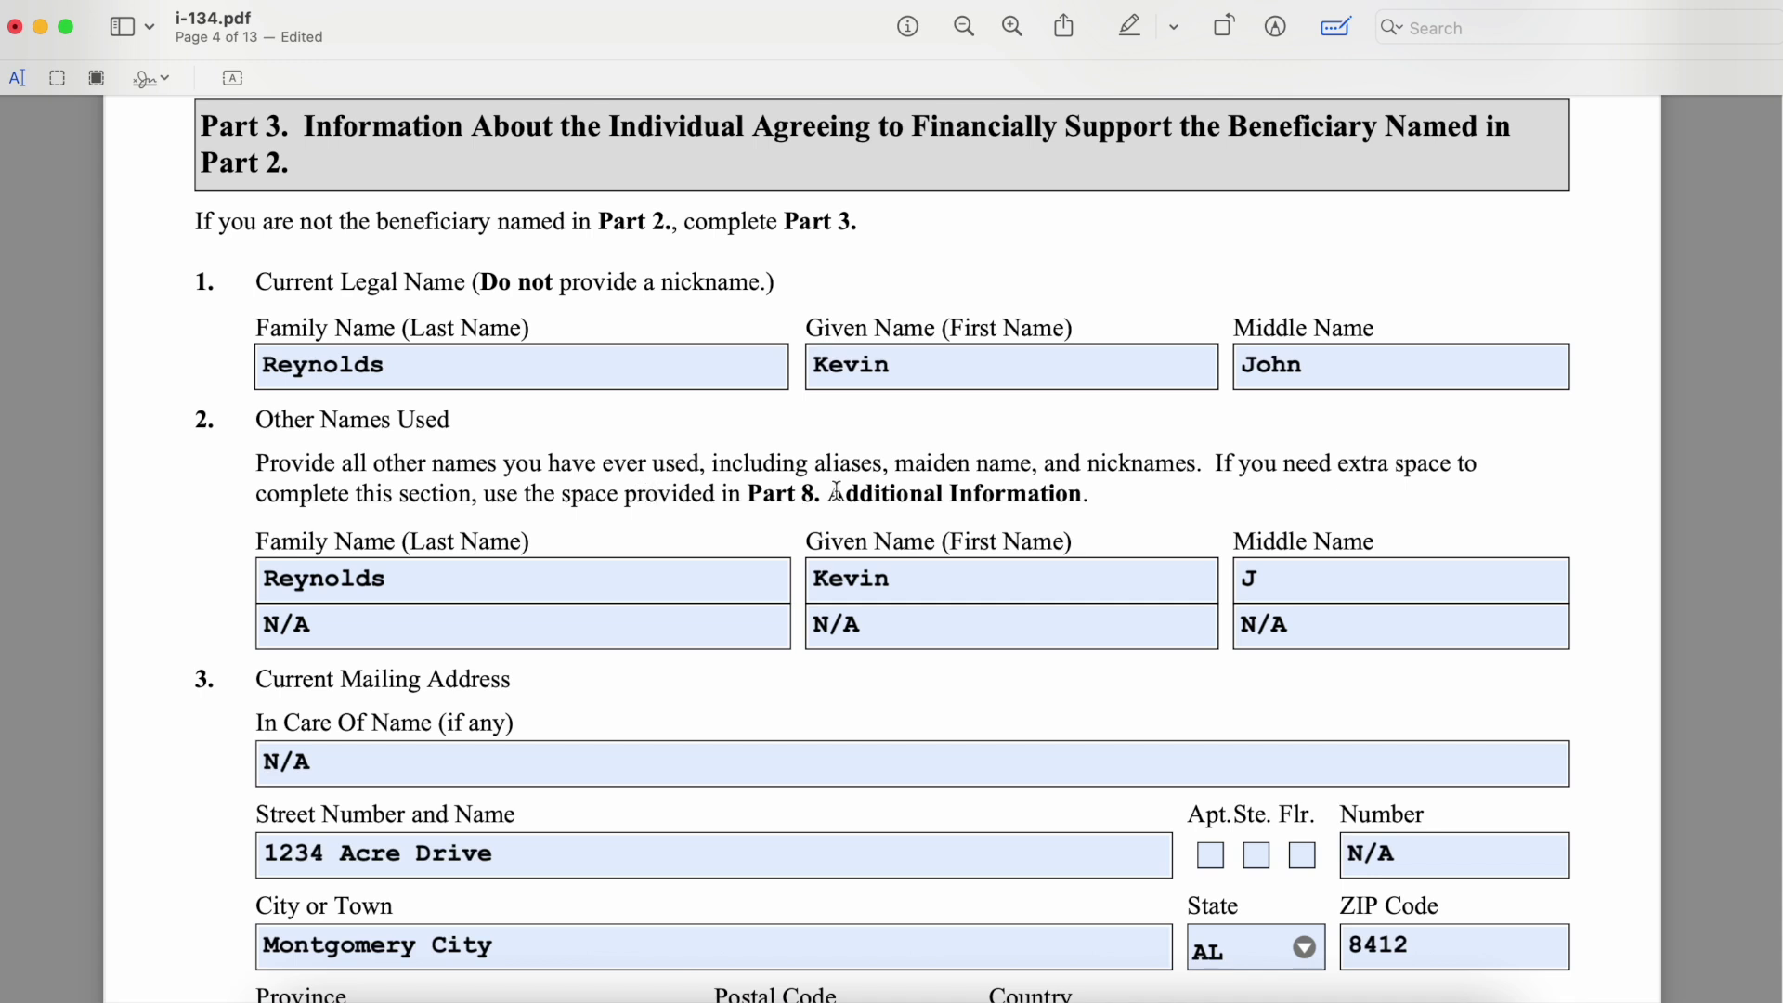
{"action": "scroll", "coordinate": [837, 492], "scroll_direction": "down", "scroll_amount": 2}
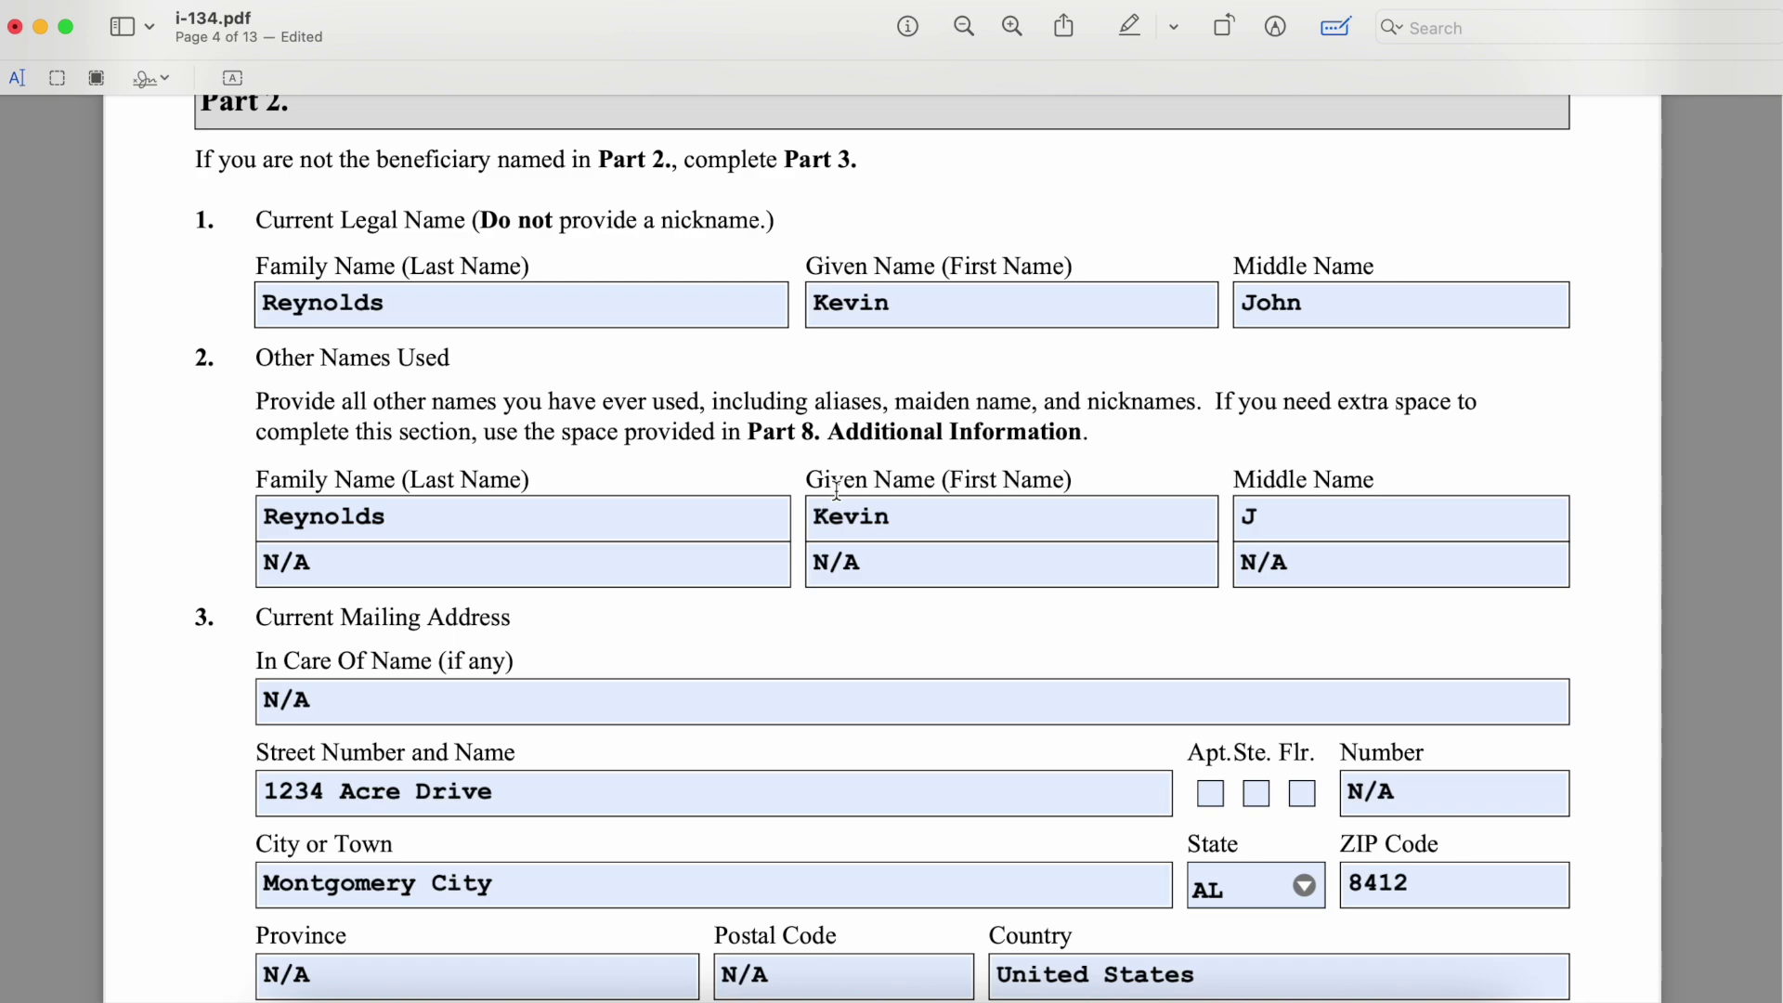
{"action": "scroll", "coordinate": [837, 492], "scroll_direction": "down", "scroll_amount": 3}
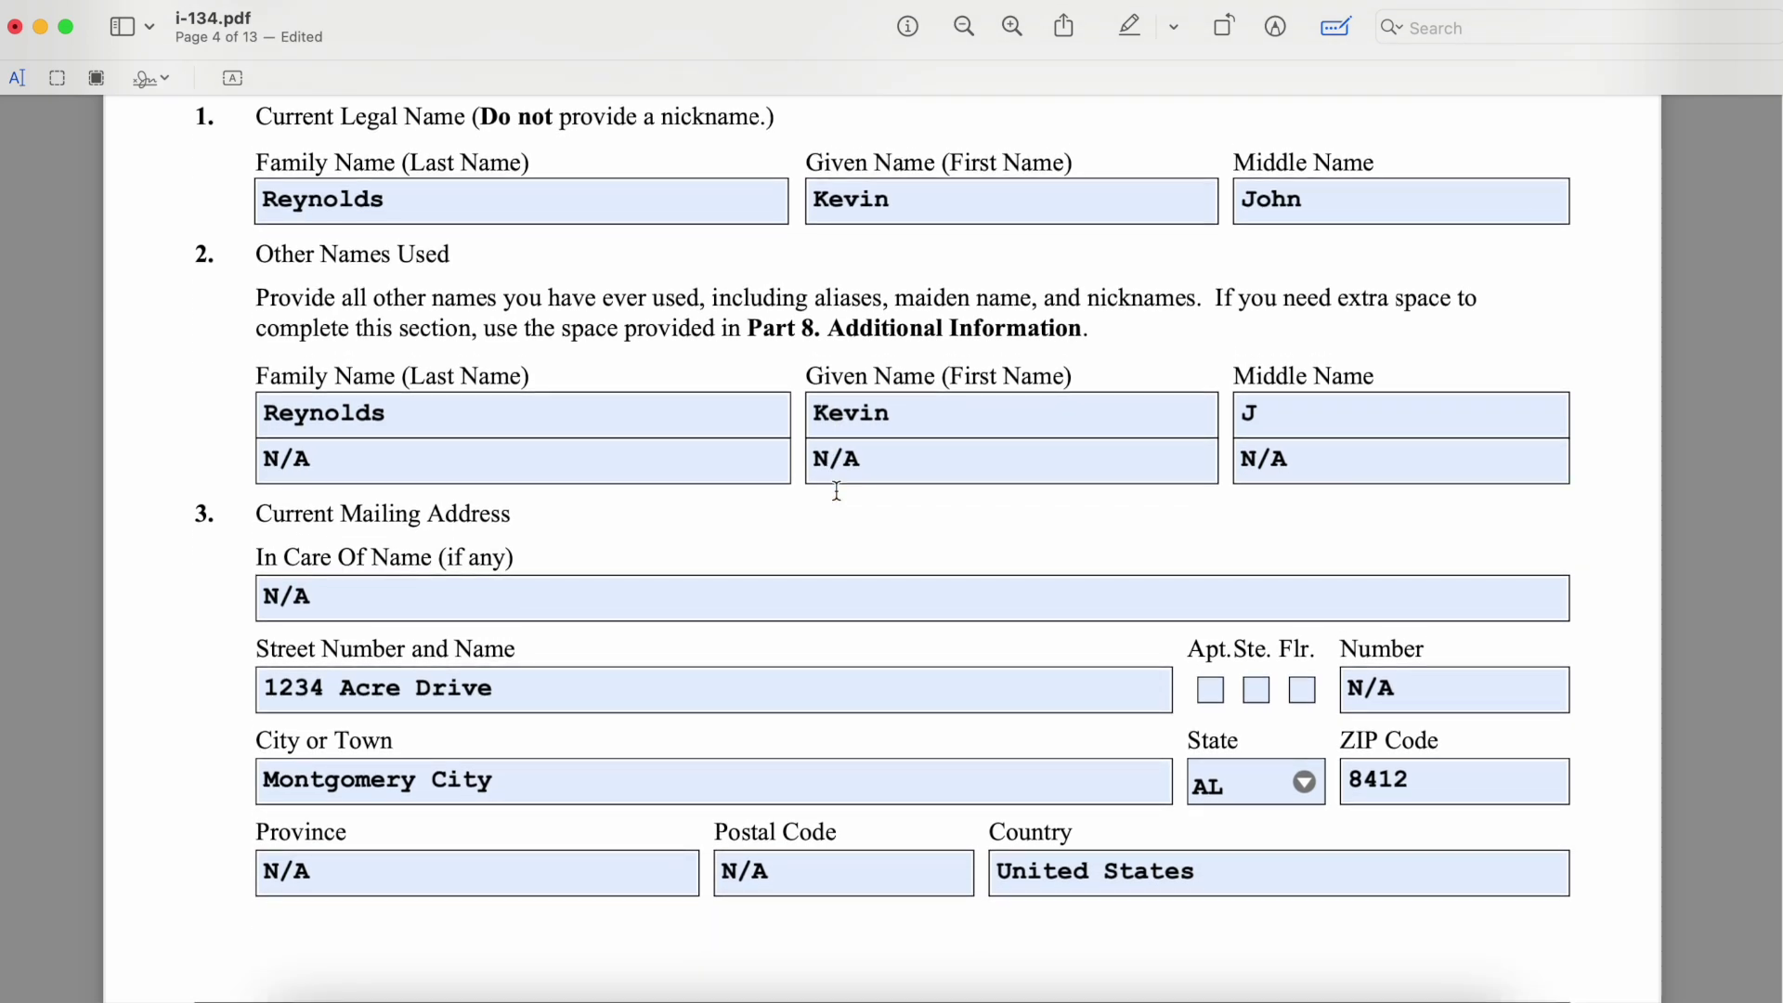
Go over Items 2 and 3 of Part 3 on page 4, checking the other-names rows and each field of the mailing address
{"action": "scroll", "coordinate": [836, 491], "scroll_direction": "down", "scroll_amount": 1}
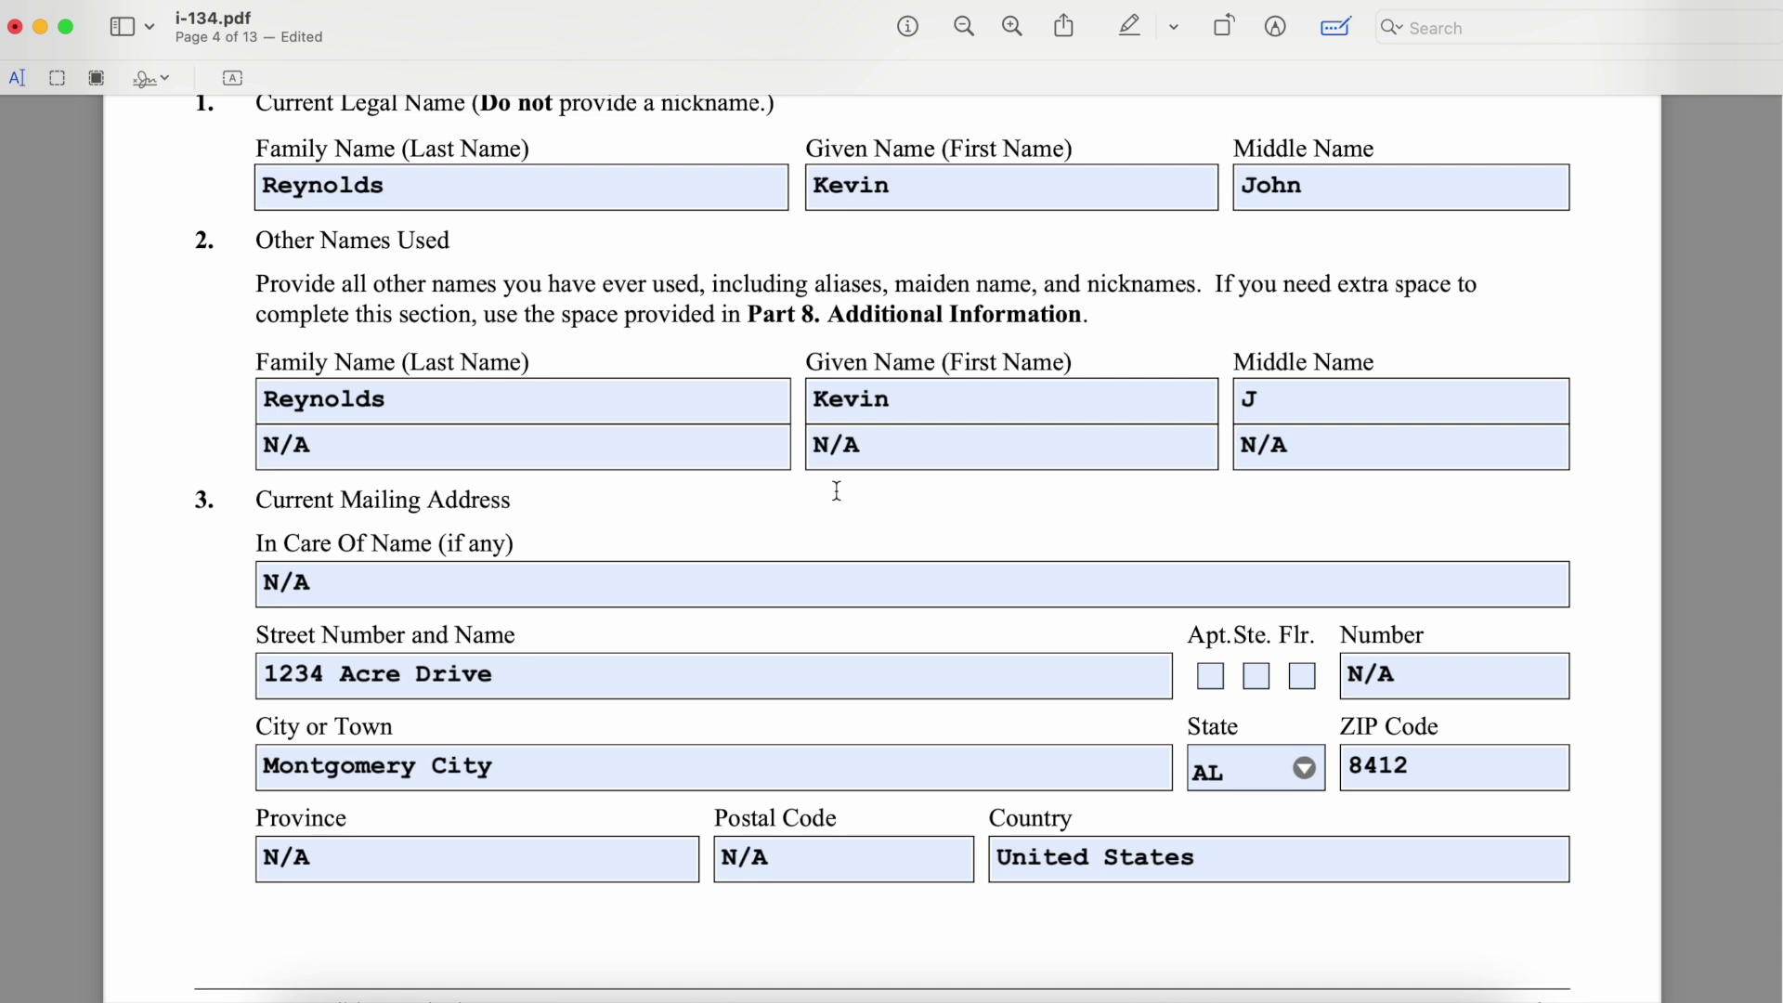
{"action": "scroll", "coordinate": [837, 491], "scroll_direction": "down", "scroll_amount": 3}
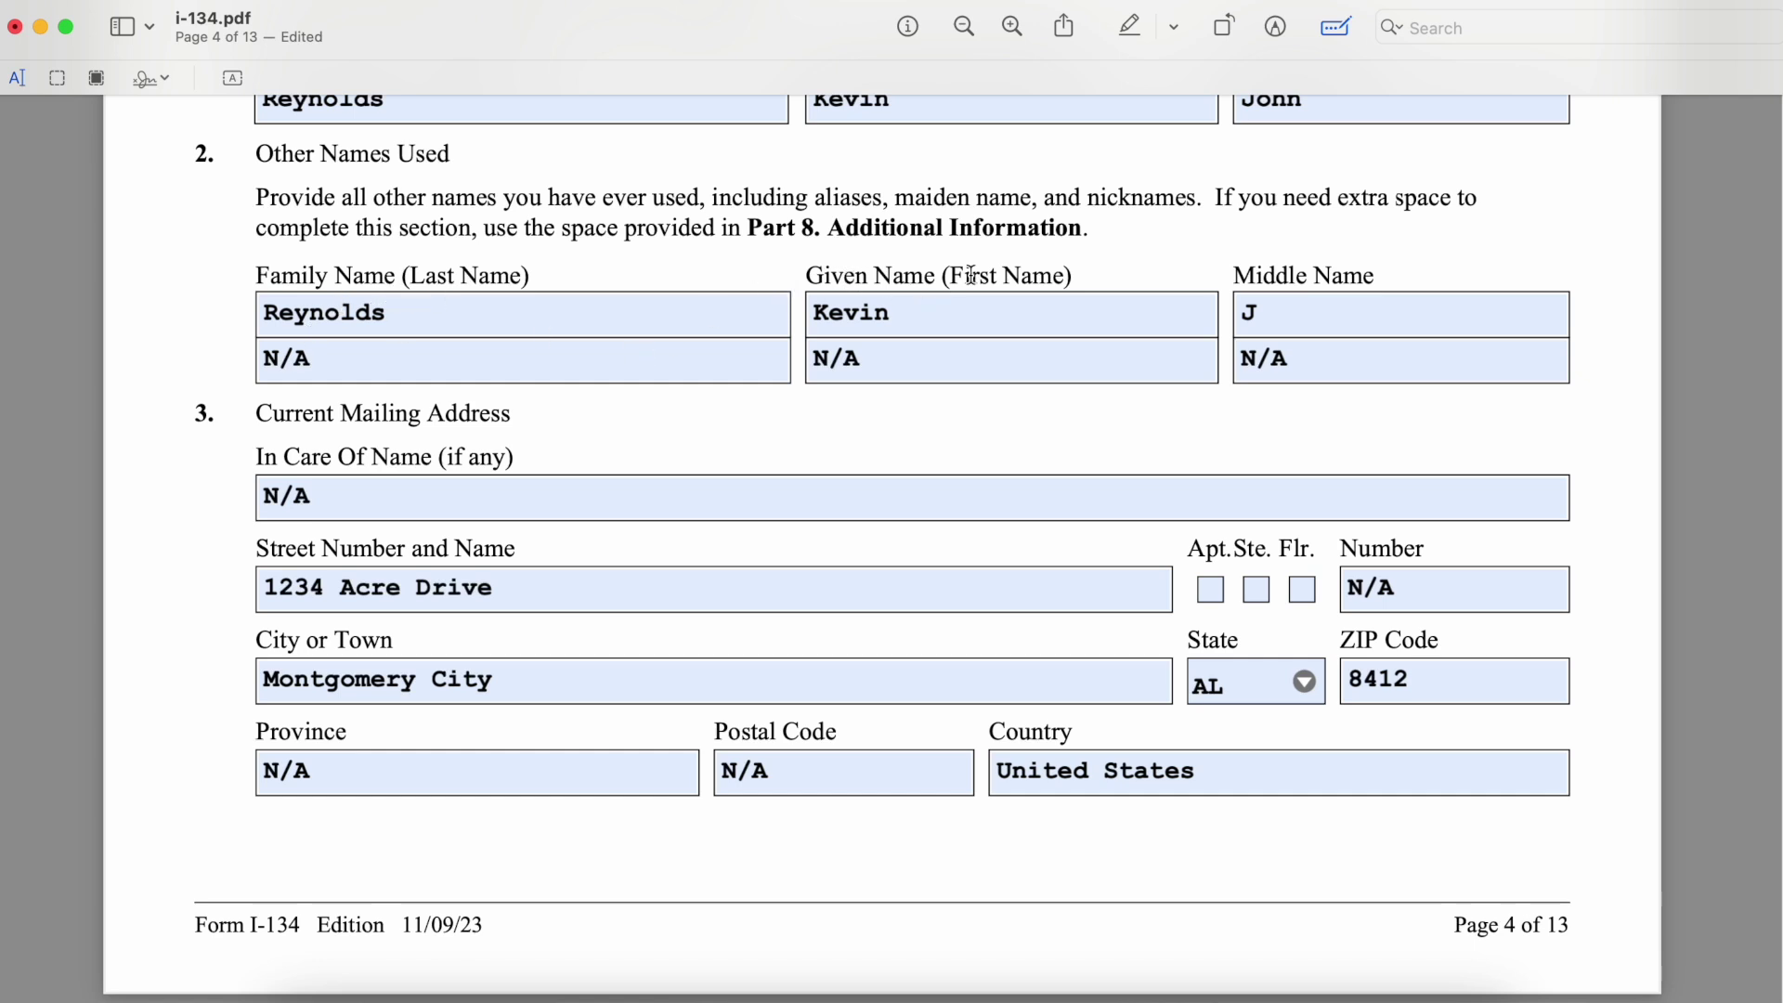
{"action": "scroll", "coordinate": [1241, 324], "scroll_direction": "up", "scroll_amount": 1}
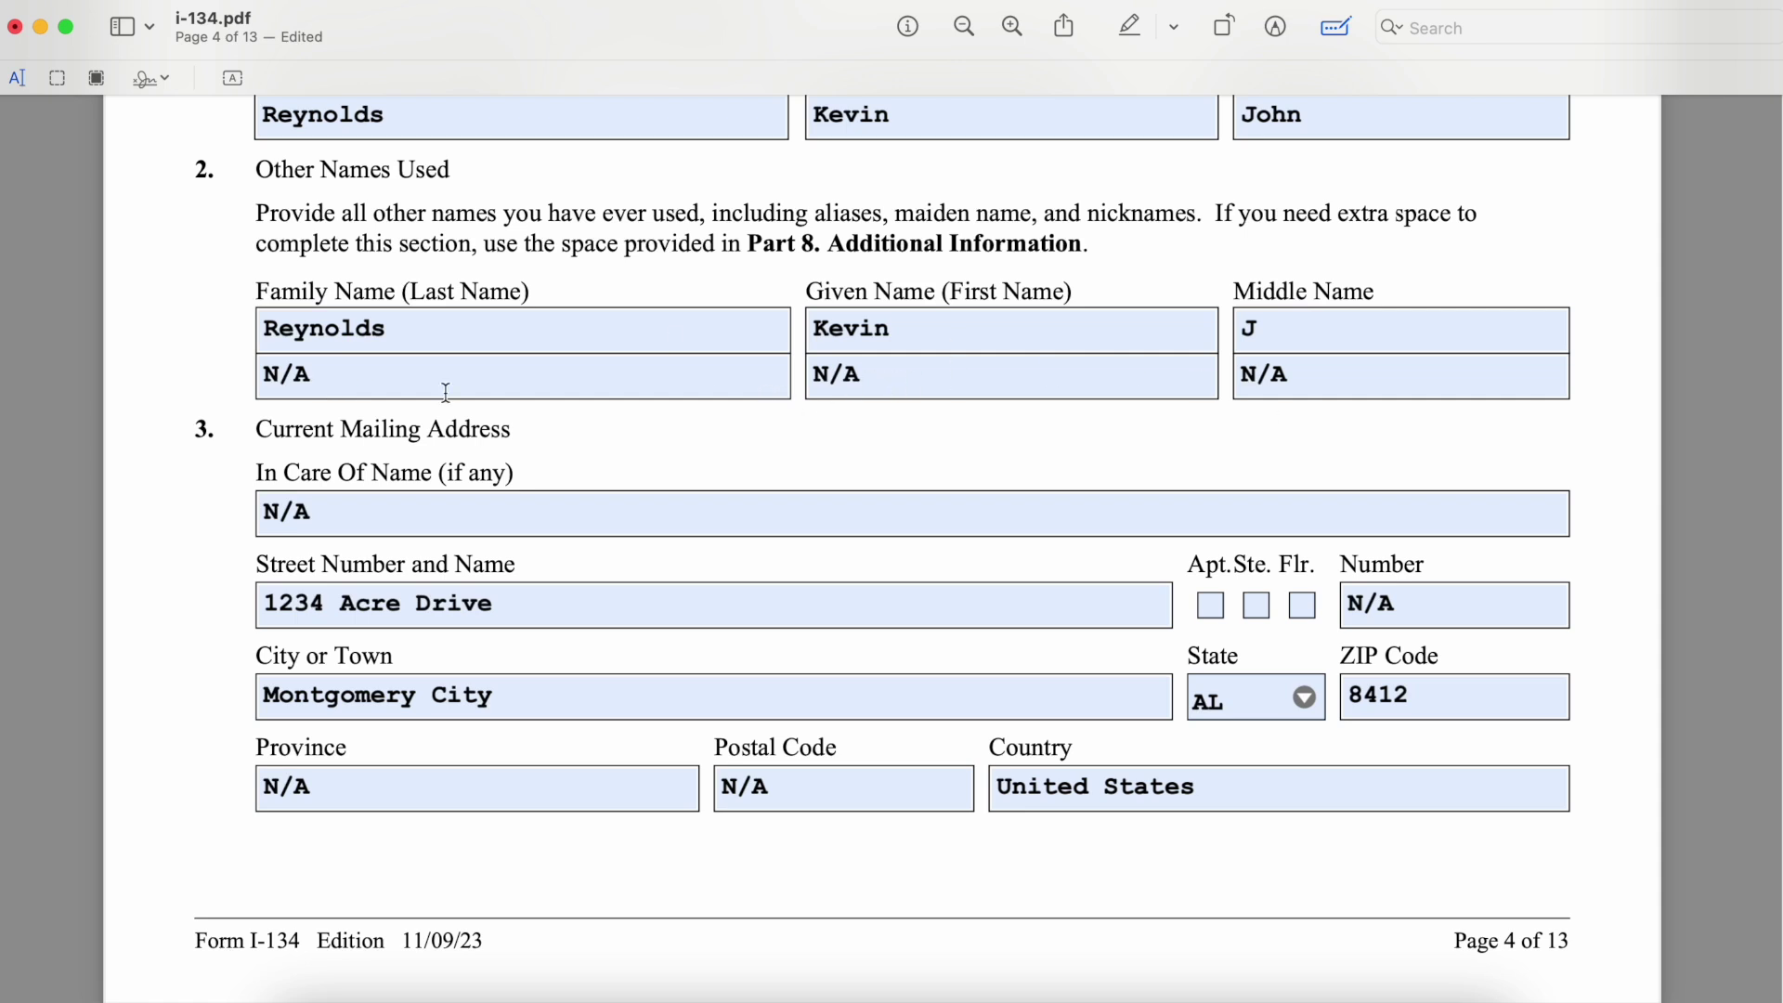
{"action": "scroll", "coordinate": [446, 392], "scroll_direction": "down", "scroll_amount": 1}
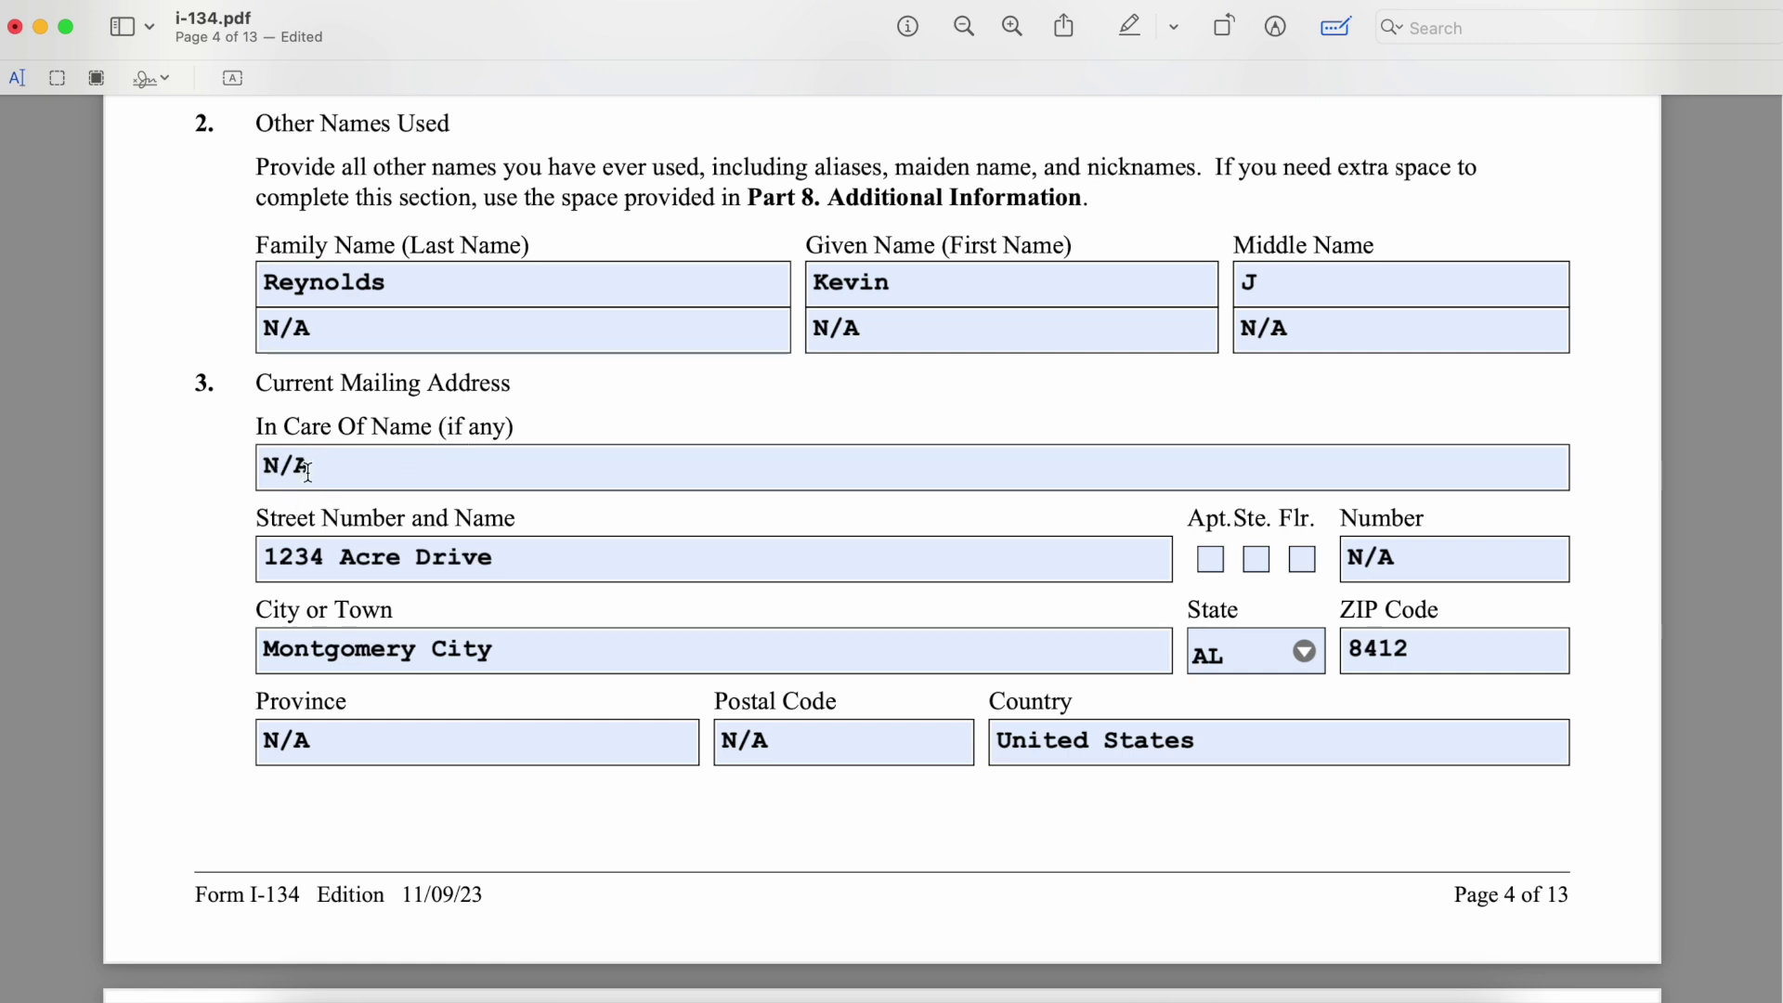
{"action": "scroll", "coordinate": [307, 471], "scroll_direction": "down", "scroll_amount": 1}
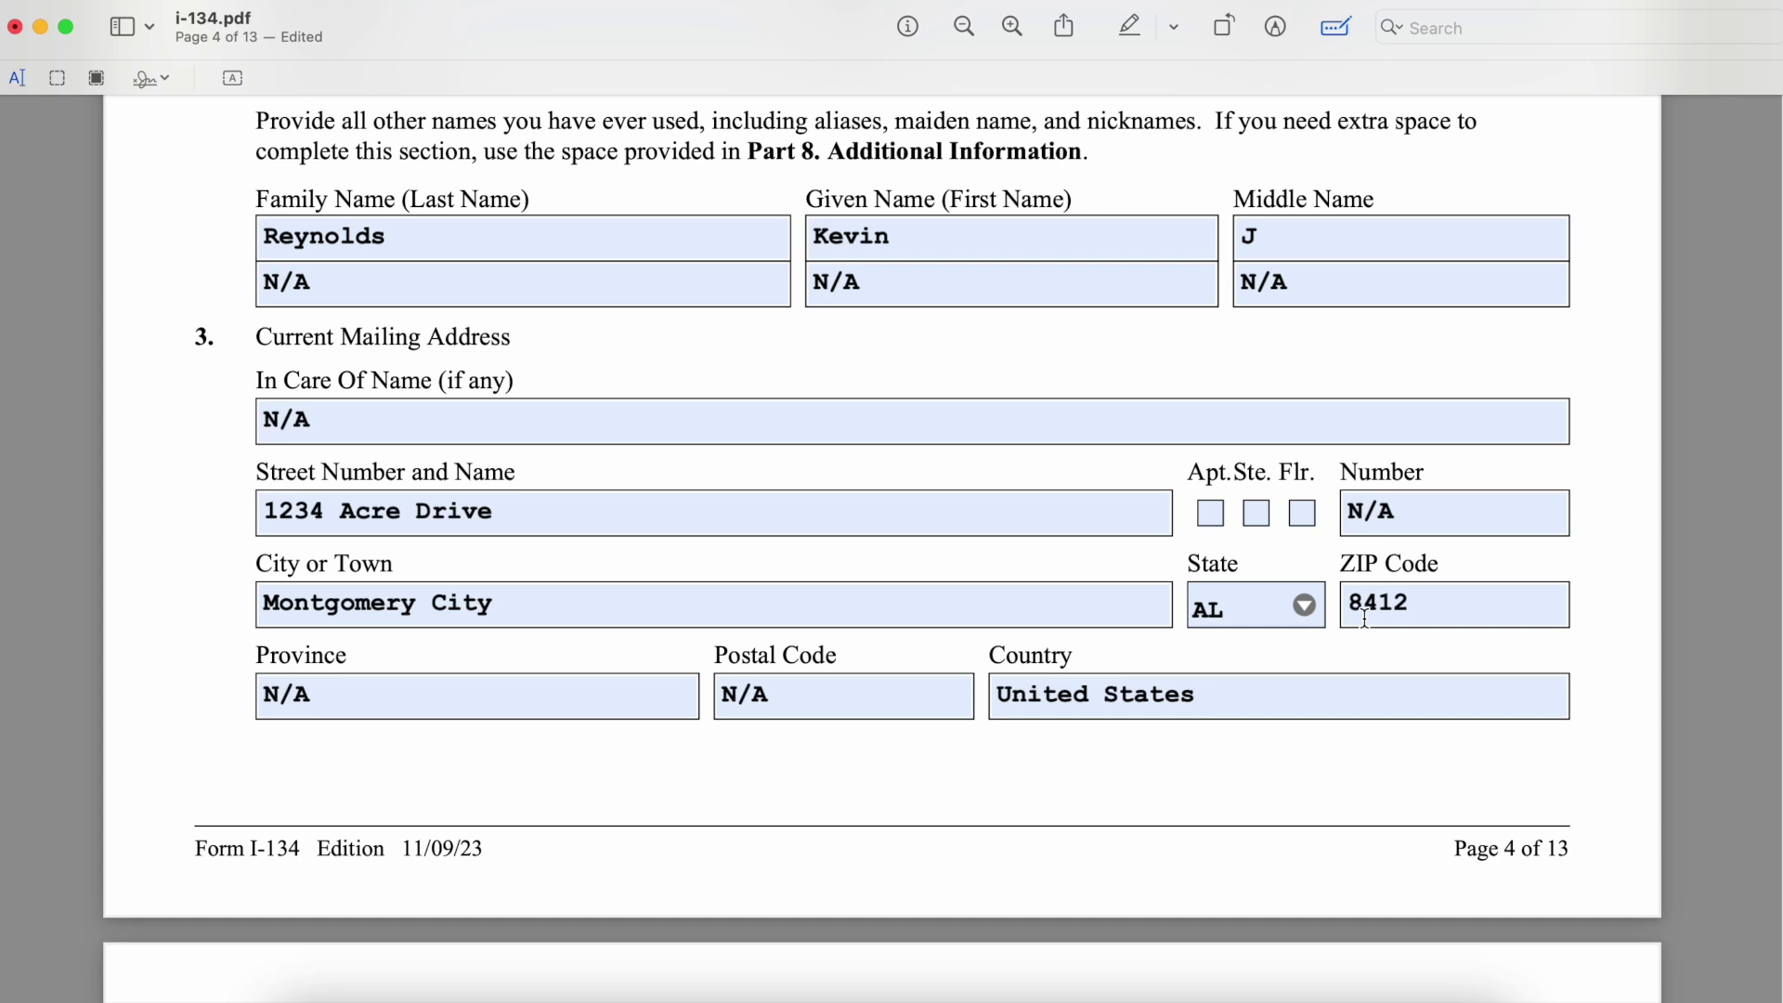
{"action": "scroll", "coordinate": [515, 665], "scroll_direction": "down", "scroll_amount": 4}
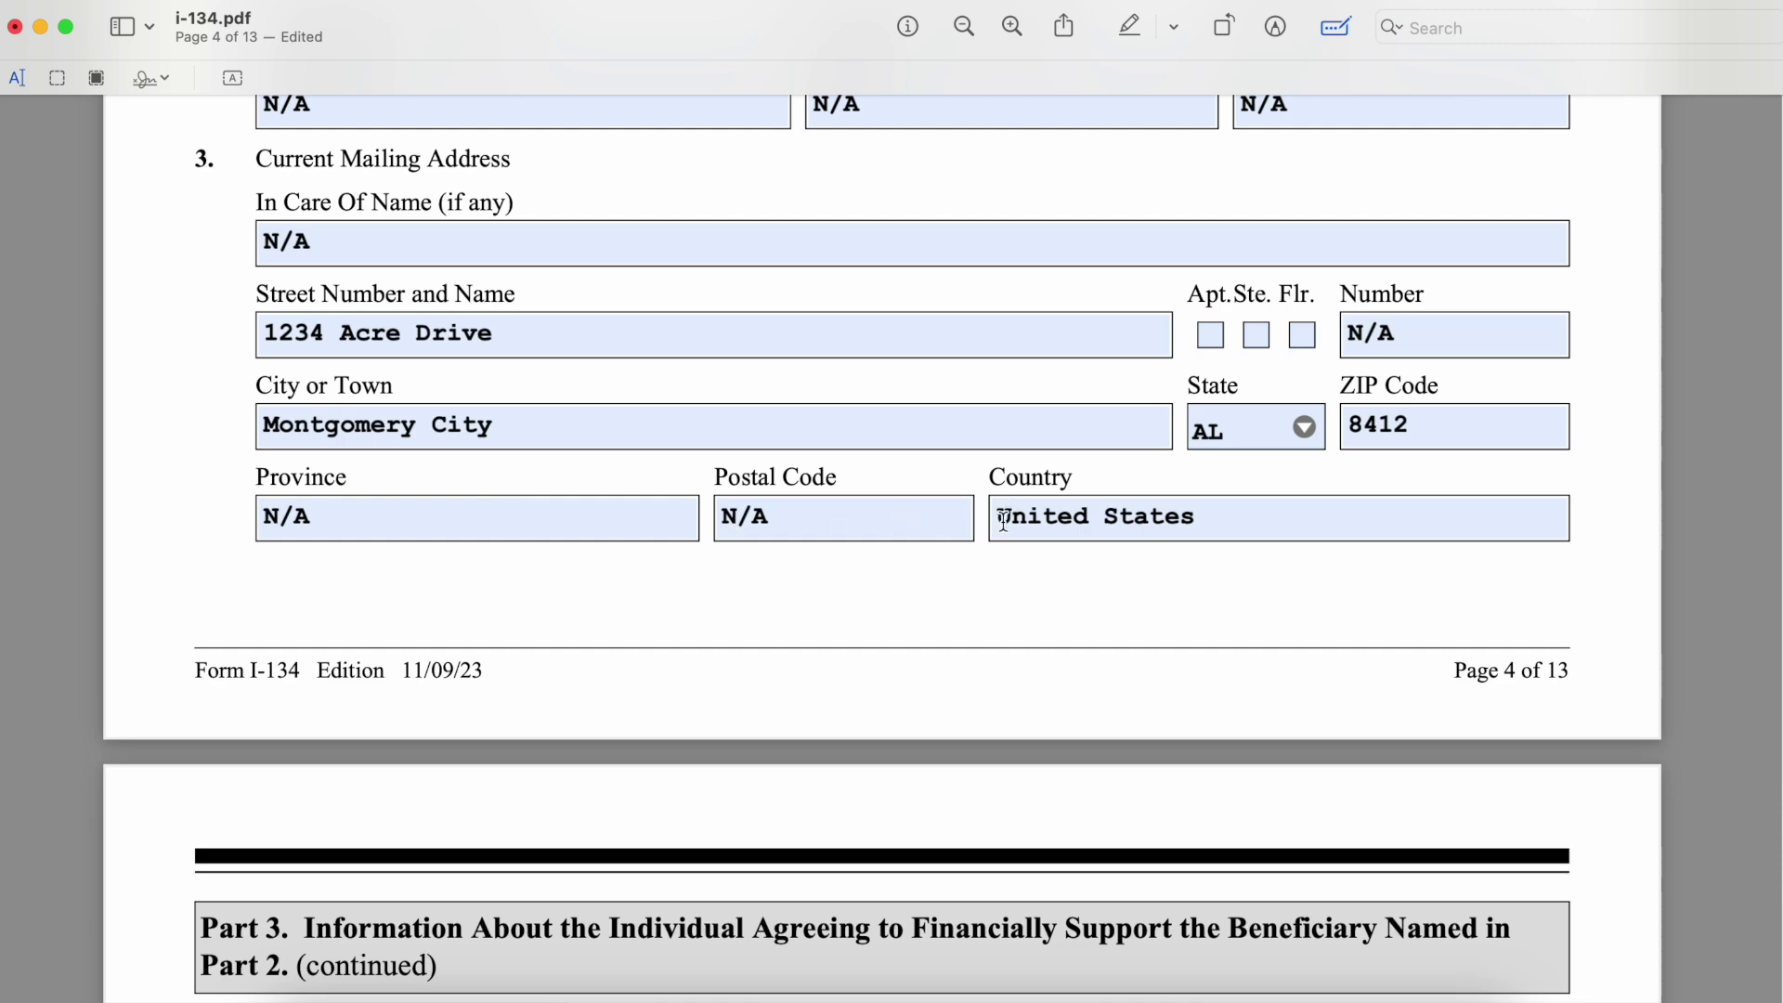
Review Items 4 and 5 on page 5, covering whether the mailing and physical addresses match and the physical address fields
{"action": "scroll", "coordinate": [995, 641], "scroll_direction": "down", "scroll_amount": 10}
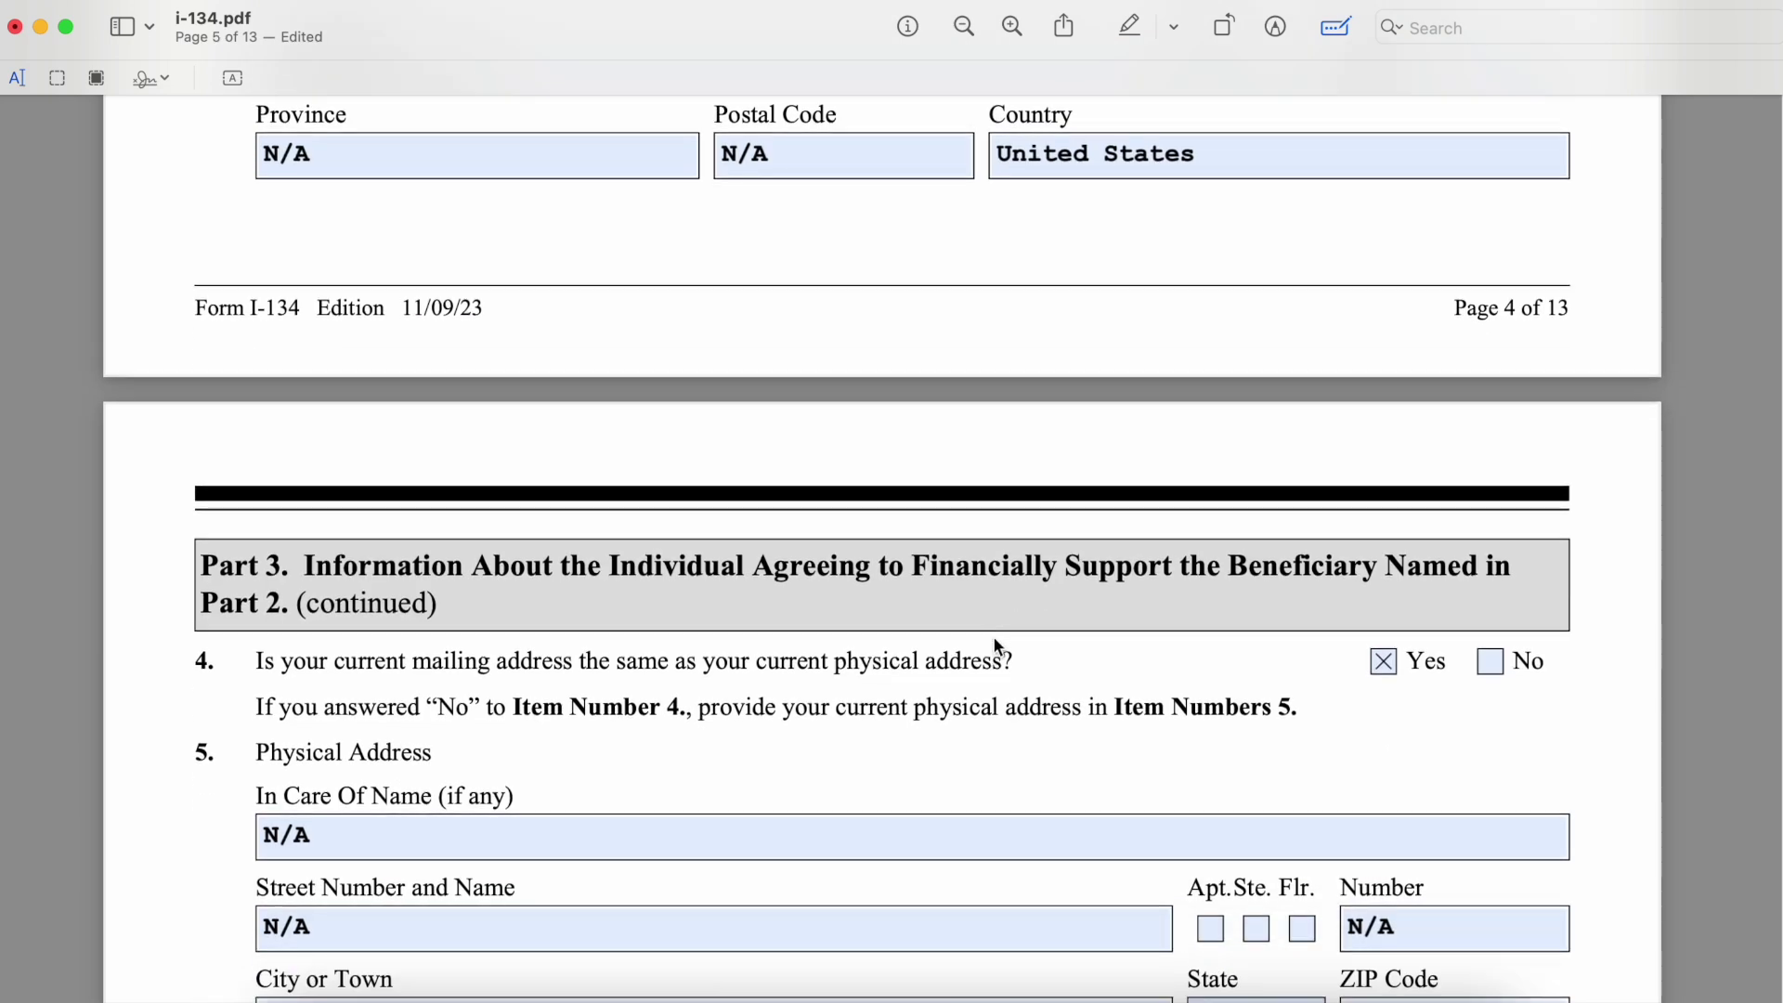
{"action": "scroll", "coordinate": [916, 800], "scroll_direction": "down", "scroll_amount": 5}
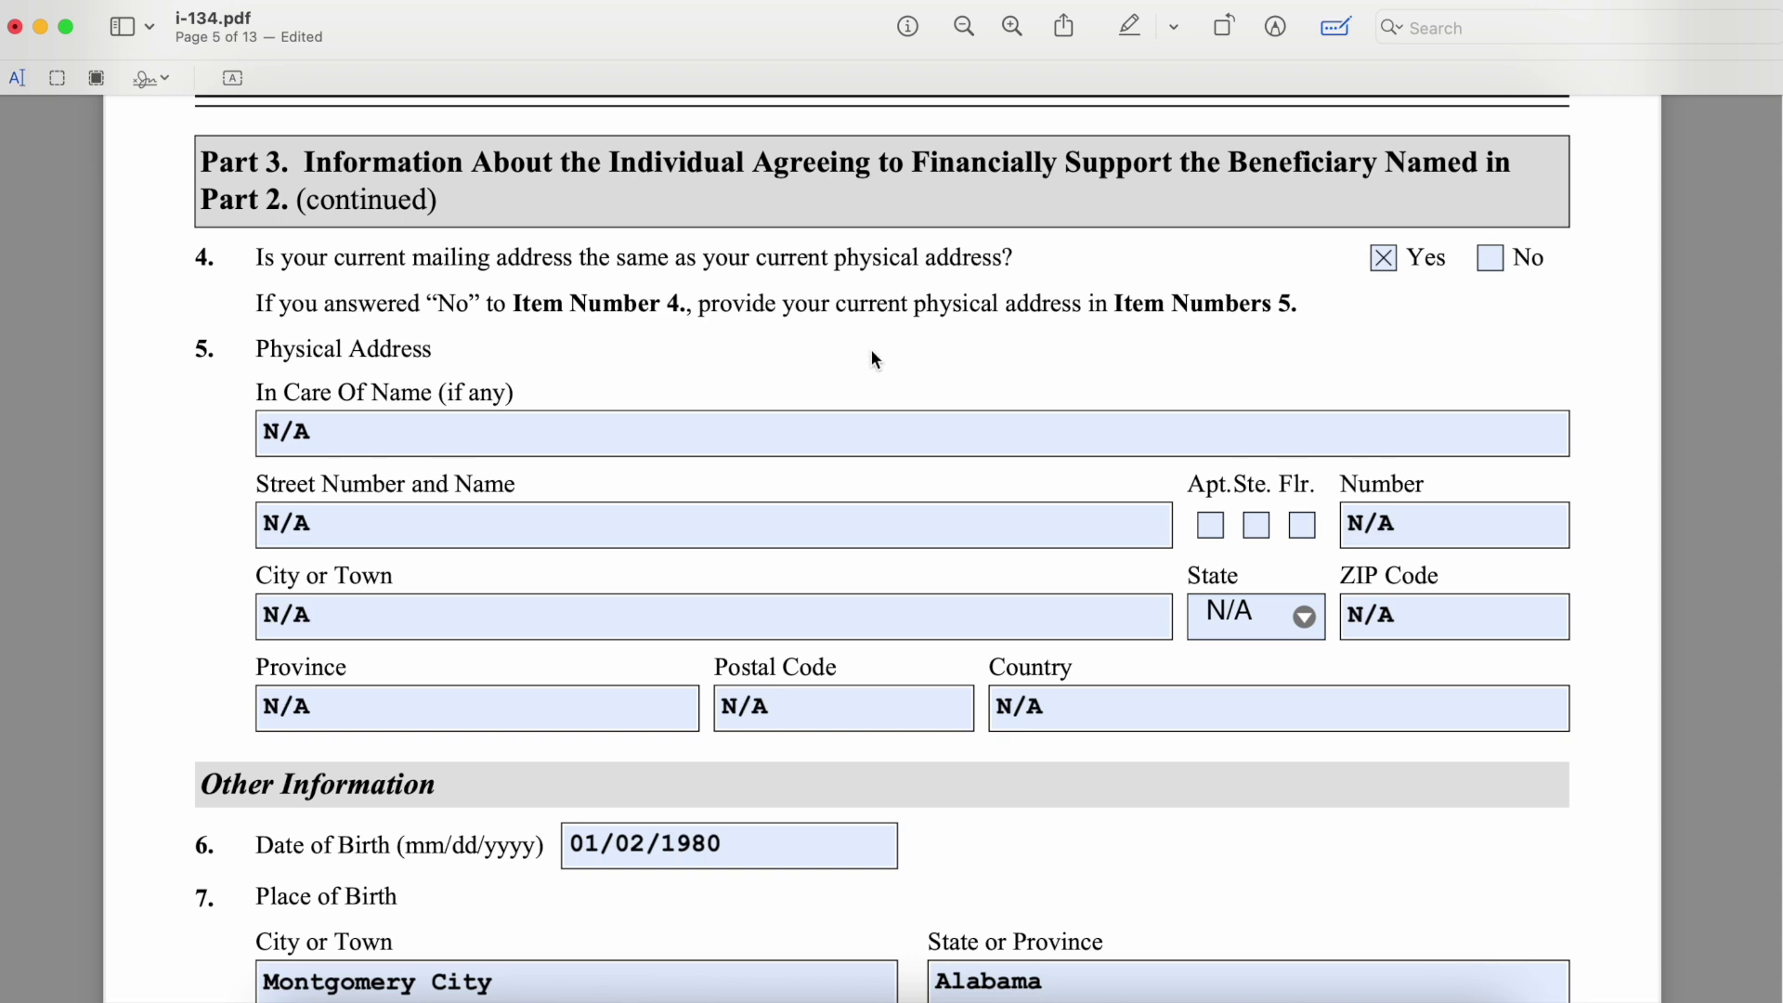
{"action": "scroll", "coordinate": [873, 359], "scroll_direction": "down", "scroll_amount": 2}
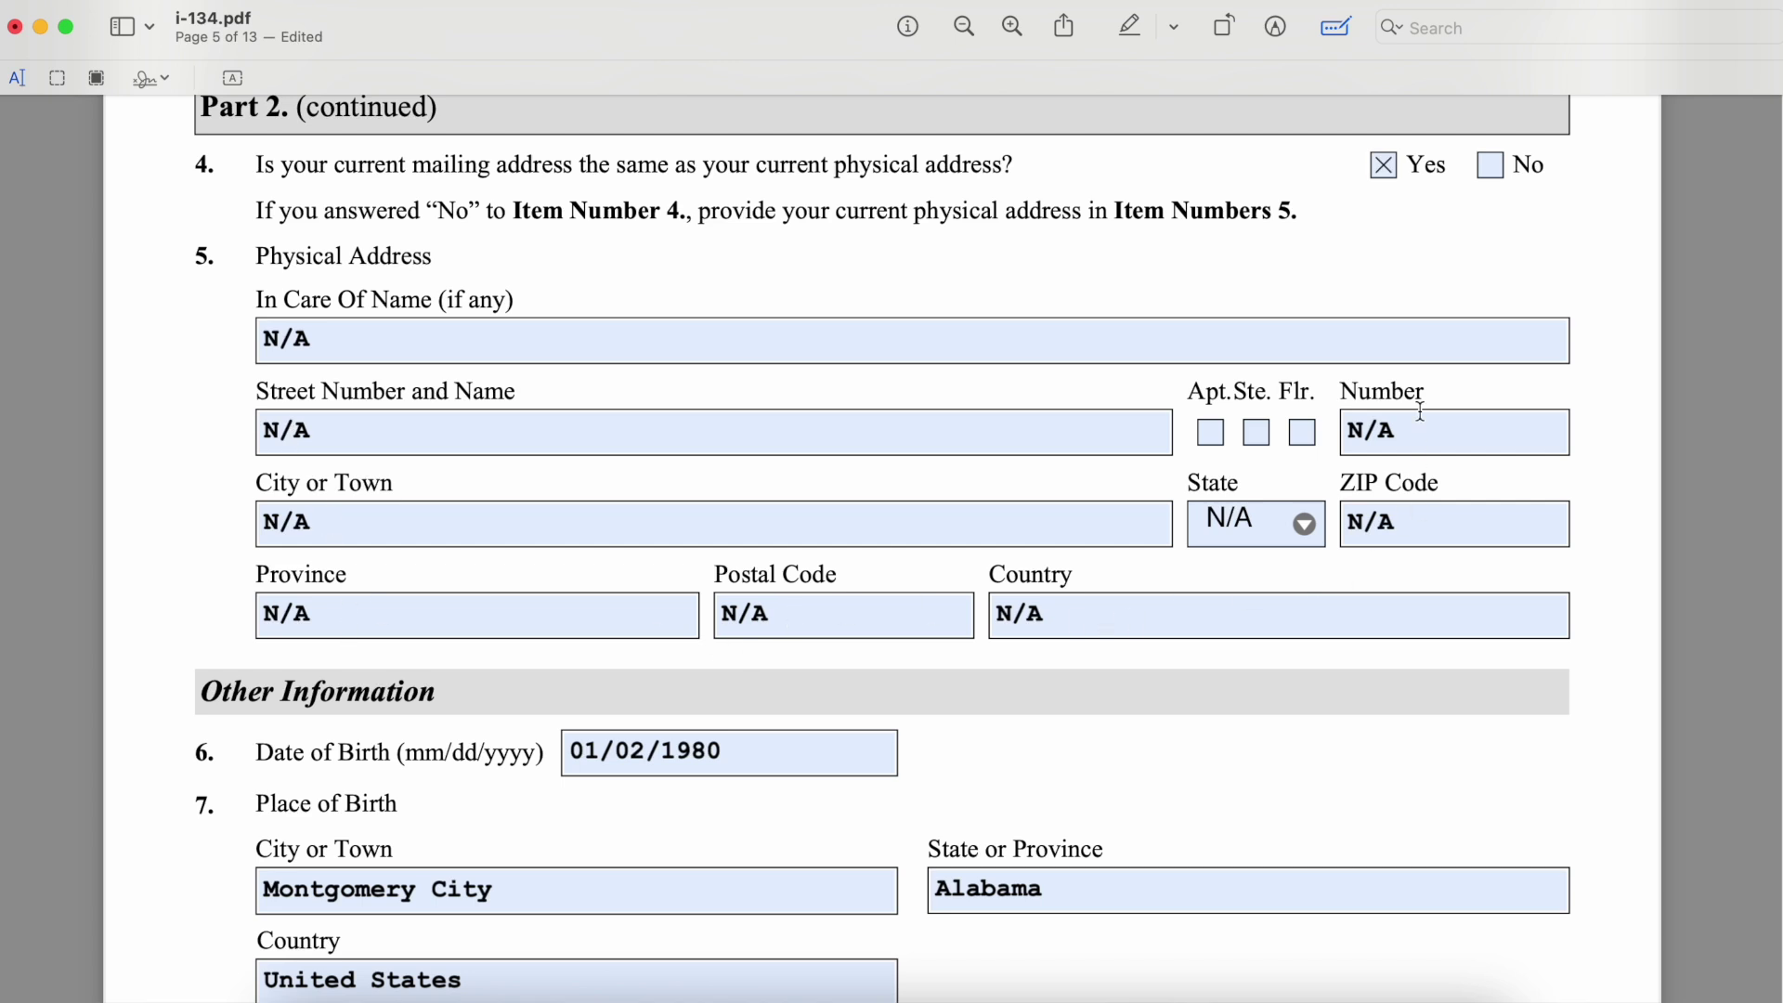
{"action": "scroll", "coordinate": [1394, 582], "scroll_direction": "down", "scroll_amount": 3}
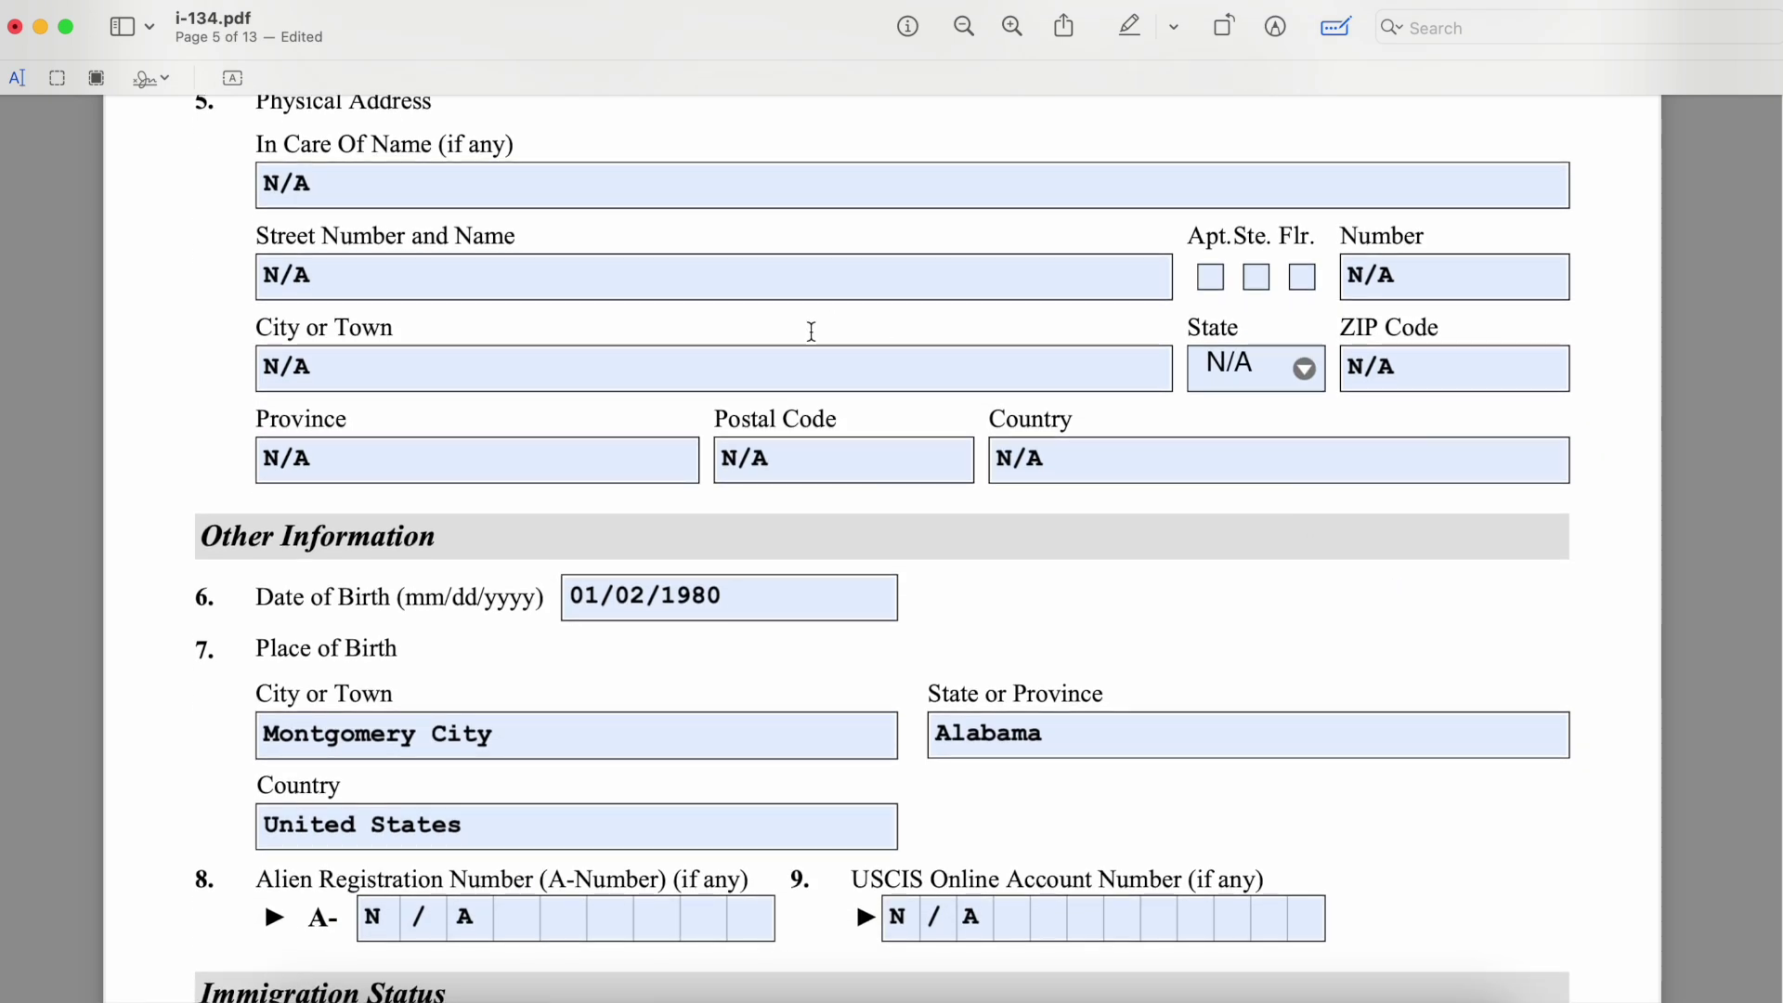
Review the Other Information section, Items 6 to 9, covering date and place of birth, A-Number and USCIS online account number
{"action": "scroll", "coordinate": [643, 282], "scroll_direction": "down", "scroll_amount": 6}
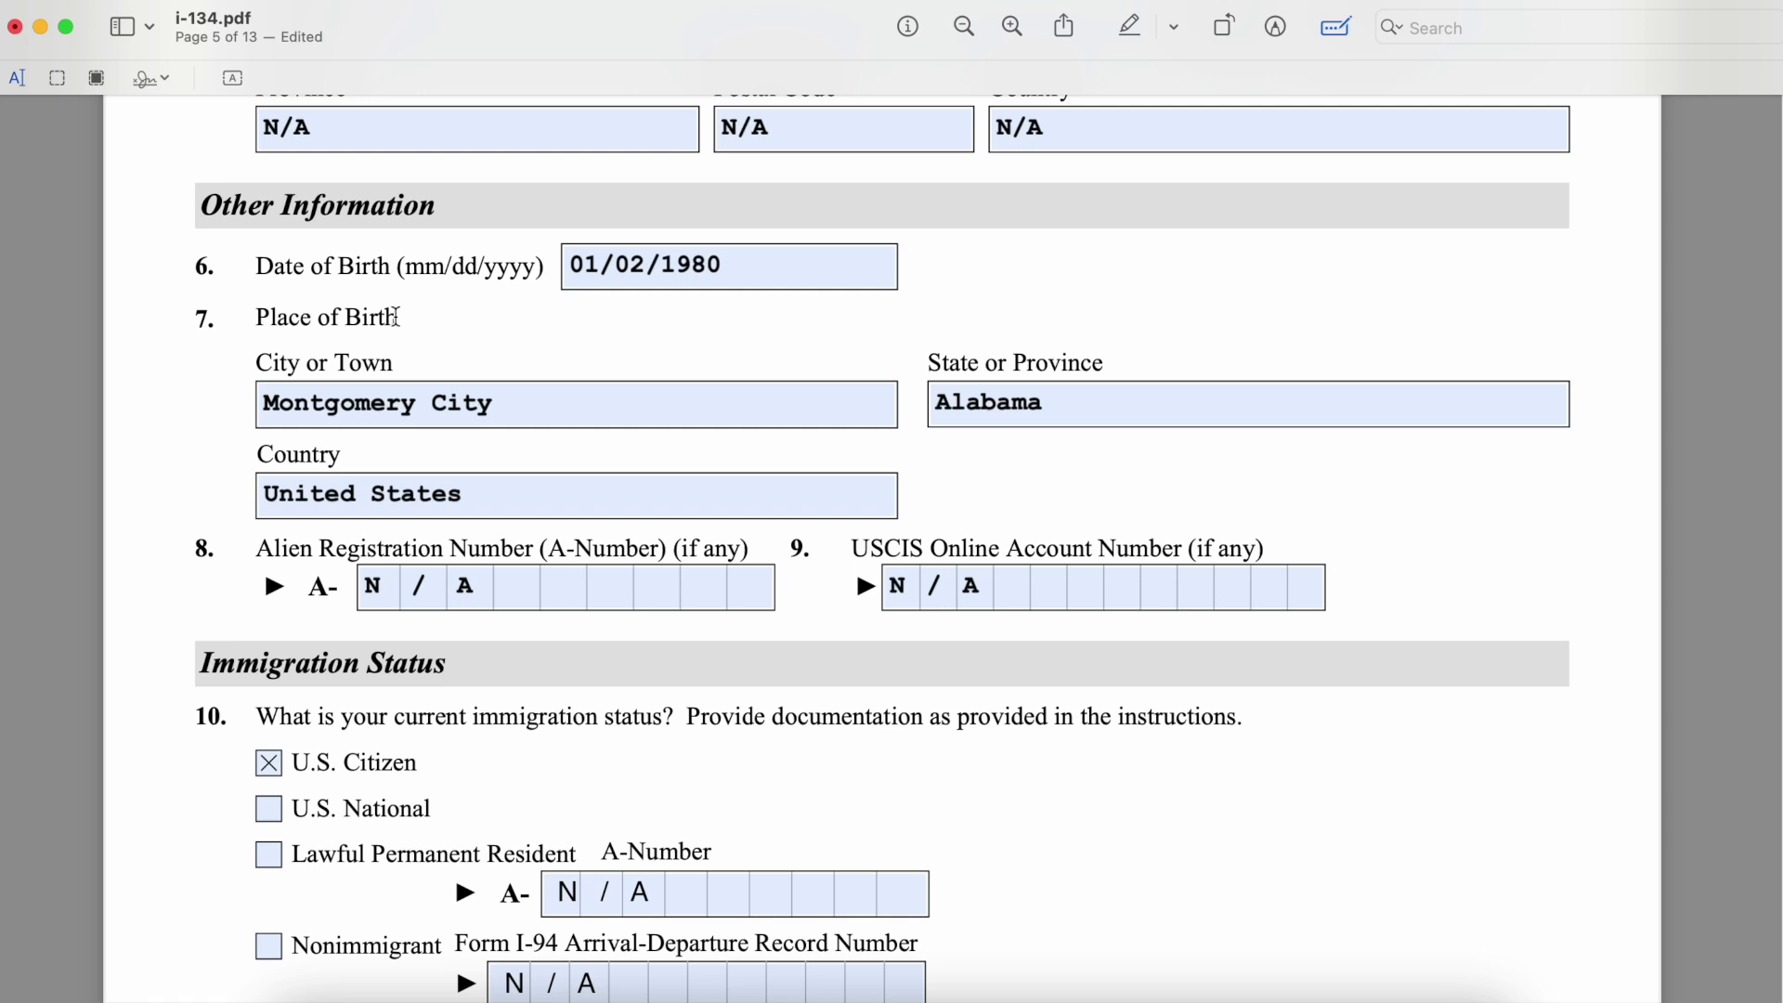
{"action": "scroll", "coordinate": [398, 316], "scroll_direction": "up", "scroll_amount": 1}
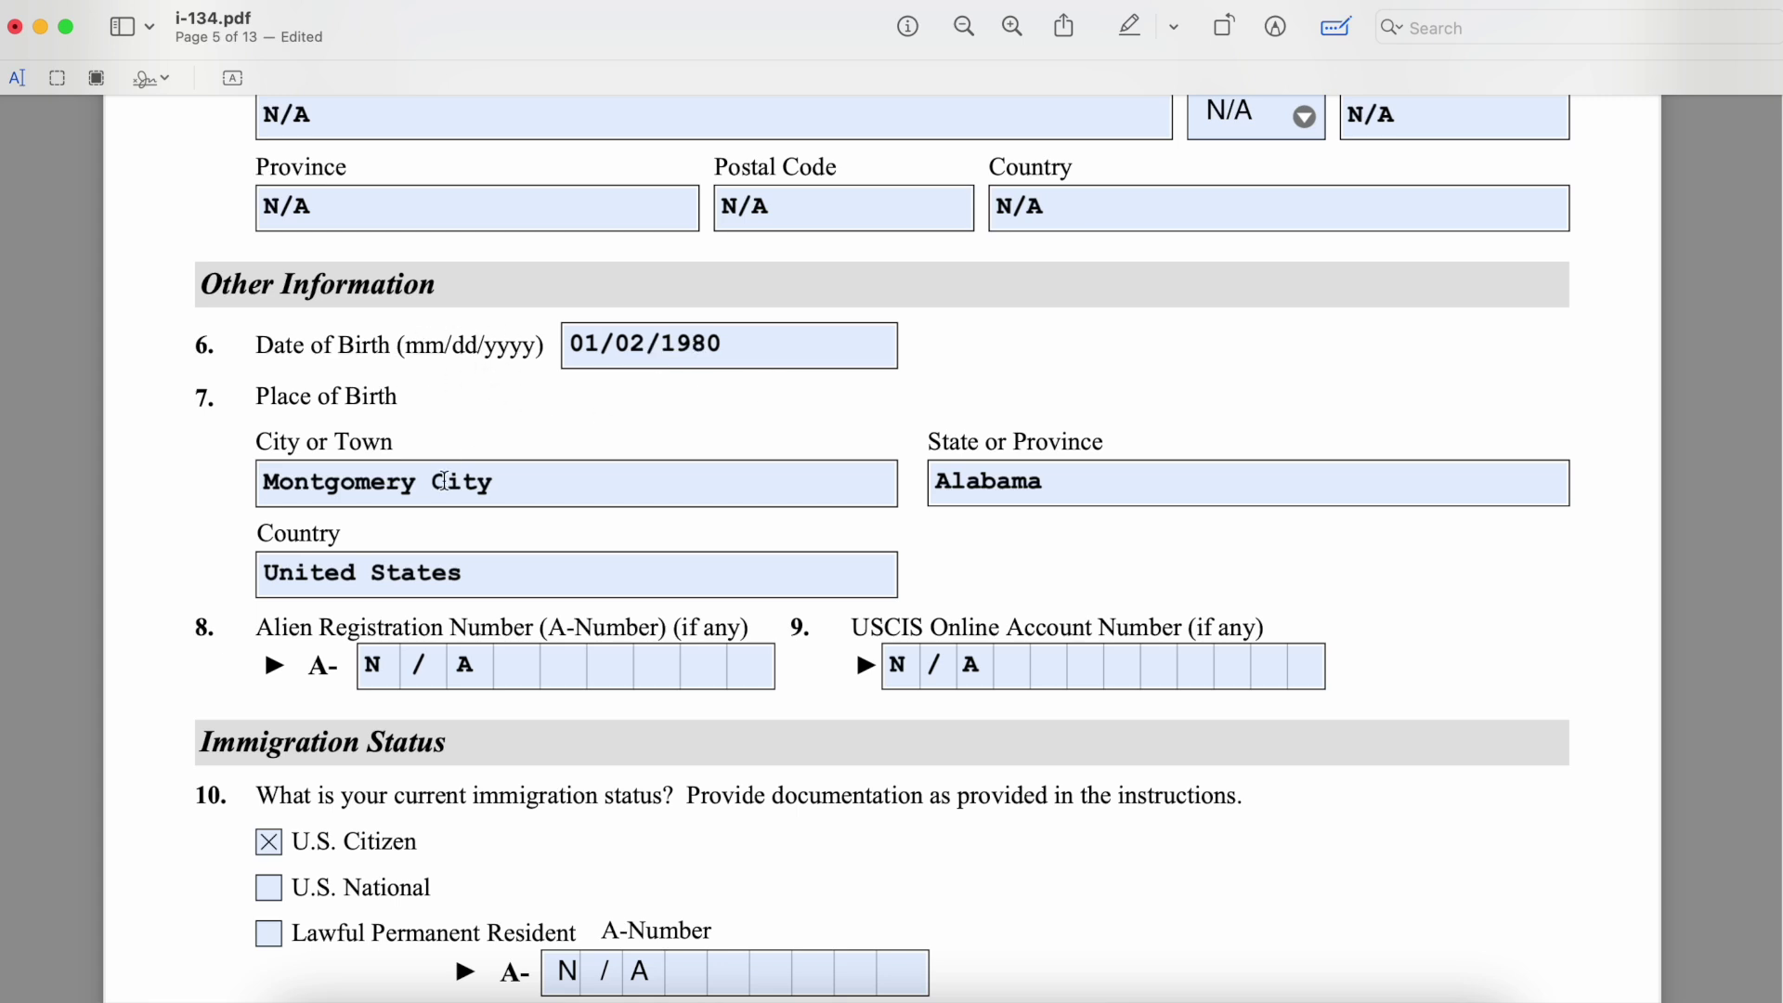
{"action": "scroll", "coordinate": [444, 480], "scroll_direction": "down", "scroll_amount": 1}
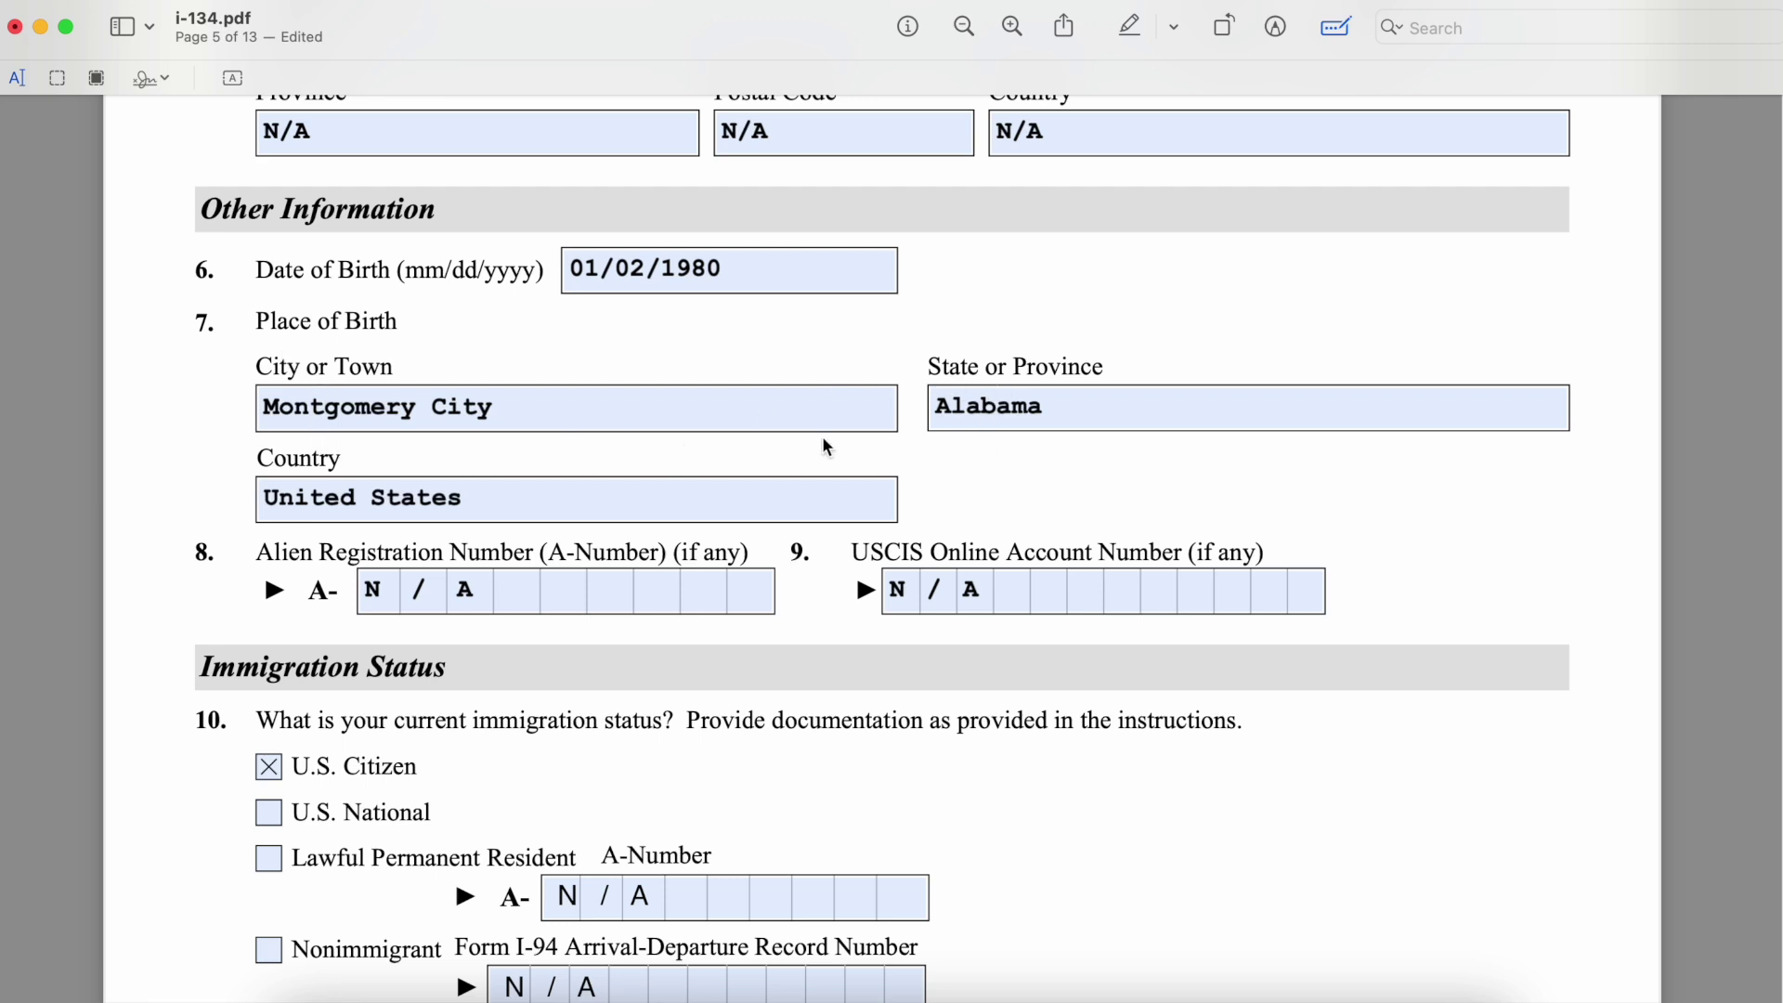
{"action": "scroll", "coordinate": [481, 528], "scroll_direction": "down", "scroll_amount": 3}
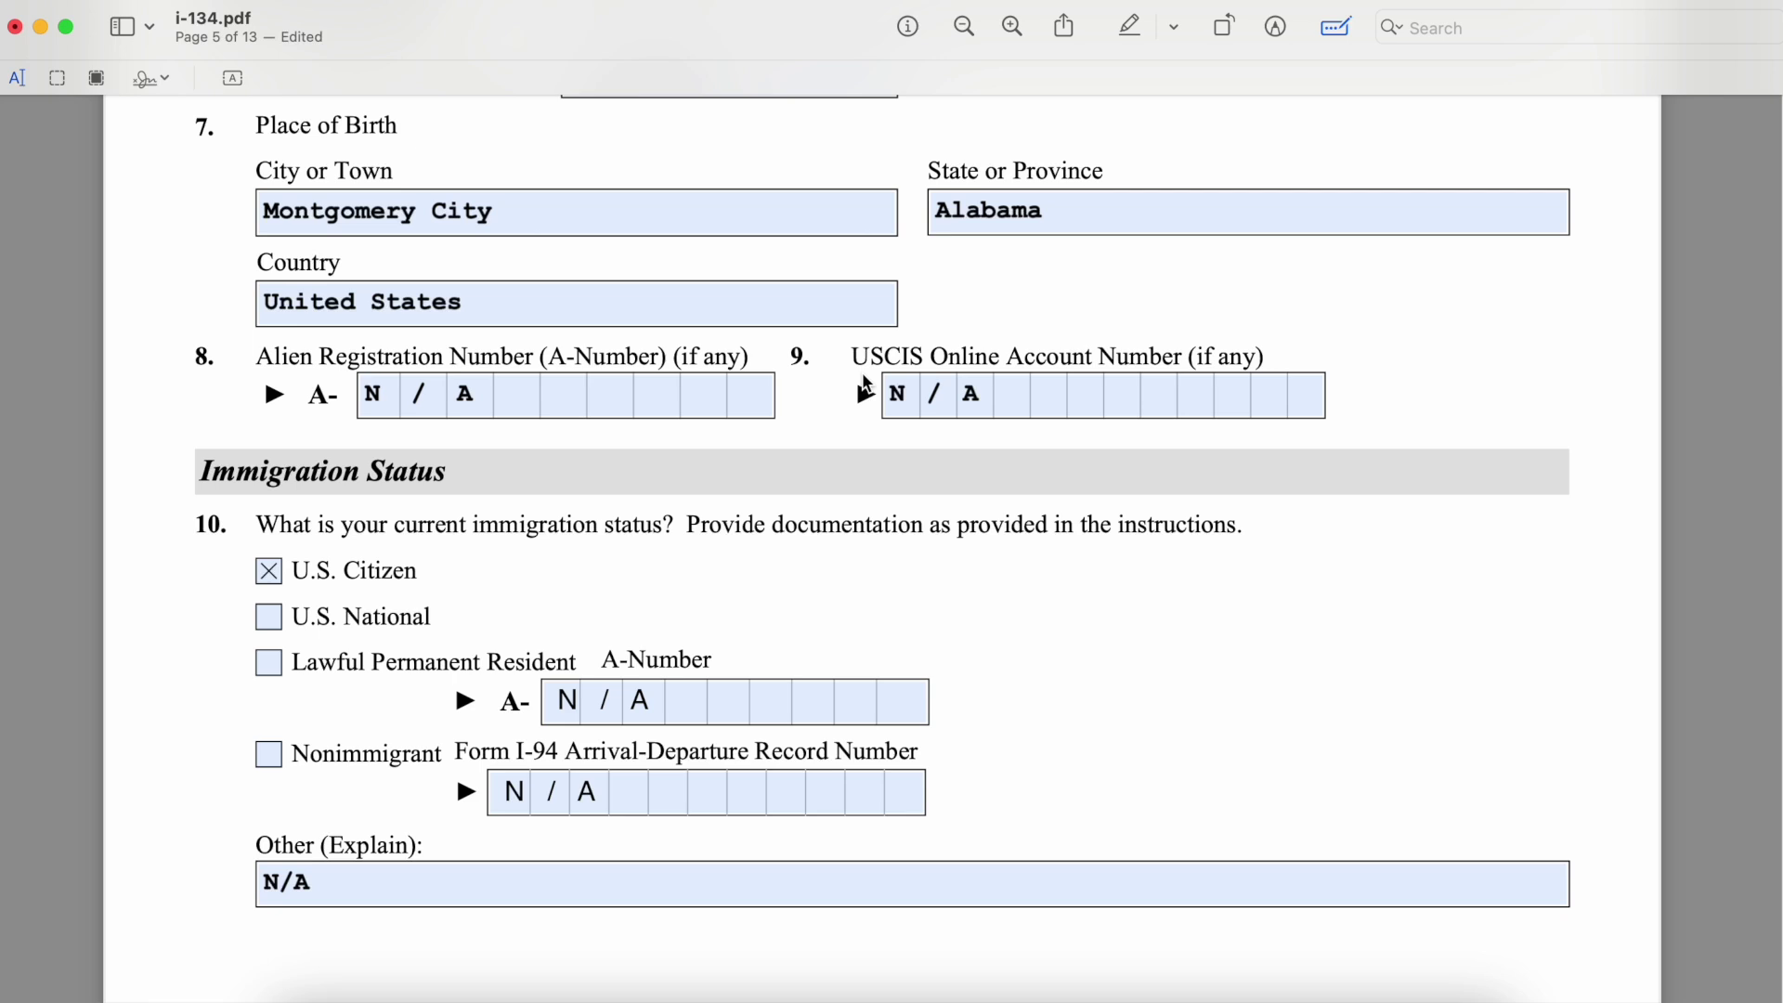
{"action": "scroll", "coordinate": [865, 384], "scroll_direction": "down", "scroll_amount": 2}
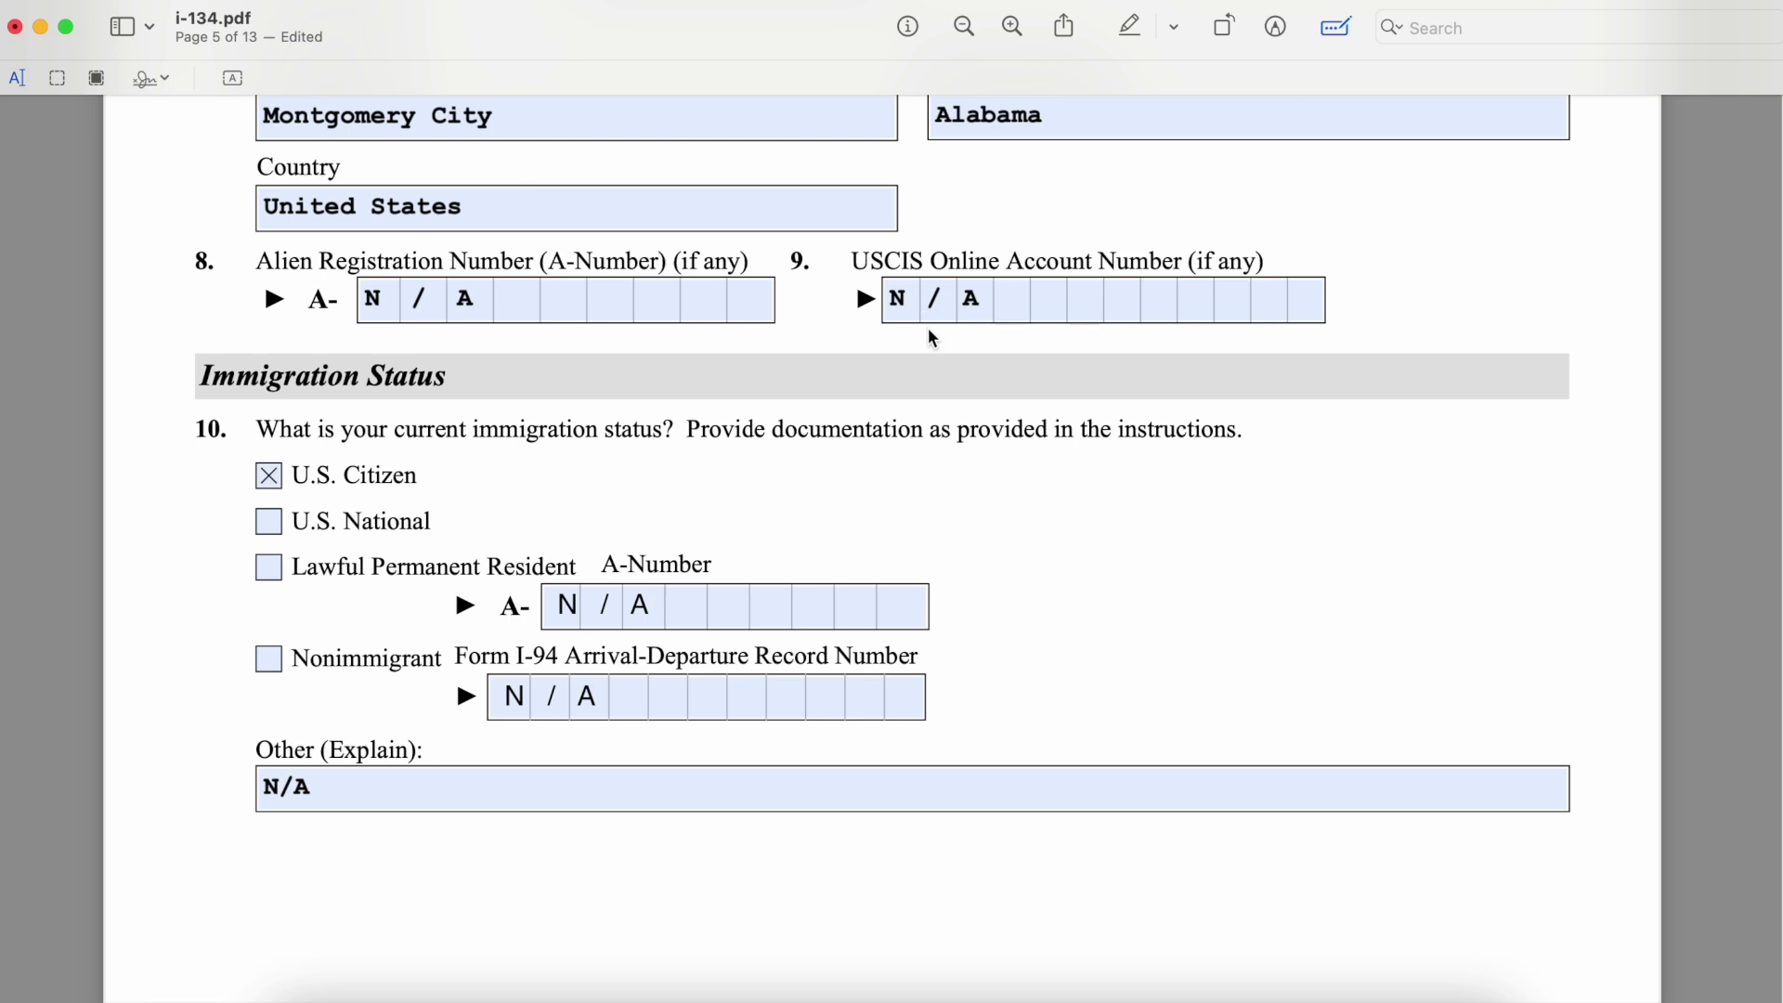
Examine the Item 10 Immigration Status options, including the A-Number, Form I-94 record number and Other explanation fields
{"action": "scroll", "coordinate": [300, 415], "scroll_direction": "down", "scroll_amount": 2}
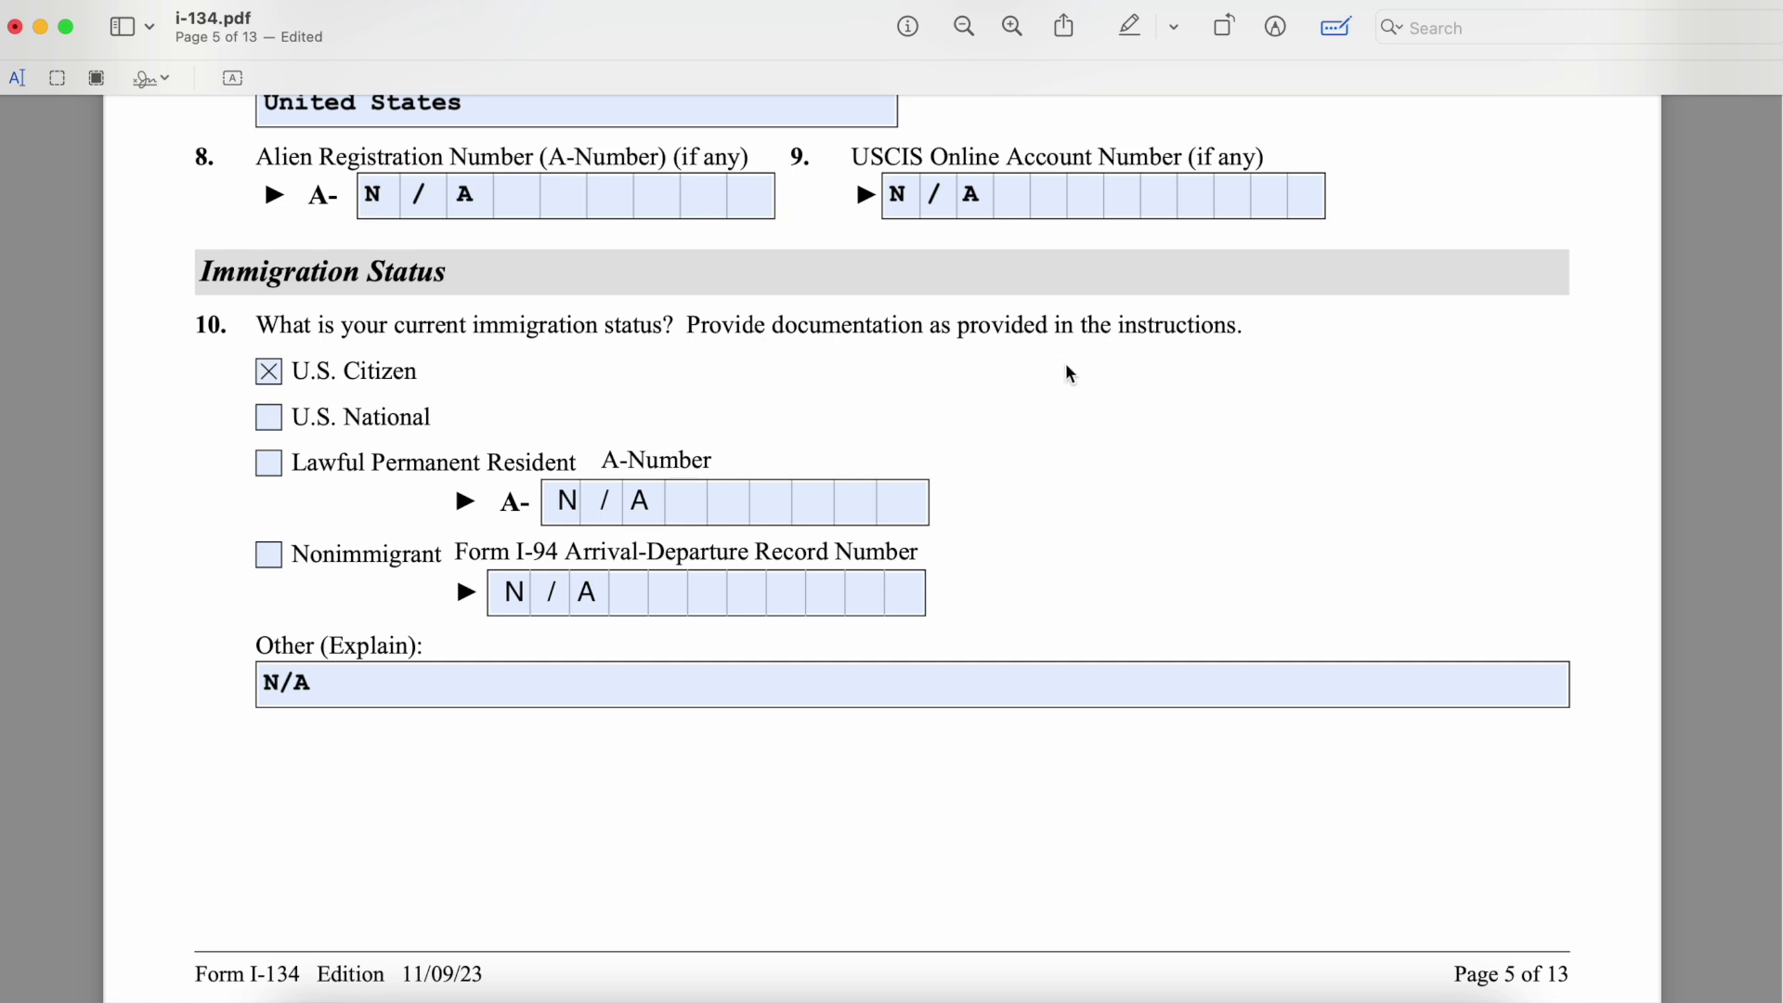
{"action": "scroll", "coordinate": [997, 419], "scroll_direction": "down", "scroll_amount": 2}
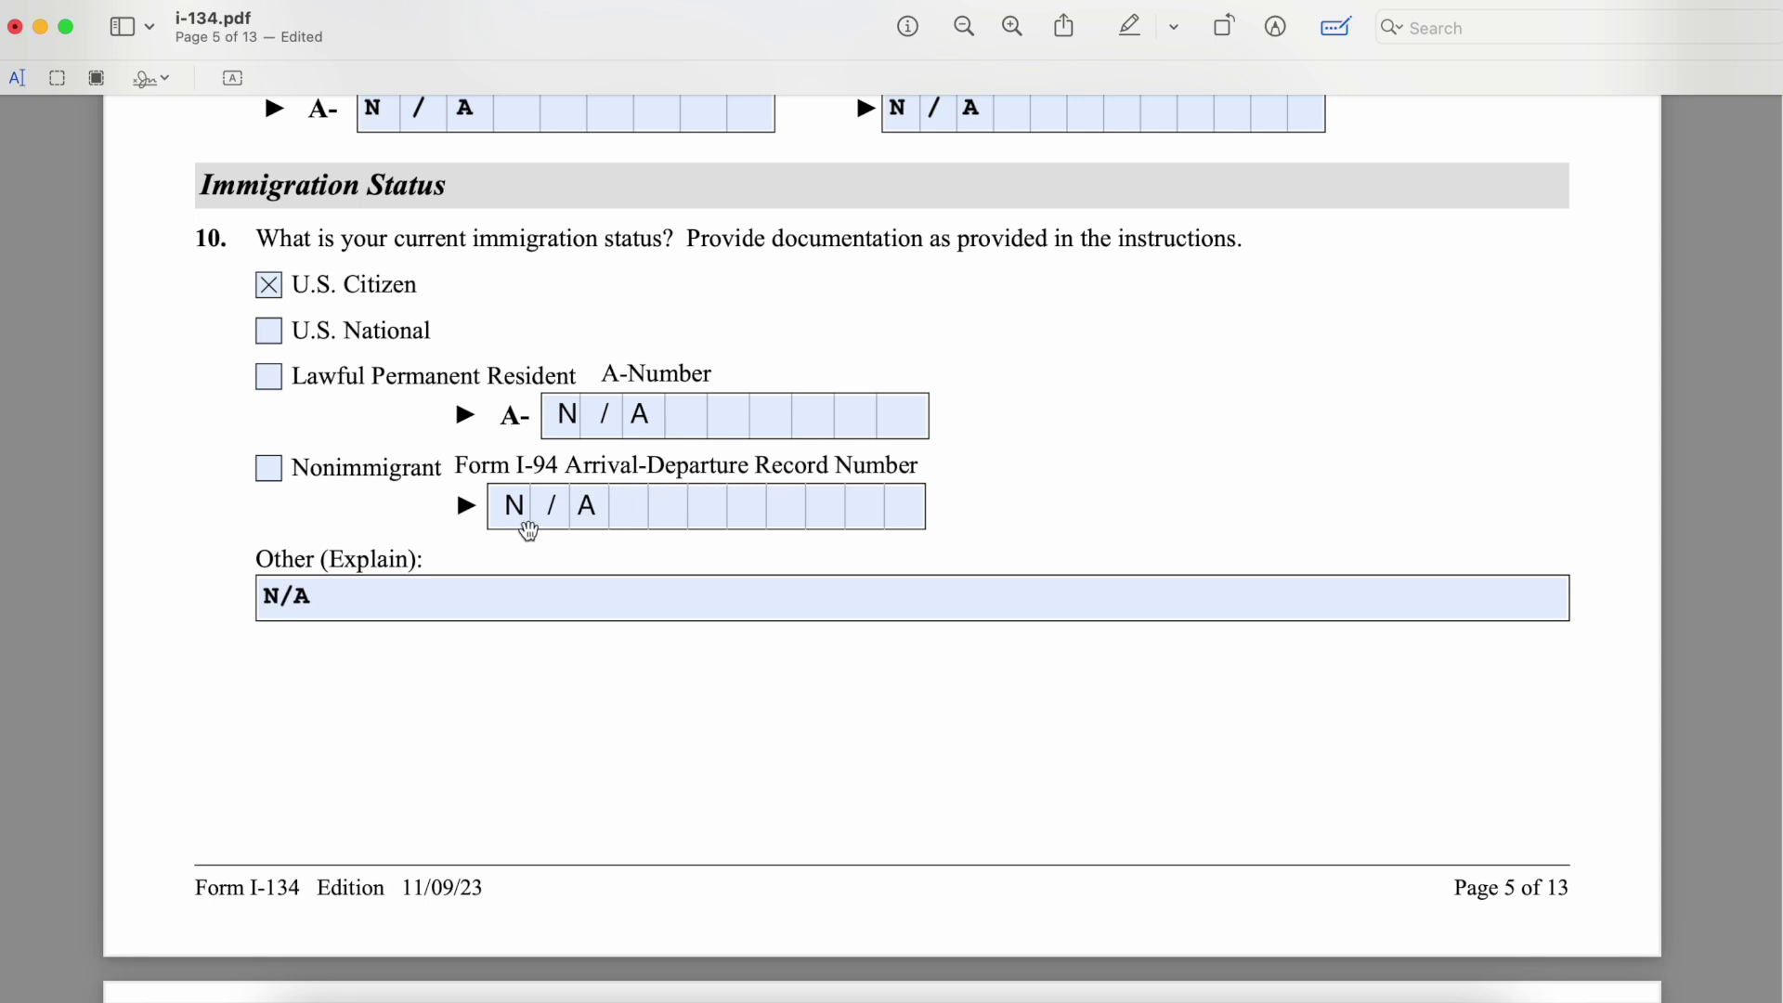
{"action": "scroll", "coordinate": [536, 529], "scroll_direction": "down", "scroll_amount": 3}
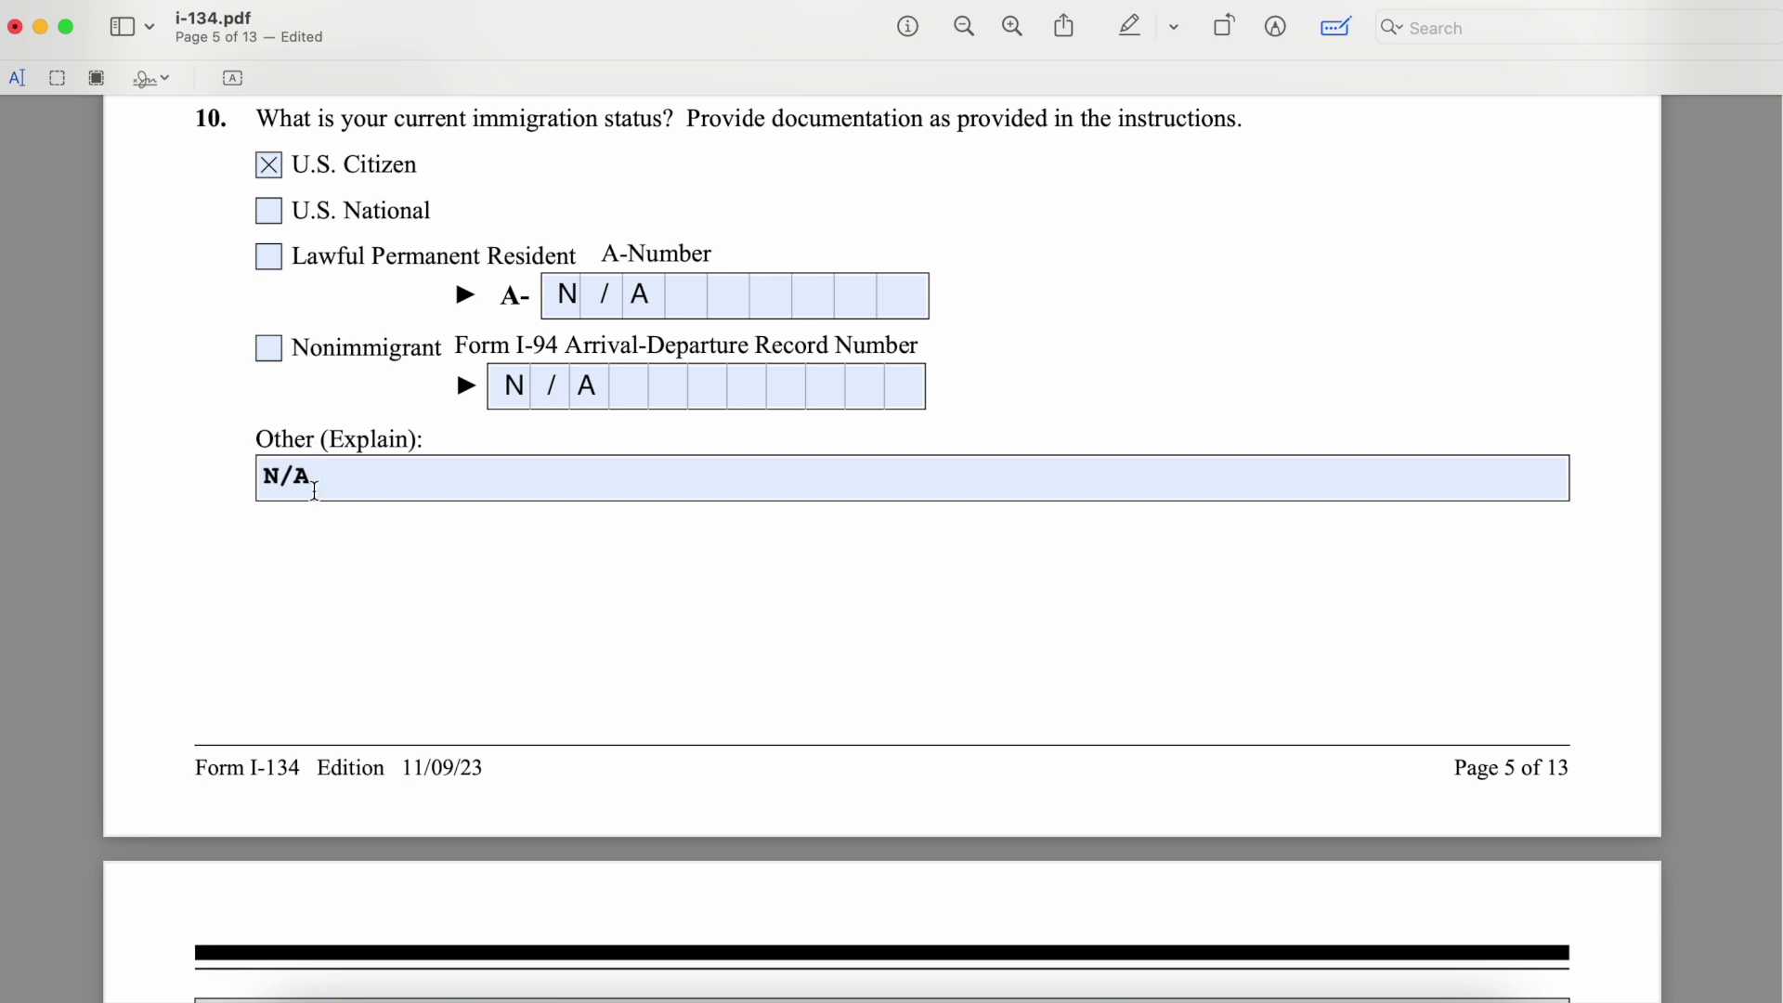
Review the Employment Information section on page 6, covering employment status, occupation, employer name and employer's address in Items 11 to 13
{"action": "scroll", "coordinate": [379, 665], "scroll_direction": "down", "scroll_amount": 10}
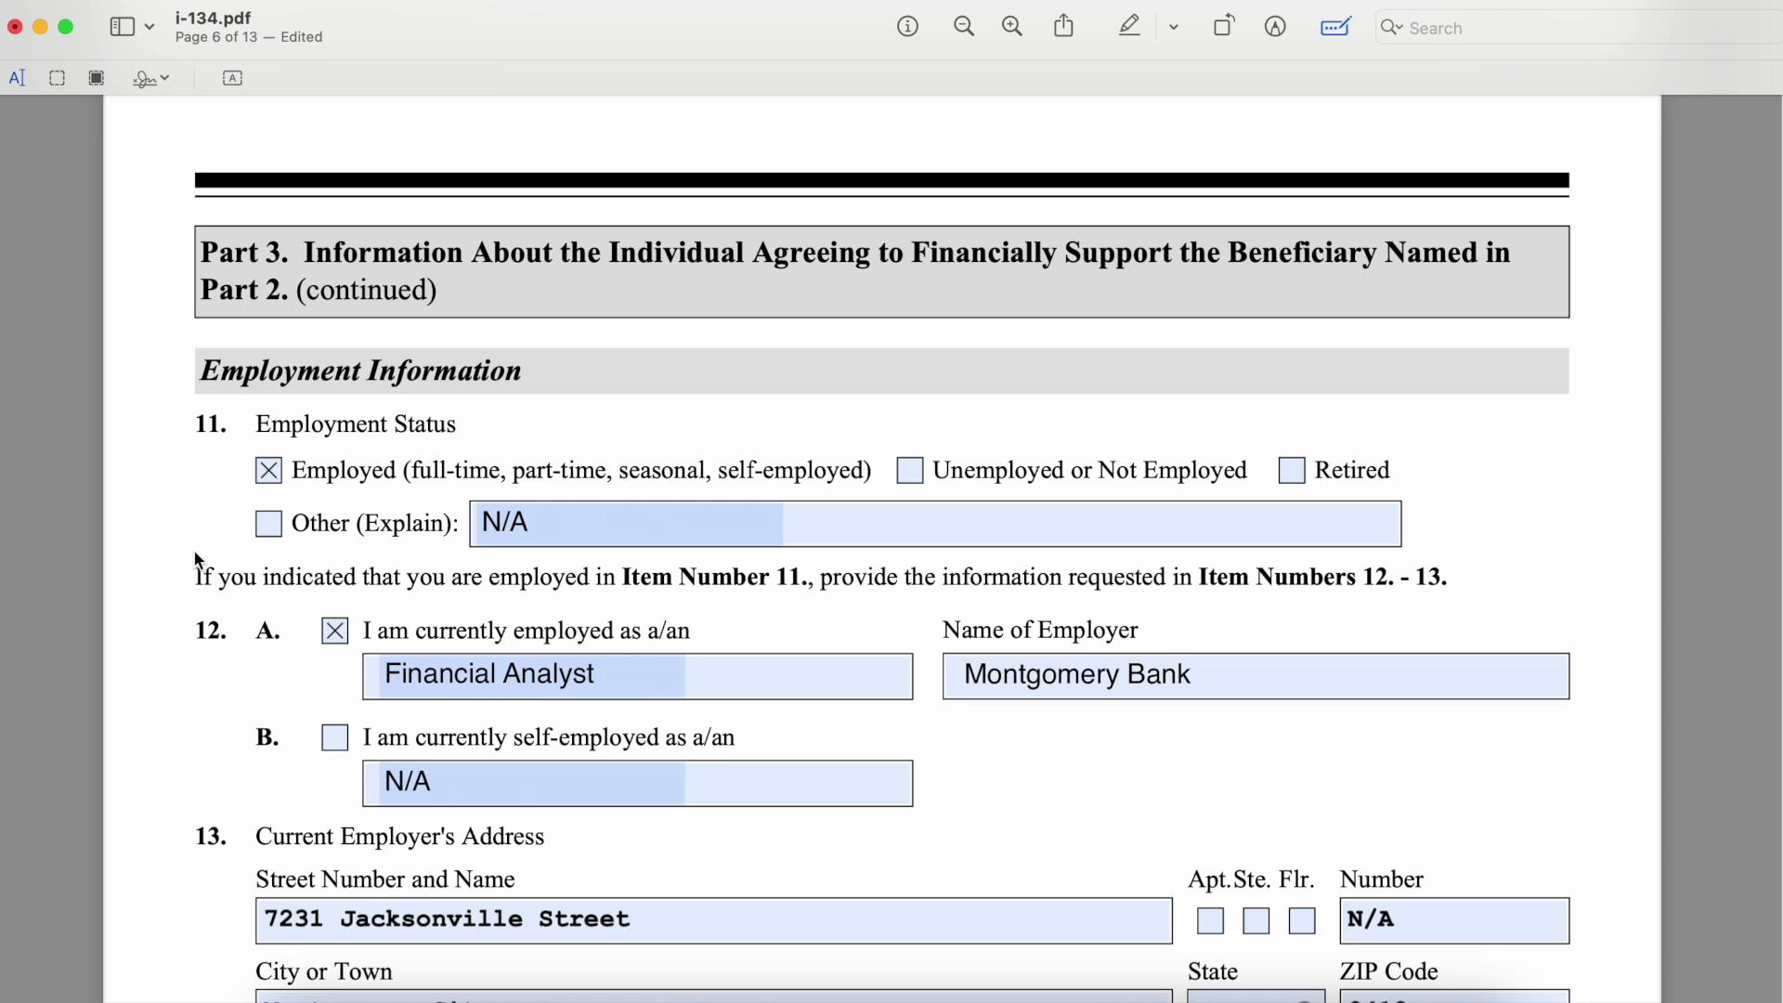
{"action": "scroll", "coordinate": [197, 557], "scroll_direction": "down", "scroll_amount": 2}
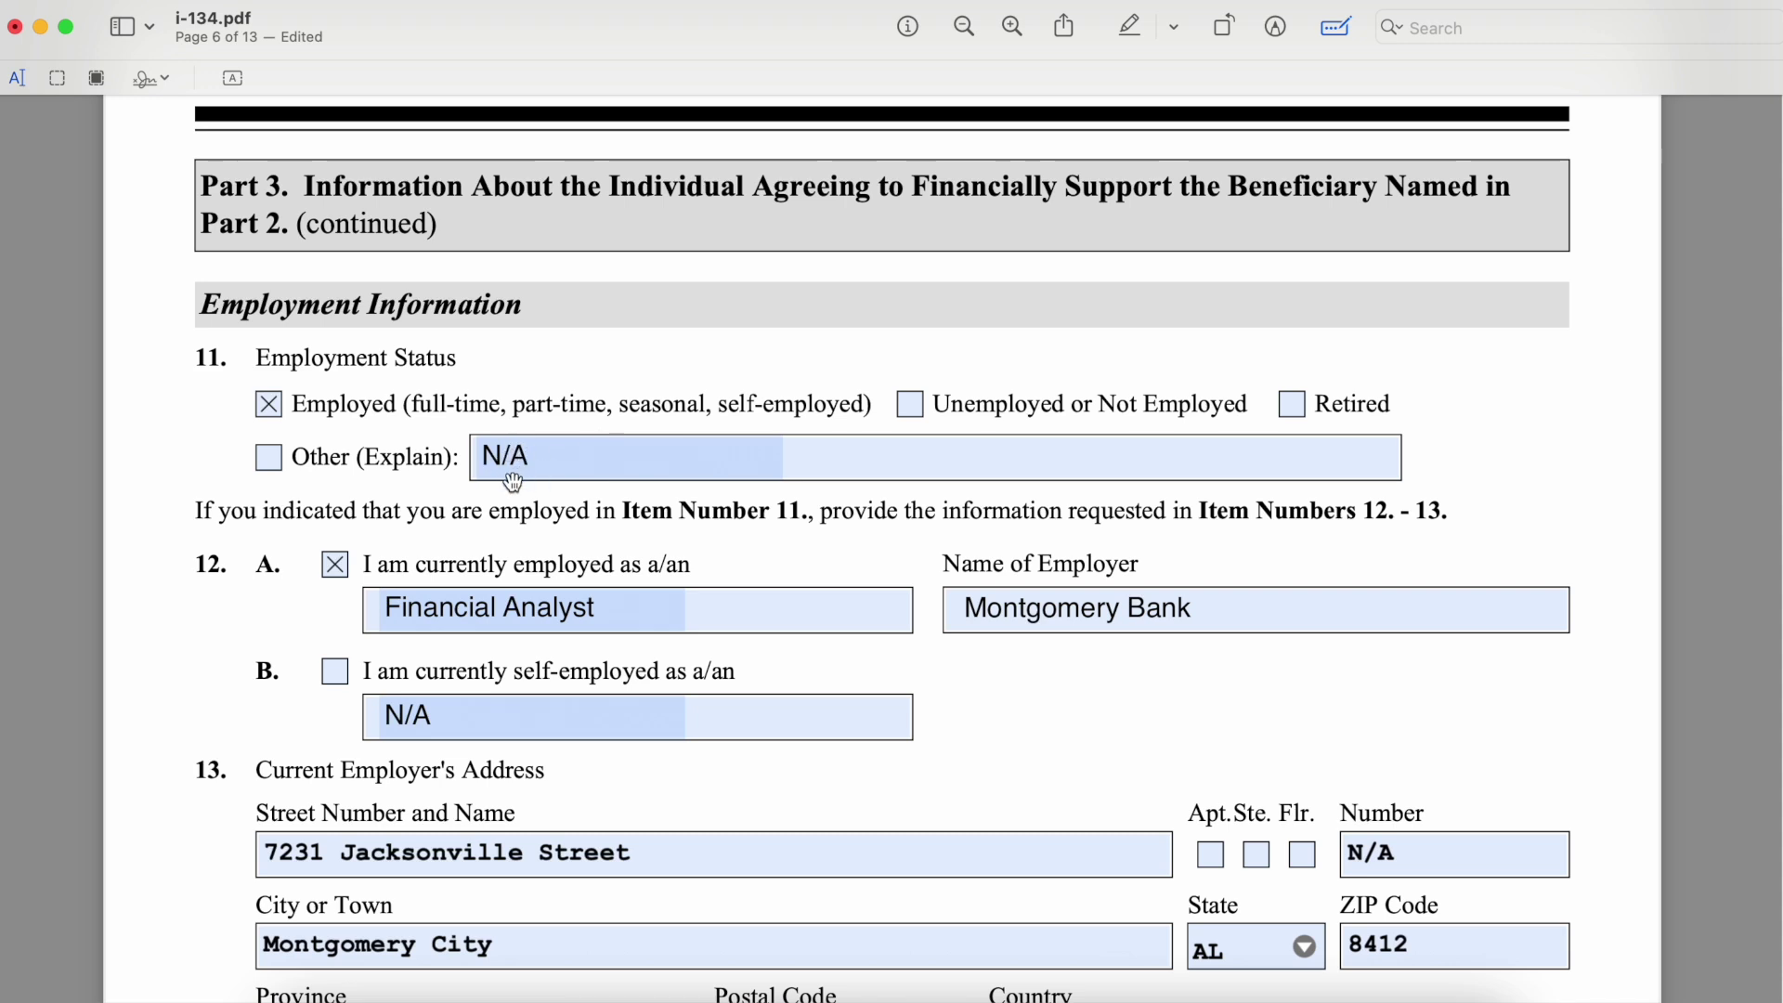
{"action": "scroll", "coordinate": [494, 605], "scroll_direction": "down", "scroll_amount": 2}
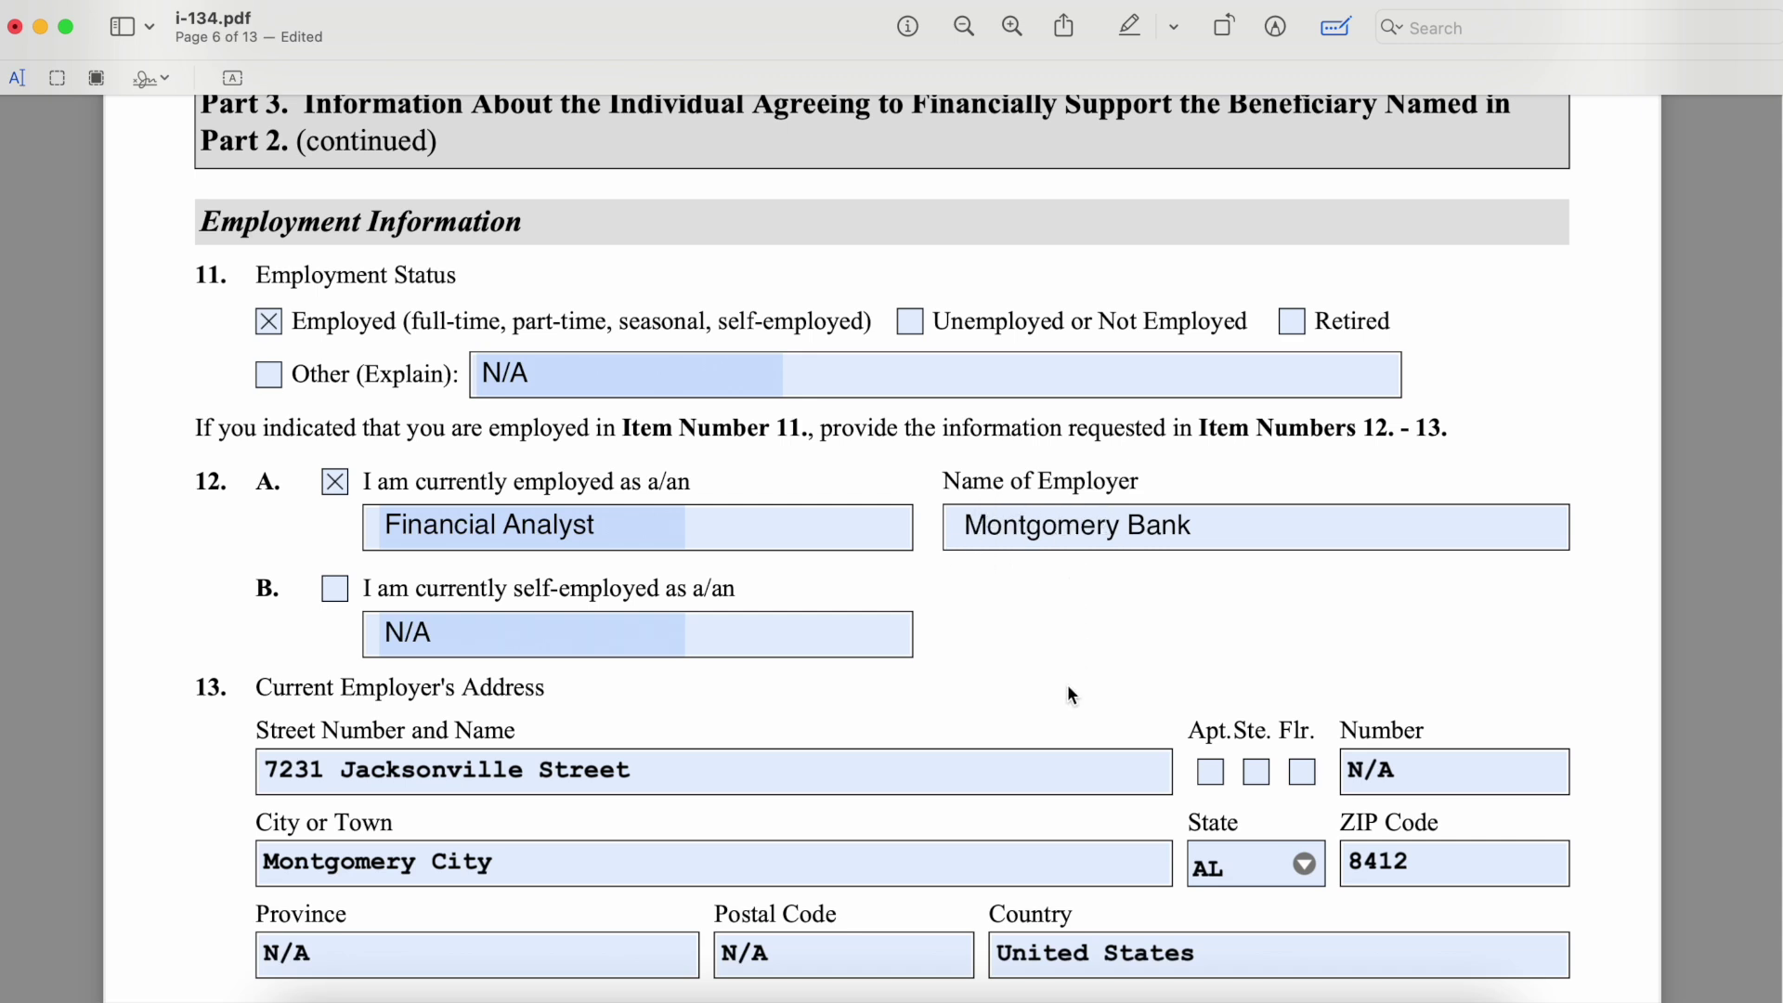
{"action": "scroll", "coordinate": [1073, 697], "scroll_direction": "down", "scroll_amount": 3}
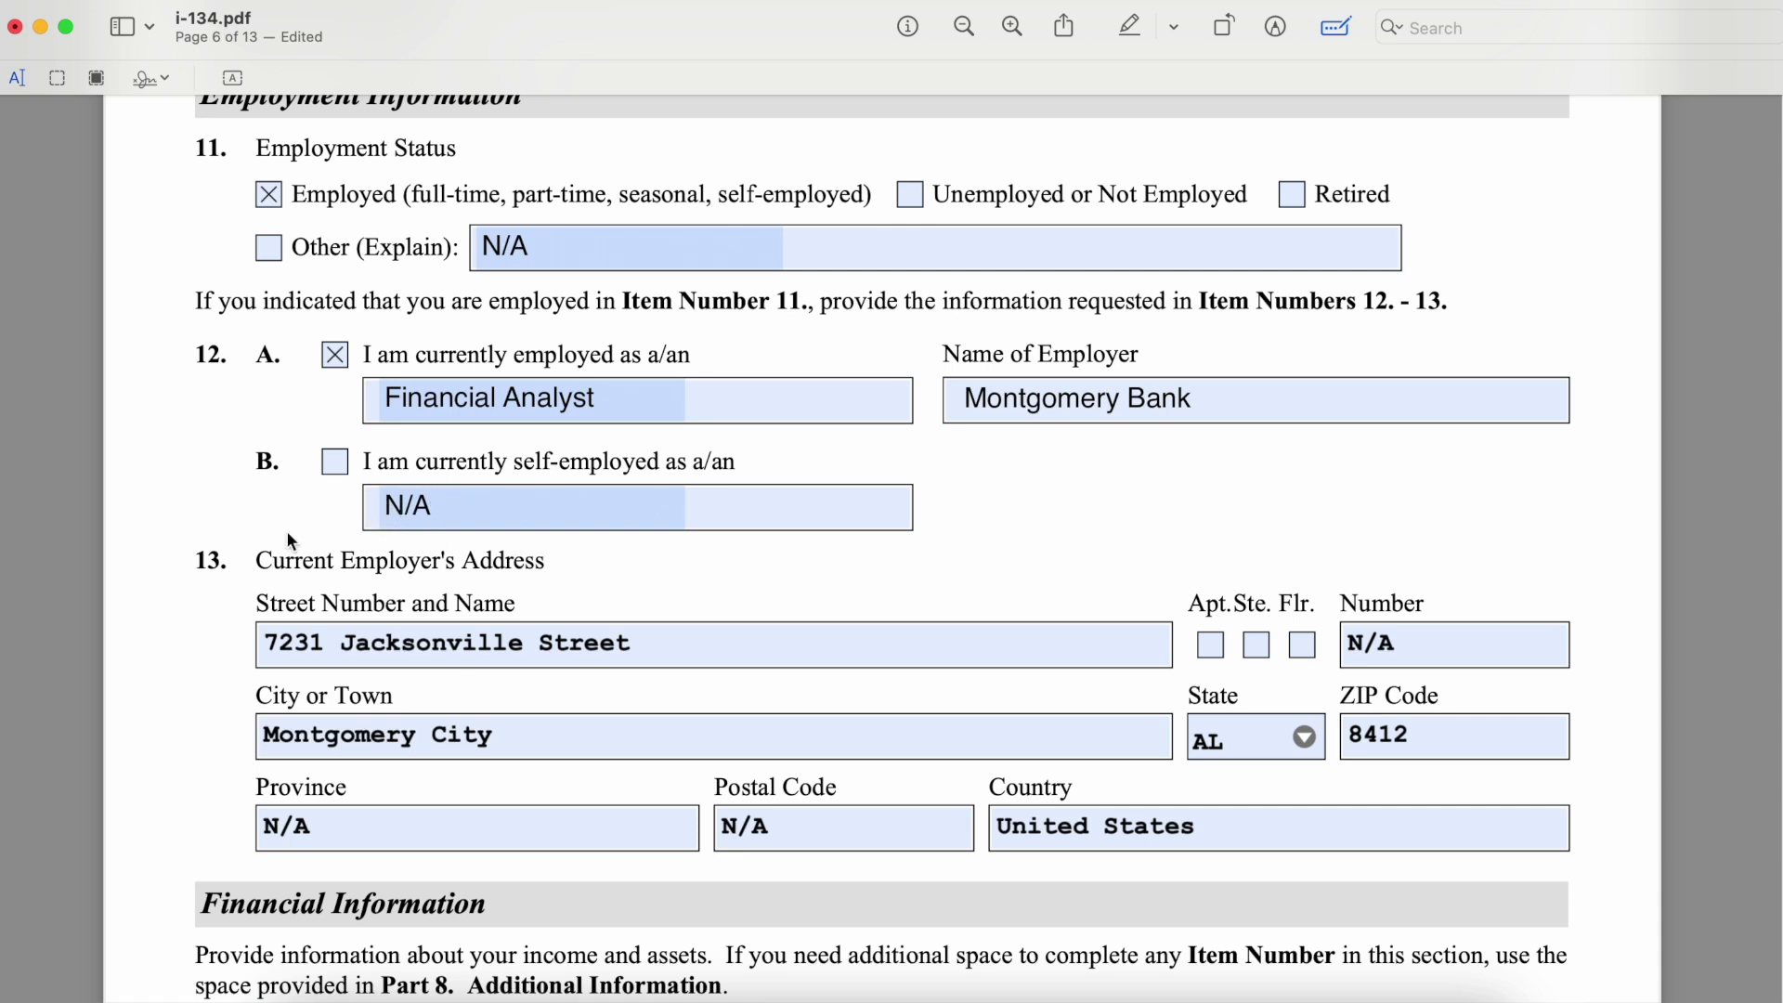
{"action": "scroll", "coordinate": [267, 522], "scroll_direction": "down", "scroll_amount": 3}
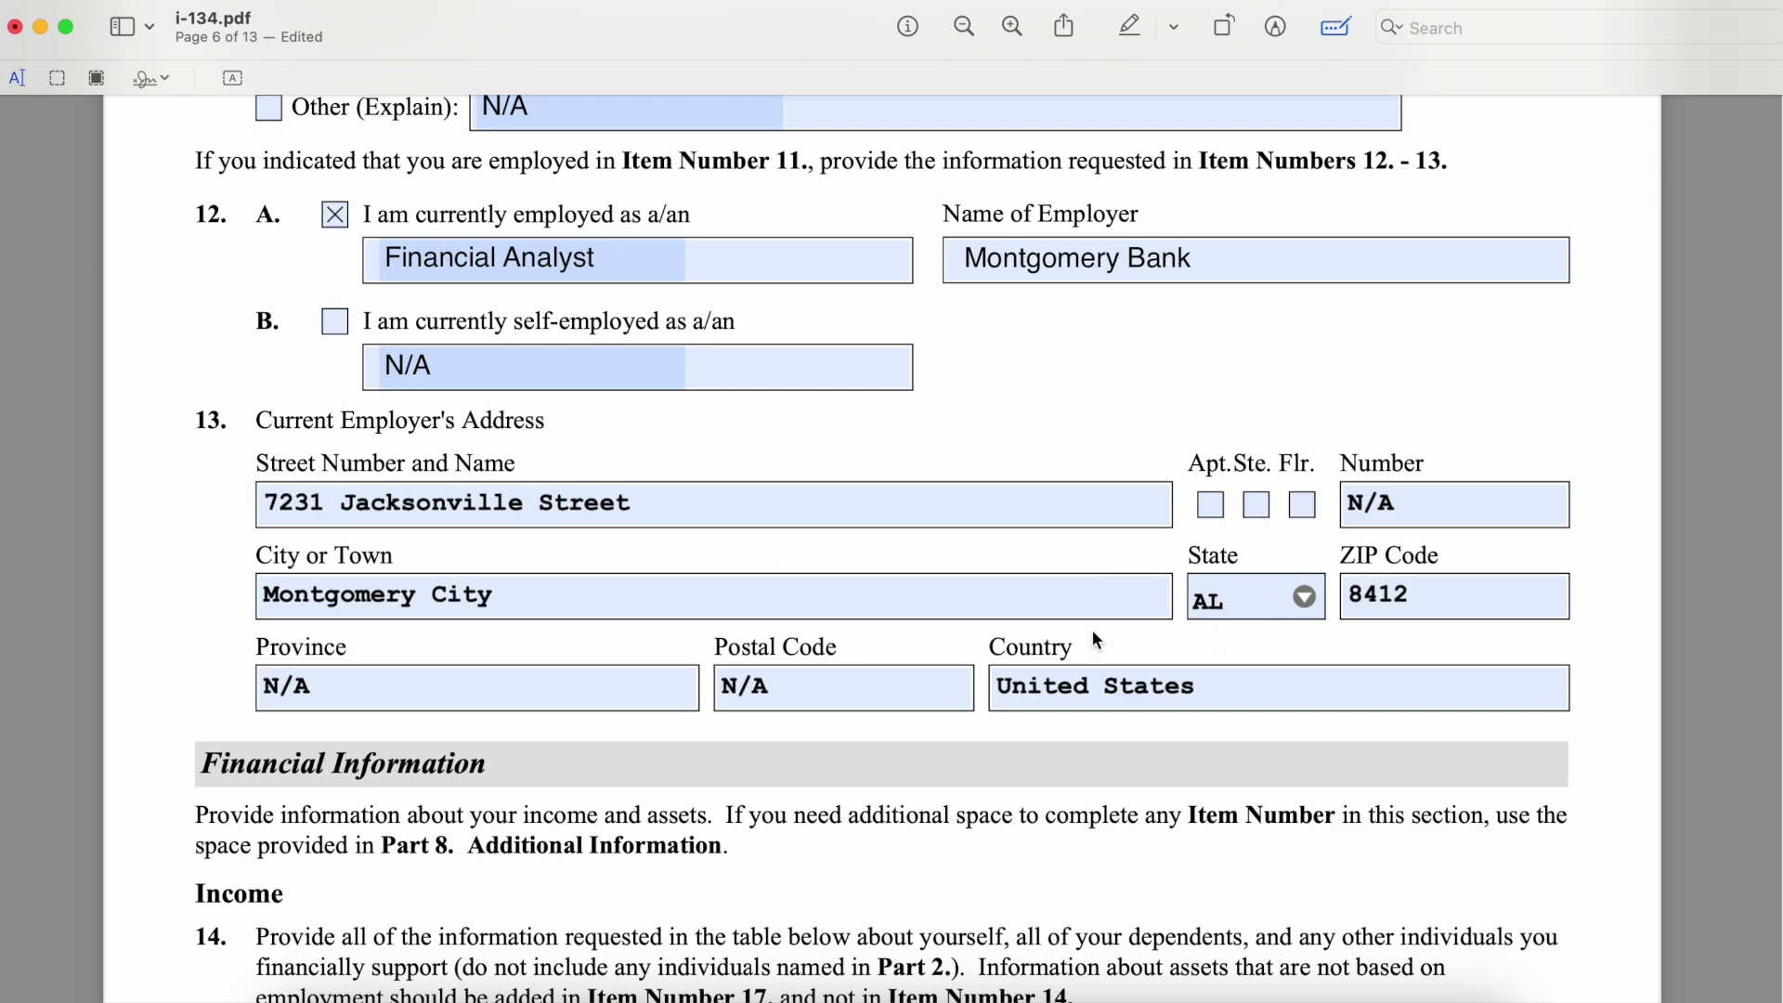
{"action": "scroll", "coordinate": [951, 637], "scroll_direction": "down", "scroll_amount": 4}
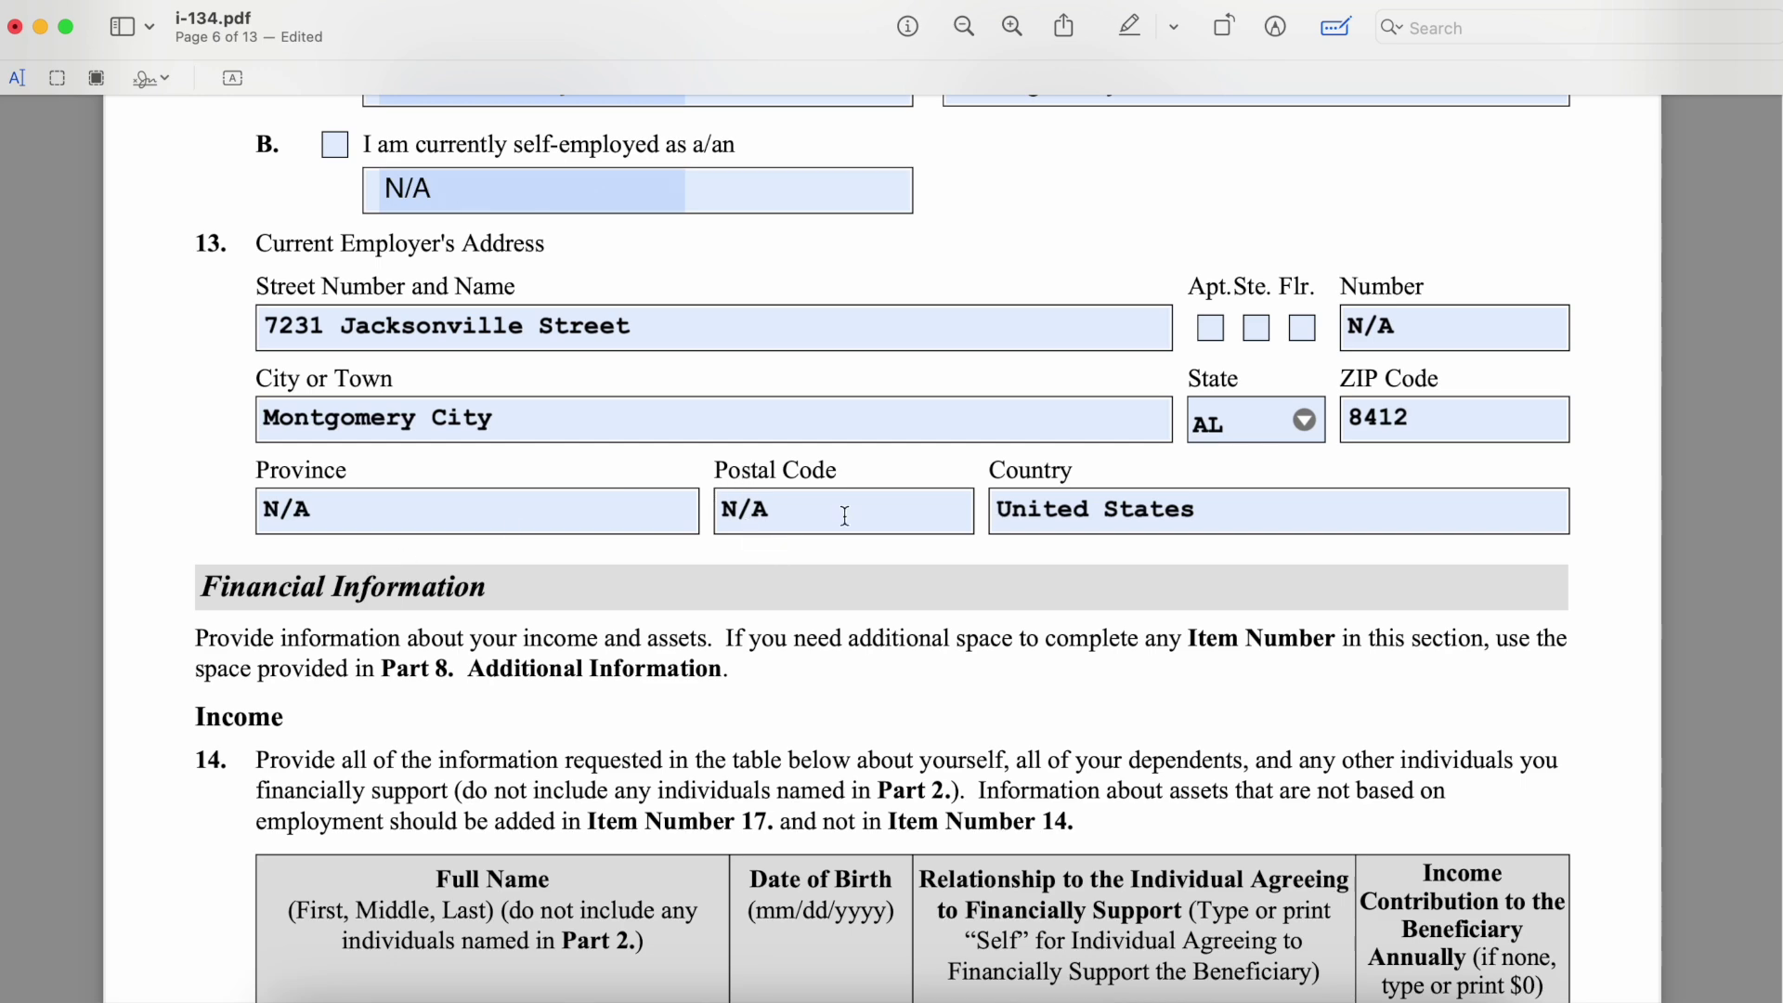
Examine the Financial Information section's Item 14 income table, covering its instructions, columns, number of dependents and total income
{"action": "scroll", "coordinate": [984, 515], "scroll_direction": "down", "scroll_amount": 9}
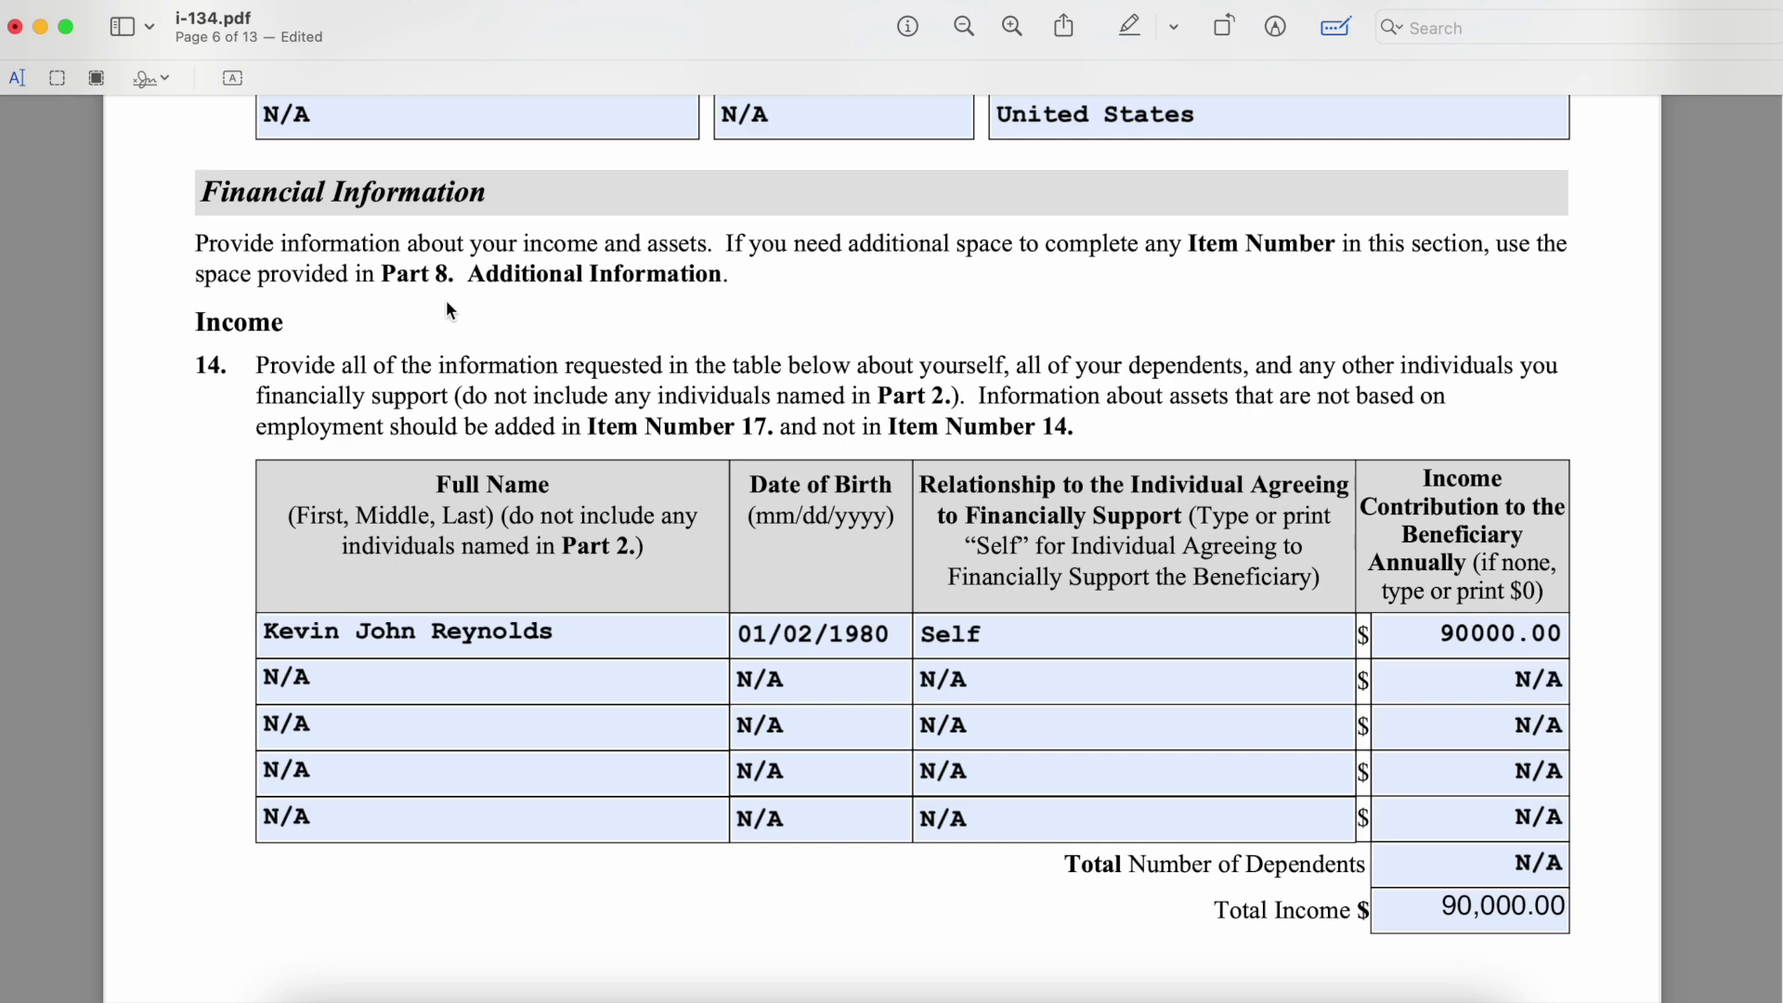
{"action": "scroll", "coordinate": [657, 340], "scroll_direction": "down", "scroll_amount": 3}
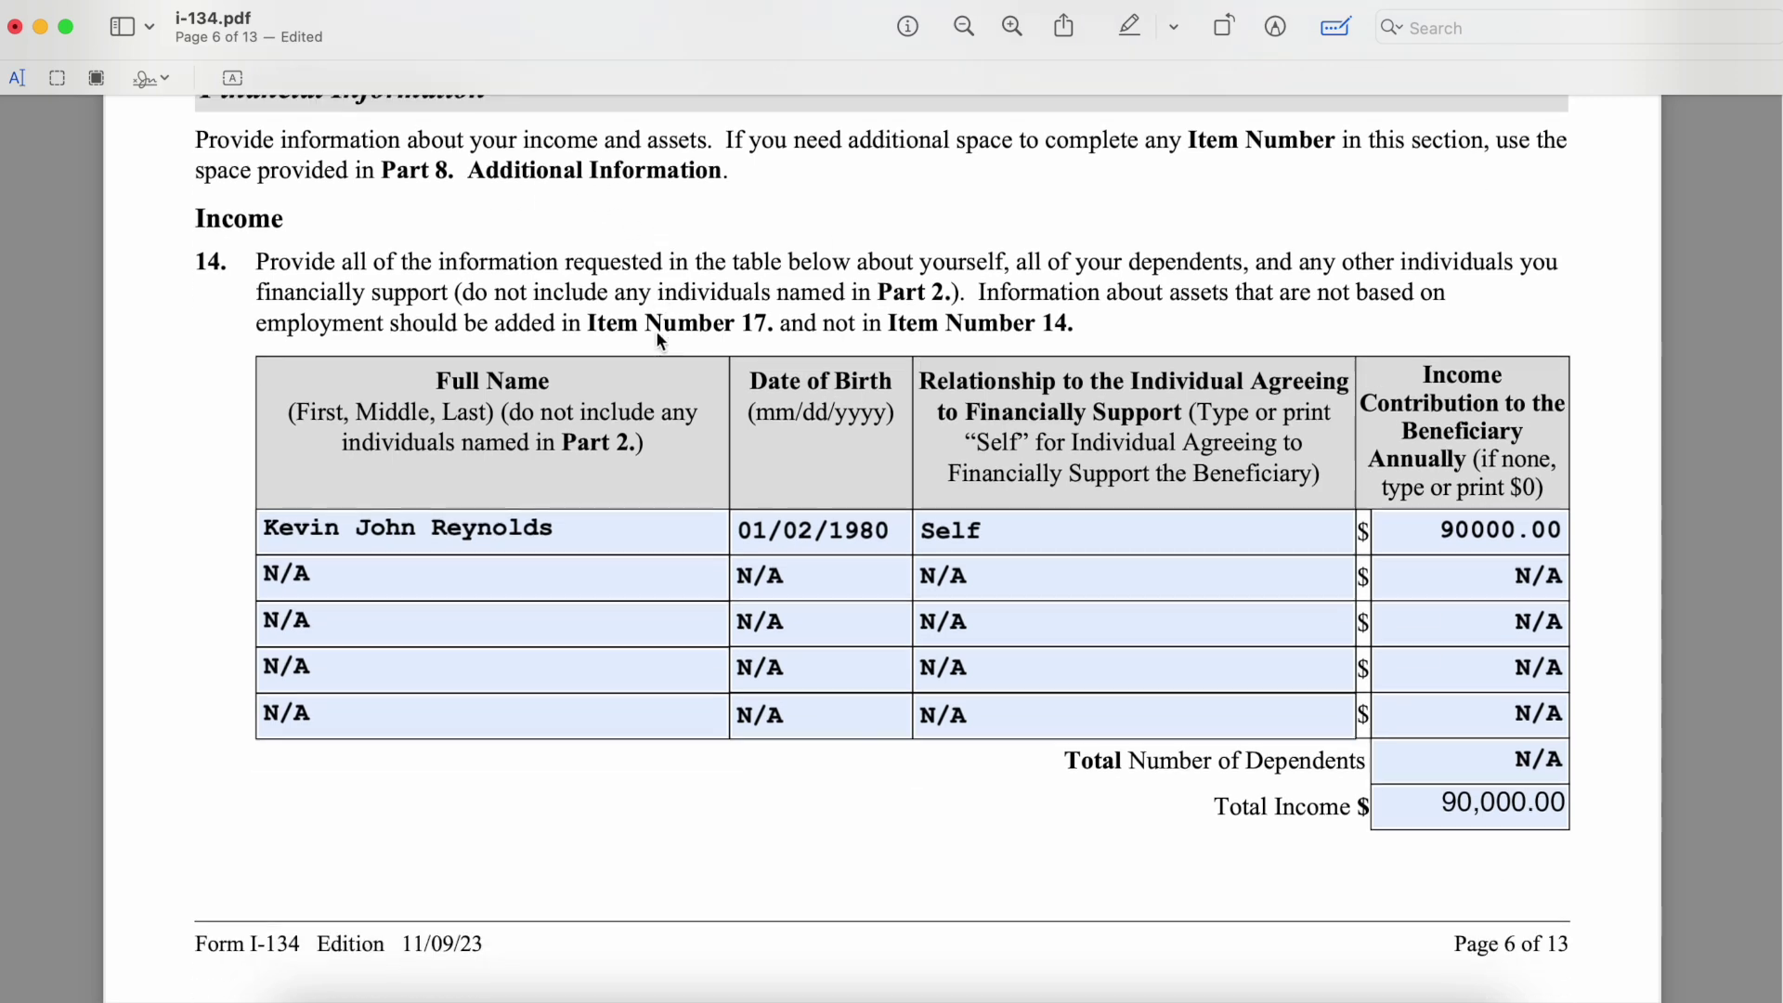
{"action": "scroll", "coordinate": [261, 321], "scroll_direction": "down", "scroll_amount": 1}
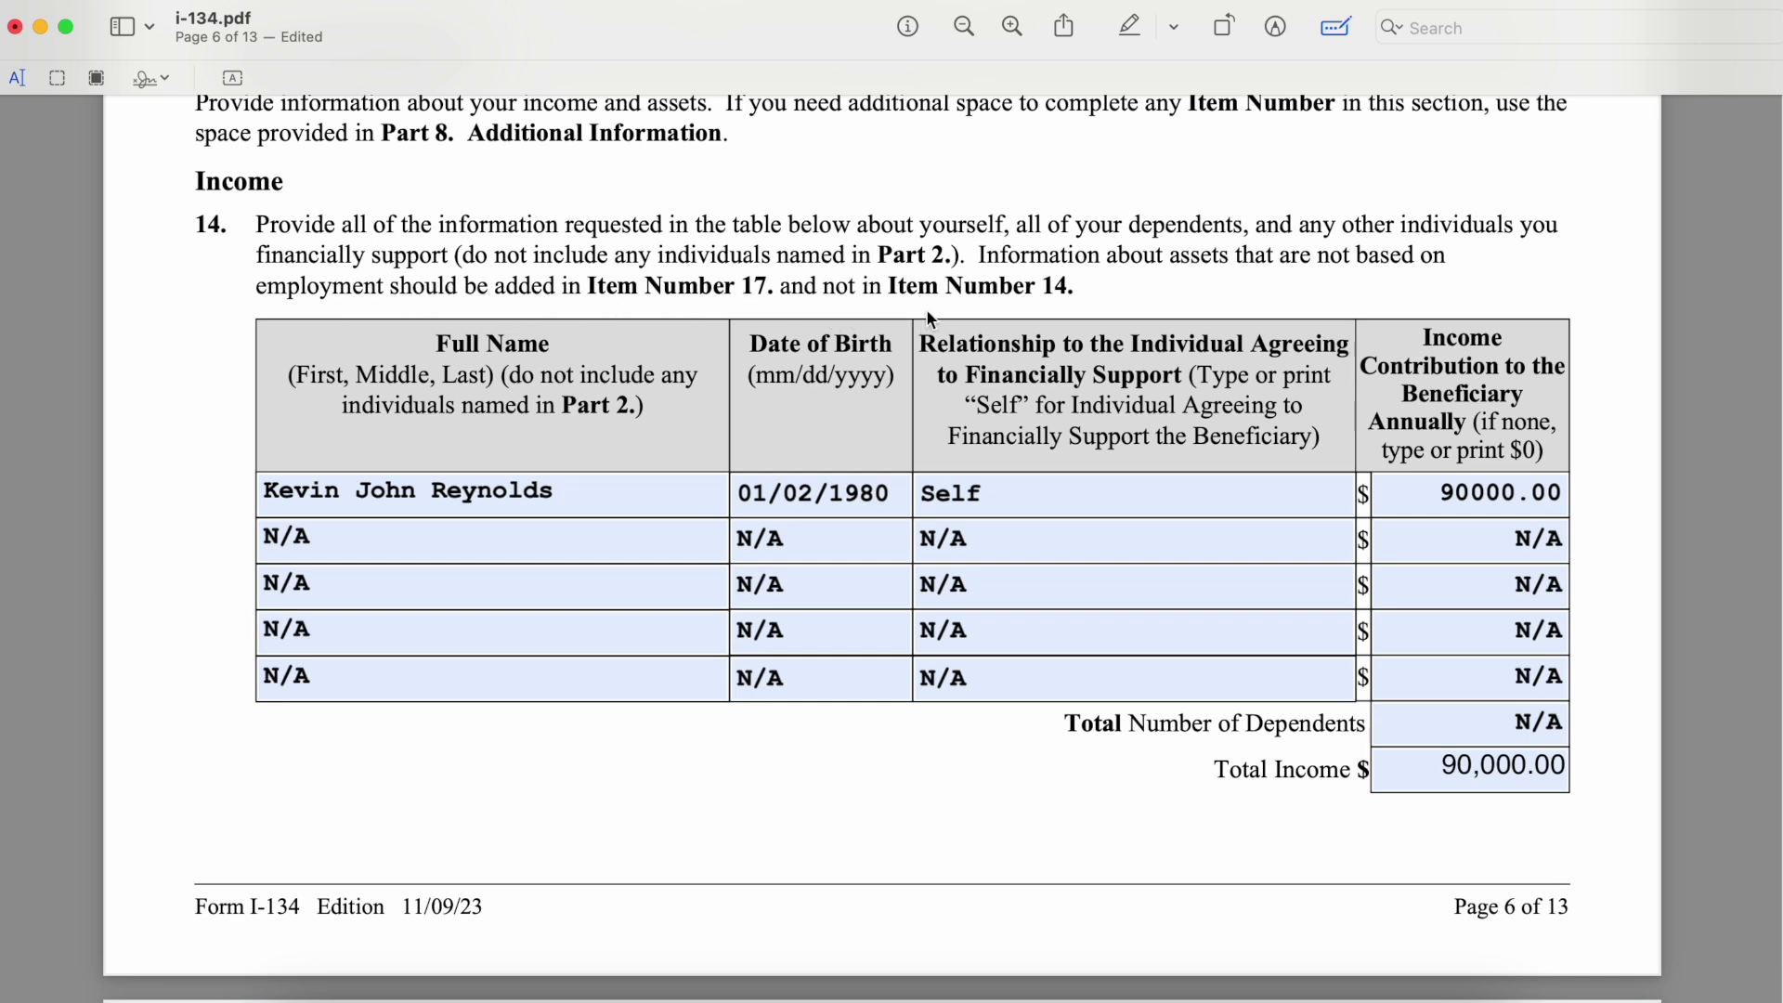
{"action": "scroll", "coordinate": [927, 316], "scroll_direction": "down", "scroll_amount": 4}
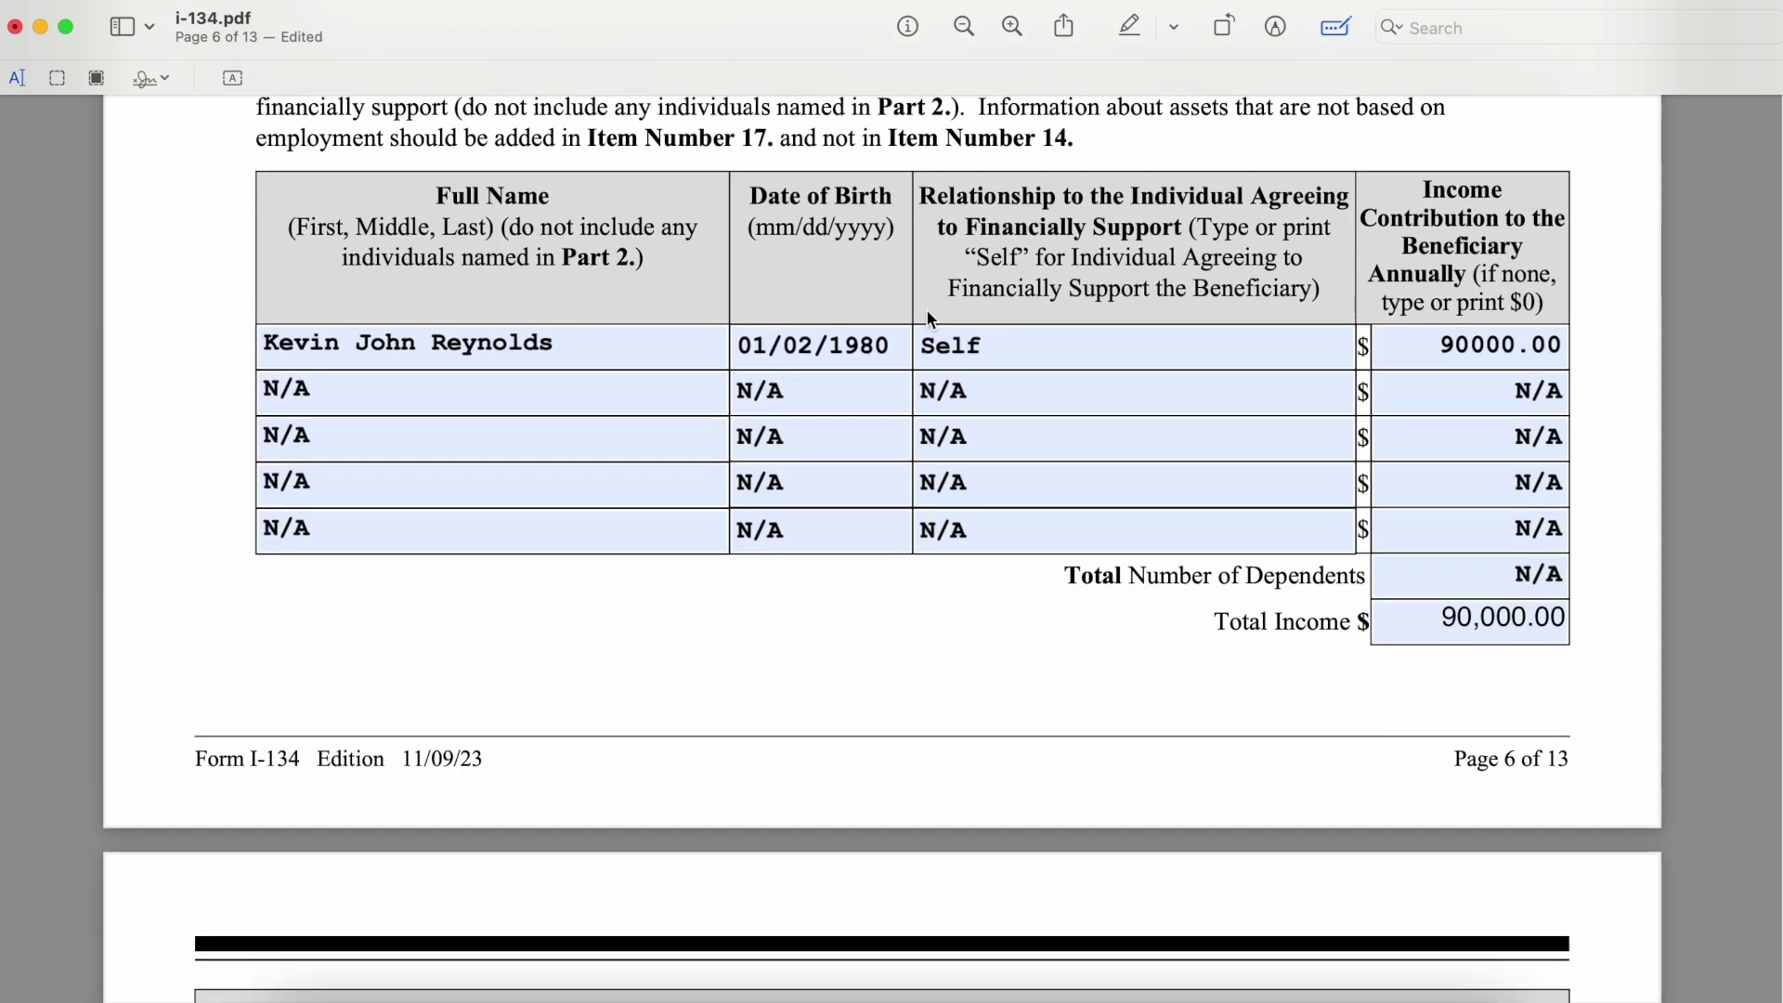
{"action": "scroll", "coordinate": [678, 399], "scroll_direction": "up", "scroll_amount": 4}
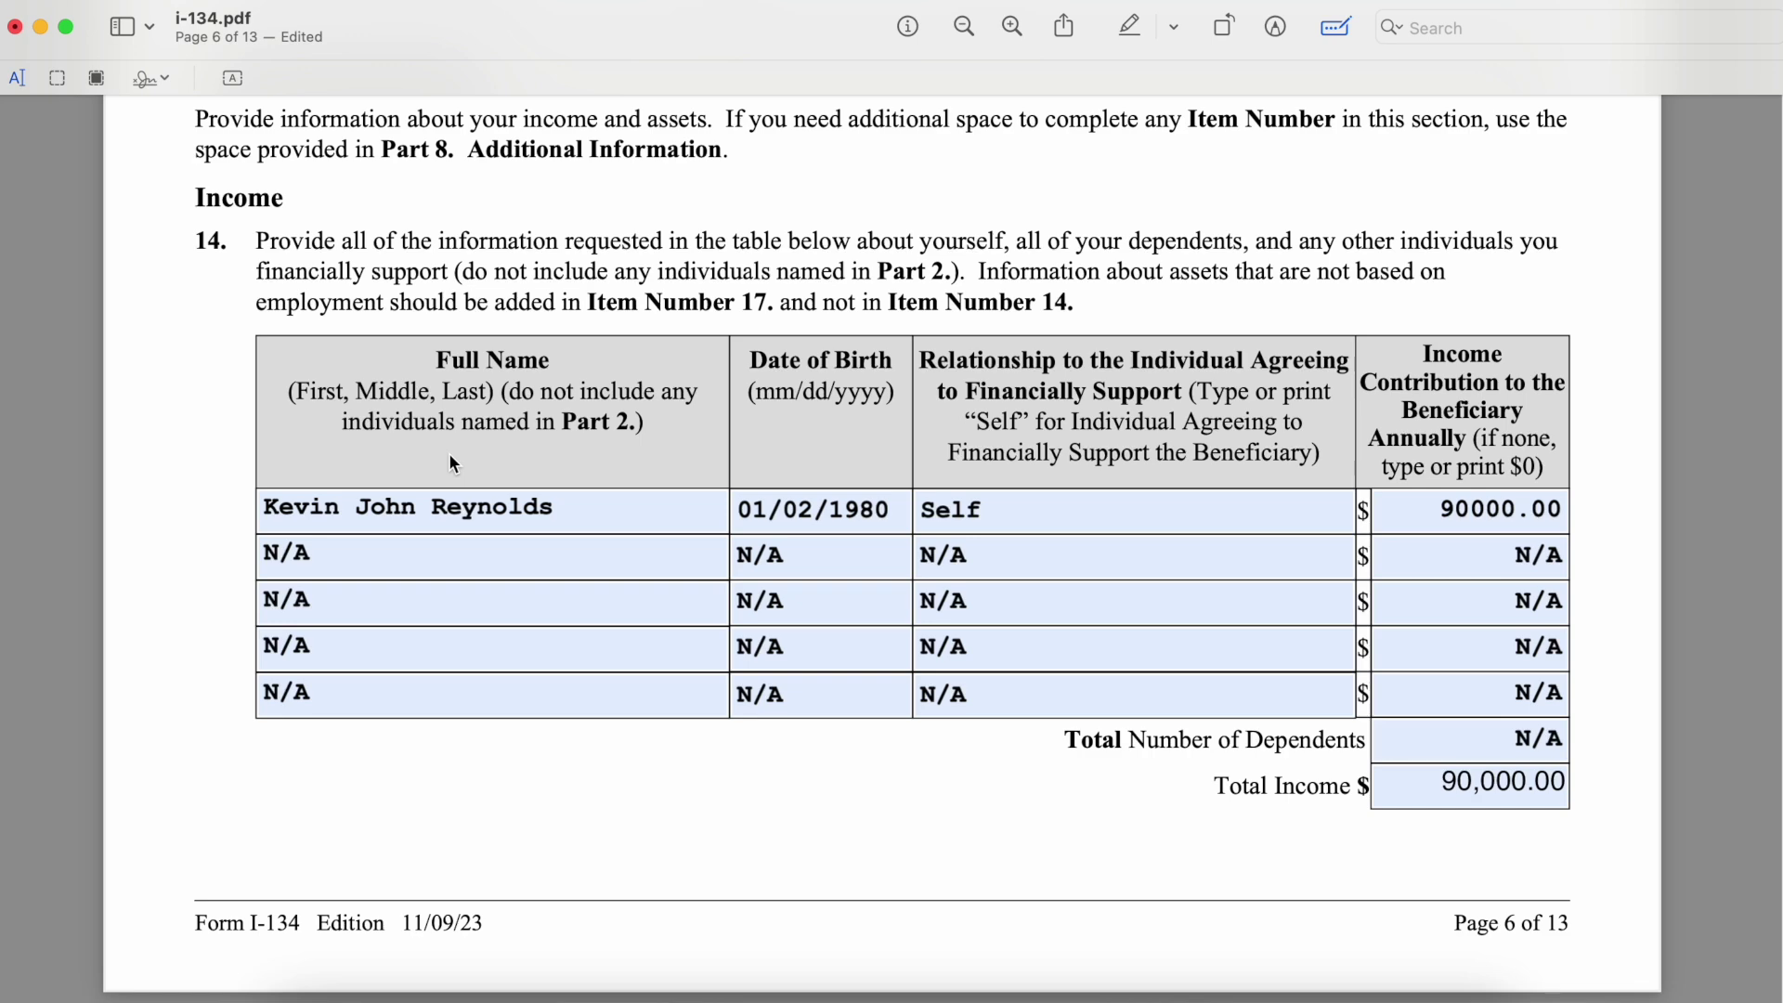
{"action": "scroll", "coordinate": [452, 456], "scroll_direction": "up", "scroll_amount": 10}
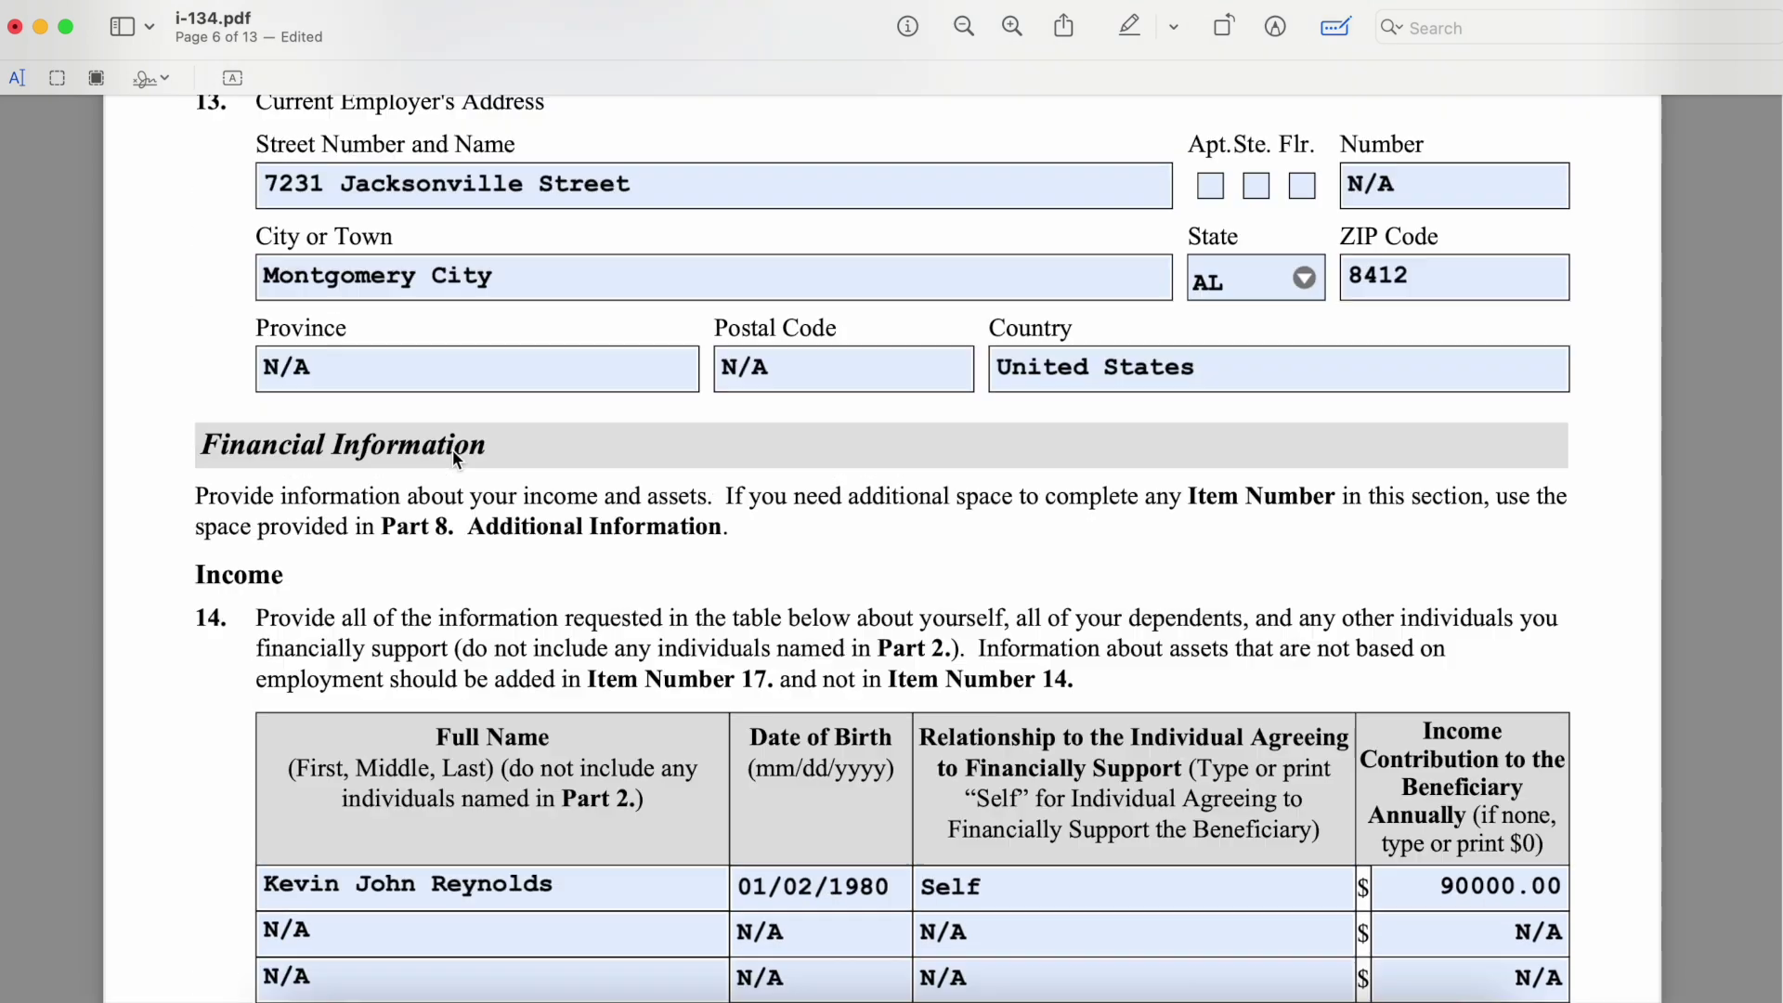
{"action": "scroll", "coordinate": [454, 456], "scroll_direction": "up", "scroll_amount": 3}
{"action": "scroll", "coordinate": [453, 456], "scroll_direction": "down", "scroll_amount": 12}
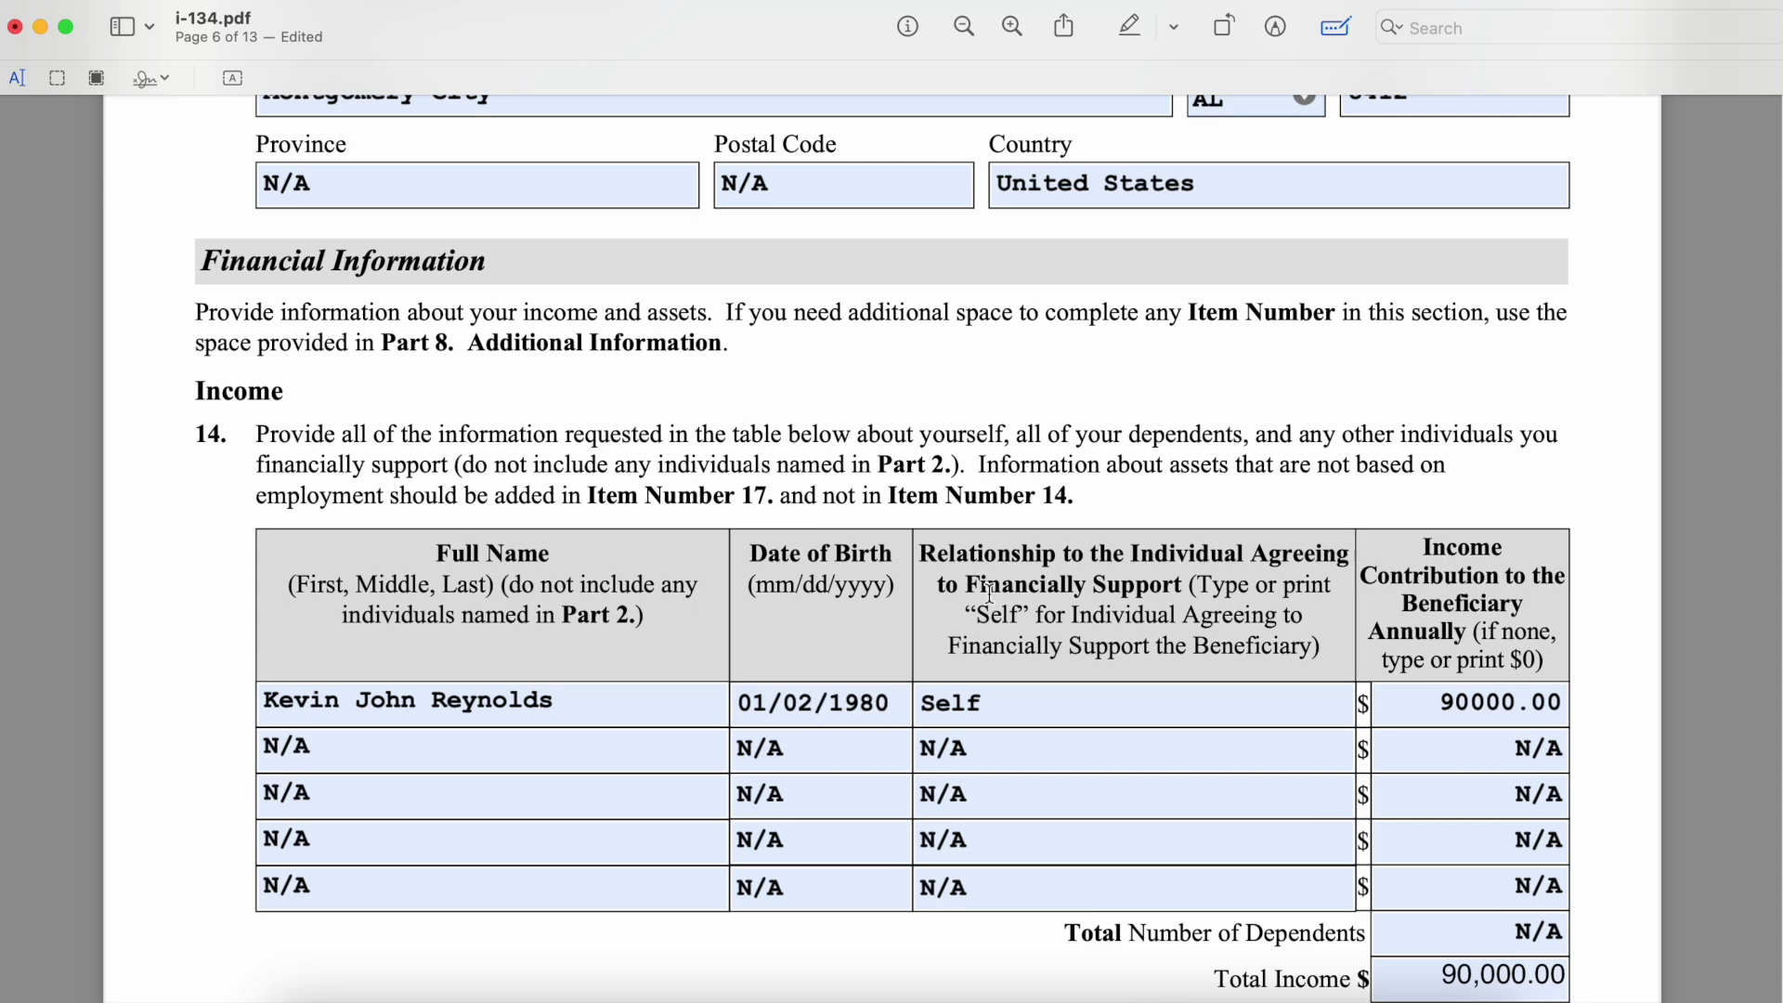
{"action": "scroll", "coordinate": [1258, 572], "scroll_direction": "down", "scroll_amount": 3}
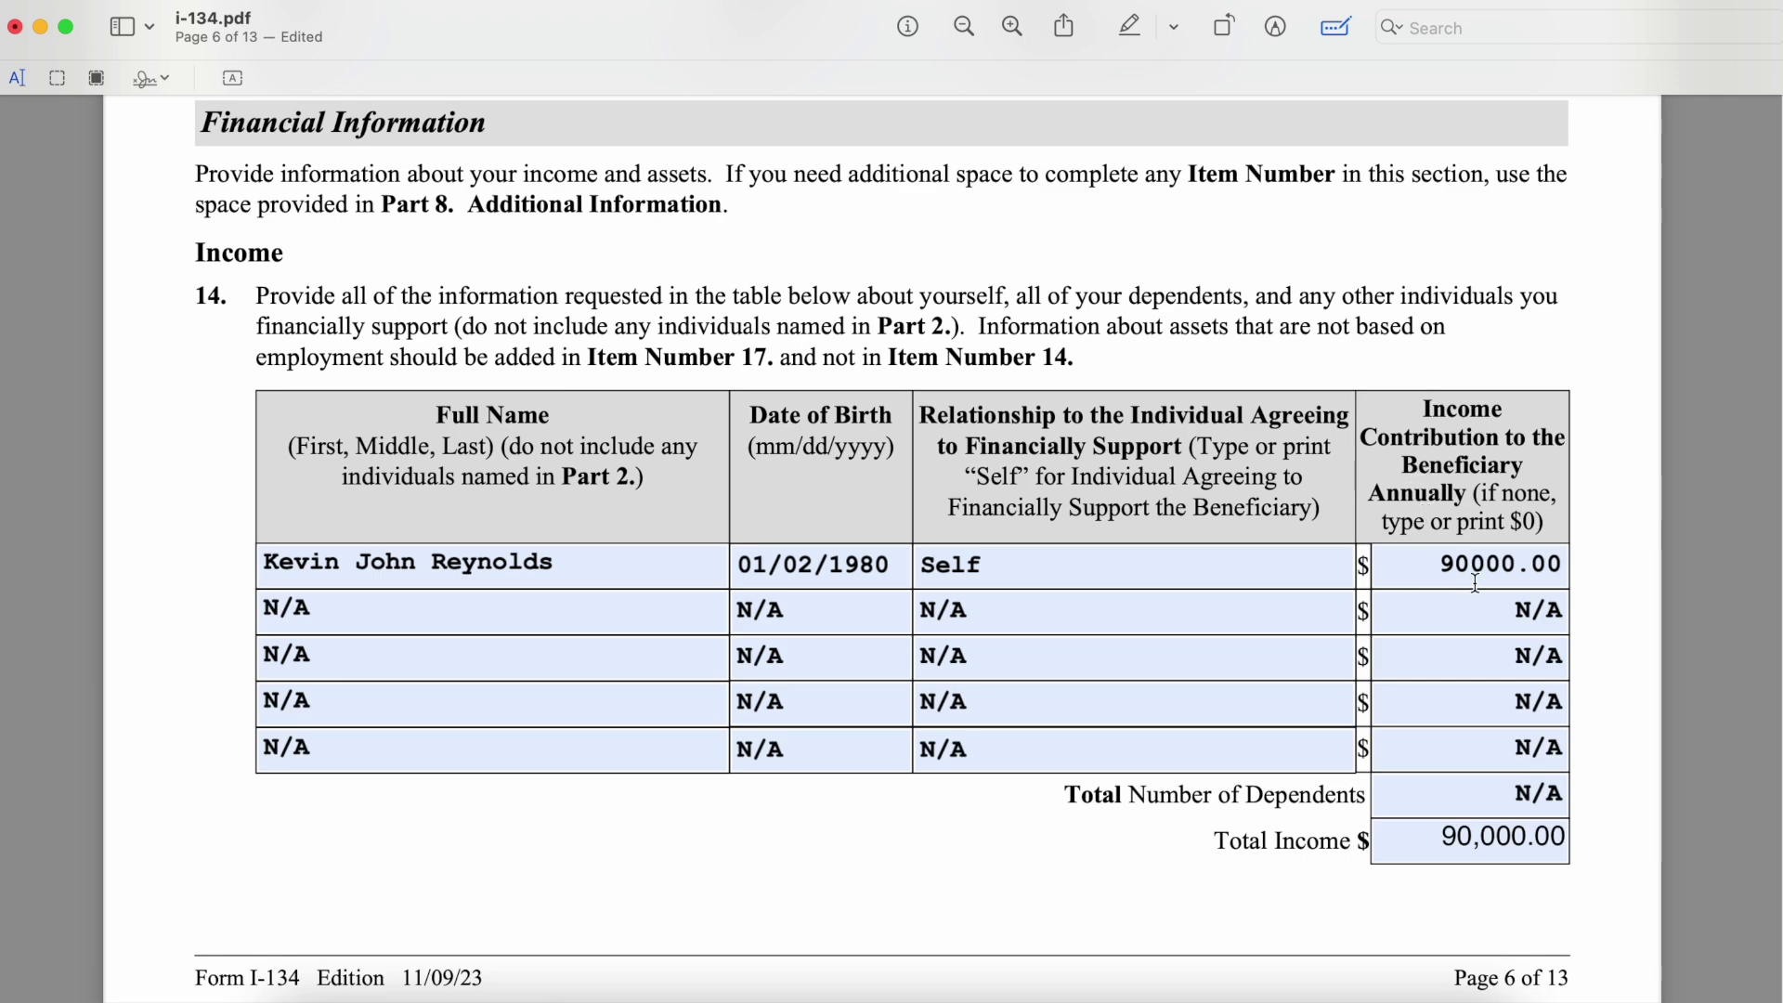
{"action": "scroll", "coordinate": [1475, 583], "scroll_direction": "down", "scroll_amount": 2}
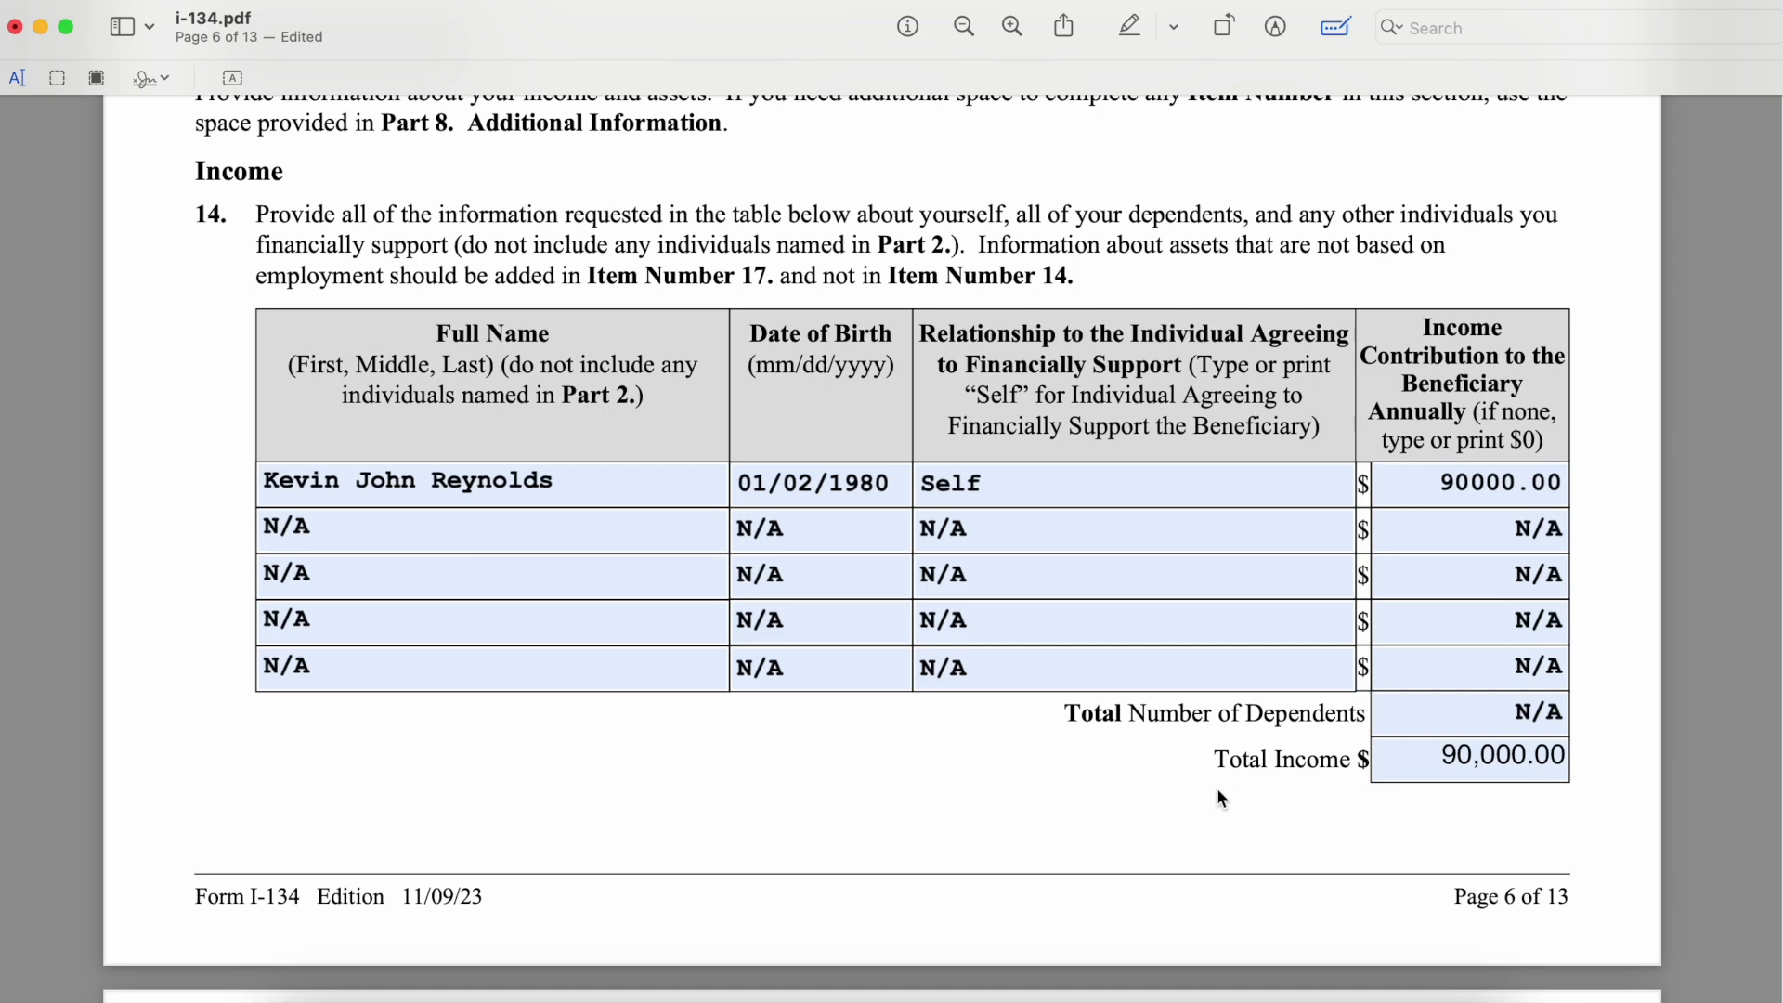
Review Items 15 and 16 on income from illegal activity and the Item 17 Assets table on page 7
{"action": "scroll", "coordinate": [1218, 792], "scroll_direction": "down", "scroll_amount": 5}
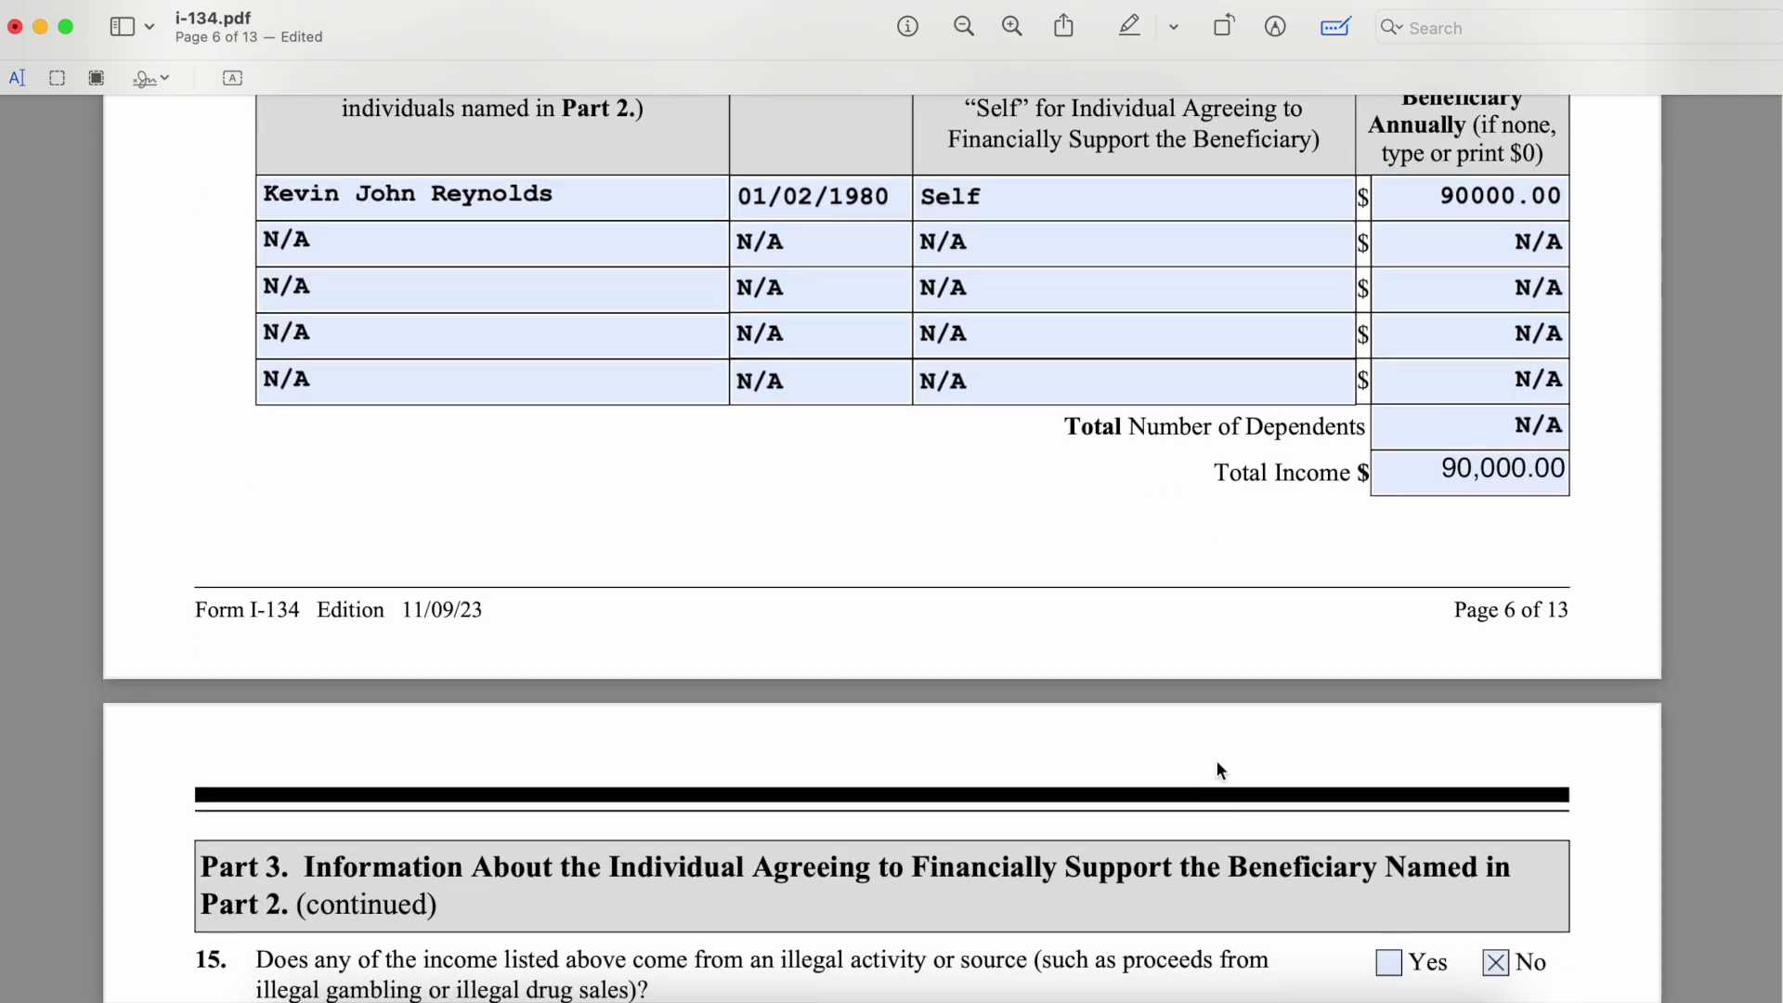
{"action": "scroll", "coordinate": [1235, 581], "scroll_direction": "down", "scroll_amount": 12}
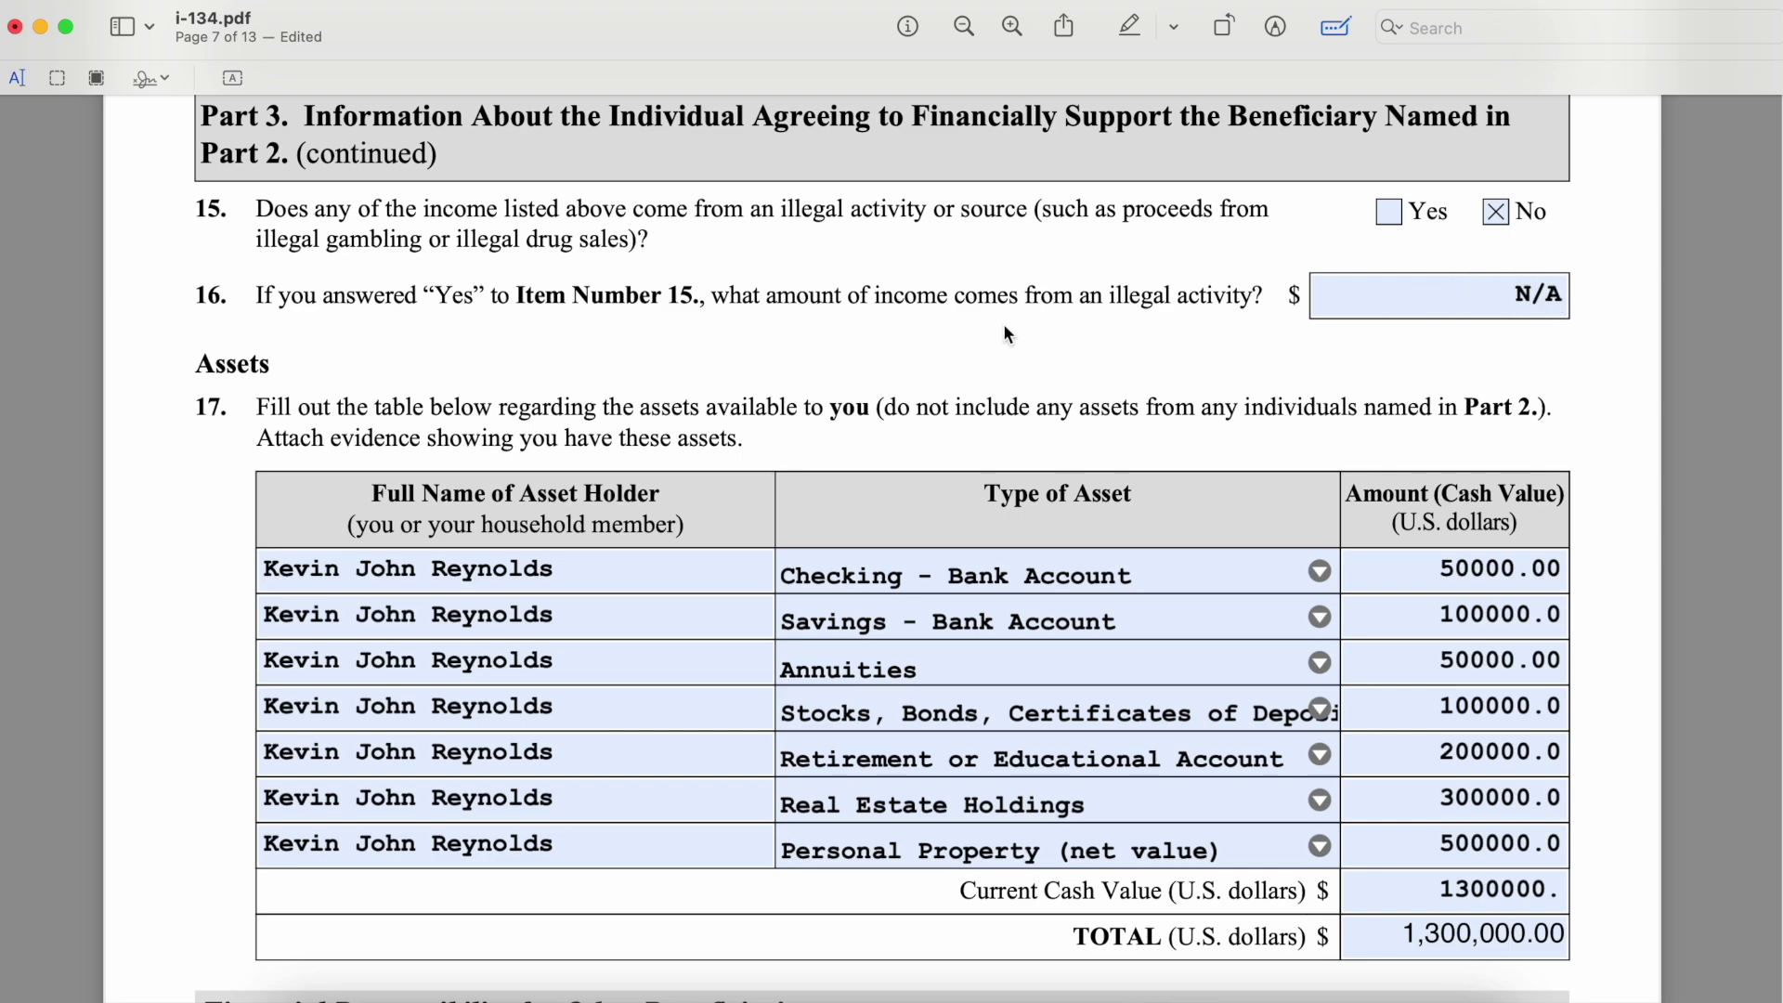
{"action": "scroll", "coordinate": [882, 548], "scroll_direction": "down", "scroll_amount": 3}
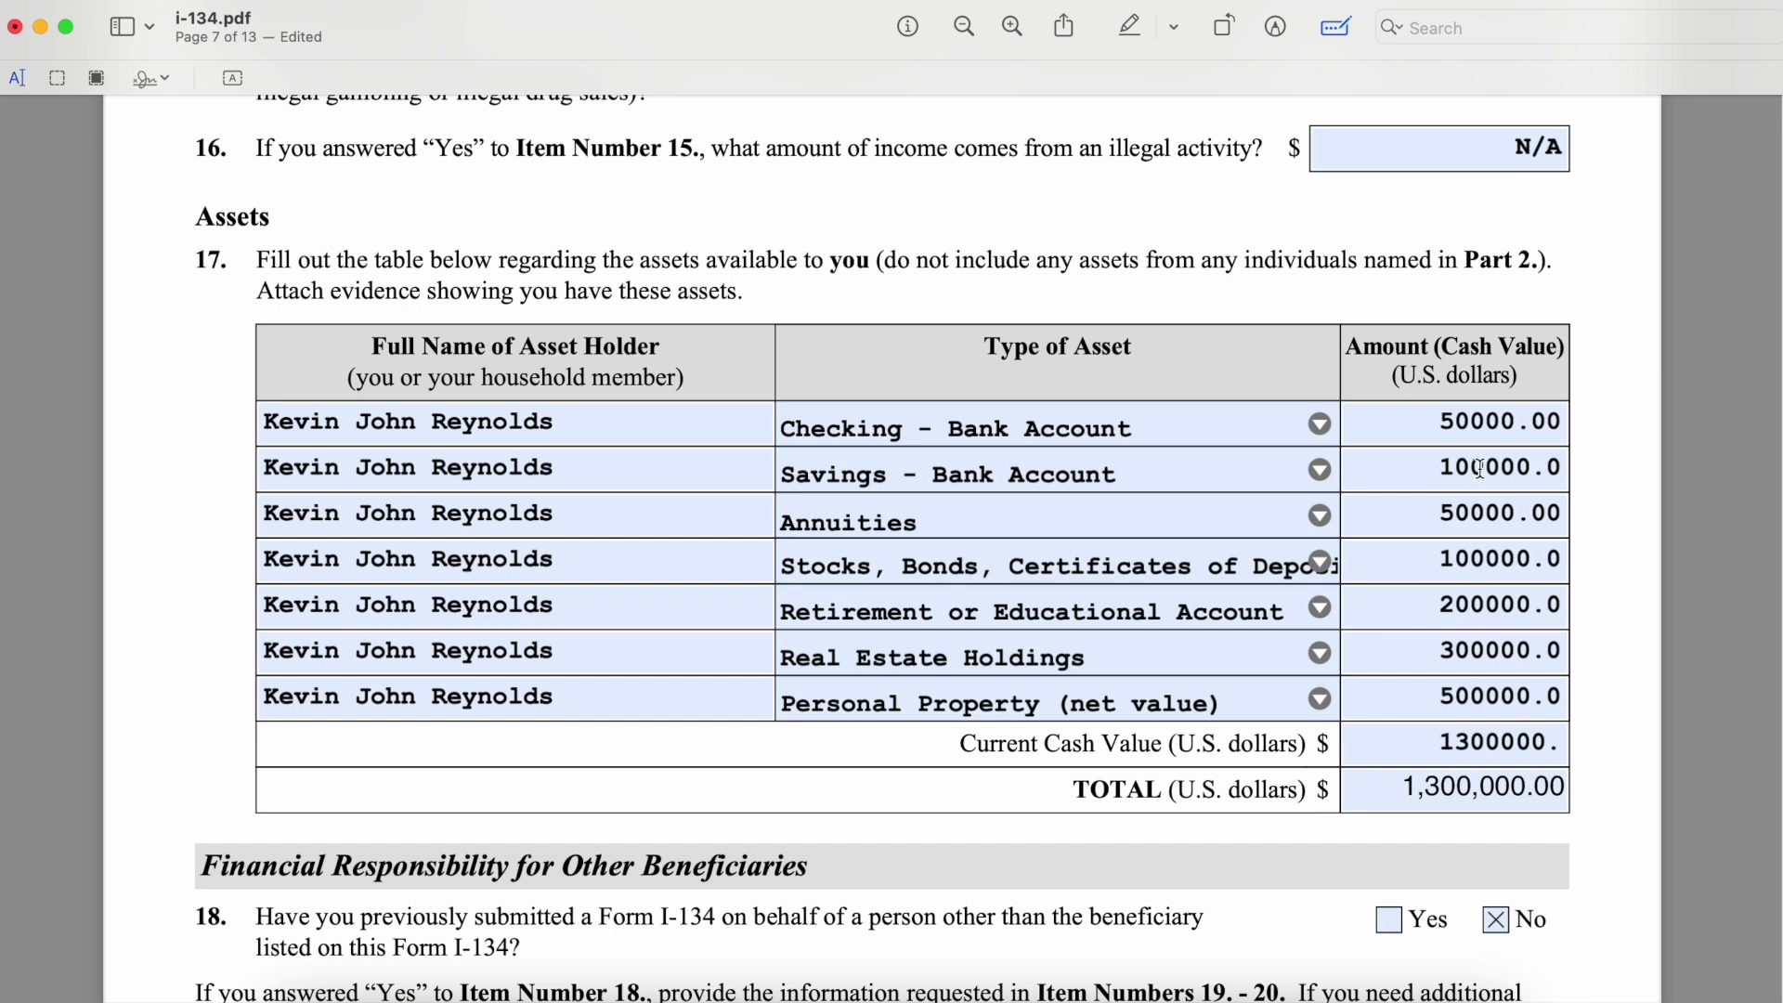
Inspect the available Type of Asset options for the savings account and personal property rows, leaving the selections as they are
{"action": "left_click", "coordinate": [1320, 471]}
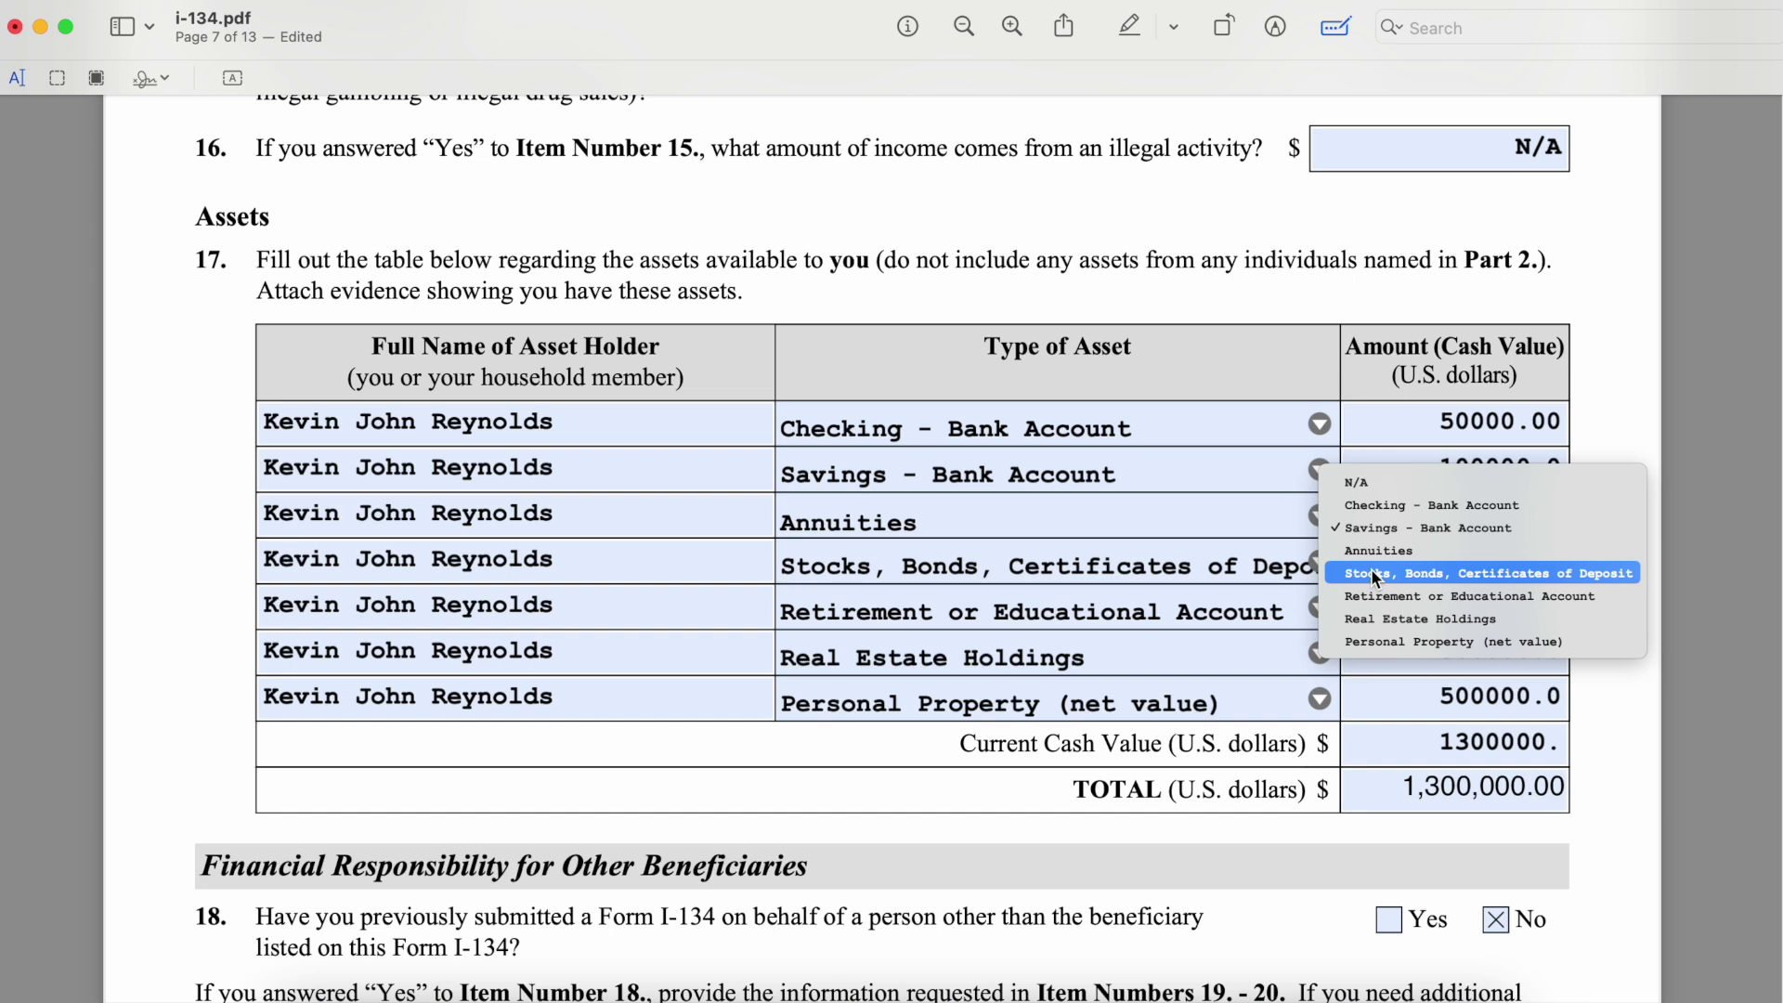
{"action": "left_click", "coordinate": [1264, 445]}
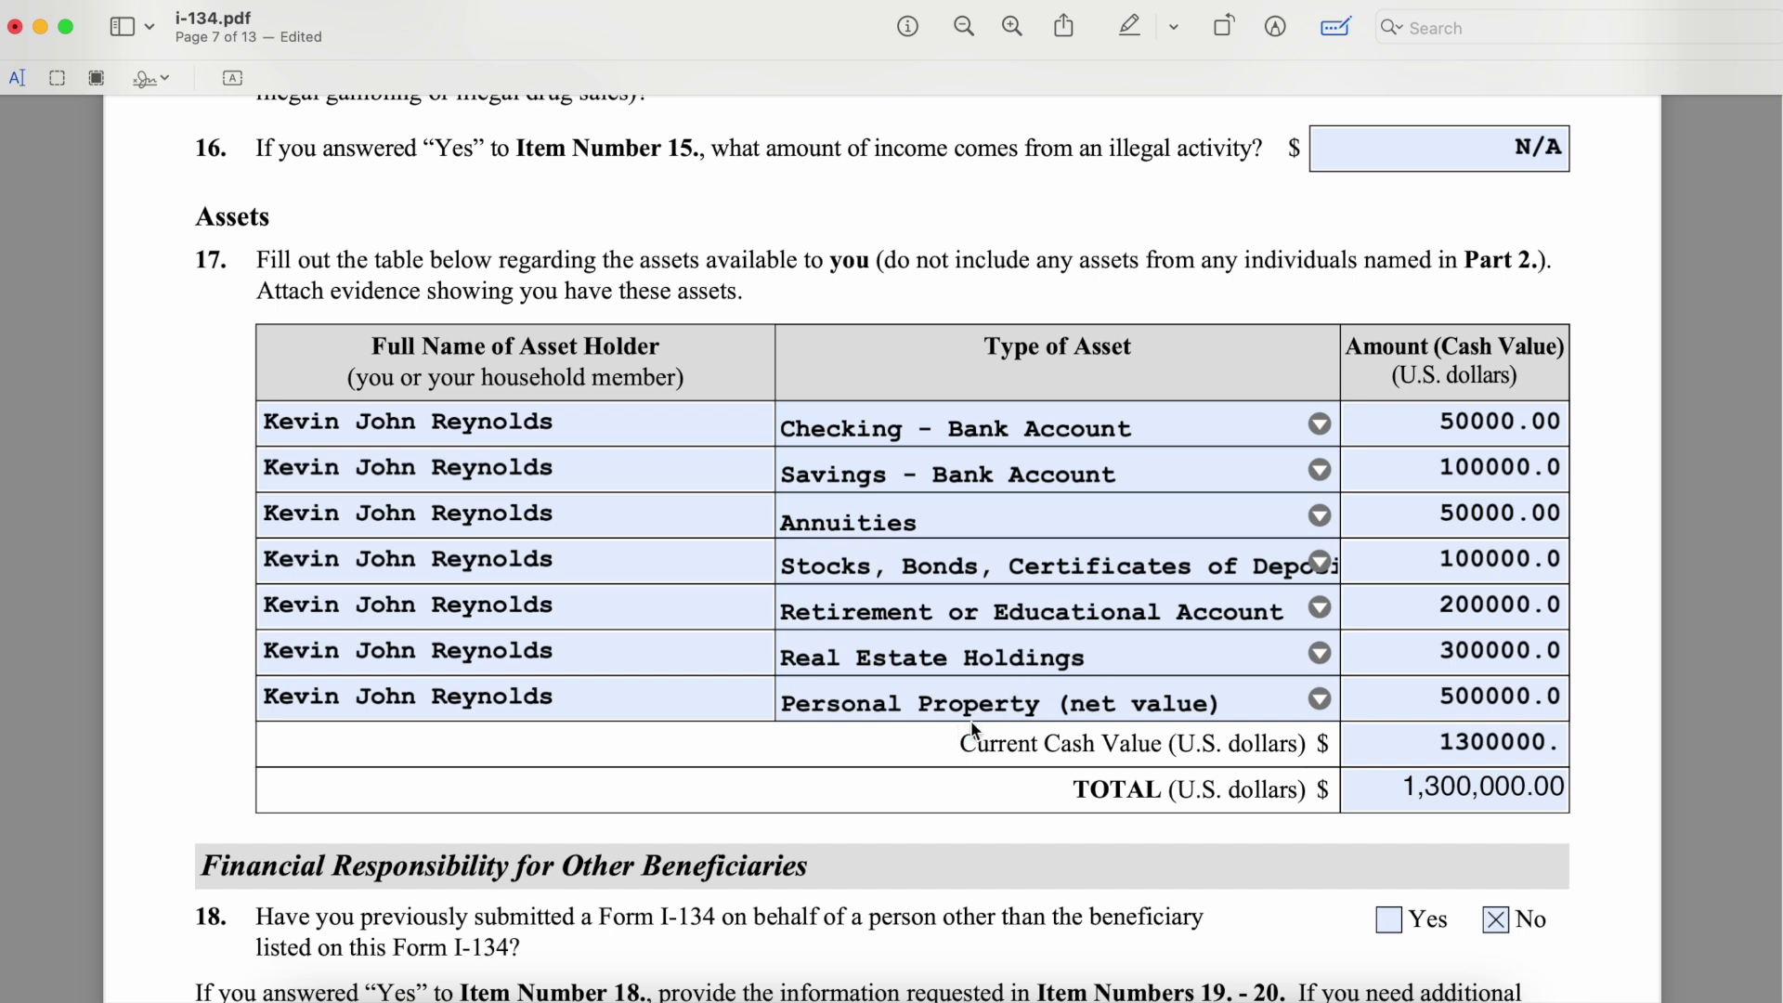
{"action": "left_click", "coordinate": [1322, 707]}
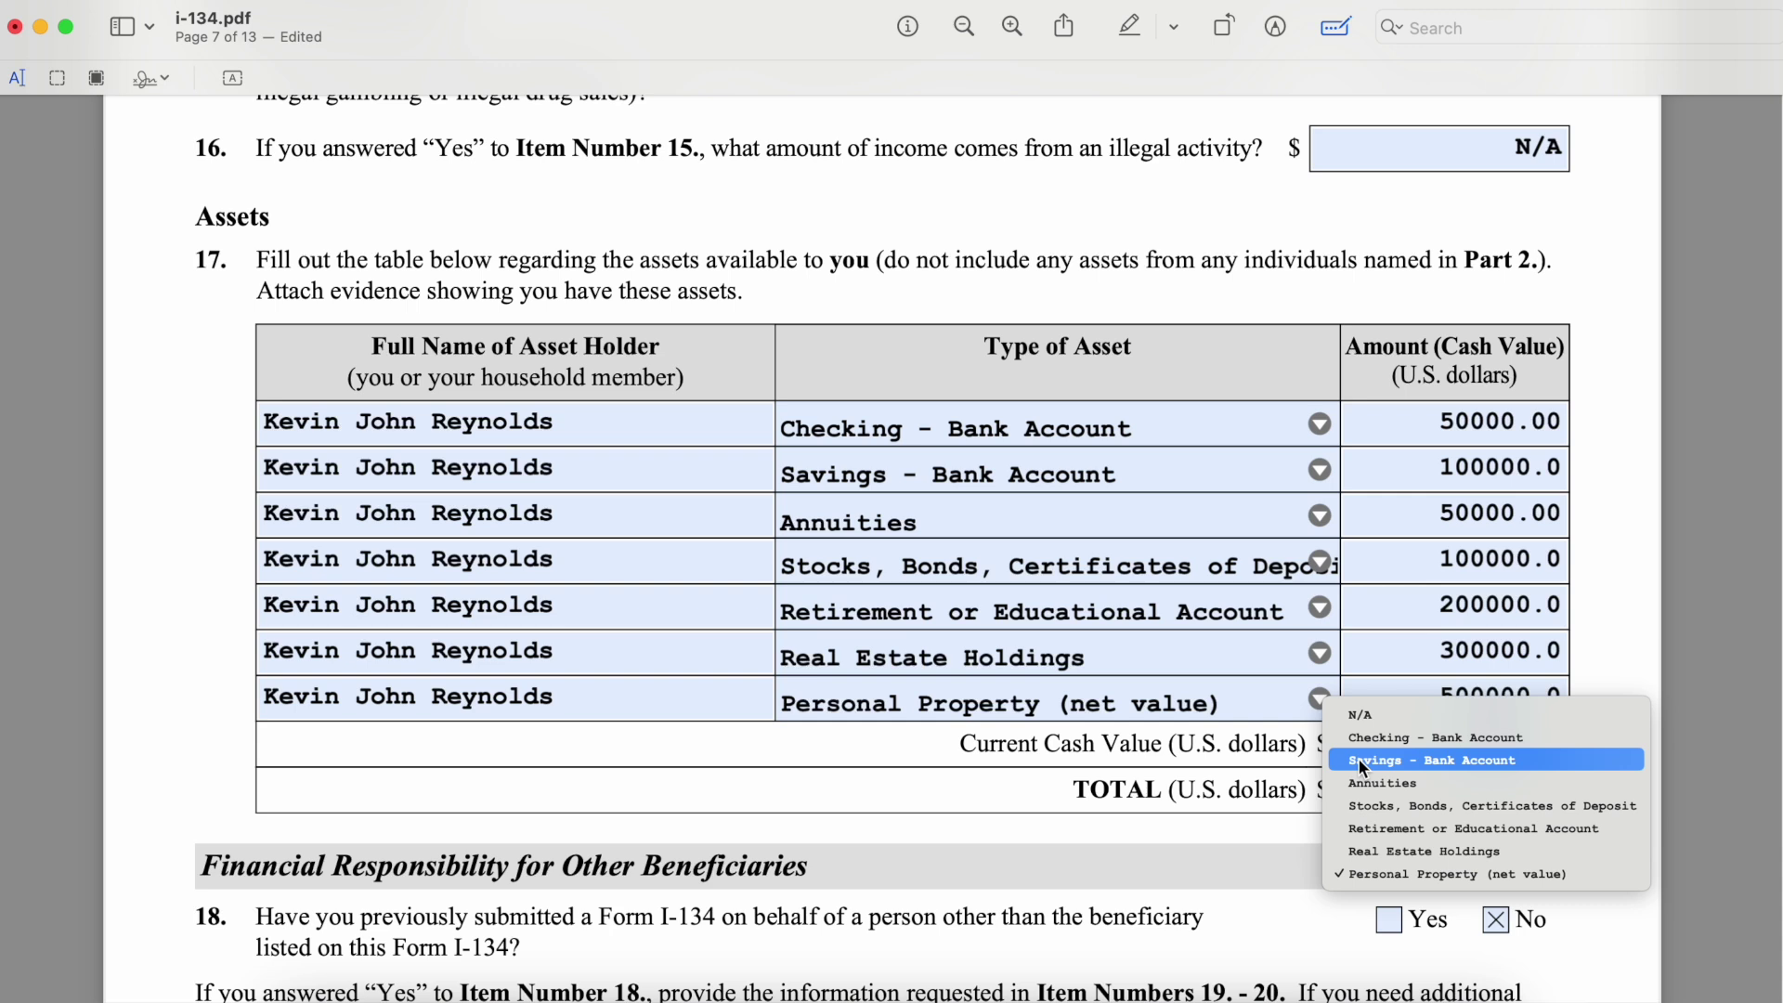
{"action": "left_click", "coordinate": [890, 821]}
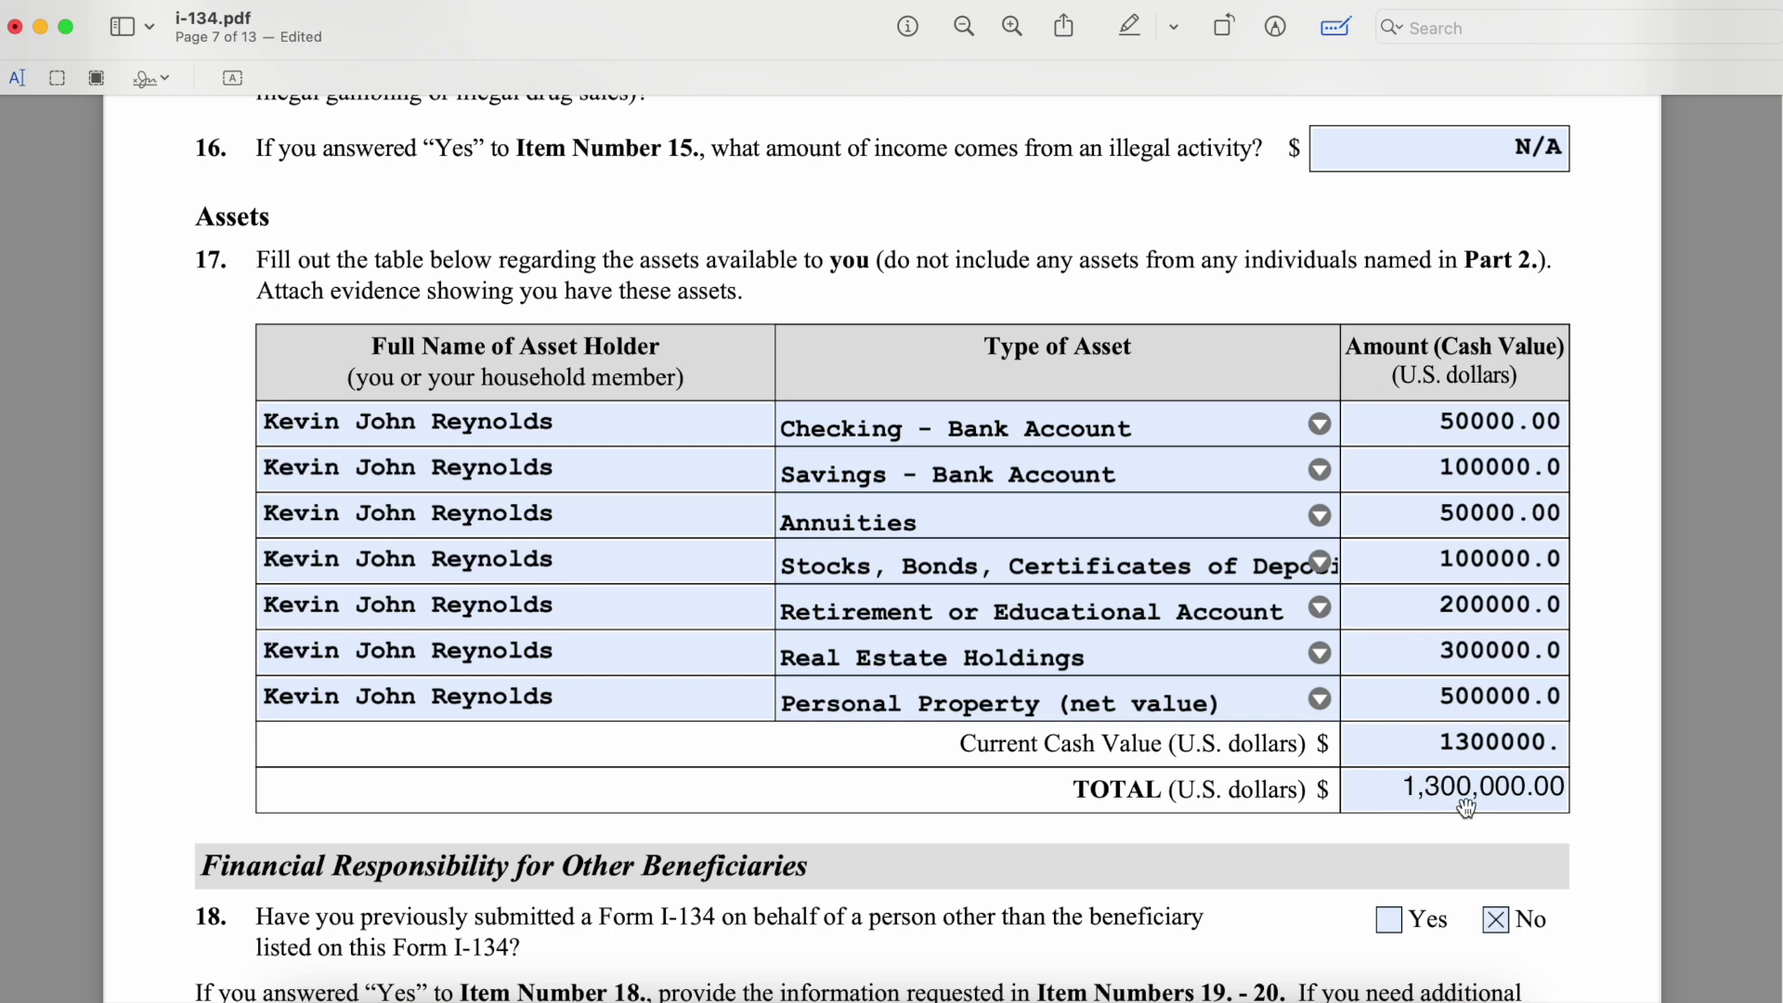
Review the Financial Responsibility for Other Beneficiaries section, covering Item 18 and the Person 1 and Person 2 fields in Items 19 and 20
{"action": "scroll", "coordinate": [1465, 806], "scroll_direction": "down", "scroll_amount": 3}
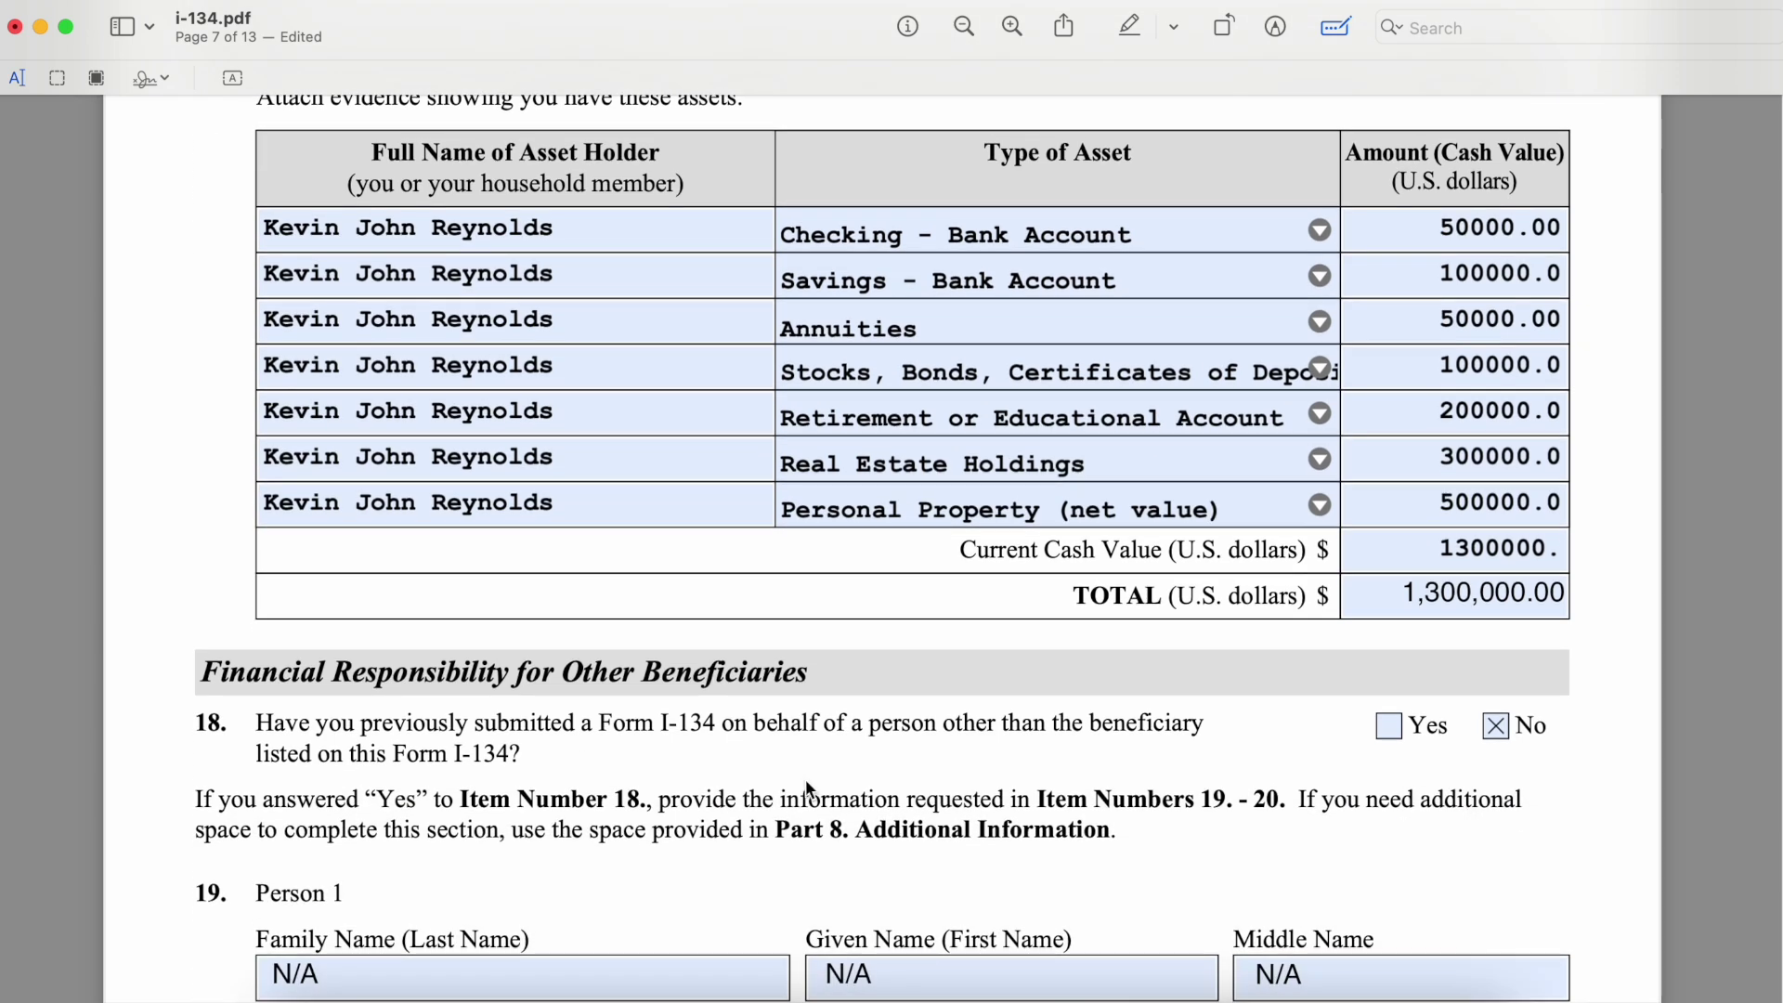
{"action": "scroll", "coordinate": [378, 583], "scroll_direction": "down", "scroll_amount": 4}
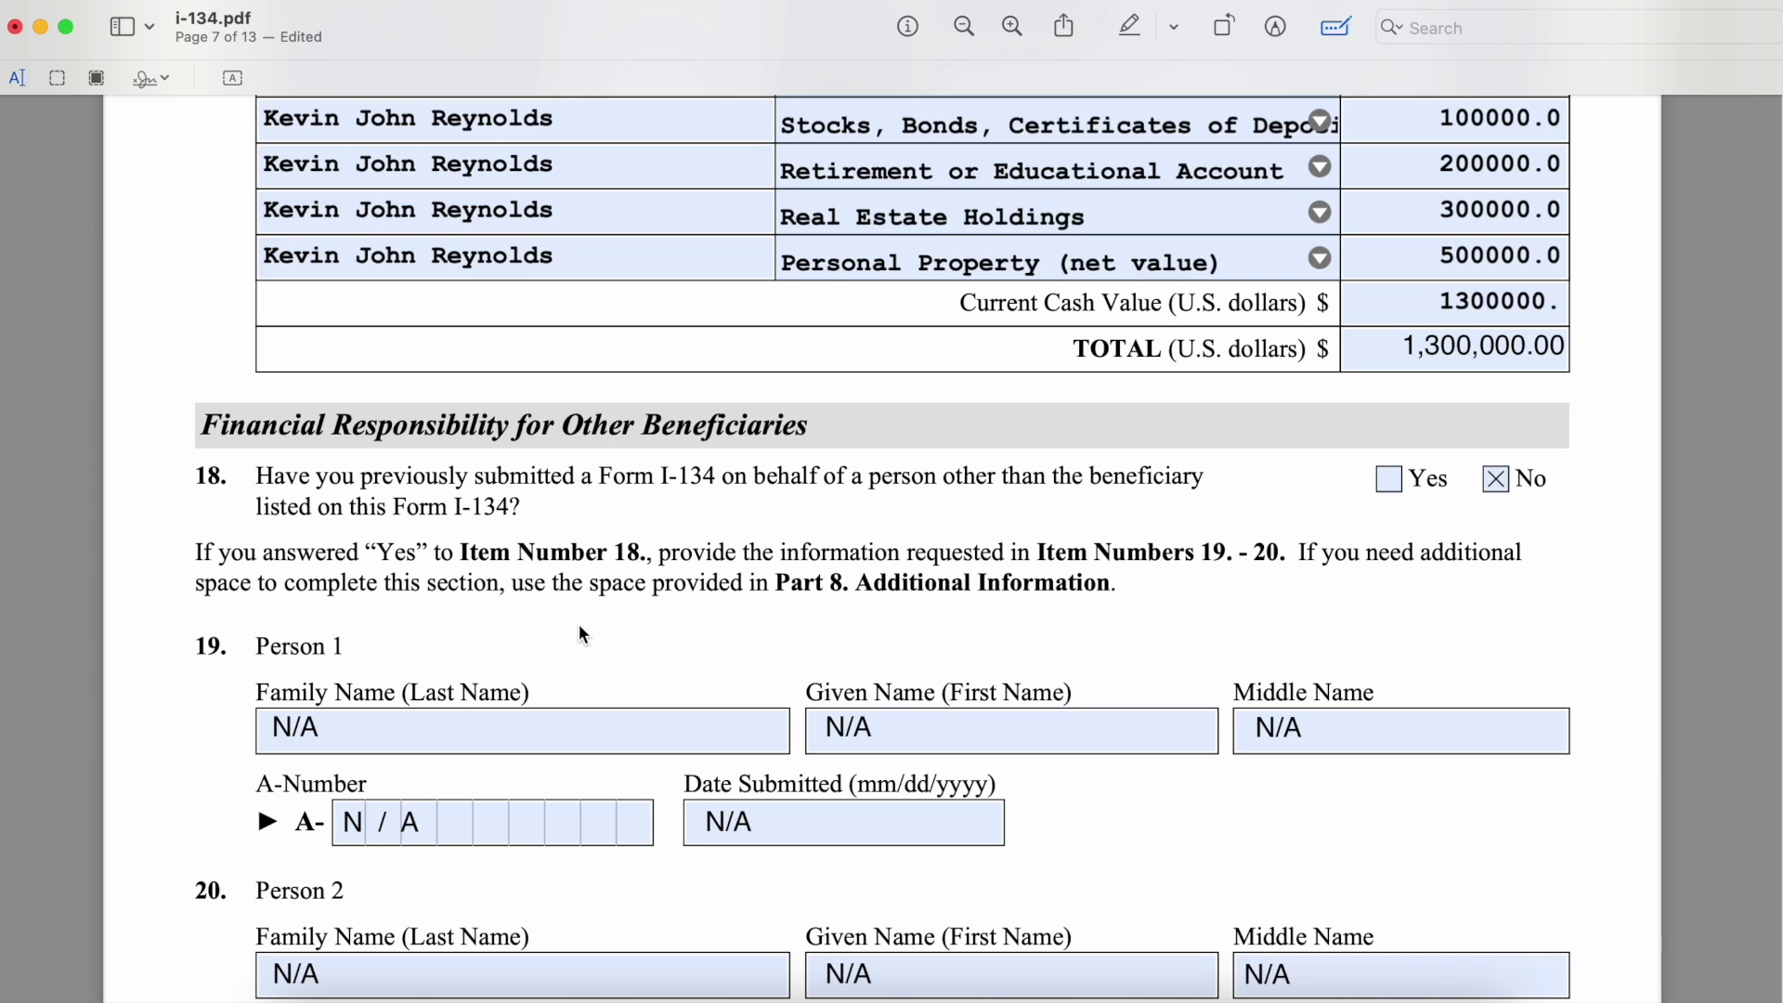
{"action": "scroll", "coordinate": [582, 634], "scroll_direction": "down", "scroll_amount": 3}
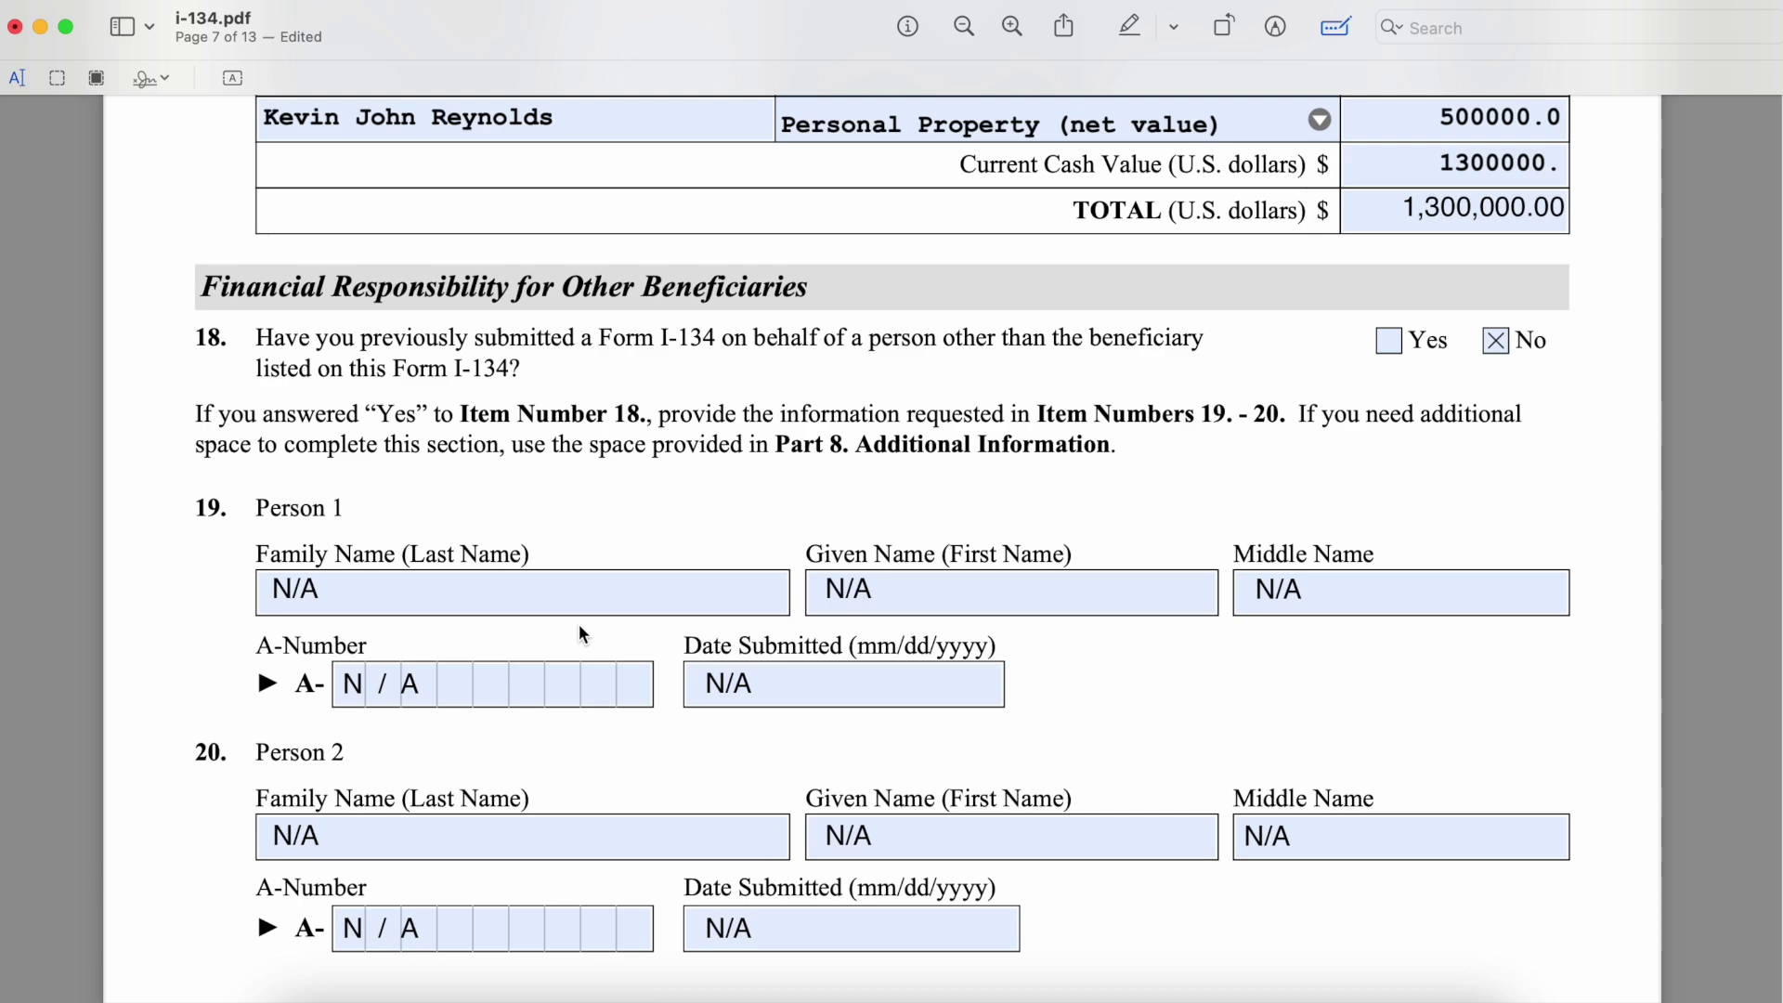
{"action": "scroll", "coordinate": [582, 634], "scroll_direction": "down", "scroll_amount": 2}
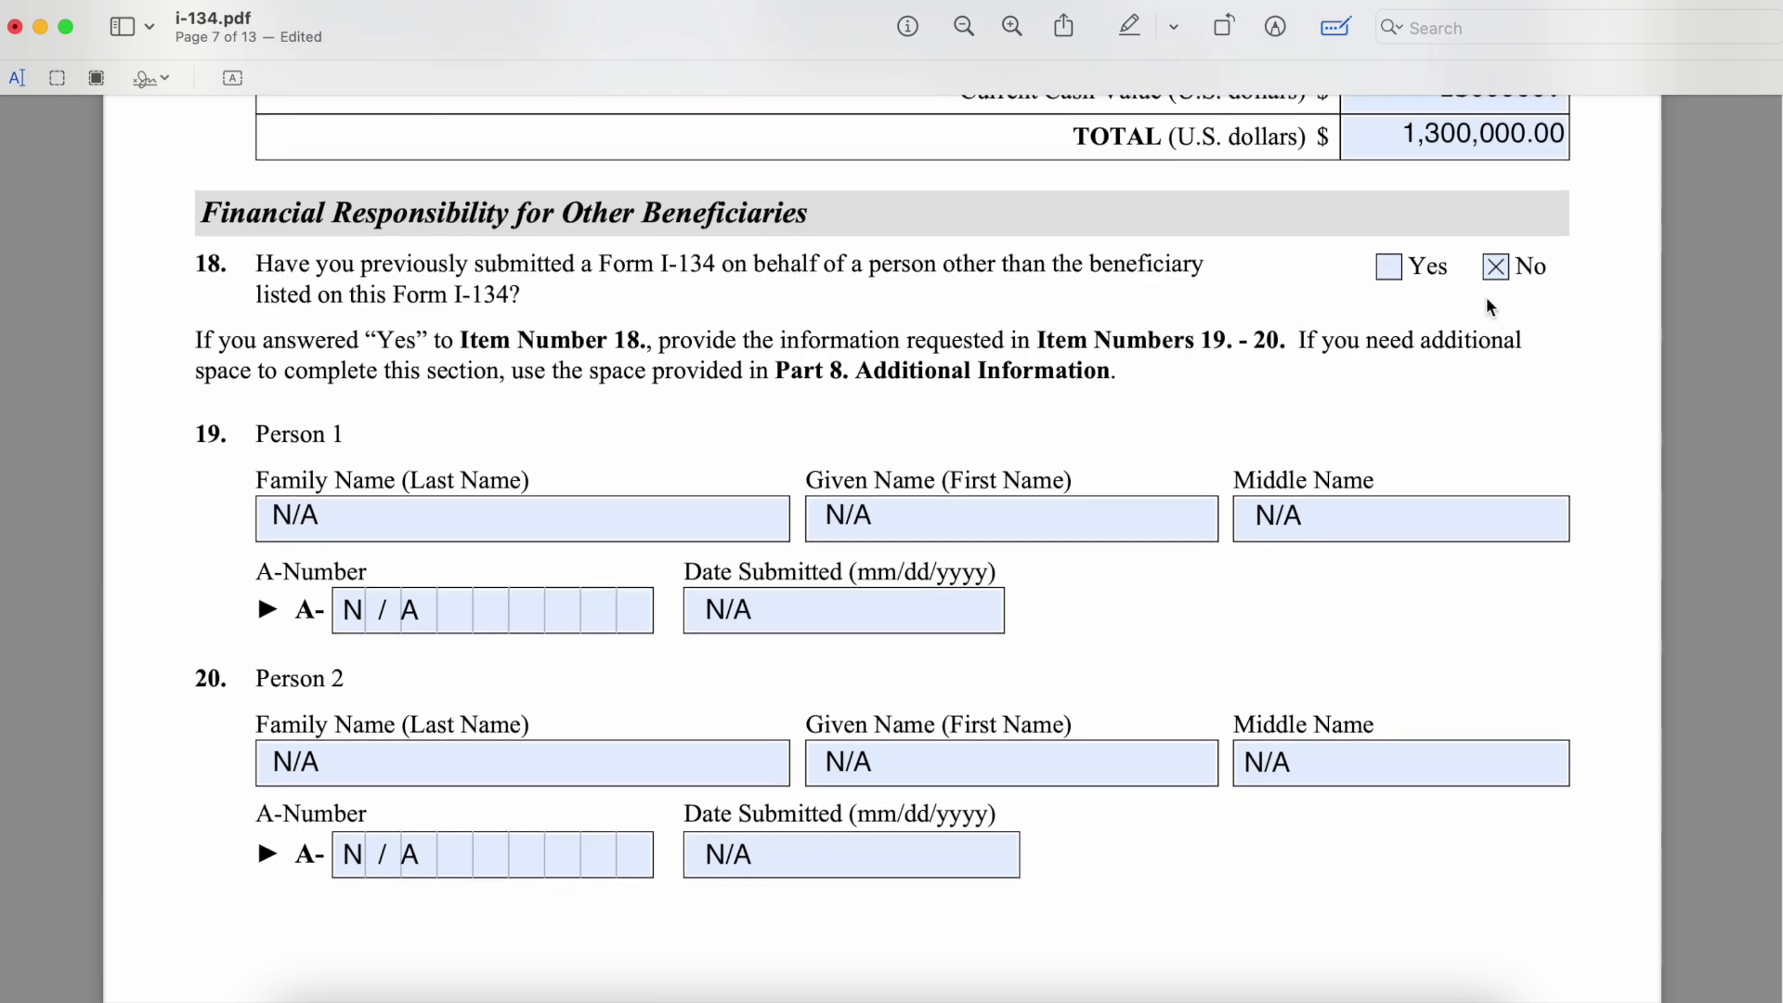
{"action": "scroll", "coordinate": [750, 699], "scroll_direction": "down", "scroll_amount": 6}
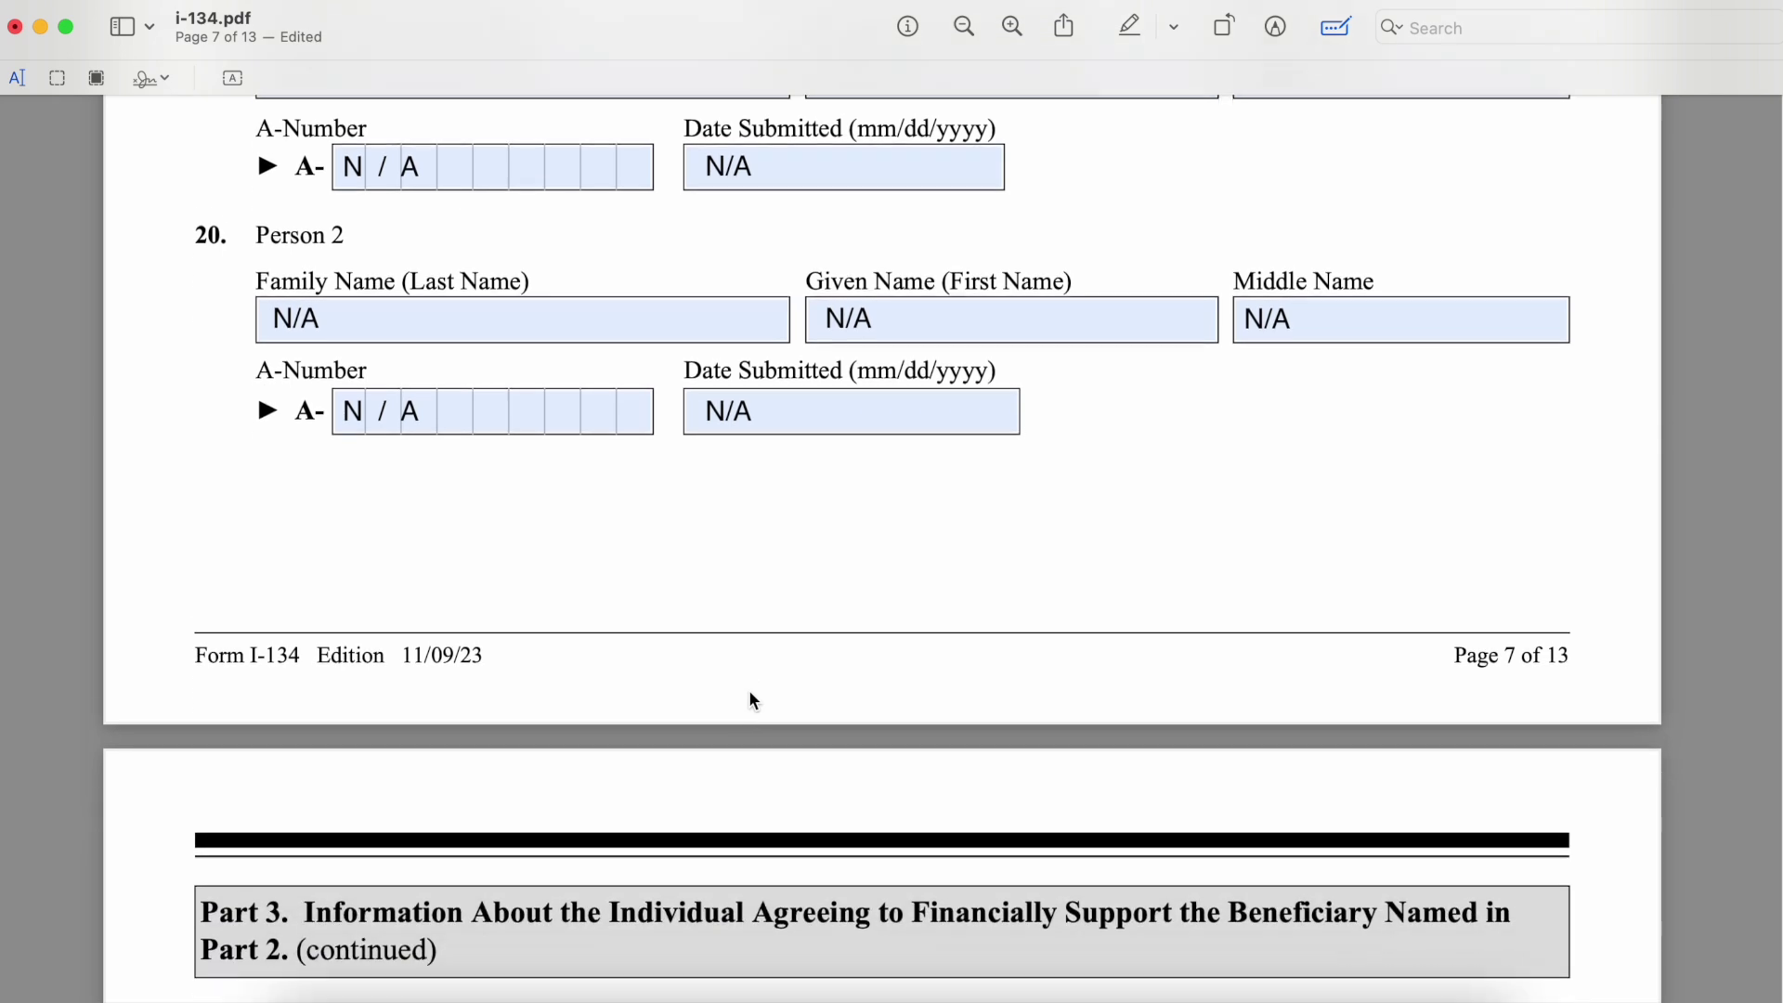
{"action": "scroll", "coordinate": [751, 699], "scroll_direction": "up", "scroll_amount": 5}
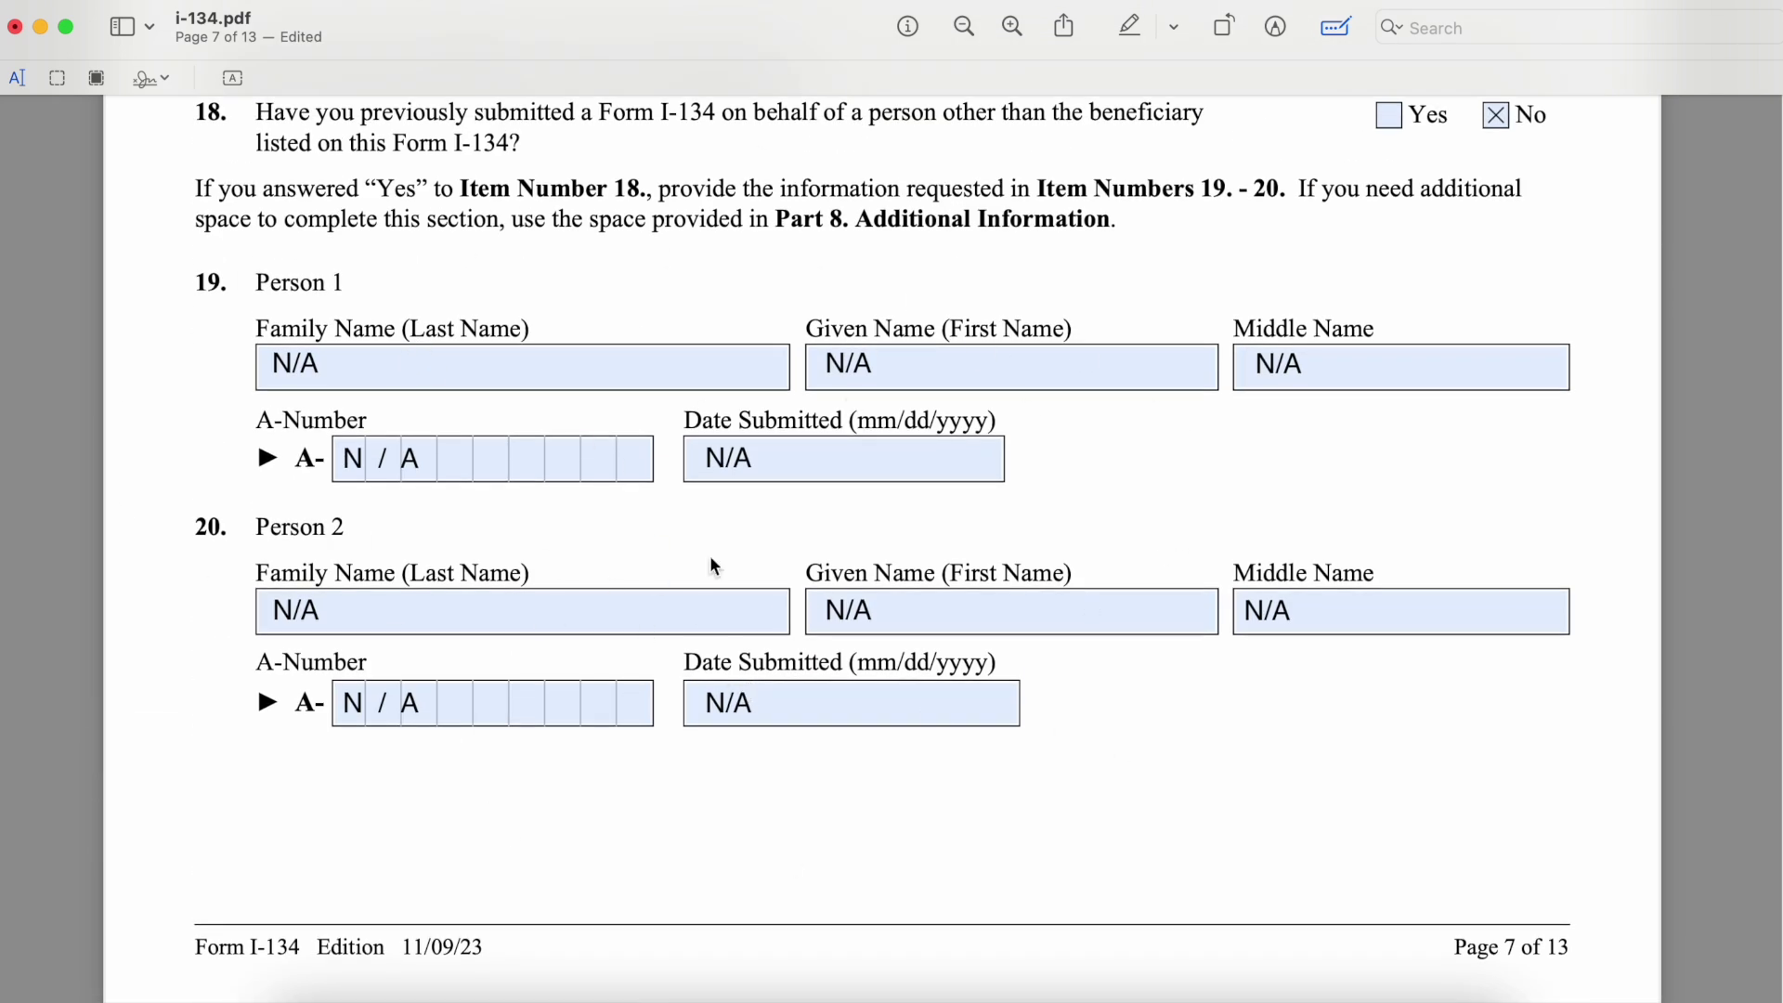
{"action": "scroll", "coordinate": [263, 378], "scroll_direction": "up", "scroll_amount": 2}
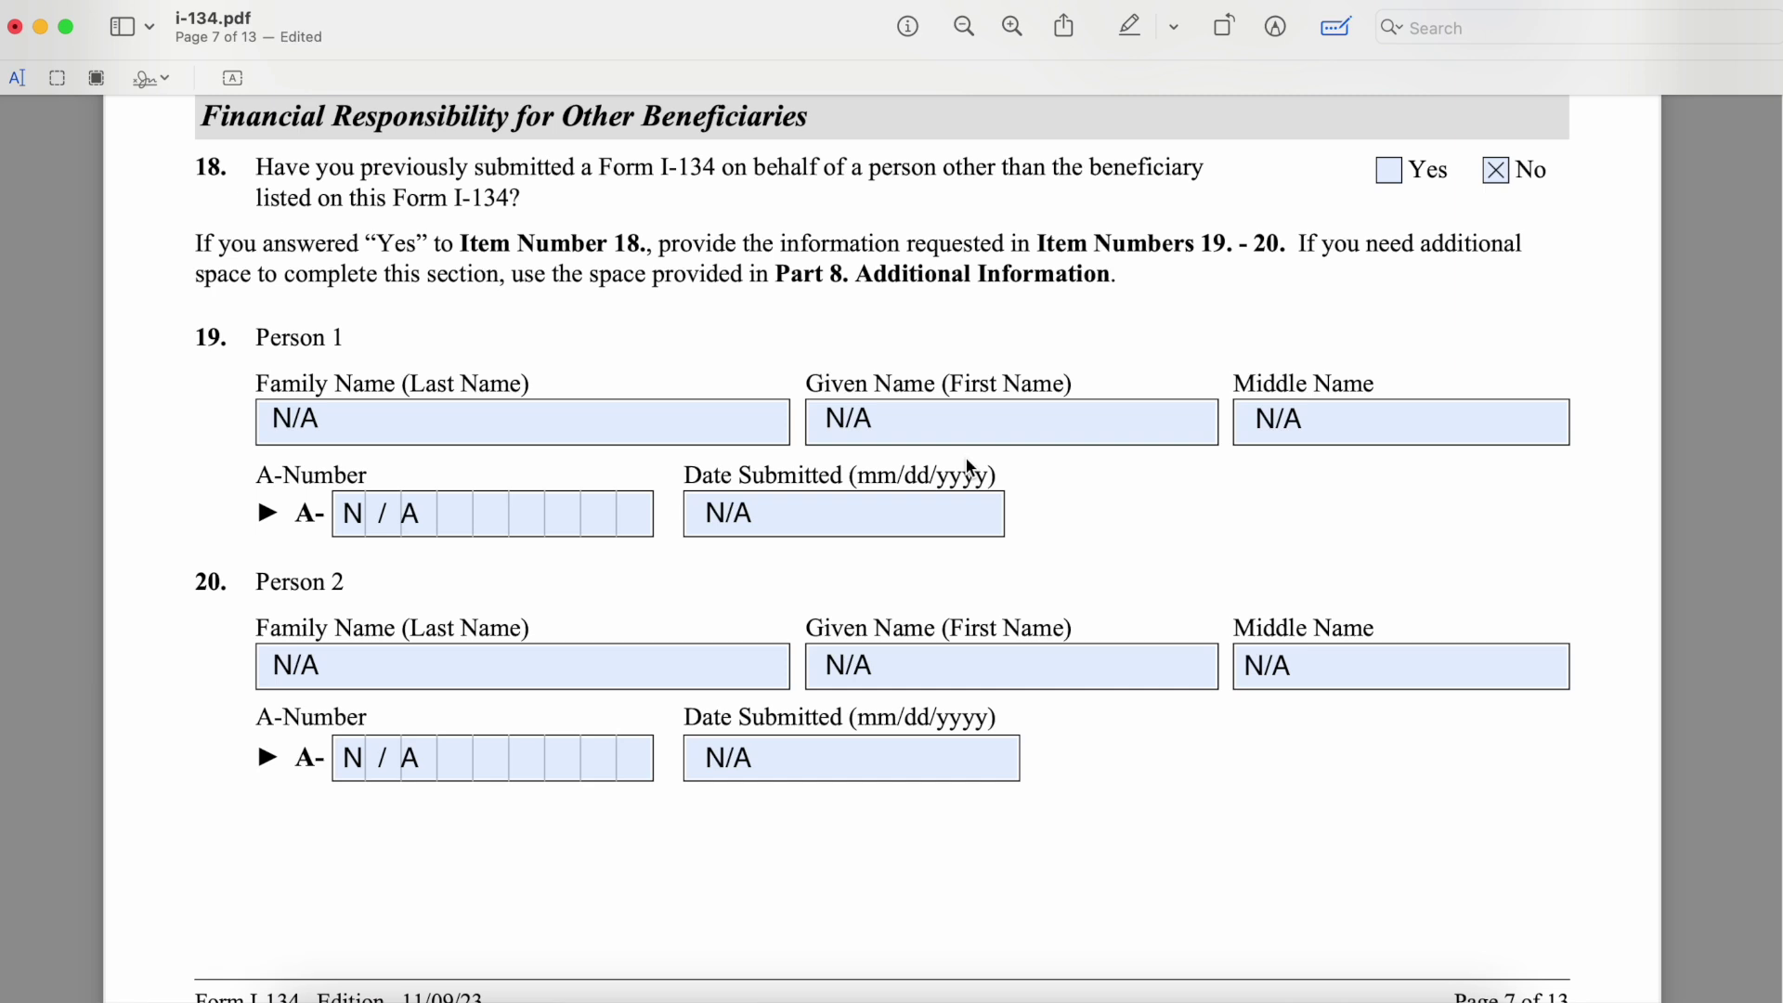
{"action": "scroll", "coordinate": [914, 657], "scroll_direction": "down", "scroll_amount": 3}
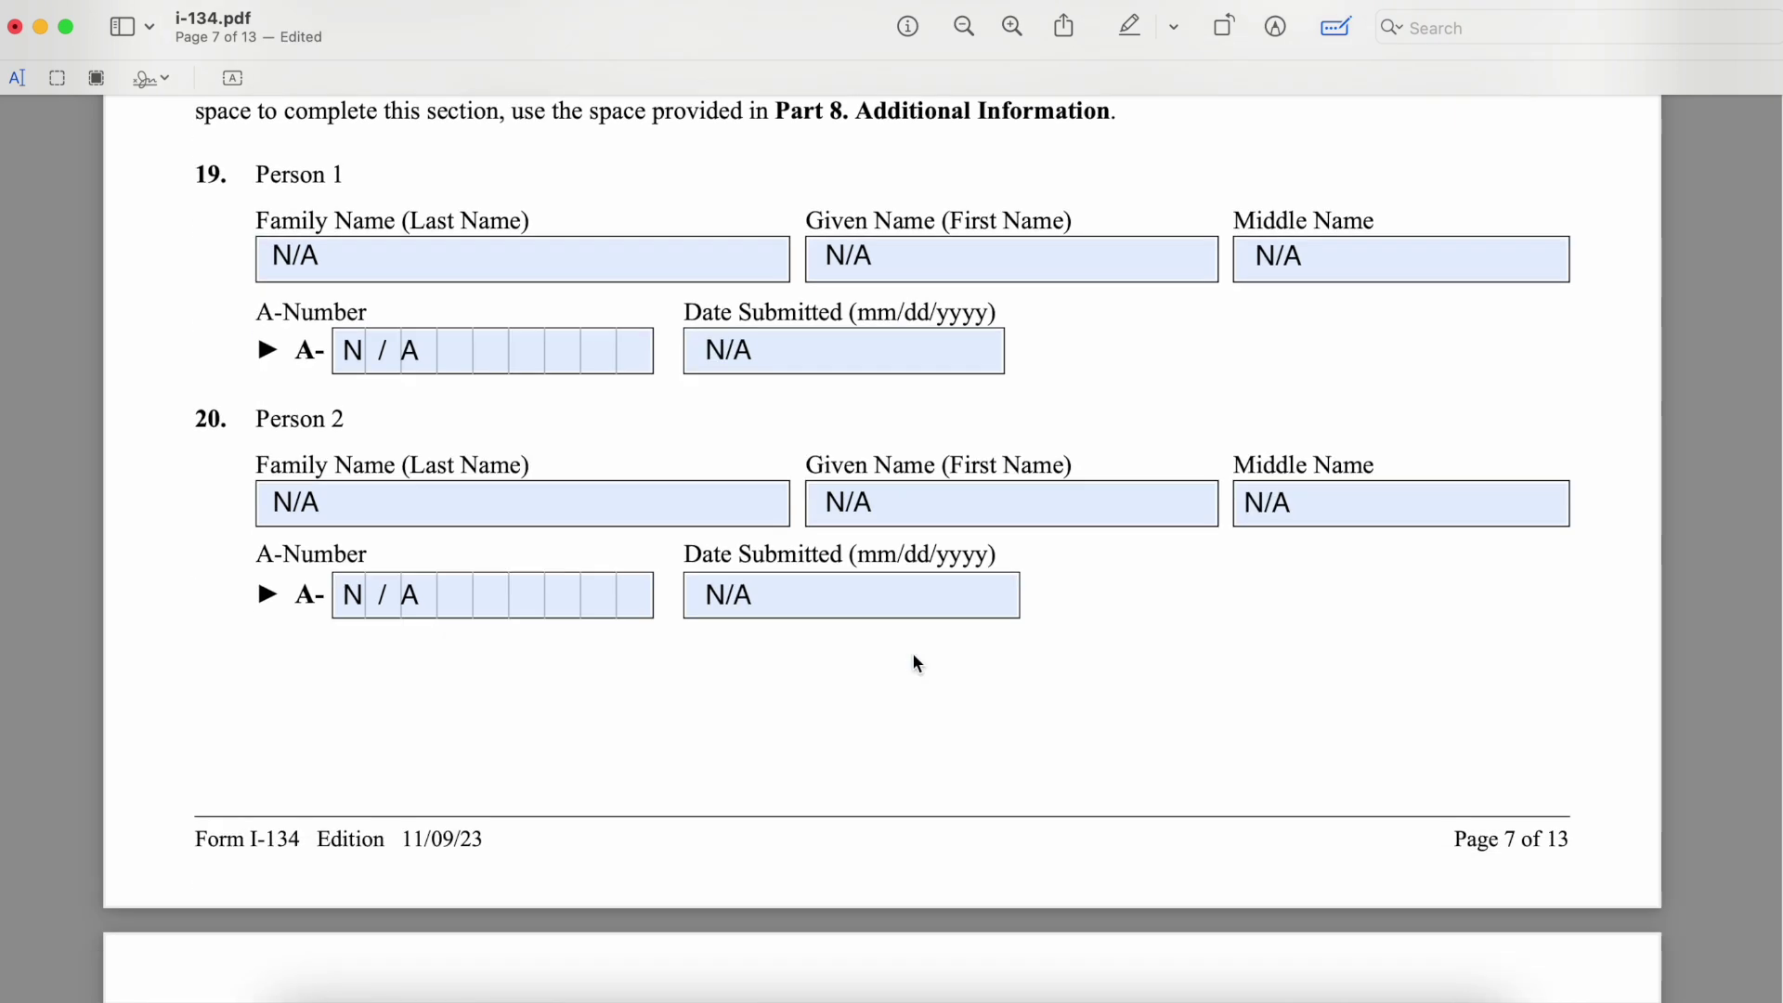
{"action": "scroll", "coordinate": [914, 657], "scroll_direction": "up", "scroll_amount": 2}
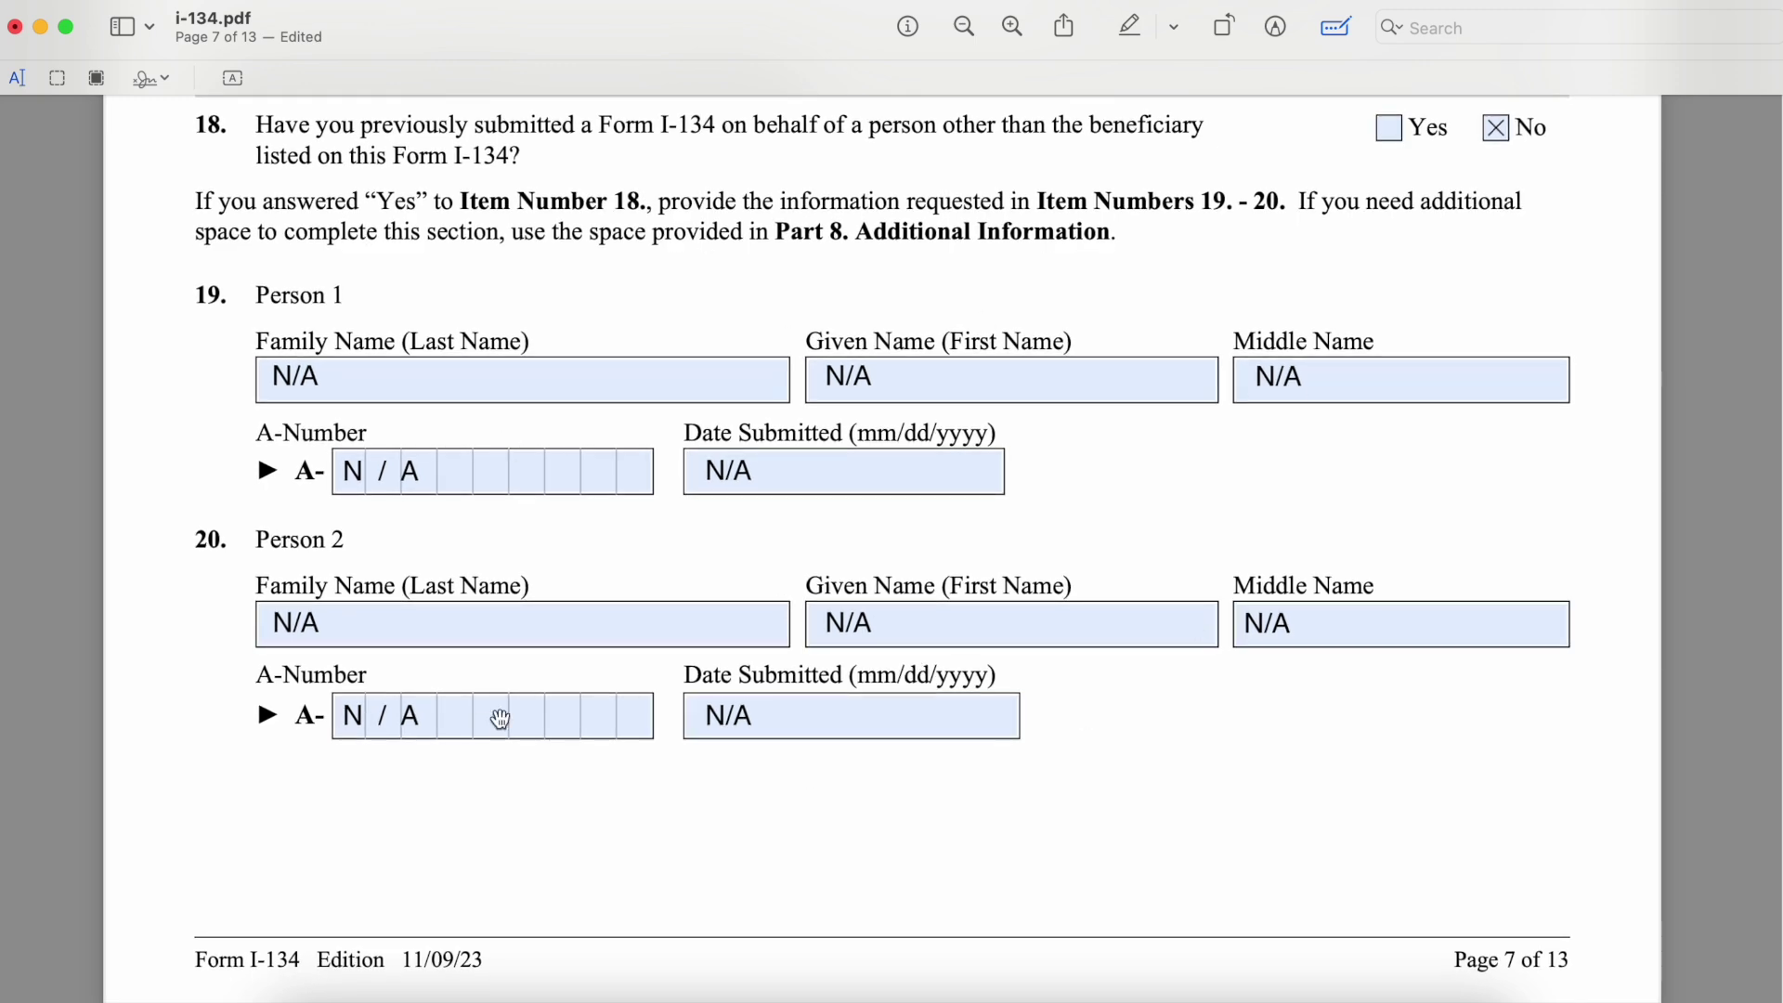
Examine Item 21 on page 8 about the intent to provide specific contributions, including the contribution explanation
{"action": "scroll", "coordinate": [777, 603], "scroll_direction": "down", "scroll_amount": 10}
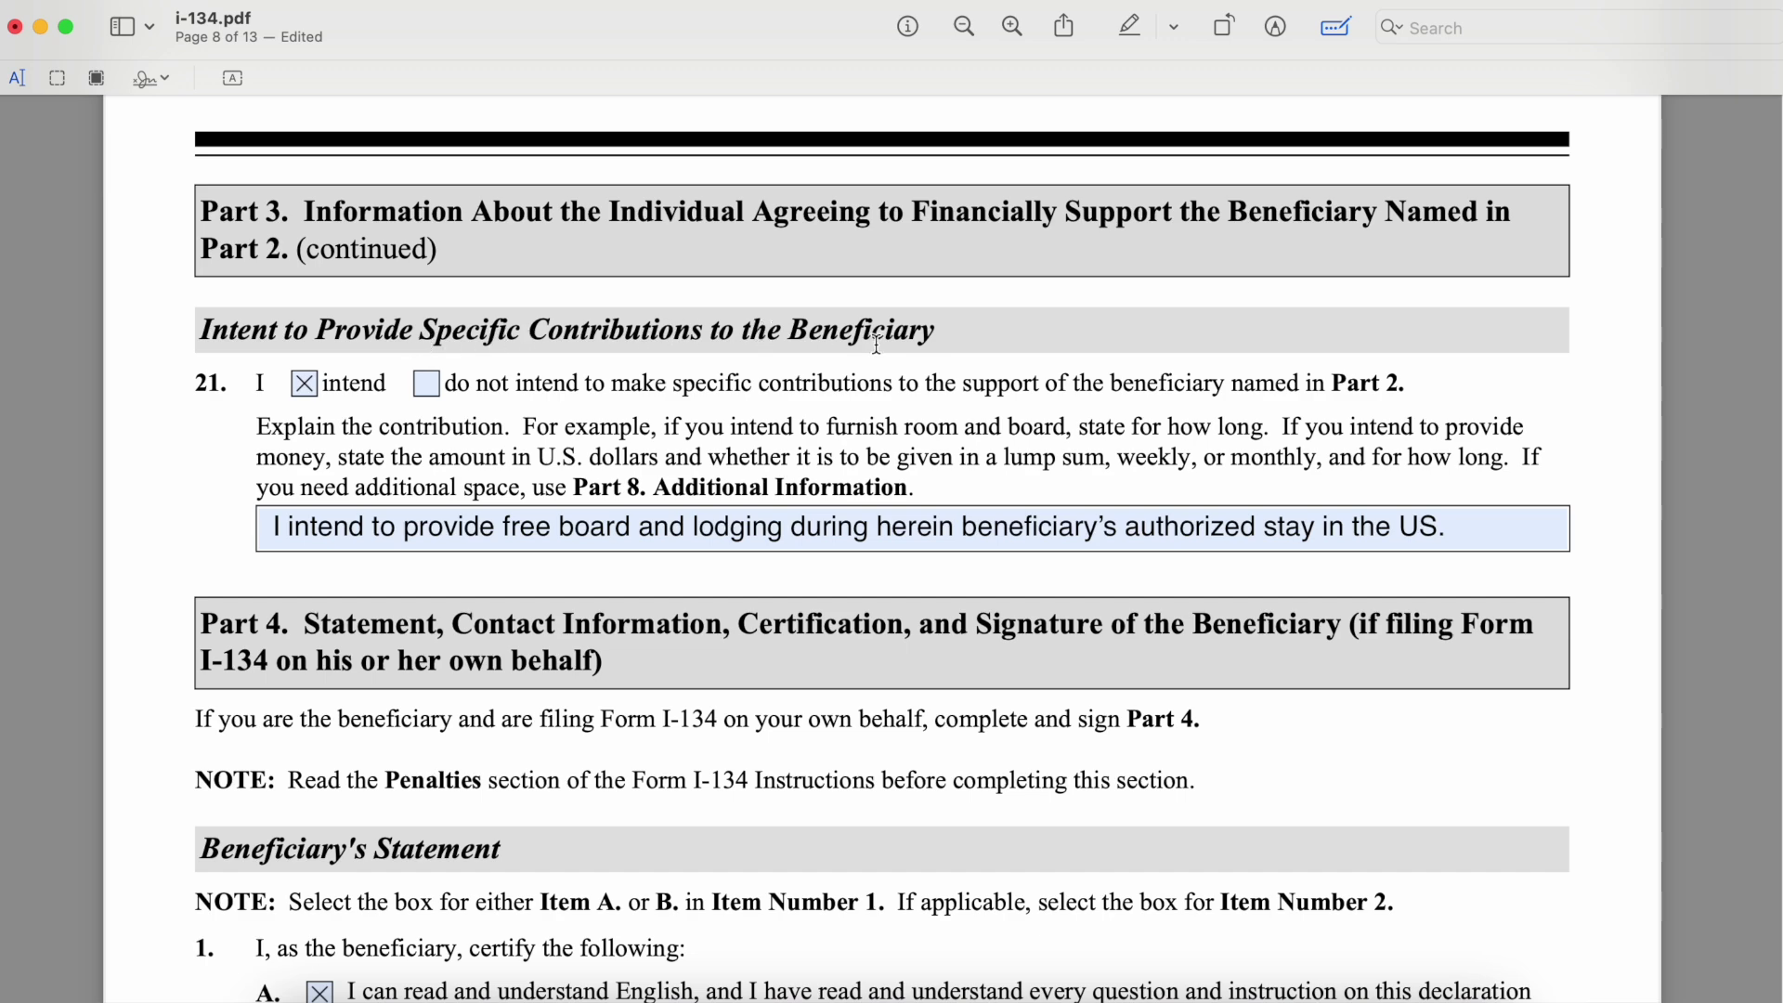
{"action": "scroll", "coordinate": [877, 343], "scroll_direction": "down", "scroll_amount": 2}
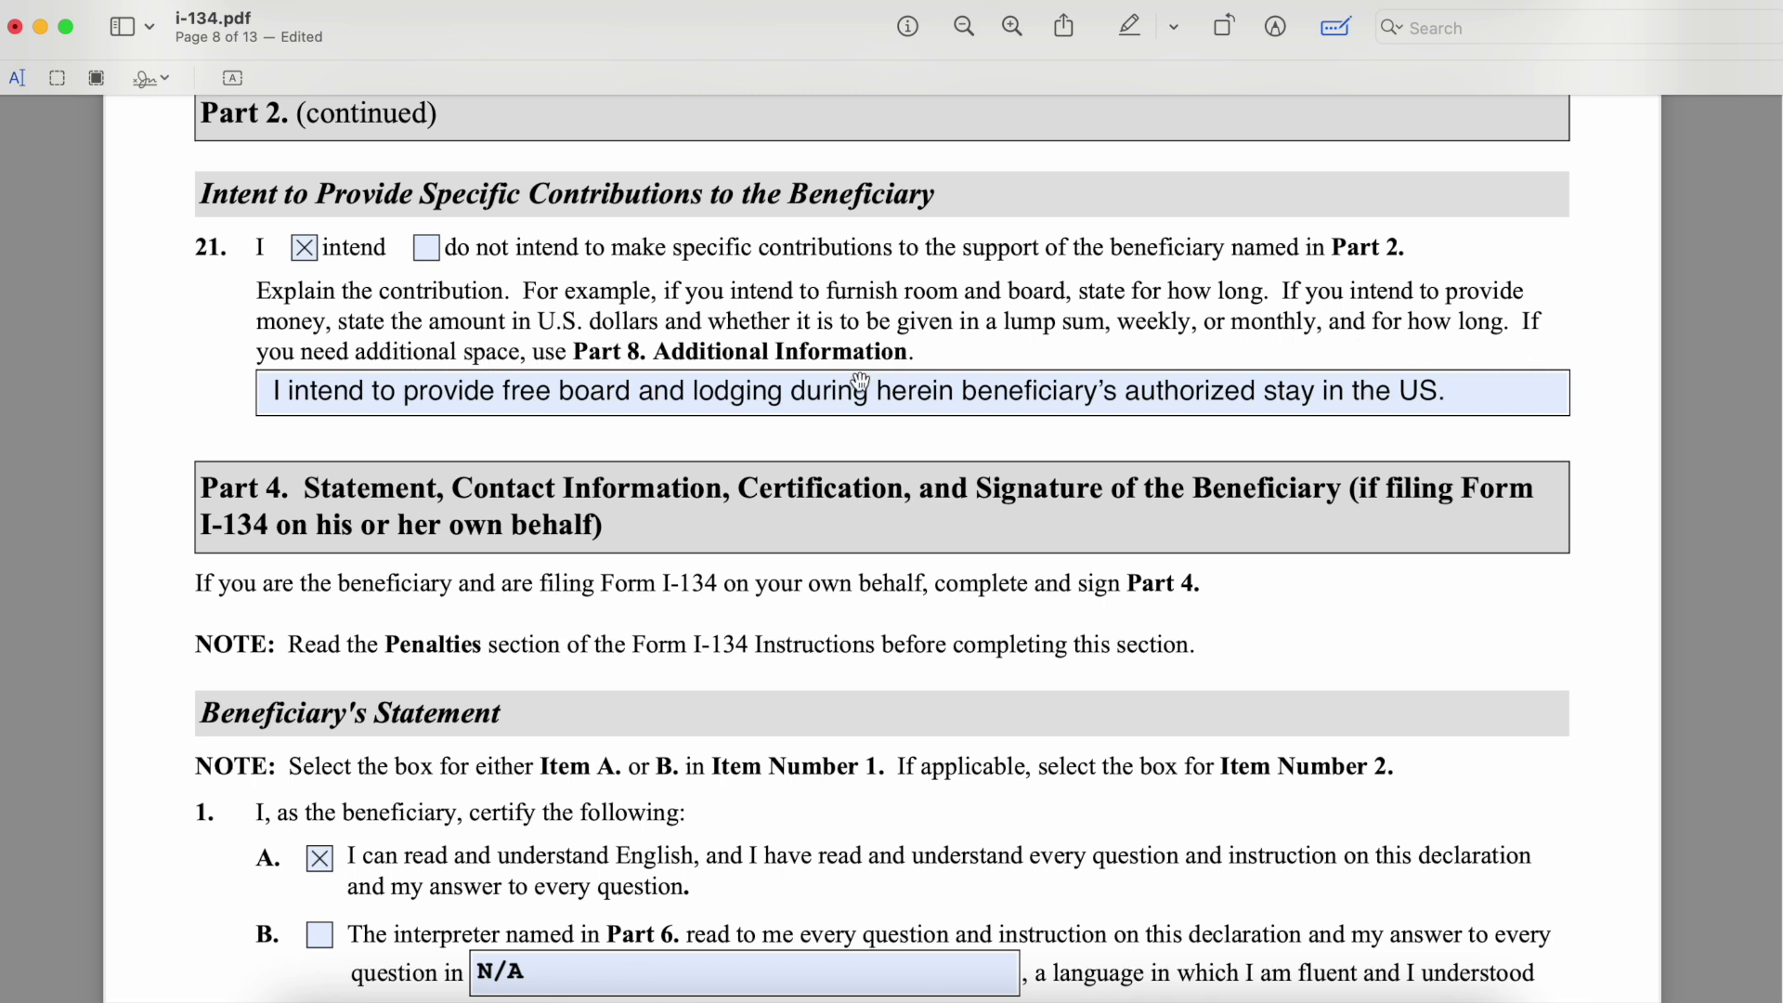
{"action": "scroll", "coordinate": [672, 441], "scroll_direction": "down", "scroll_amount": 2}
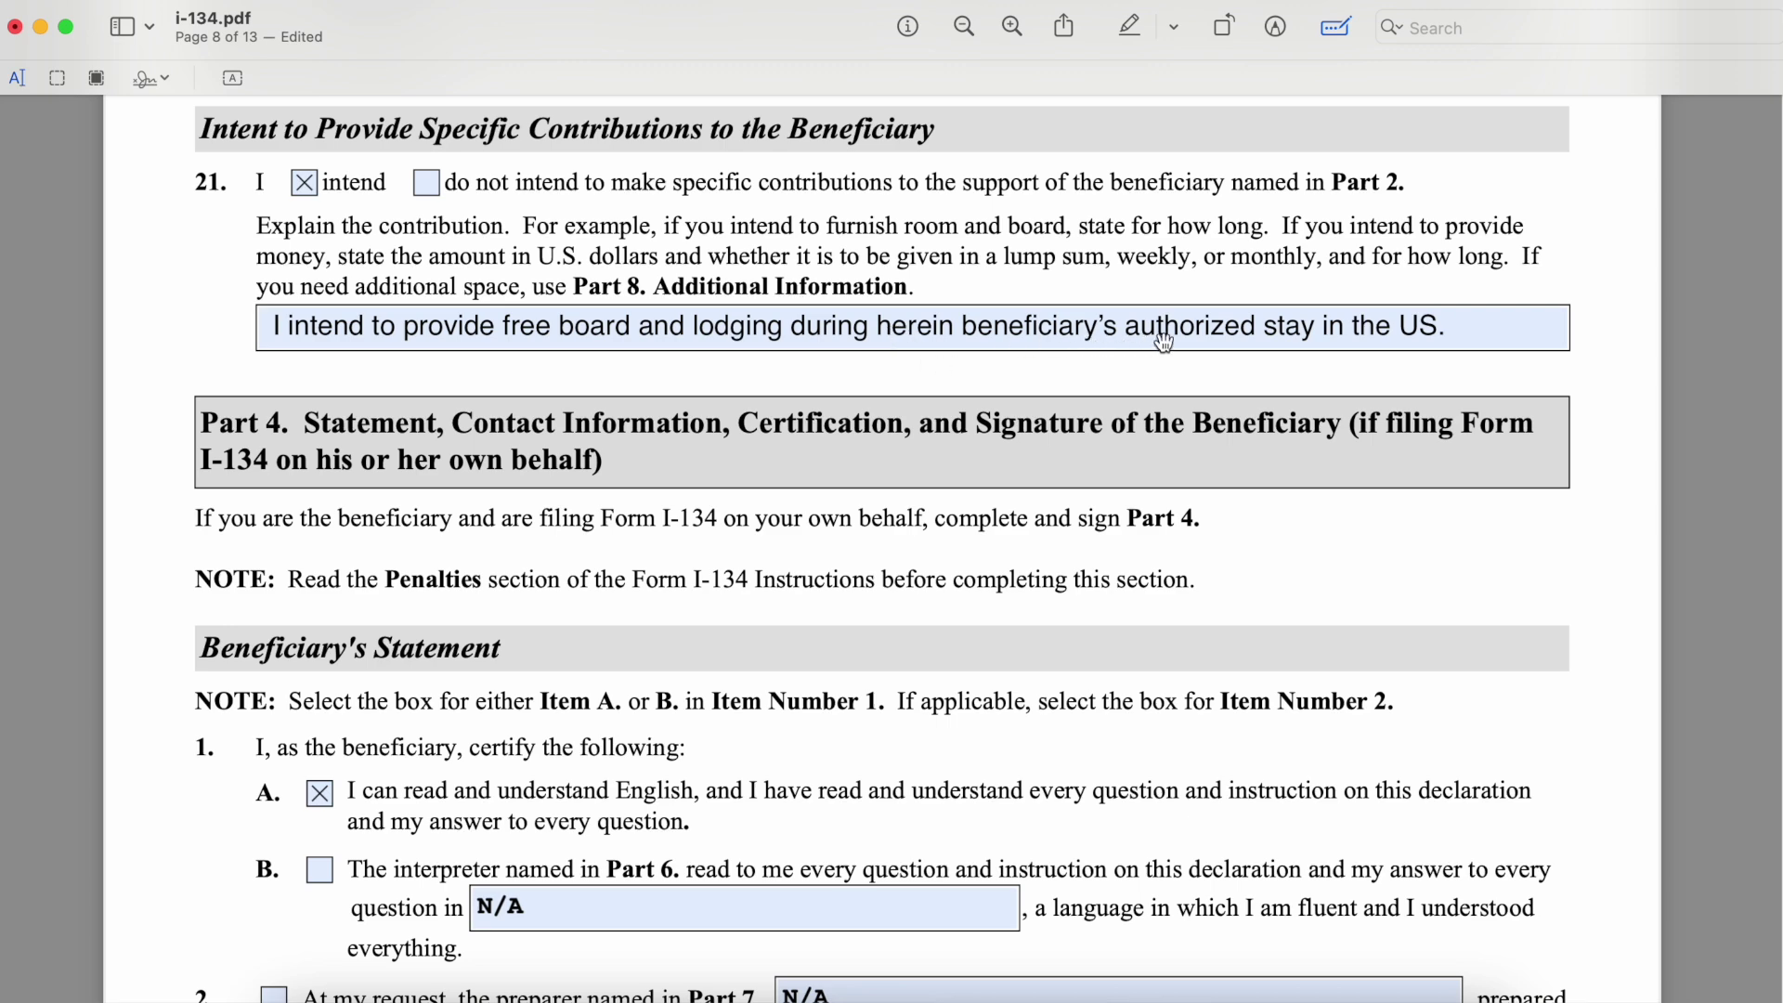
Review the Part 4 introduction and the Beneficiary's Statement, covering the English, interpreter and preparer options in Items 1 and 2
{"action": "scroll", "coordinate": [1372, 359], "scroll_direction": "down", "scroll_amount": 5}
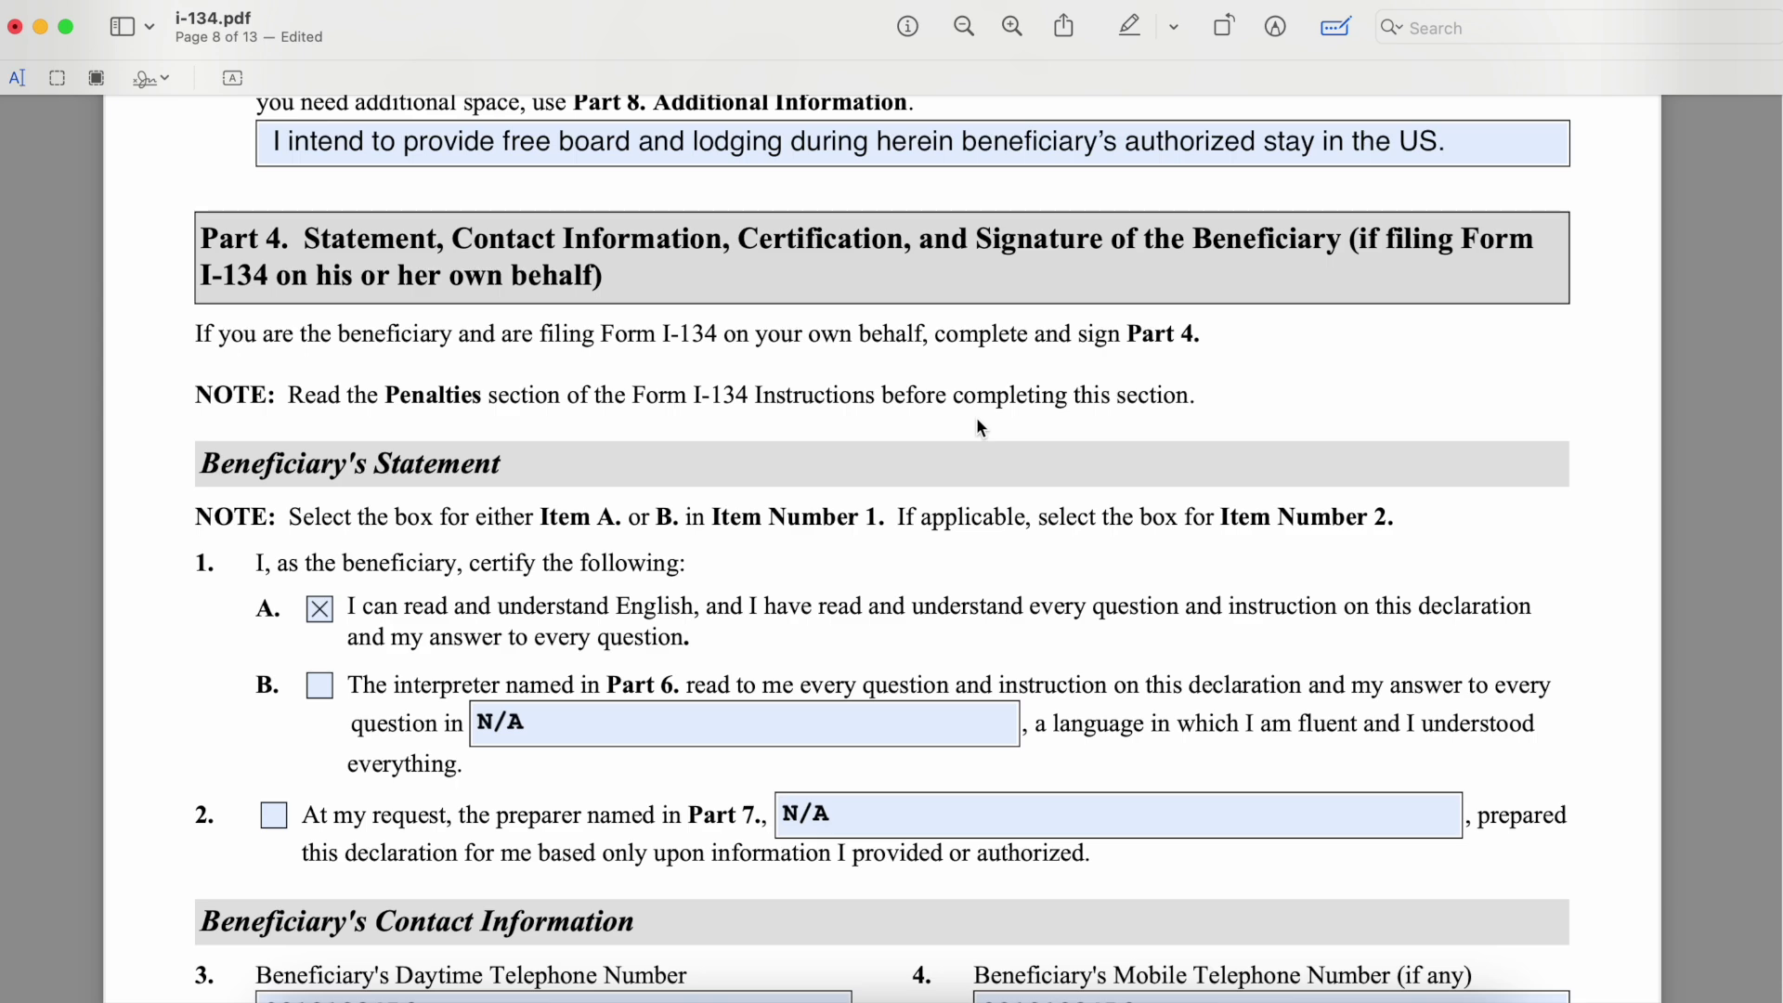
{"action": "scroll", "coordinate": [976, 422], "scroll_direction": "down", "scroll_amount": 5}
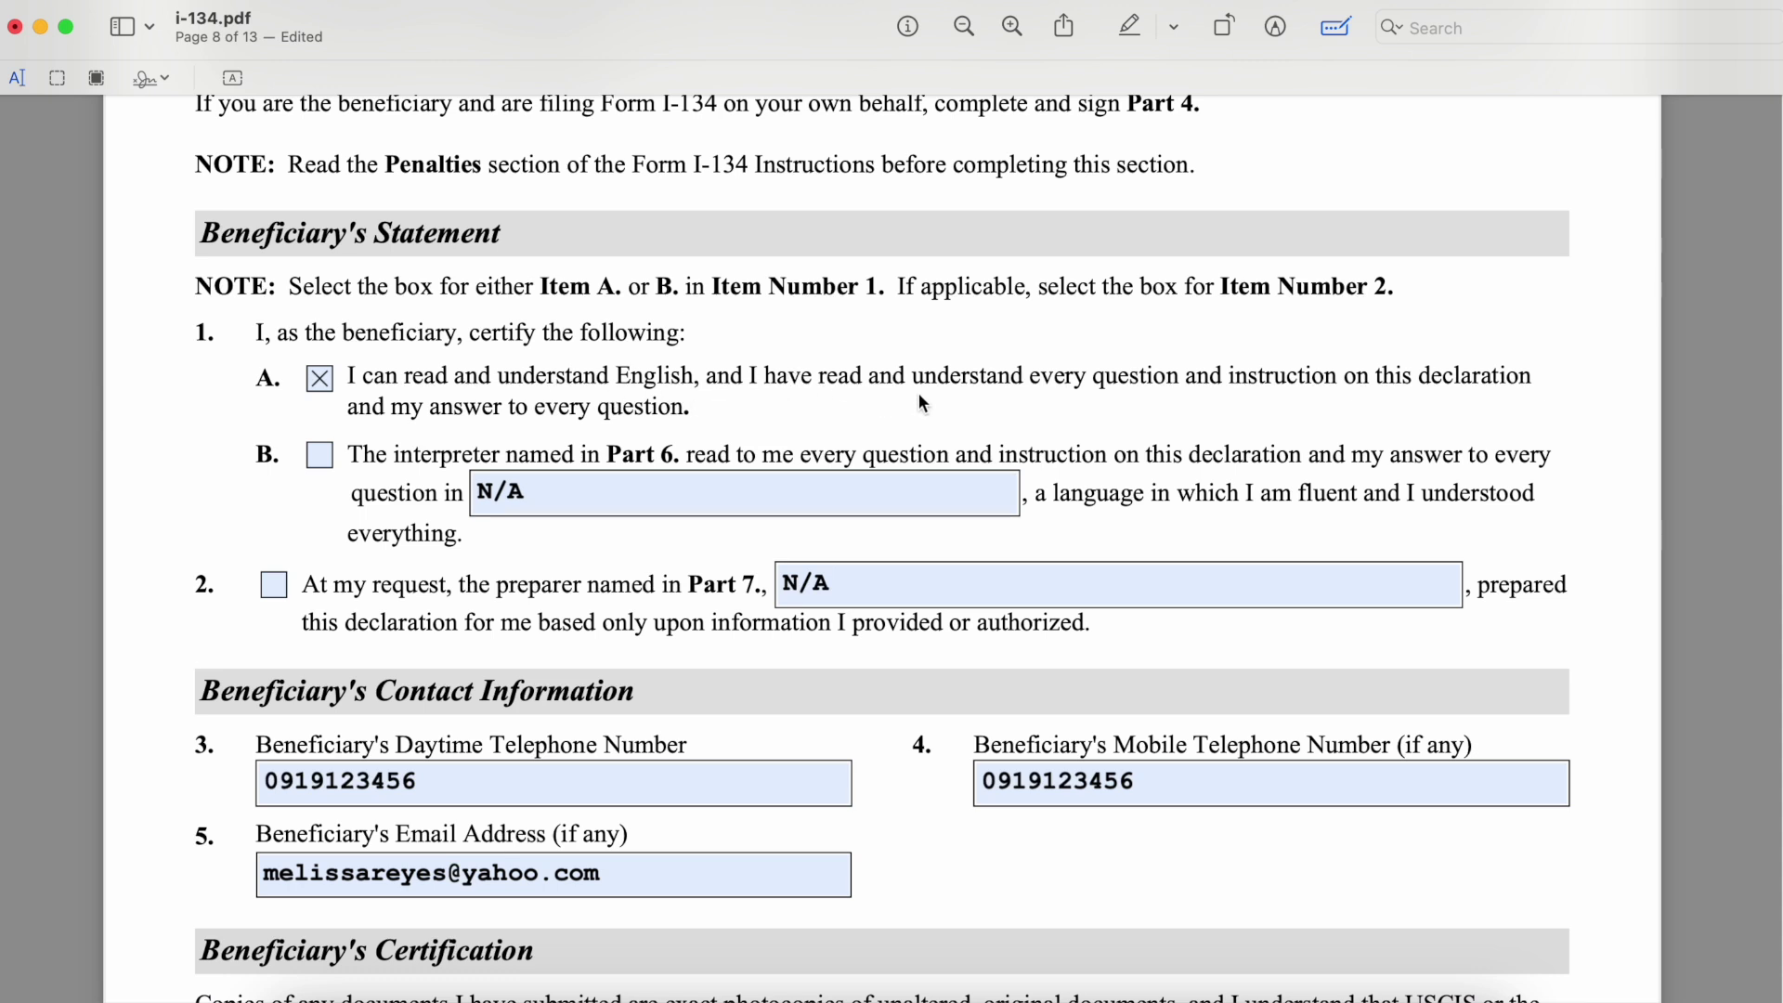
{"action": "scroll", "coordinate": [919, 397], "scroll_direction": "down", "scroll_amount": 2}
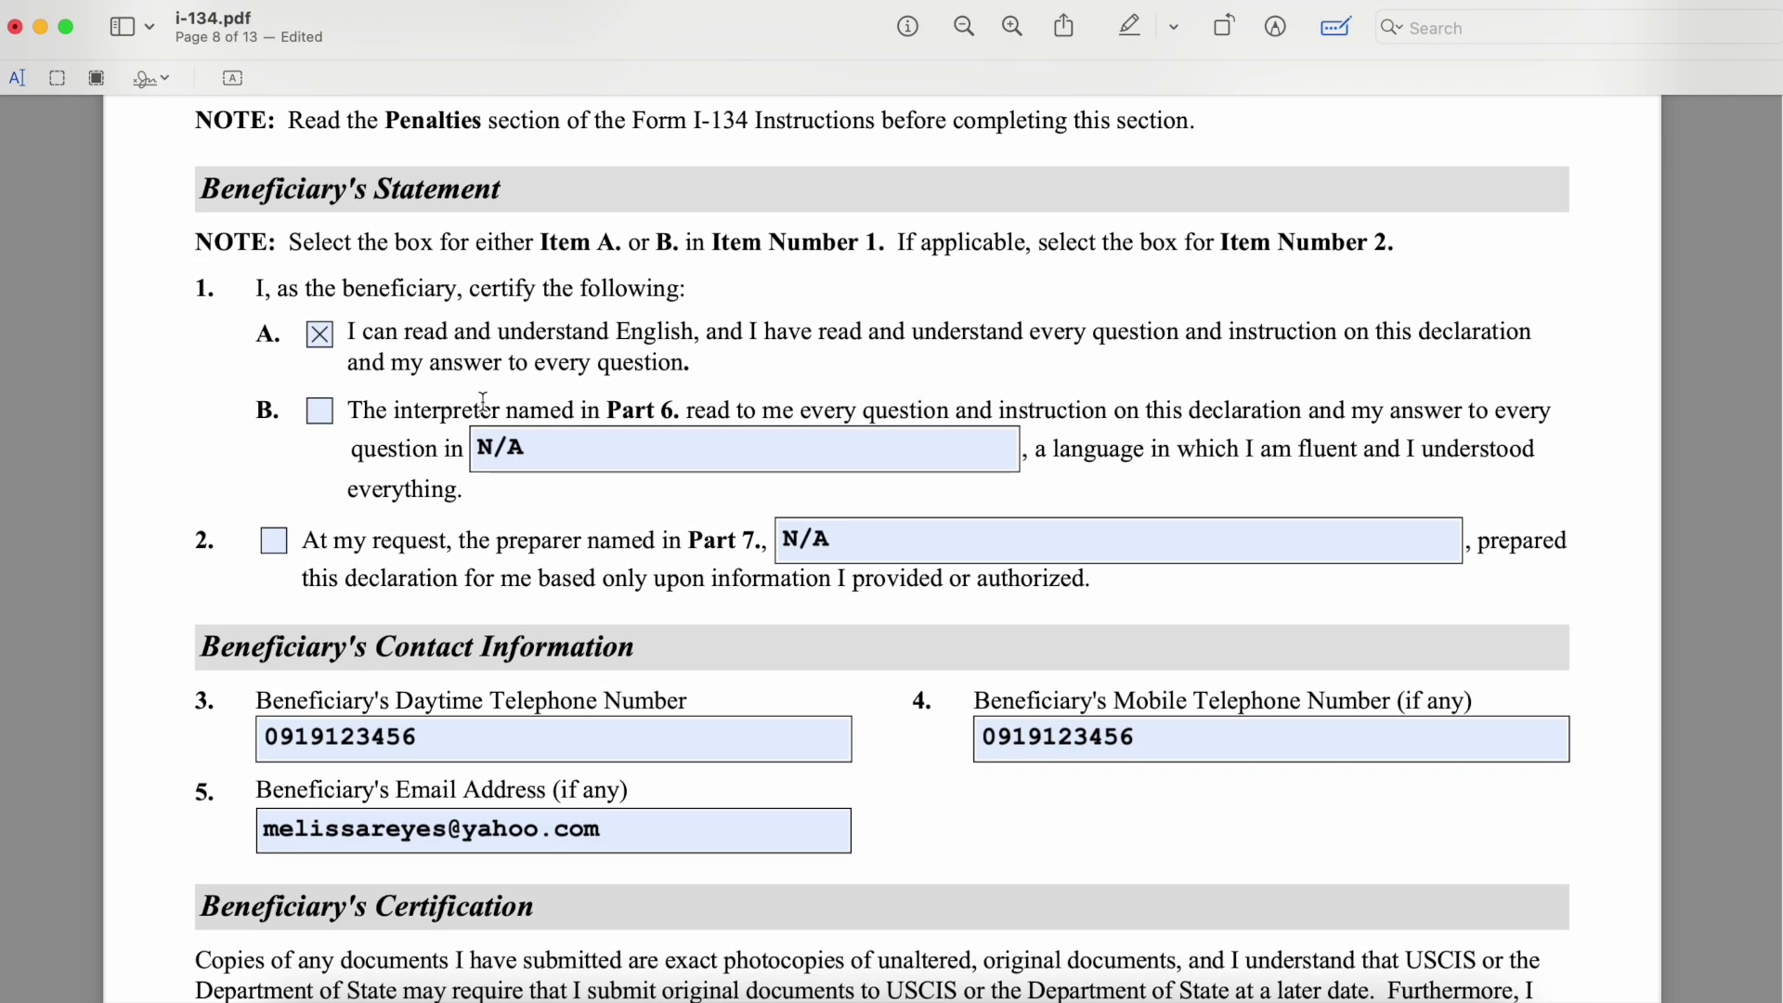
{"action": "scroll", "coordinate": [356, 457], "scroll_direction": "down", "scroll_amount": 2}
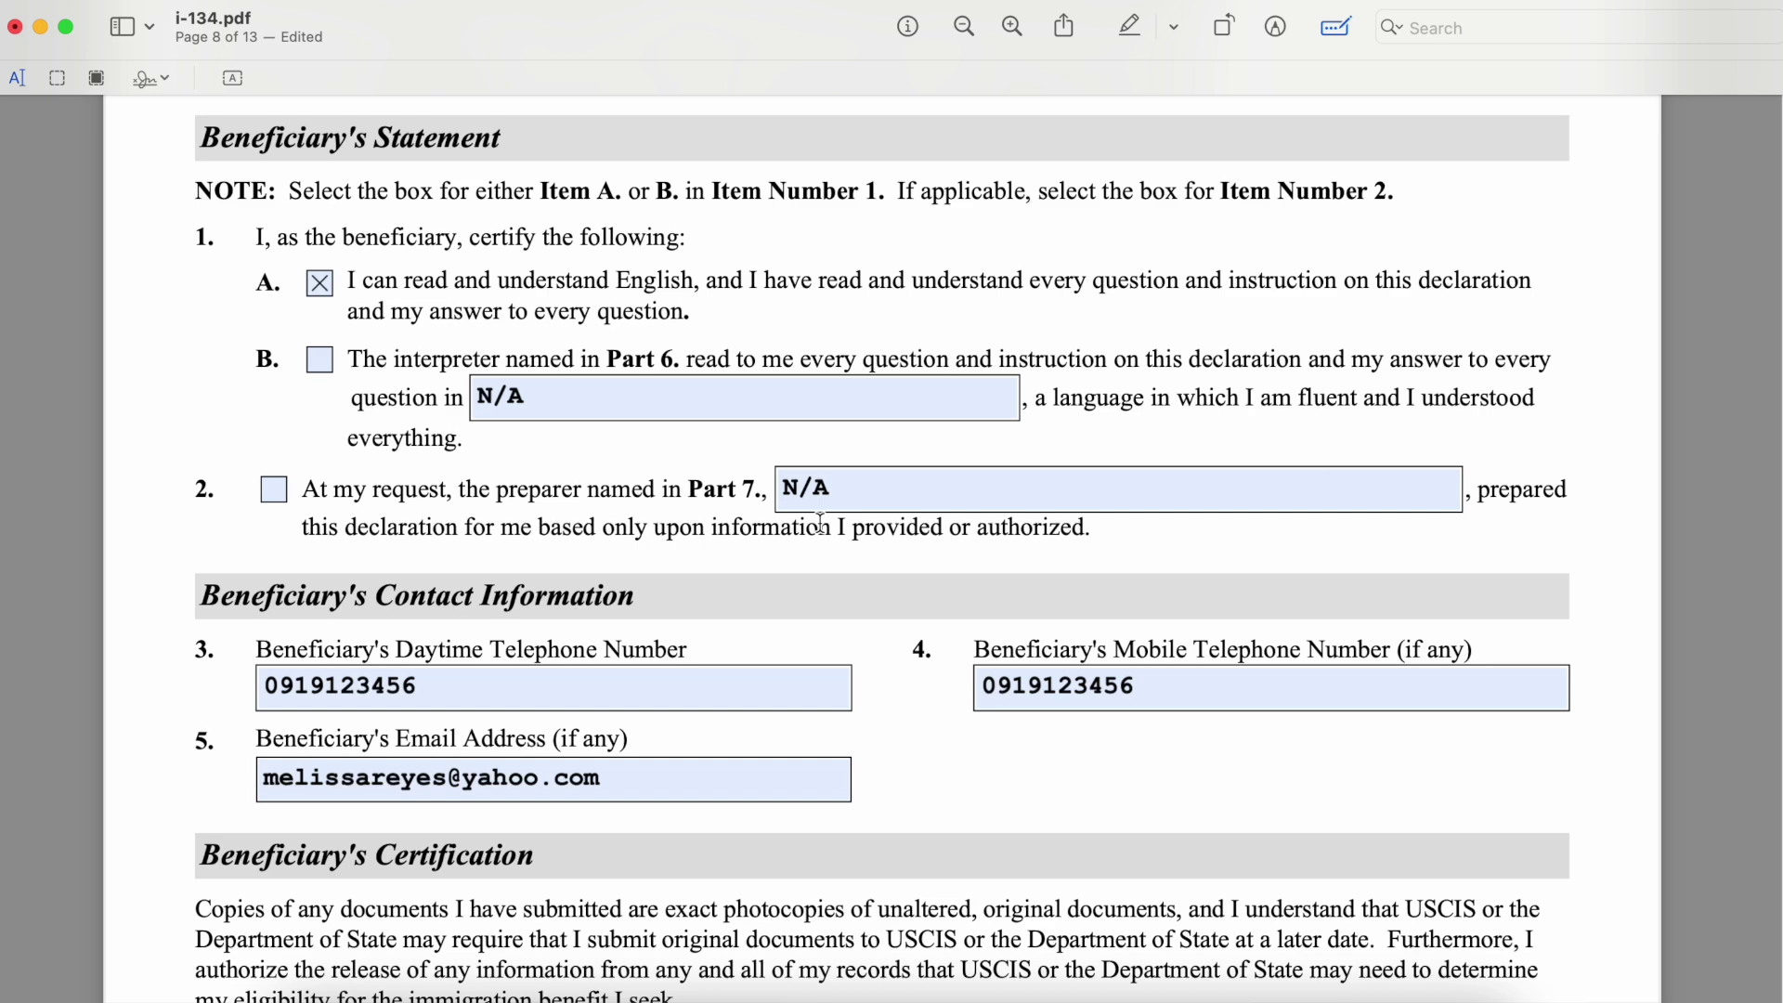
Review the Beneficiary's Contact Information in Items 3 to 5, covering daytime telephone, mobile telephone and email address
{"action": "scroll", "coordinate": [820, 525], "scroll_direction": "down", "scroll_amount": 3}
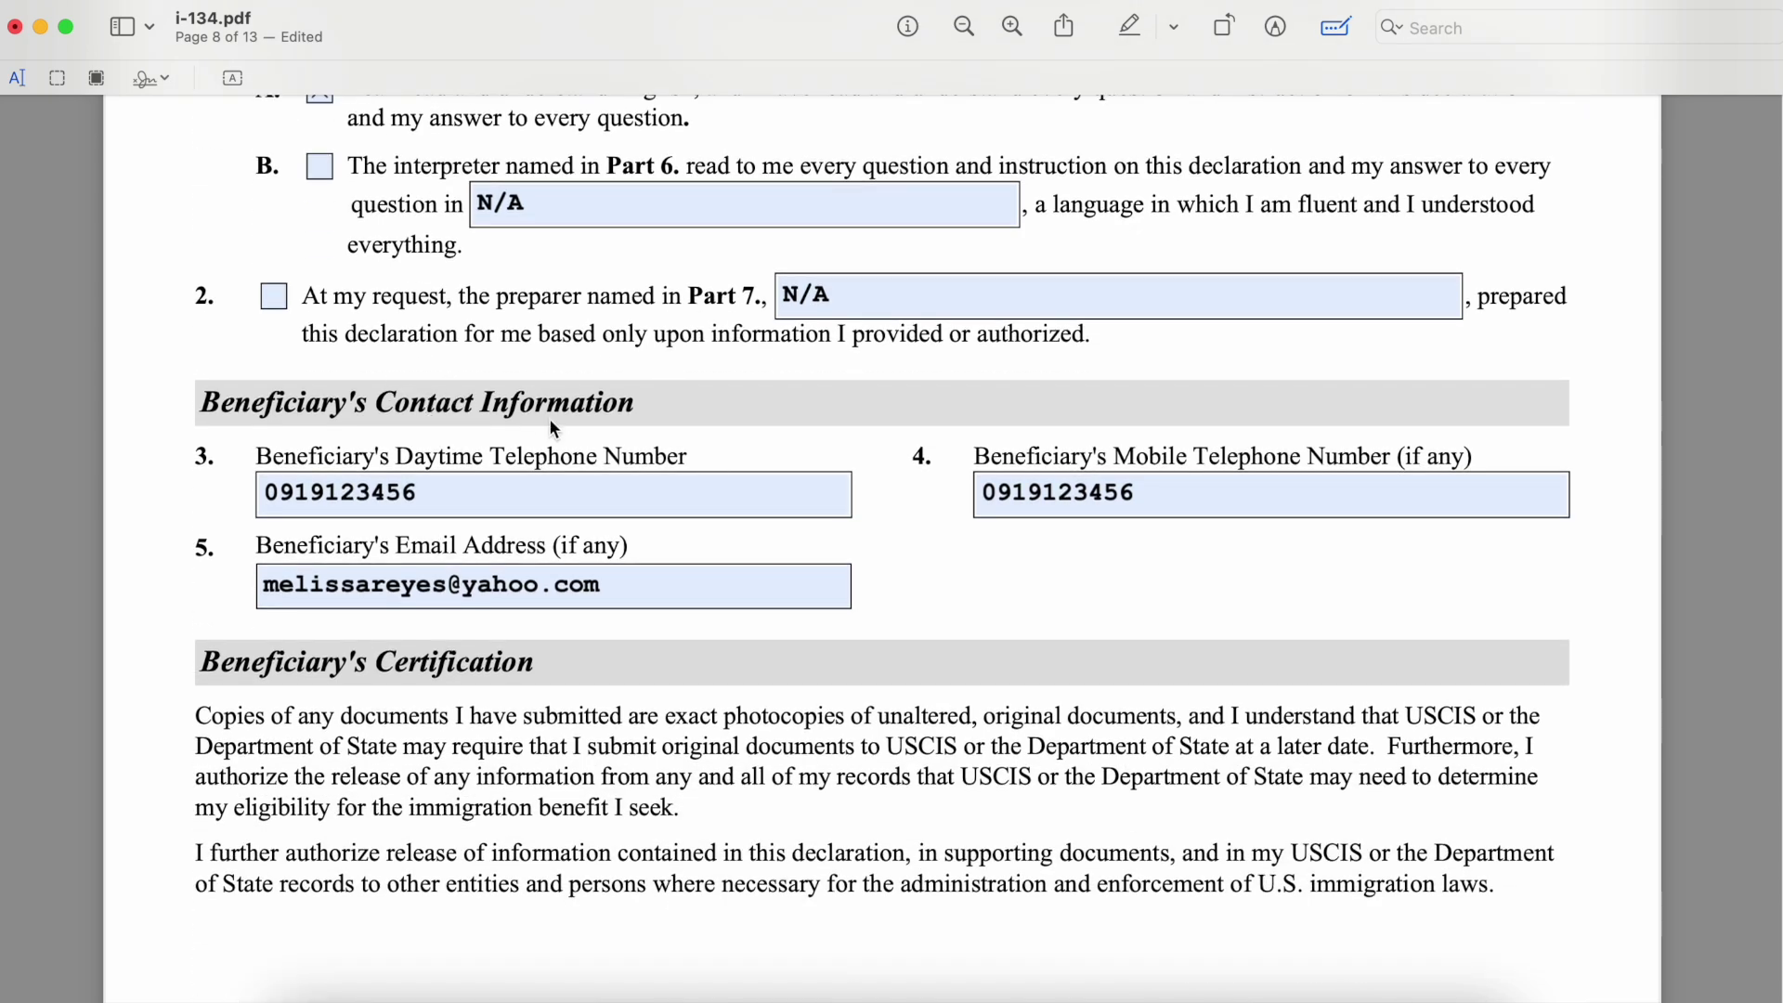
{"action": "left_click", "coordinate": [449, 493]}
{"action": "scroll", "coordinate": [1068, 522], "scroll_direction": "down", "scroll_amount": 3}
Read the Beneficiary's Certification through its continuation on page 9, and check the Item 6 signature and date fields
{"action": "scroll", "coordinate": [1072, 530], "scroll_direction": "down", "scroll_amount": 5}
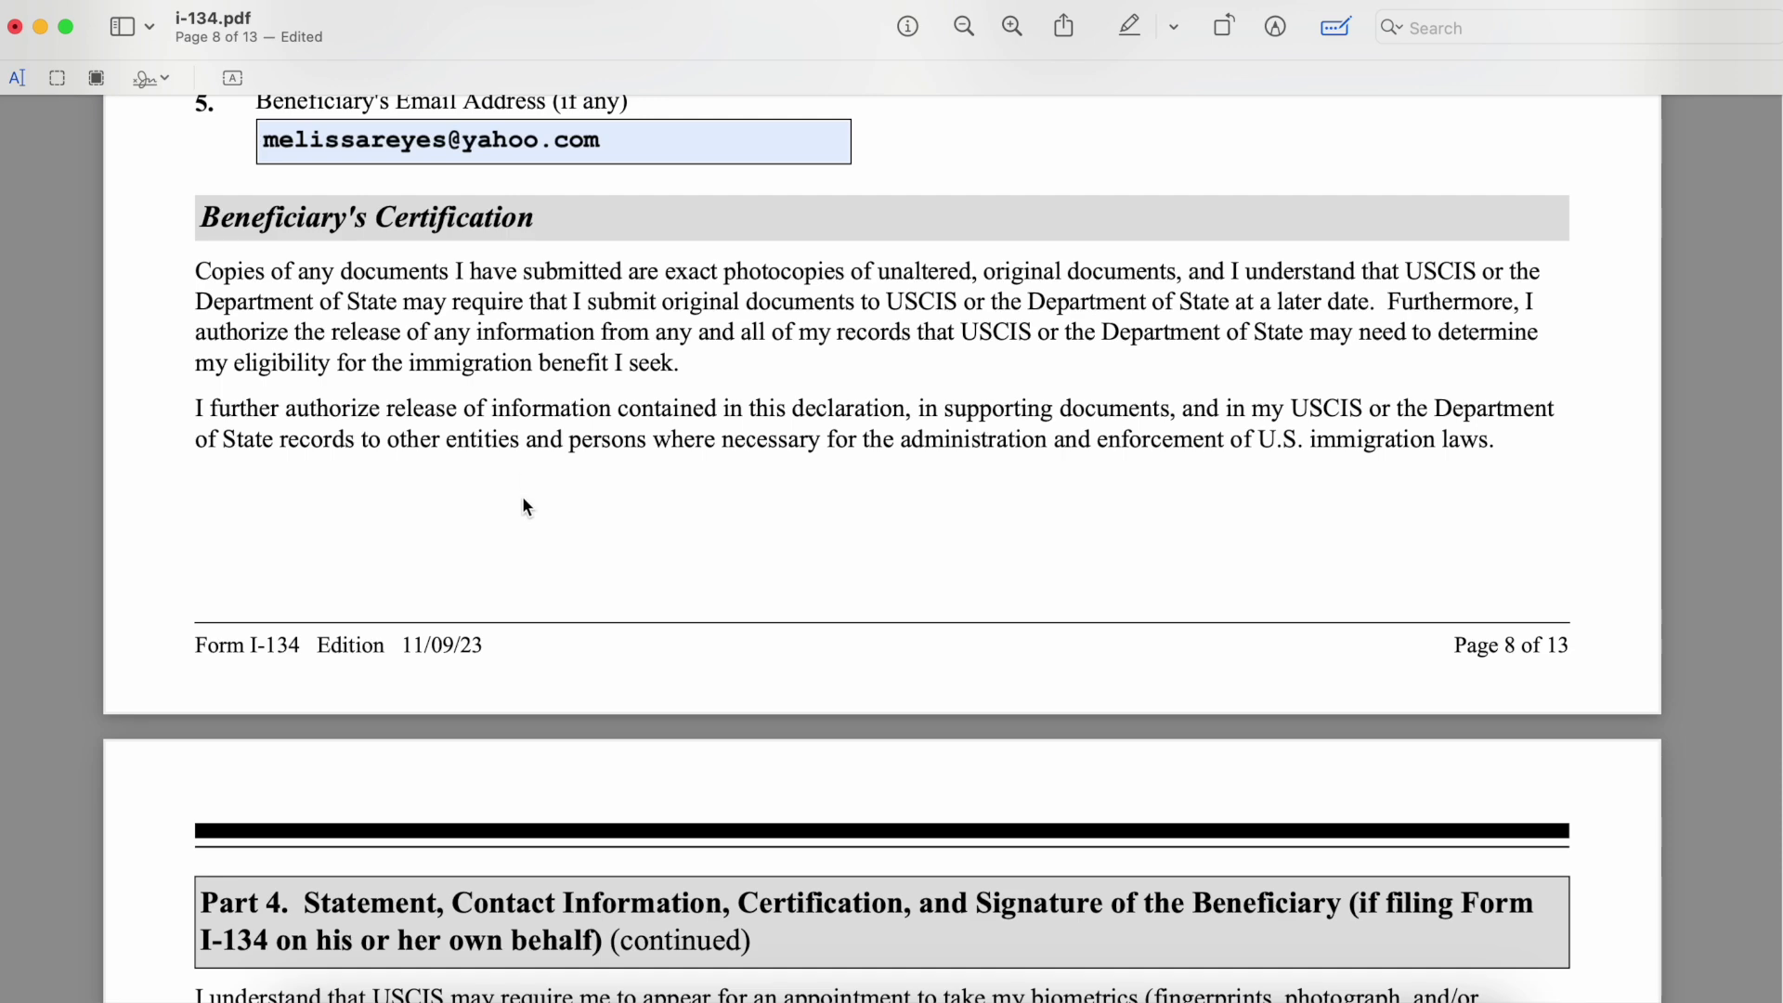
{"action": "scroll", "coordinate": [522, 496], "scroll_direction": "down", "scroll_amount": 2}
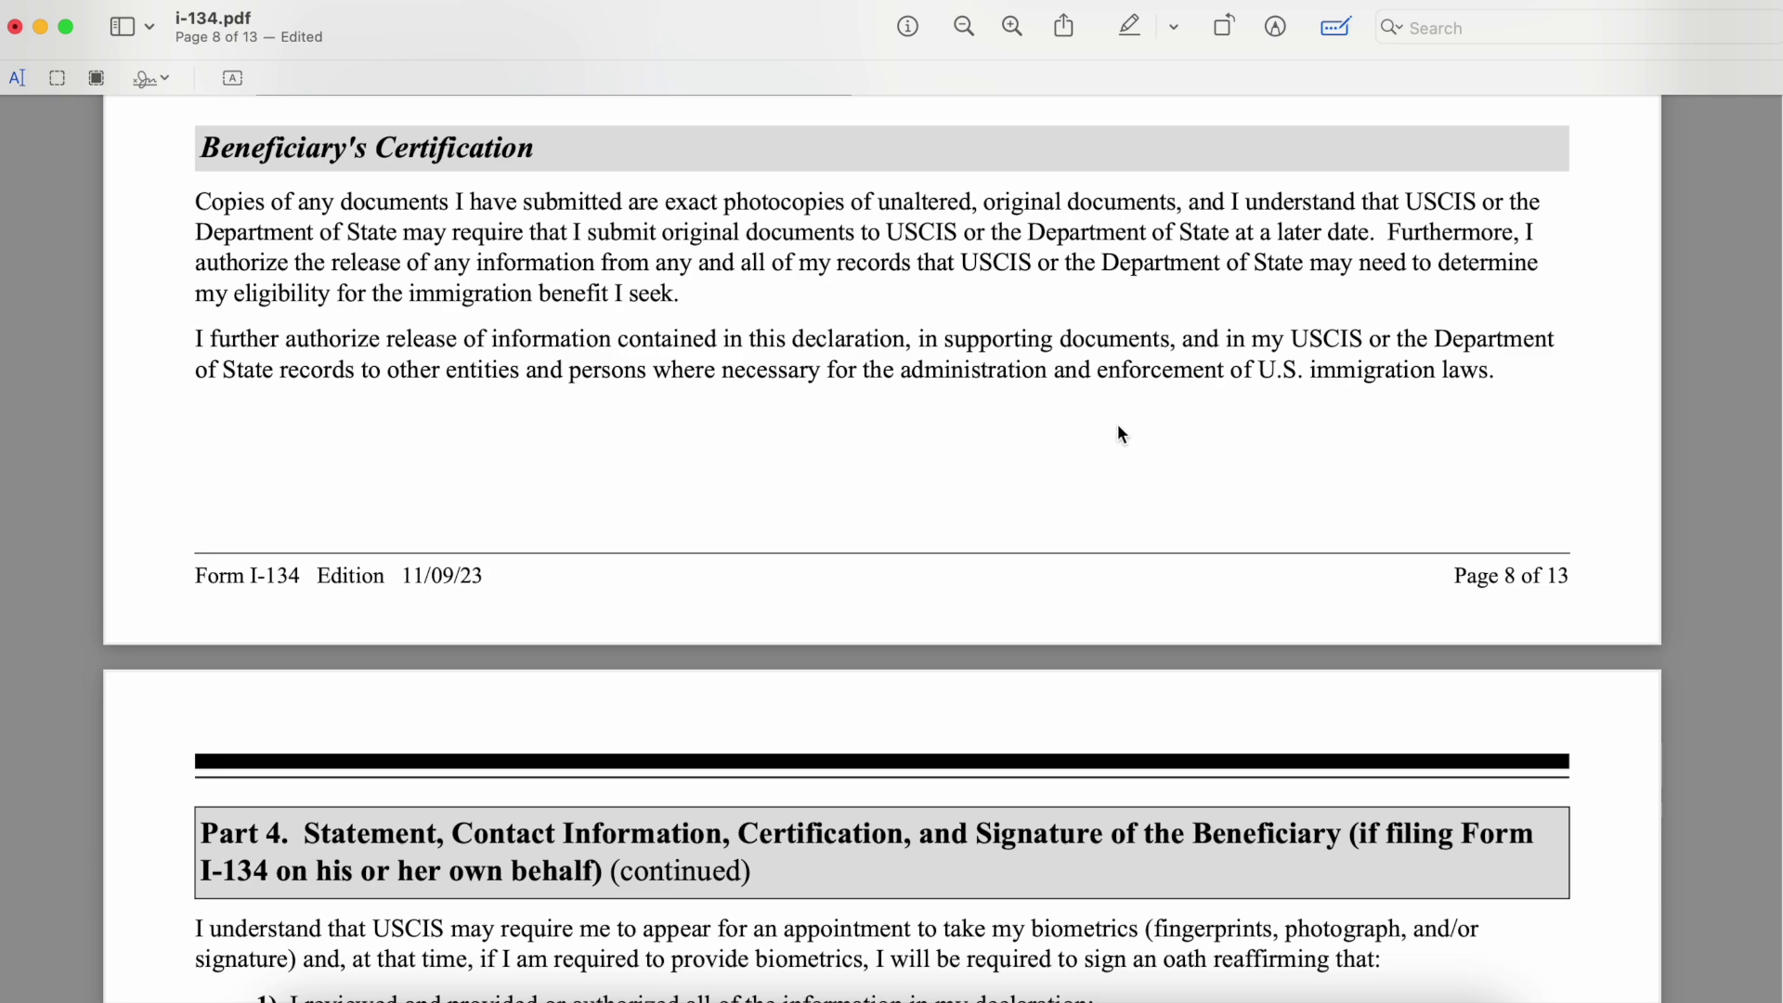
{"action": "scroll", "coordinate": [1119, 430], "scroll_direction": "down", "scroll_amount": 5}
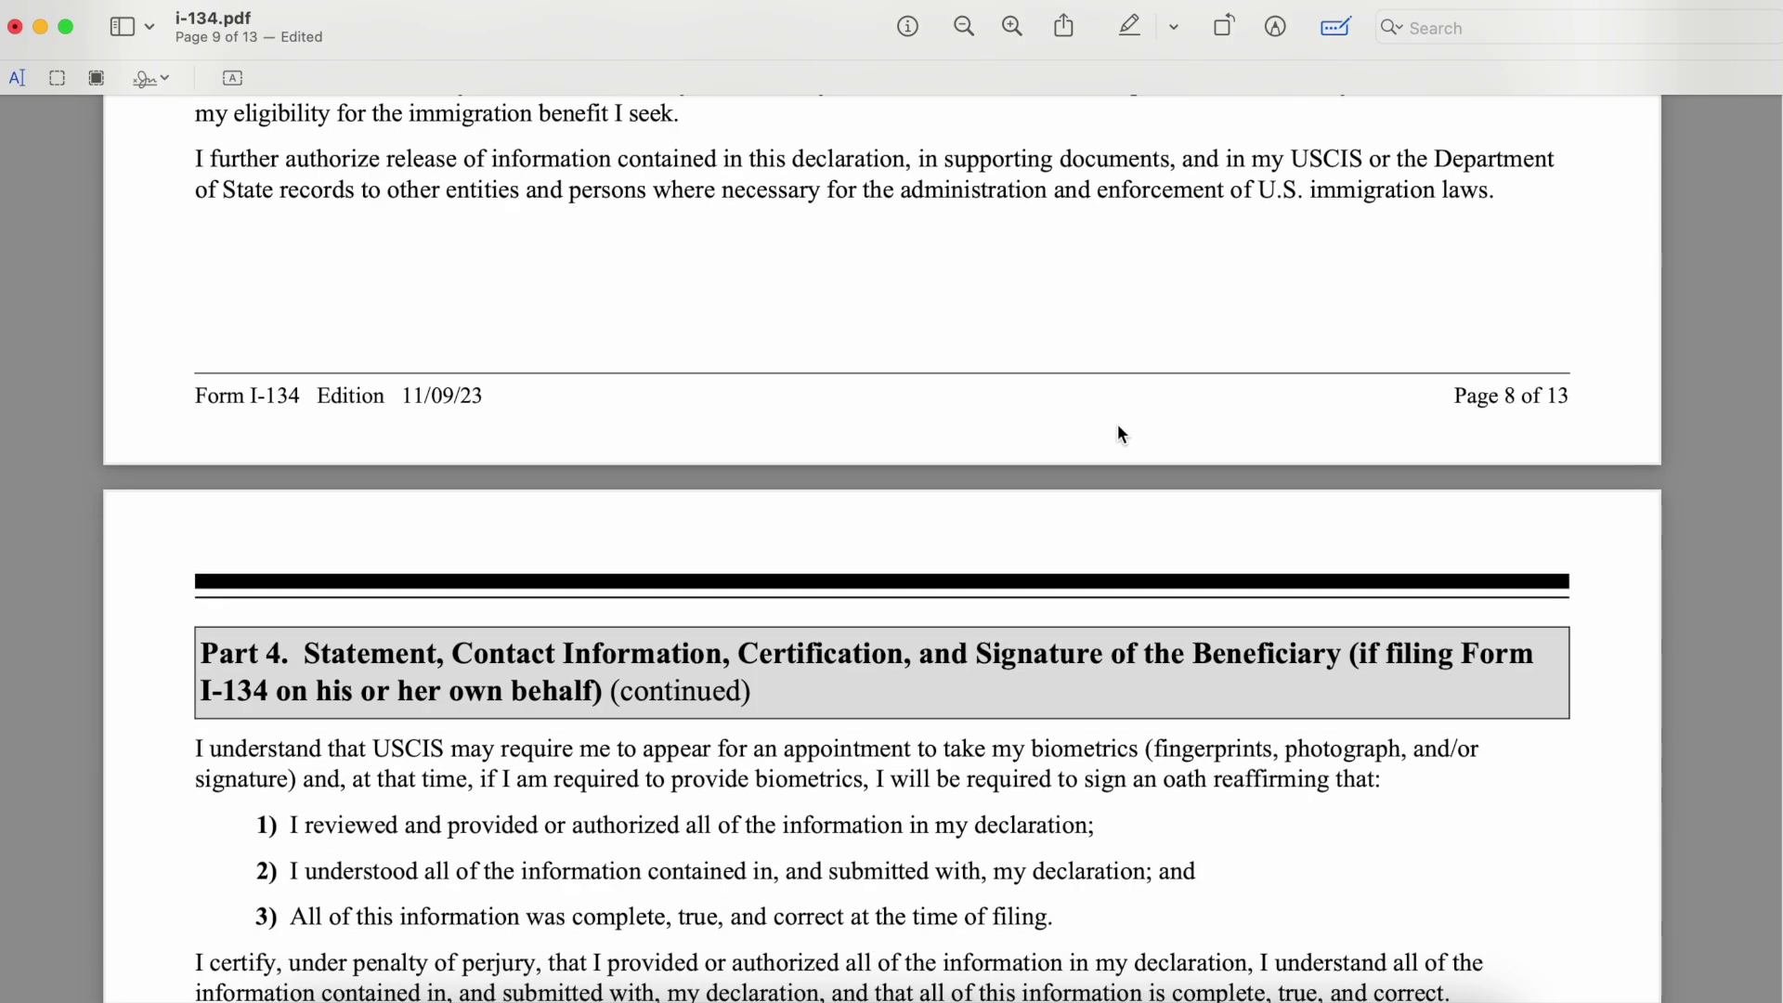
{"action": "scroll", "coordinate": [1059, 782], "scroll_direction": "down", "scroll_amount": 10}
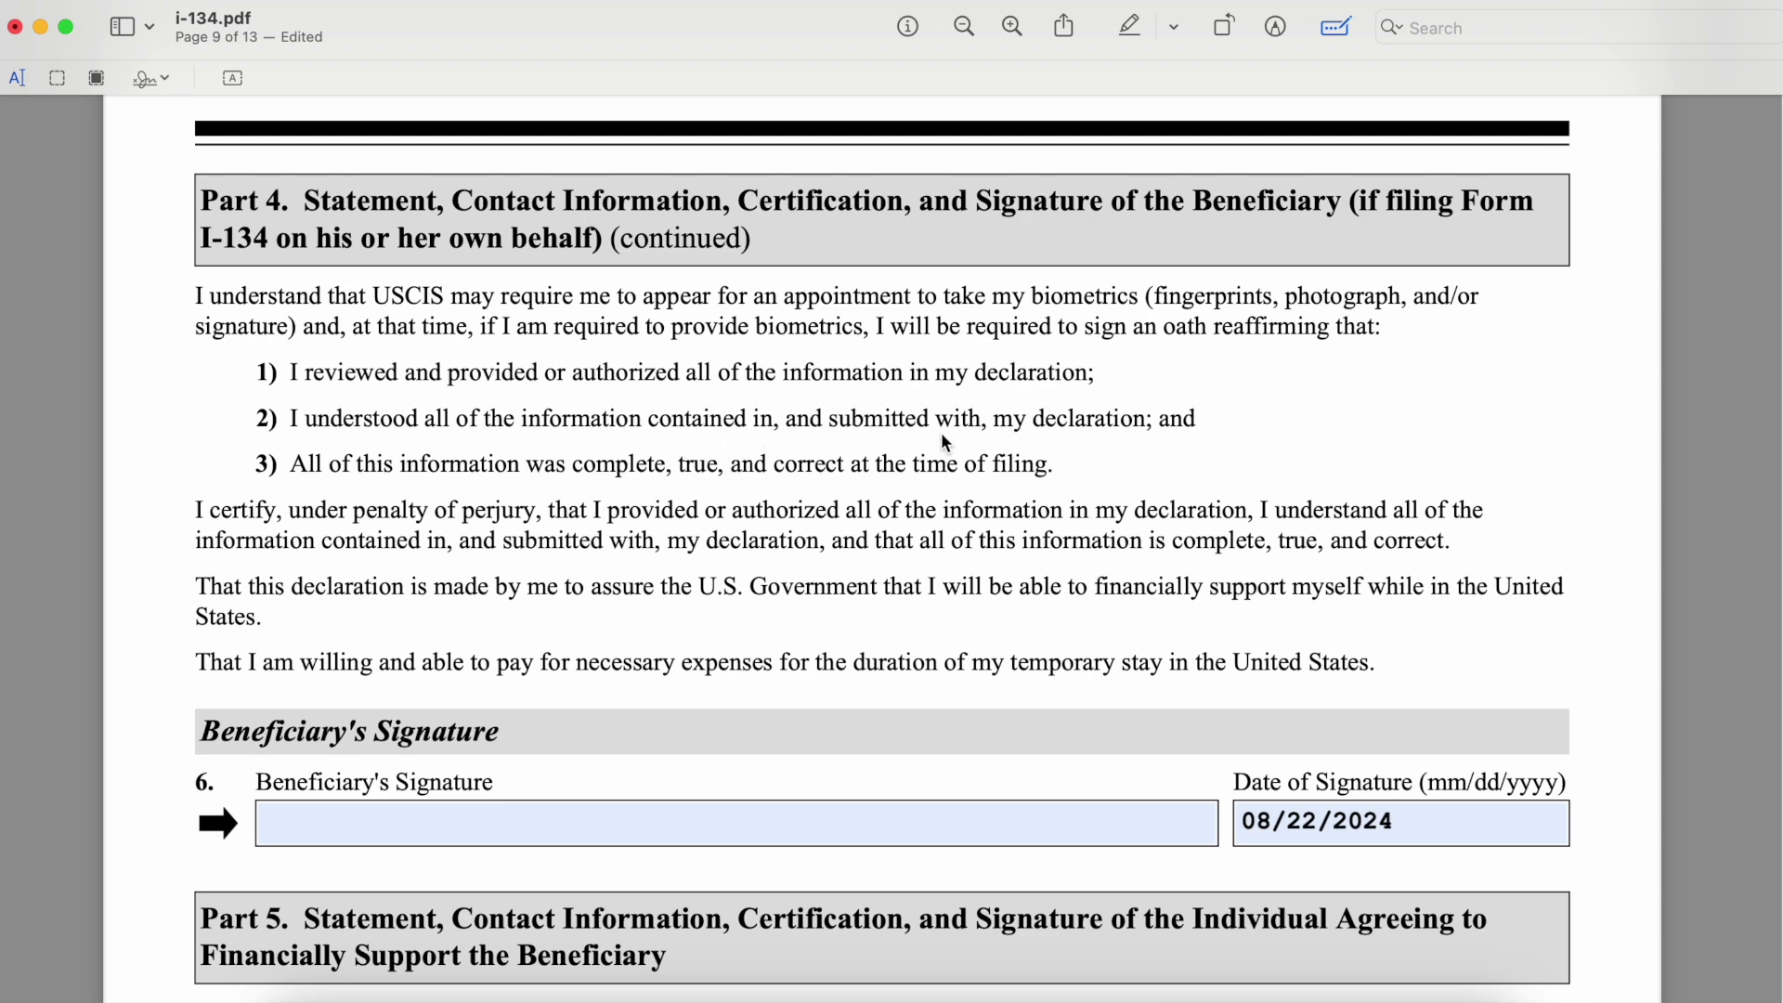
{"action": "scroll", "coordinate": [1144, 455], "scroll_direction": "down", "scroll_amount": 2}
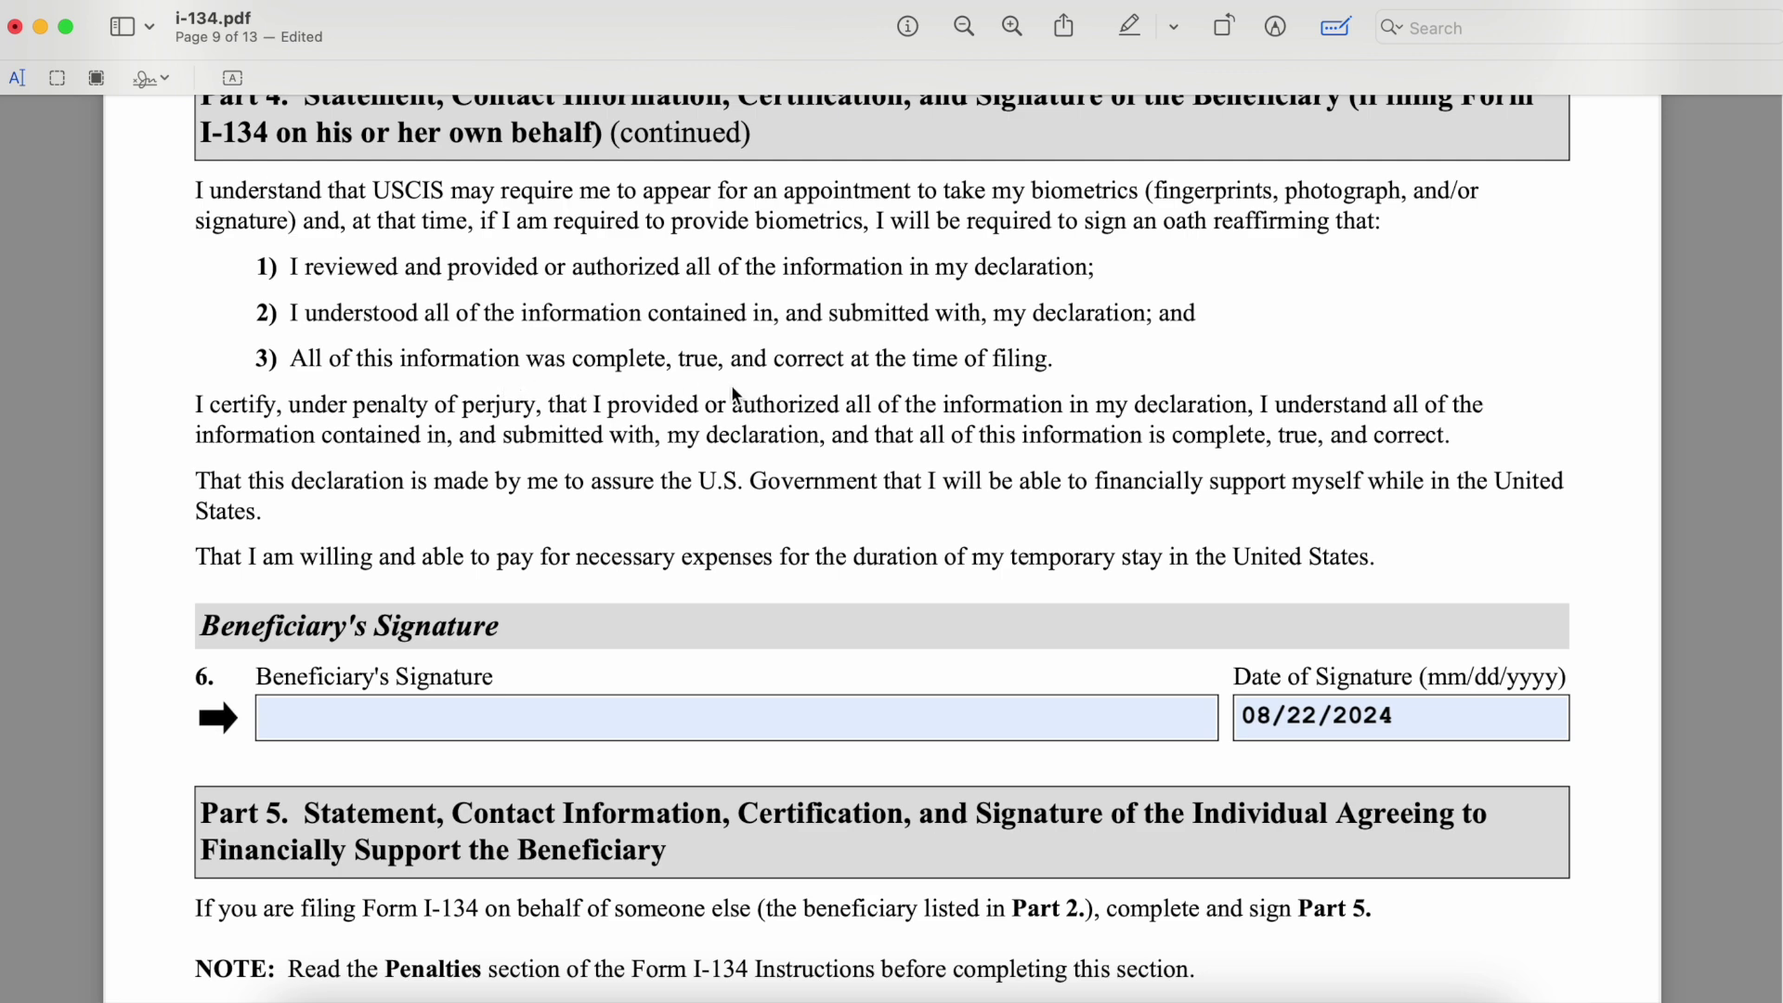
{"action": "scroll", "coordinate": [731, 384], "scroll_direction": "down", "scroll_amount": 1}
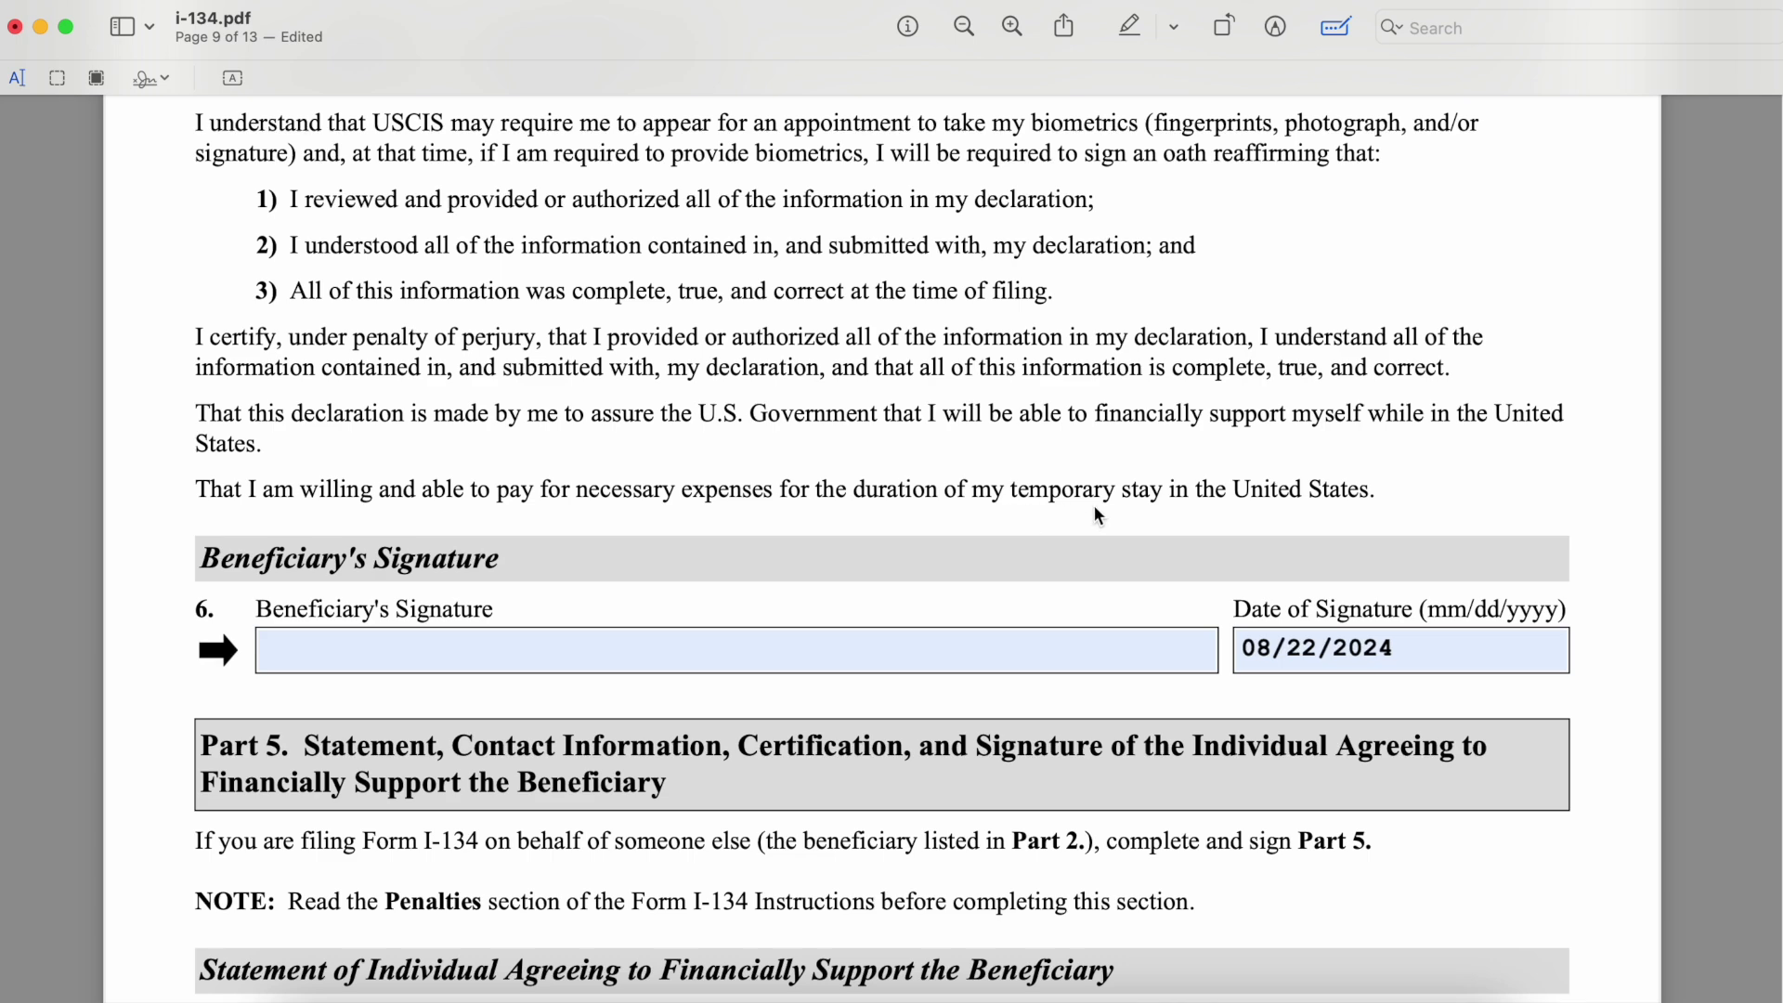
{"action": "scroll", "coordinate": [1095, 515], "scroll_direction": "down", "scroll_amount": 3}
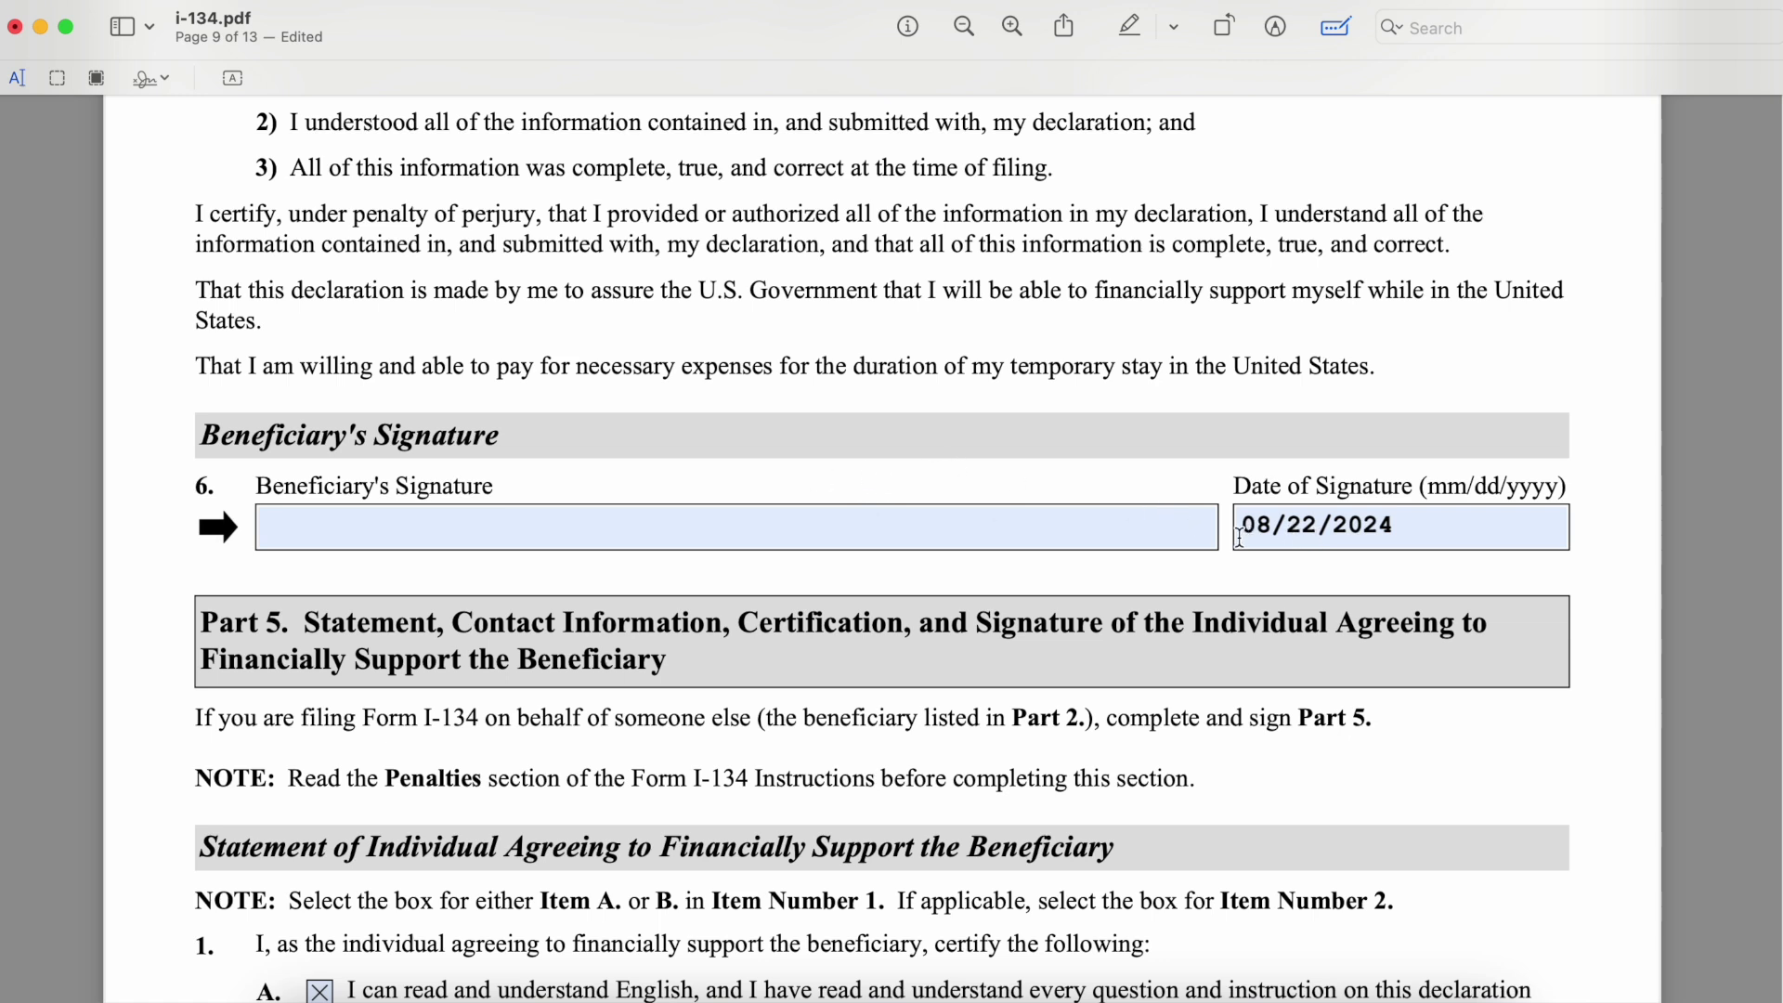
Review the Part 5 instructions and the supporting individual's statement in Items 1 and 2, down to the contact information fields
{"action": "scroll", "coordinate": [1073, 469], "scroll_direction": "down", "scroll_amount": 1}
{"action": "scroll", "coordinate": [1073, 469], "scroll_direction": "down", "scroll_amount": 5}
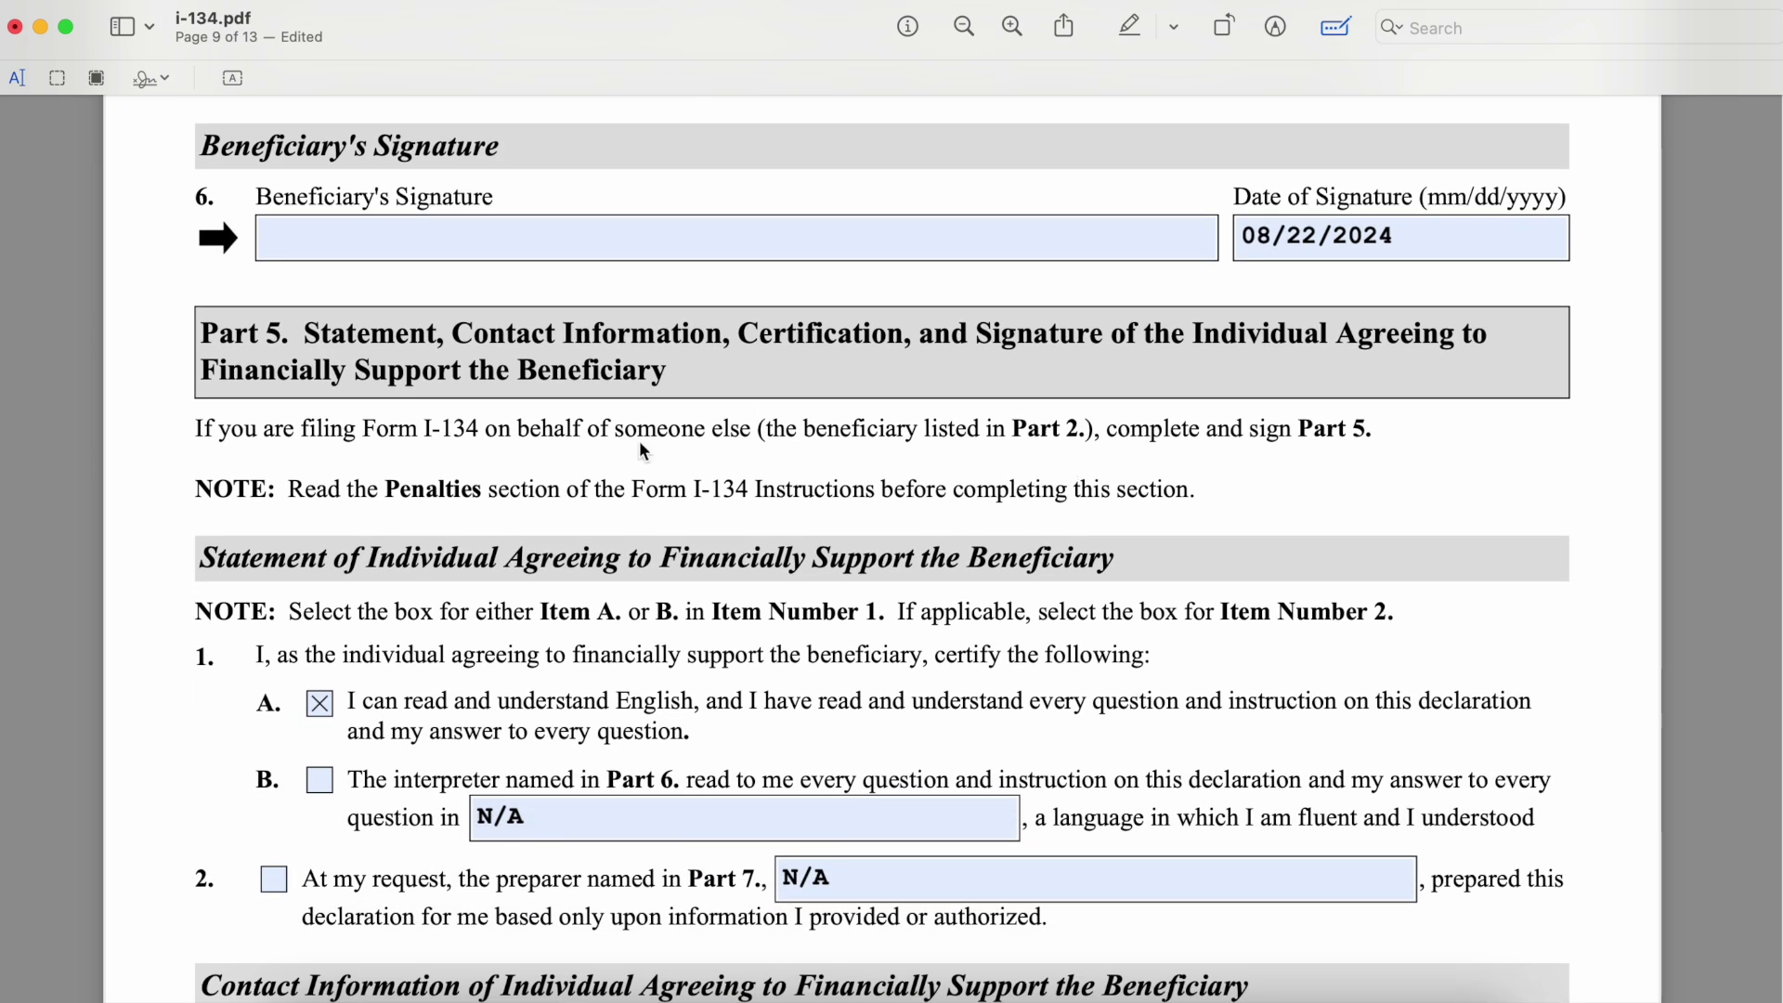
{"action": "scroll", "coordinate": [641, 444], "scroll_direction": "down", "scroll_amount": 2}
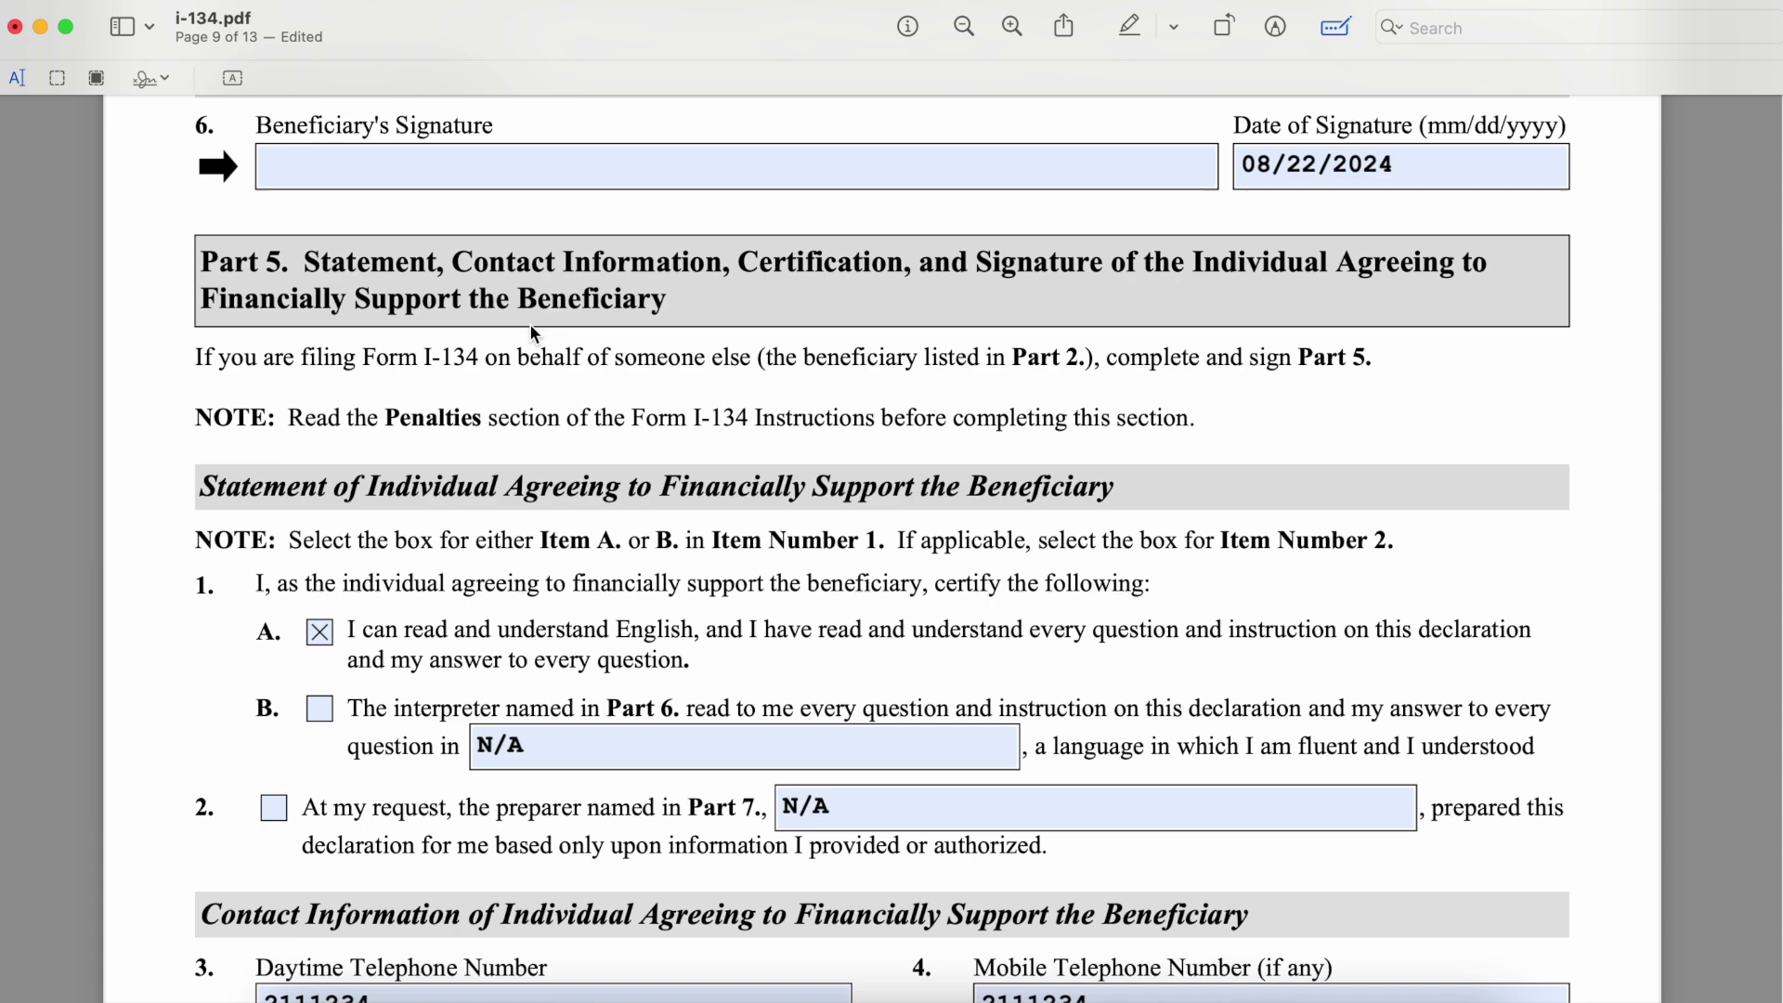
{"action": "scroll", "coordinate": [550, 457], "scroll_direction": "down", "scroll_amount": 3}
{"action": "scroll", "coordinate": [550, 457], "scroll_direction": "up", "scroll_amount": 1}
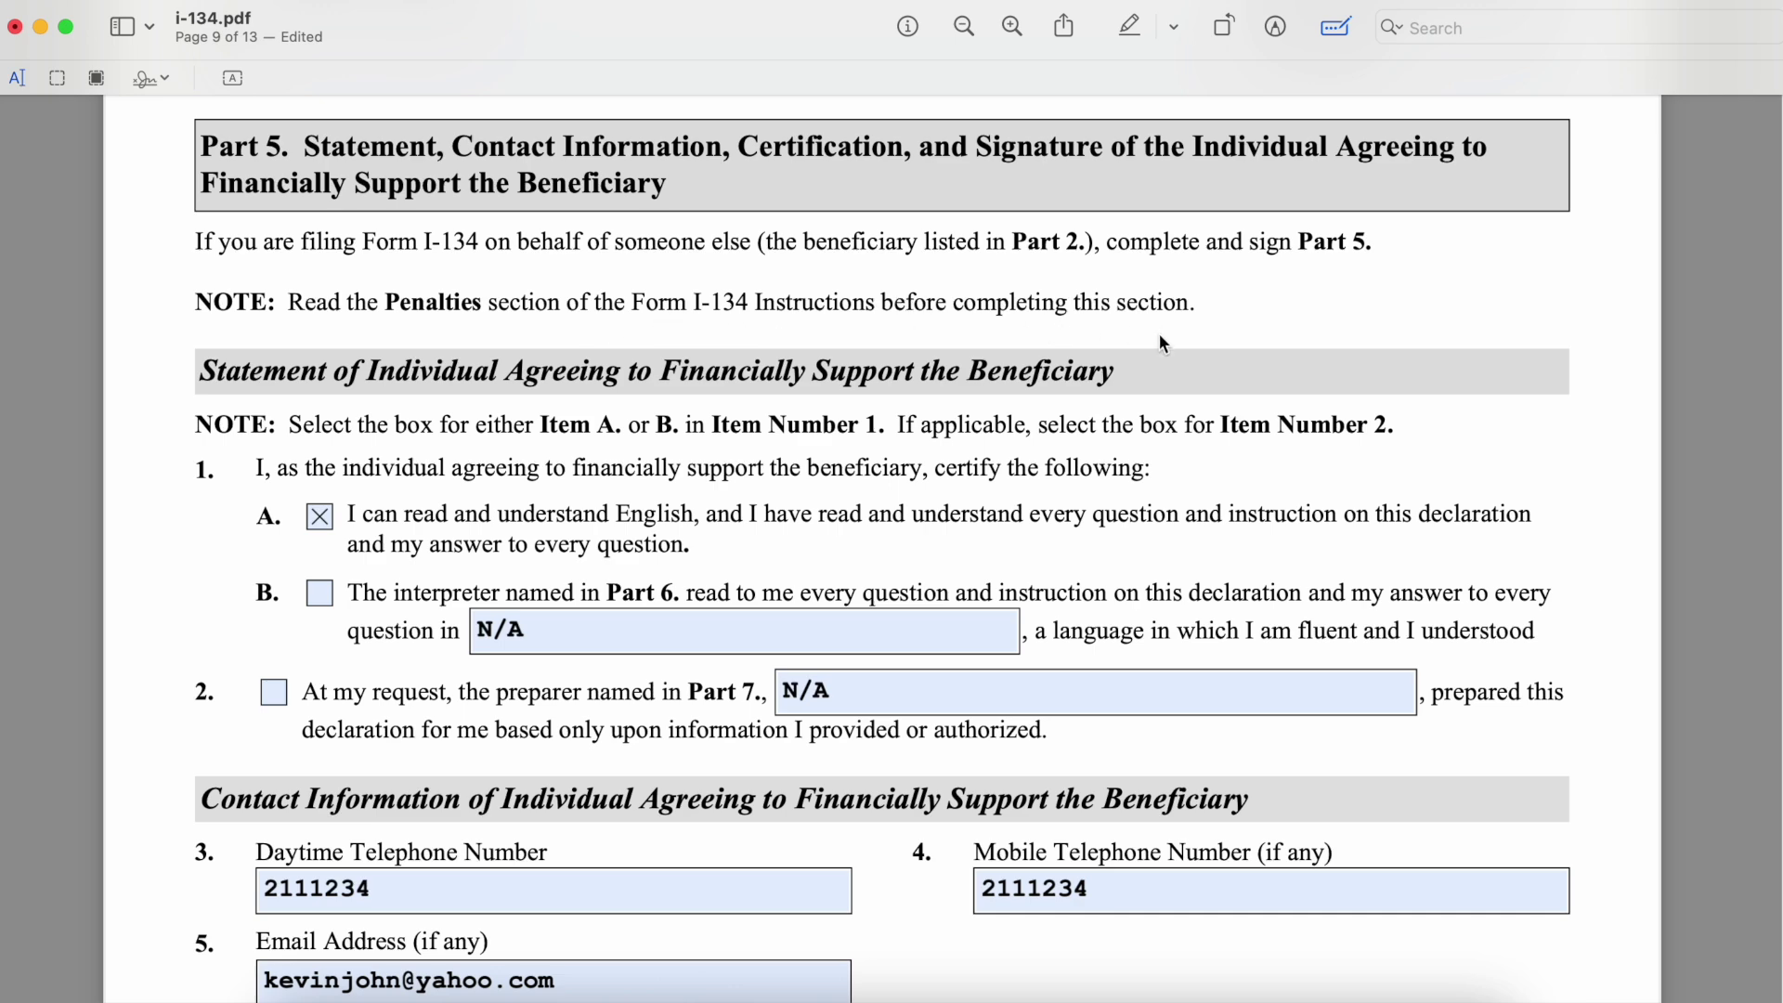
{"action": "scroll", "coordinate": [399, 408], "scroll_direction": "down", "scroll_amount": 3}
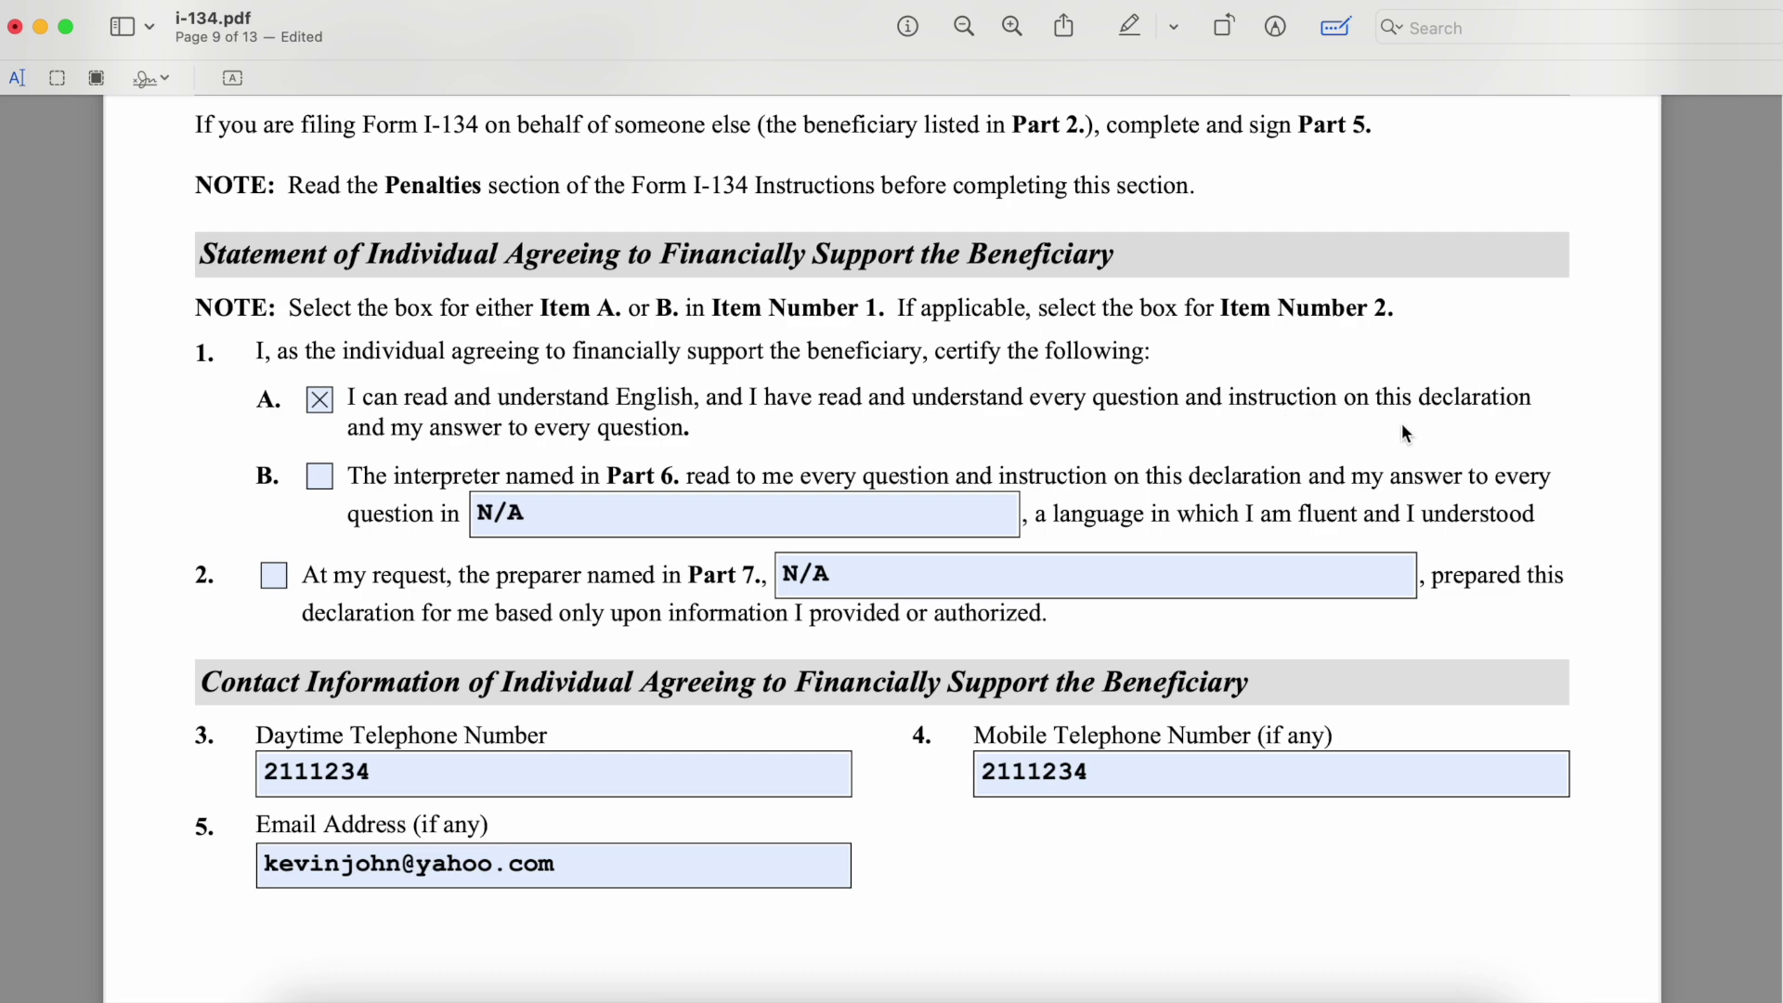
Review the Part 5 interpreter and preparer options, then the supporting individual's telephone and email fields in Items 3 to 5
{"action": "scroll", "coordinate": [647, 452], "scroll_direction": "down", "scroll_amount": 3}
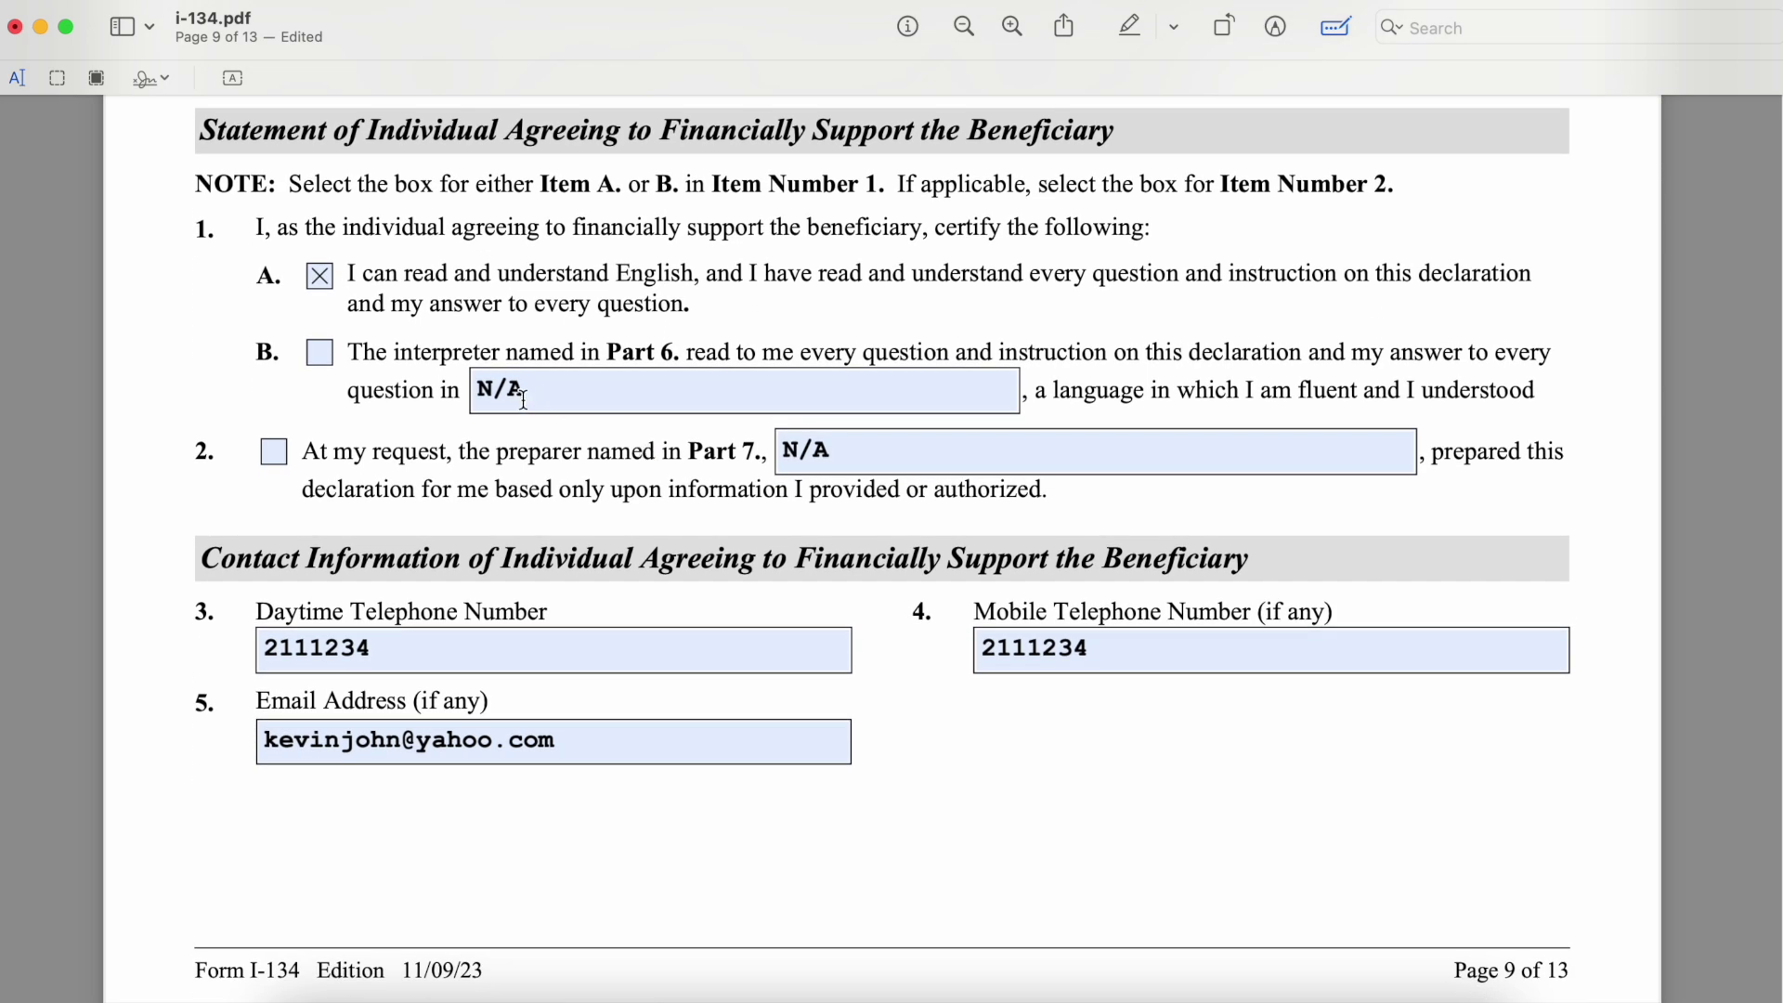
{"action": "scroll", "coordinate": [569, 400], "scroll_direction": "down", "scroll_amount": 2}
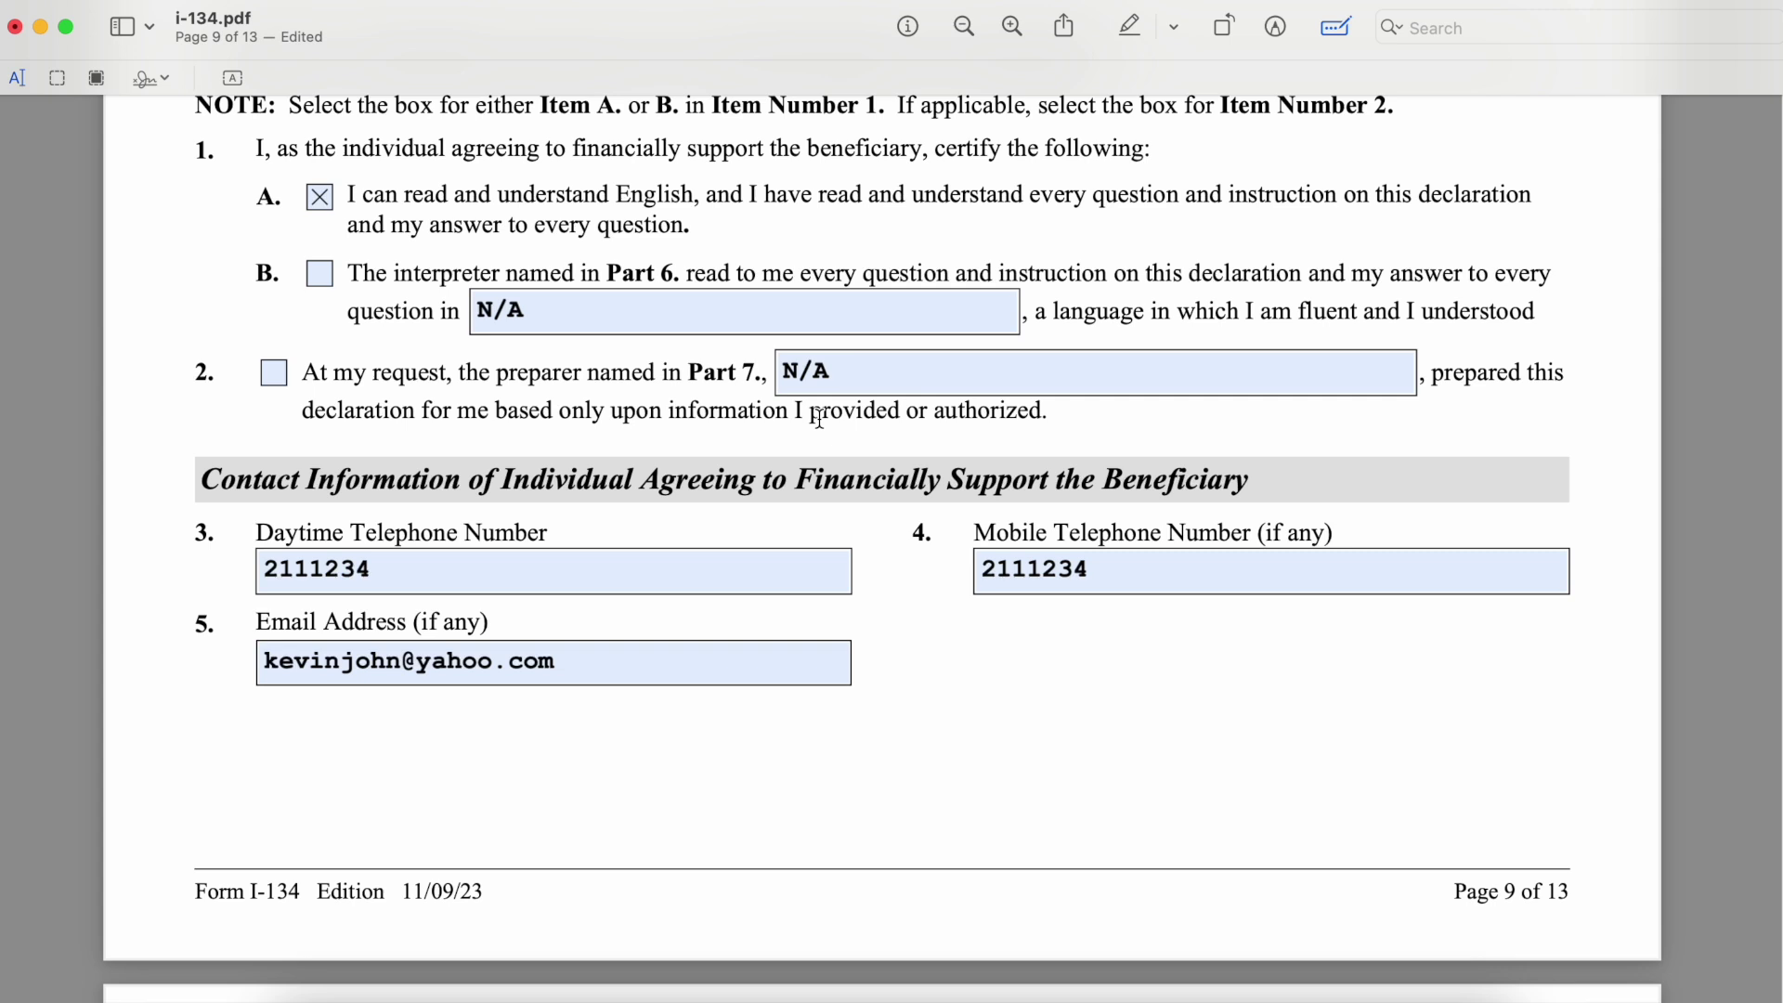
{"action": "scroll", "coordinate": [869, 384], "scroll_direction": "down", "scroll_amount": 3}
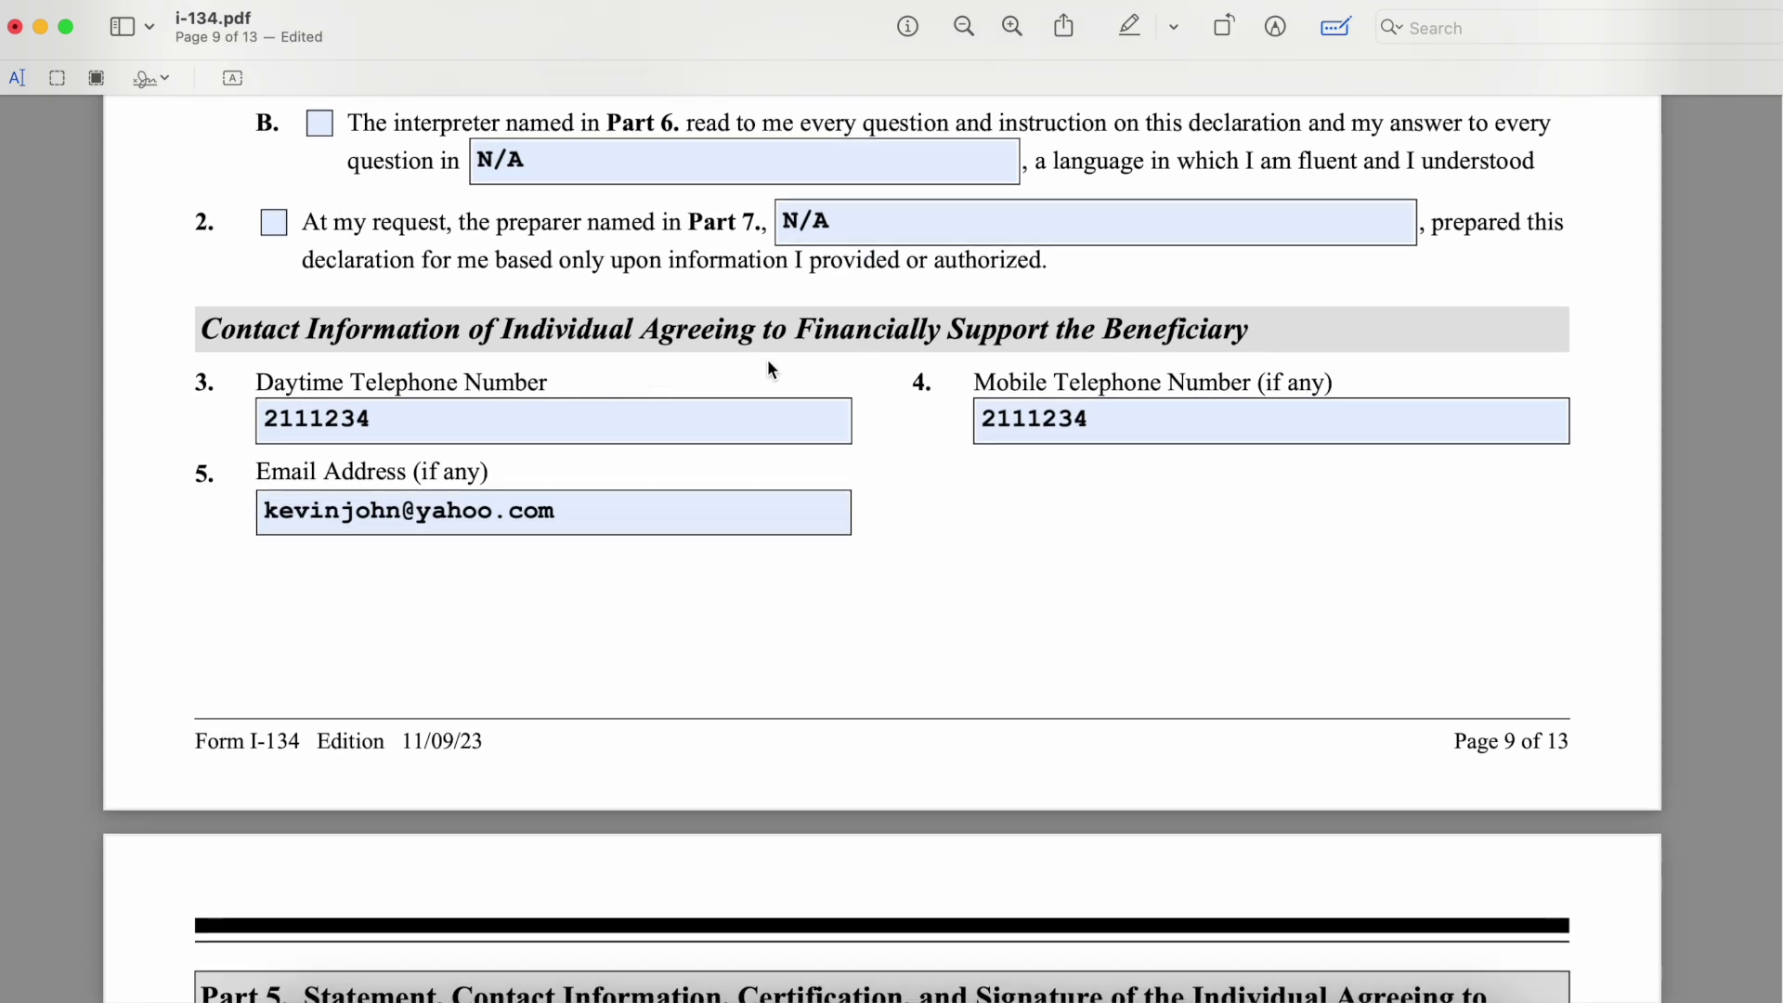
{"action": "scroll", "coordinate": [833, 383], "scroll_direction": "down", "scroll_amount": 3}
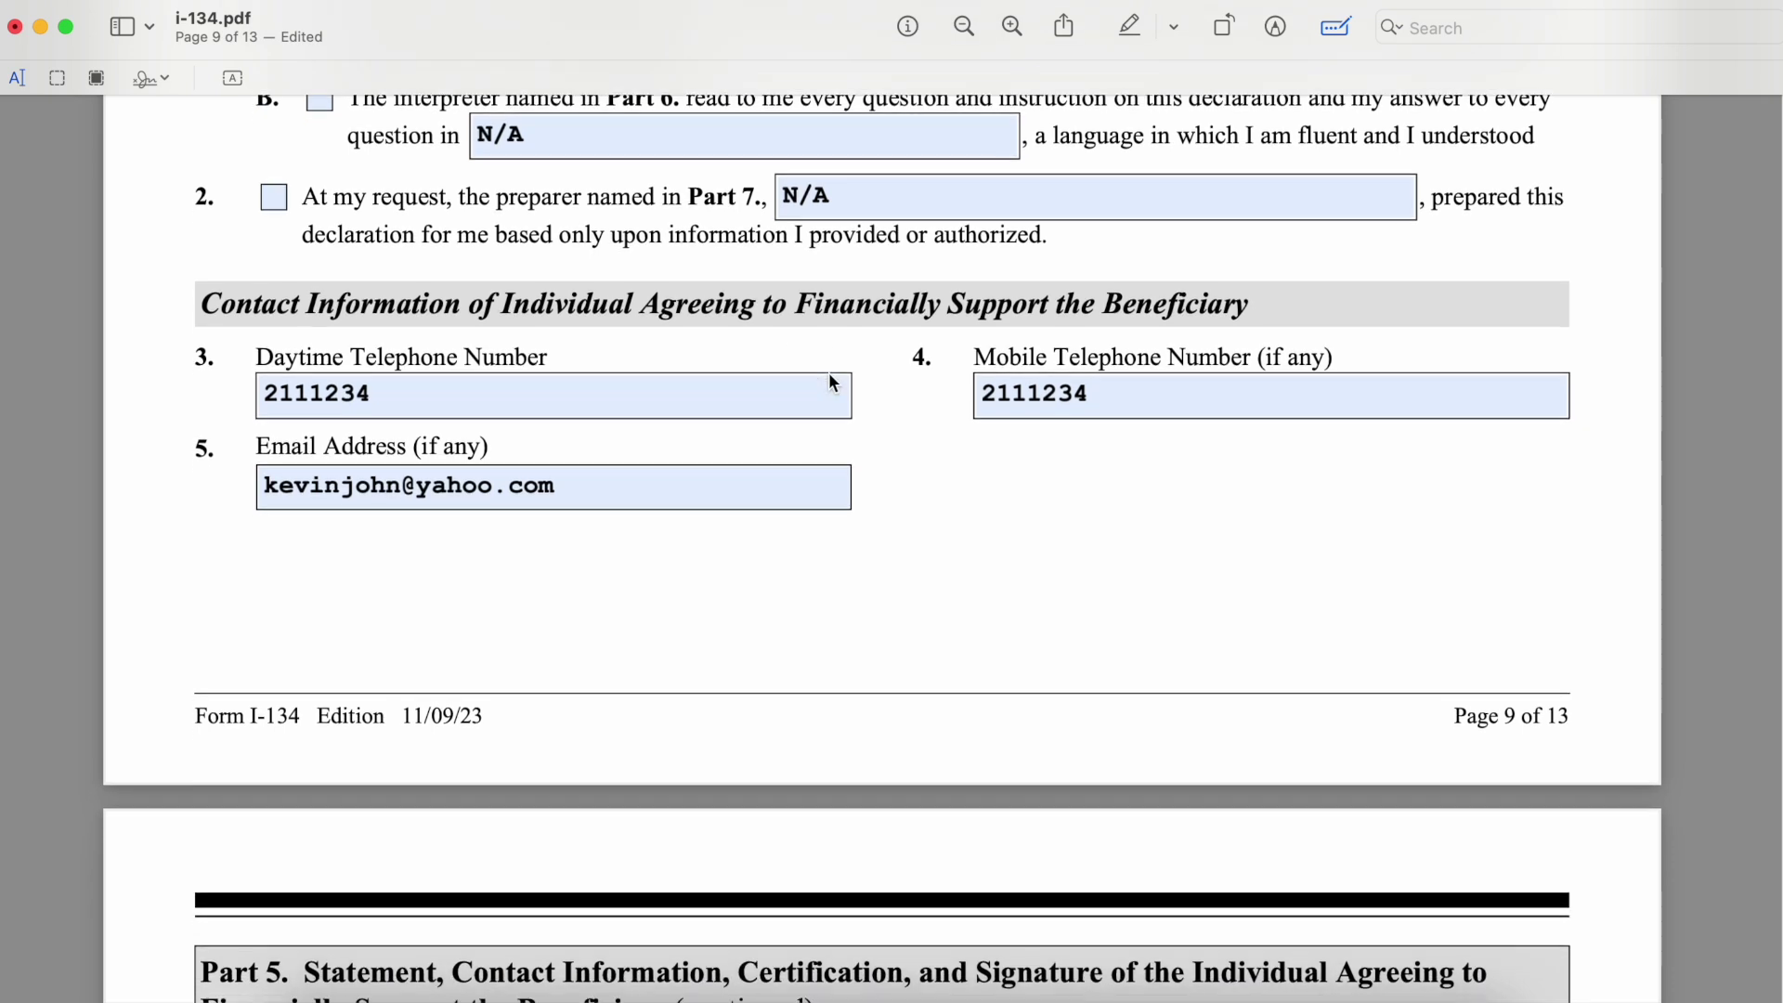
{"action": "scroll", "coordinate": [830, 376], "scroll_direction": "up", "scroll_amount": 1}
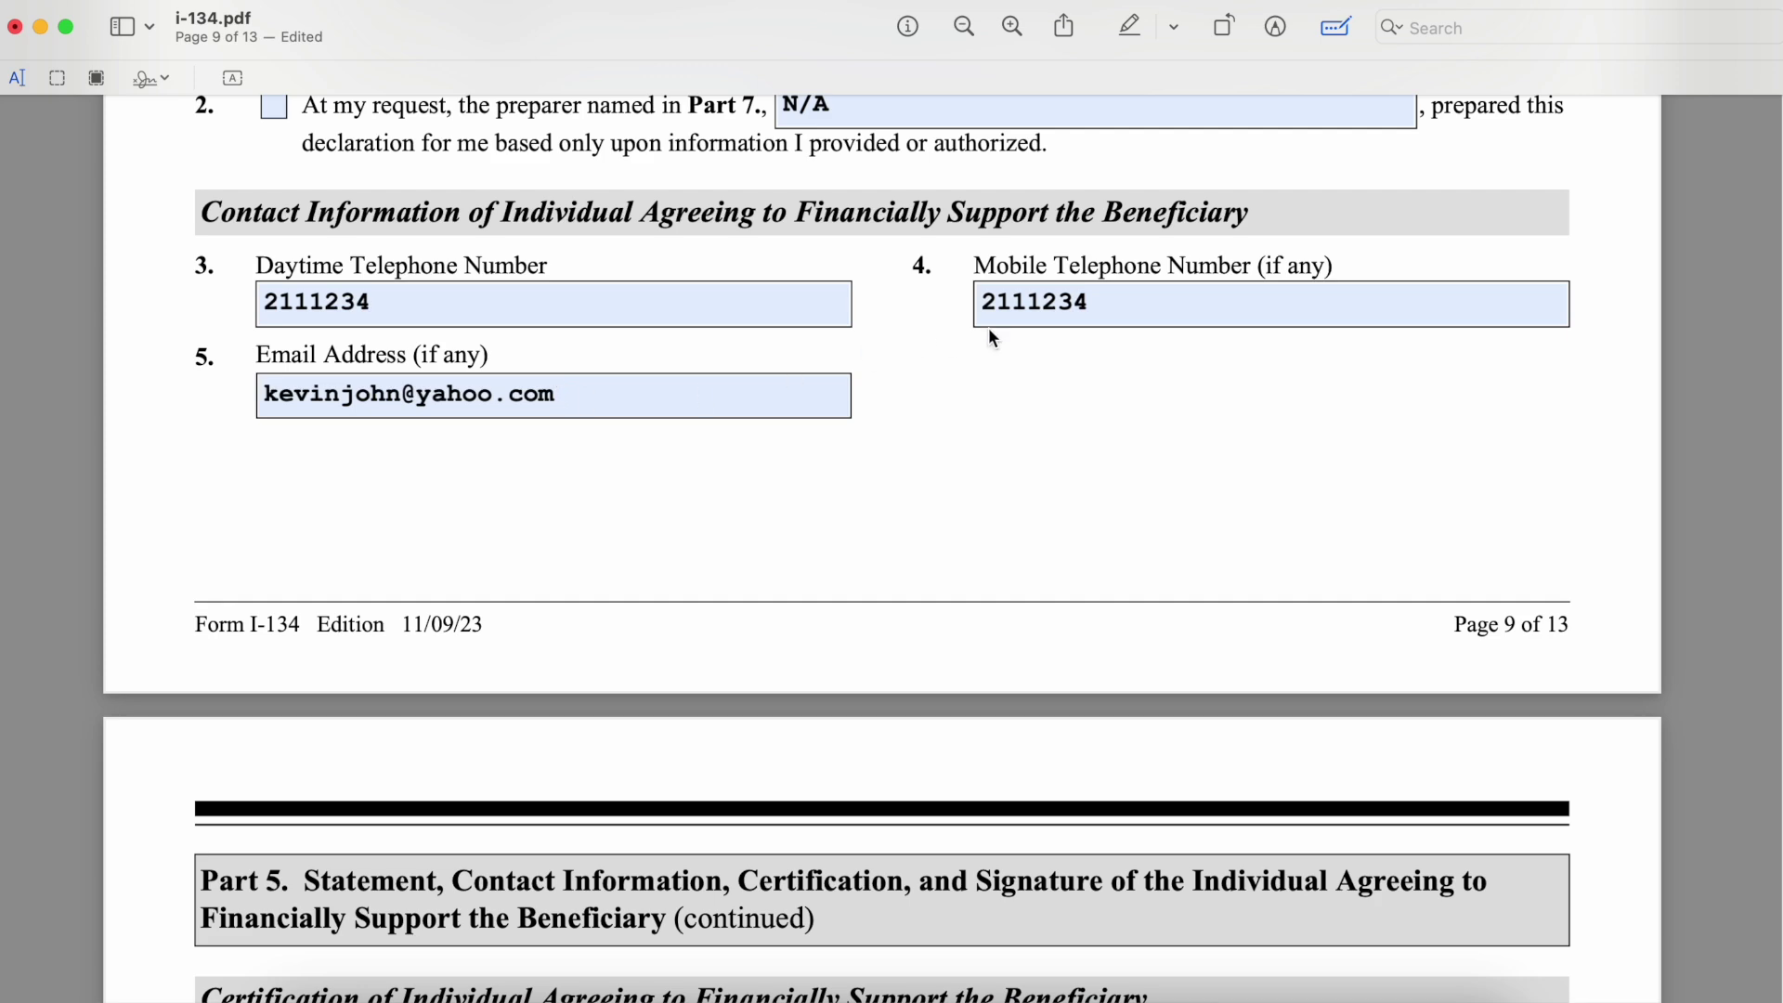
Read the Certification of Individual Agreeing to Financially Support the Beneficiary on page 10, from the document-copies paragraph through the final acknowledgment
{"action": "scroll", "coordinate": [1083, 459], "scroll_direction": "down", "scroll_amount": 5}
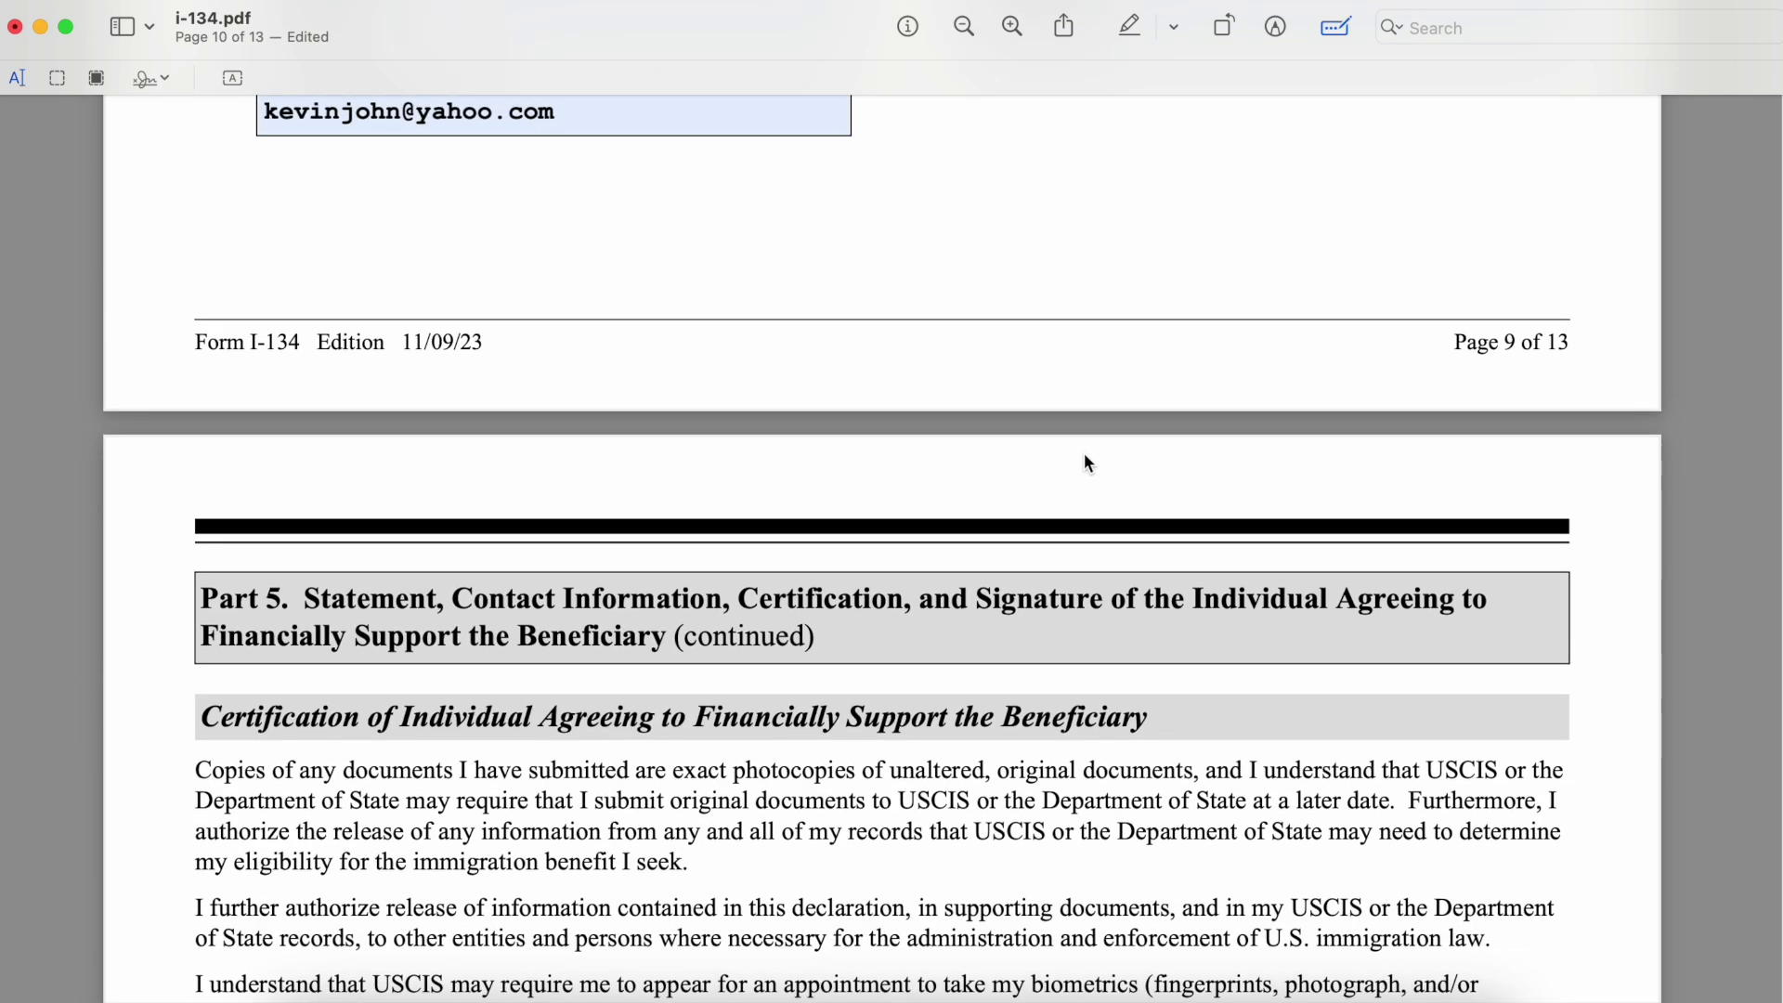
{"action": "scroll", "coordinate": [956, 439], "scroll_direction": "down", "scroll_amount": 14}
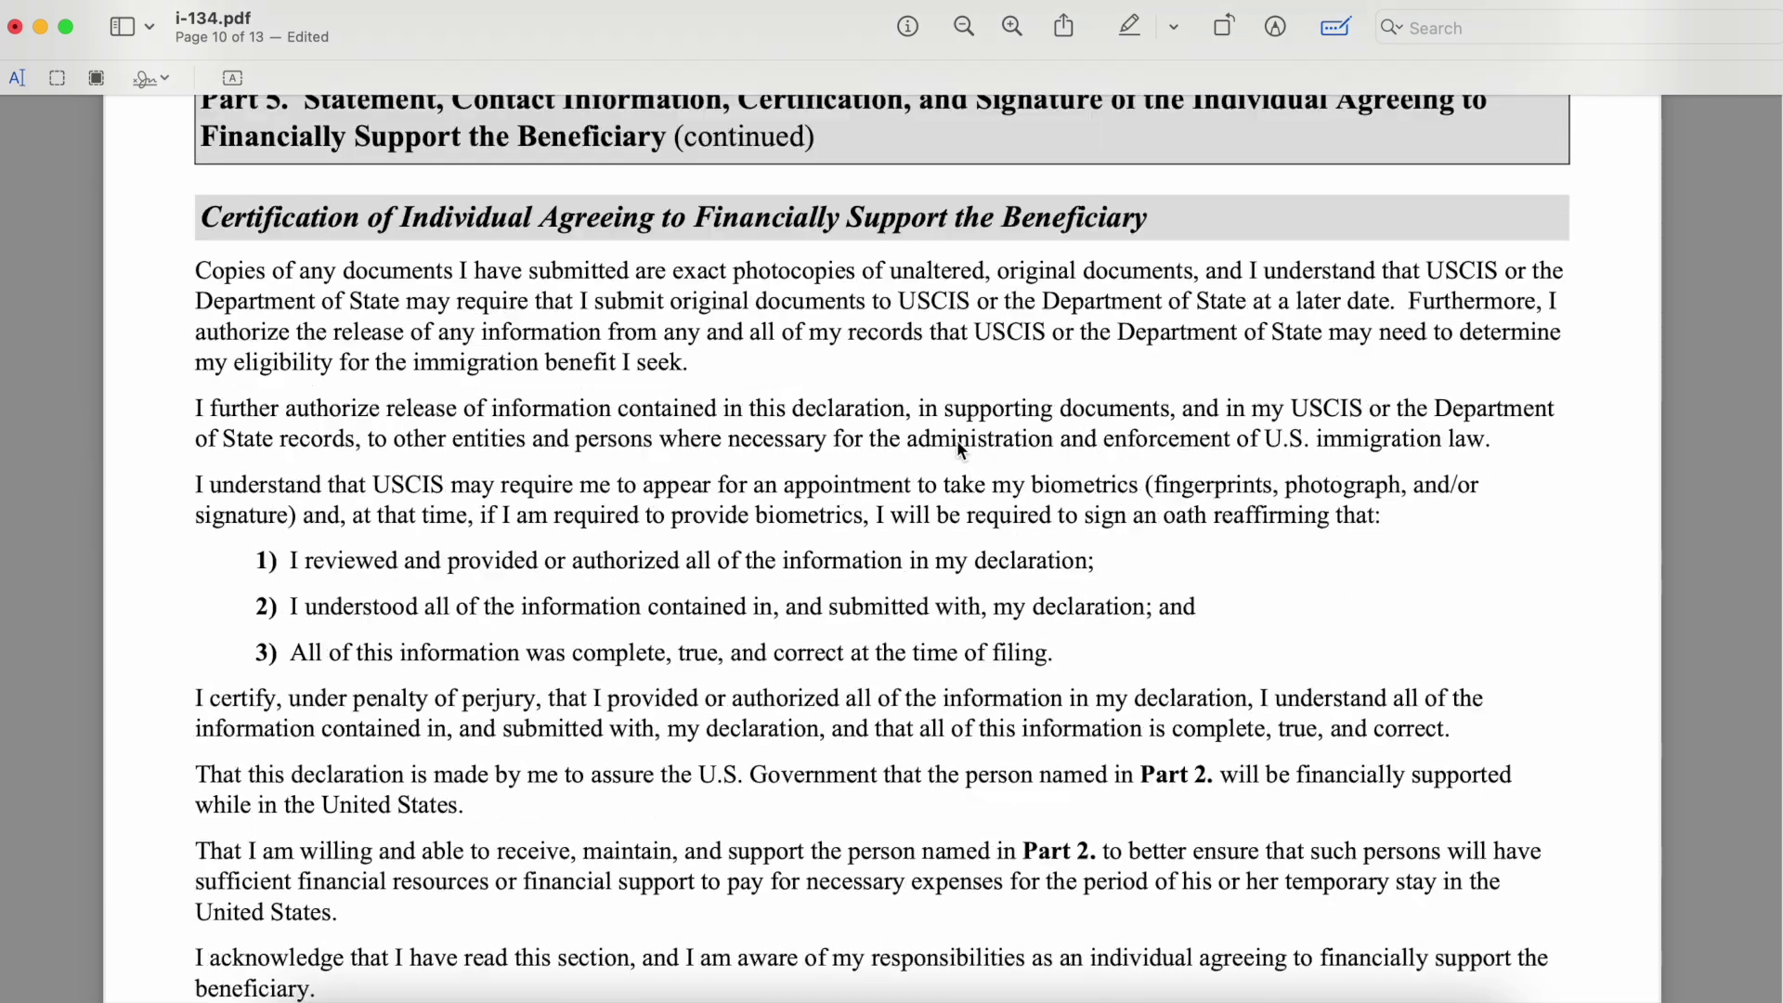
{"action": "scroll", "coordinate": [959, 446], "scroll_direction": "up", "scroll_amount": 5}
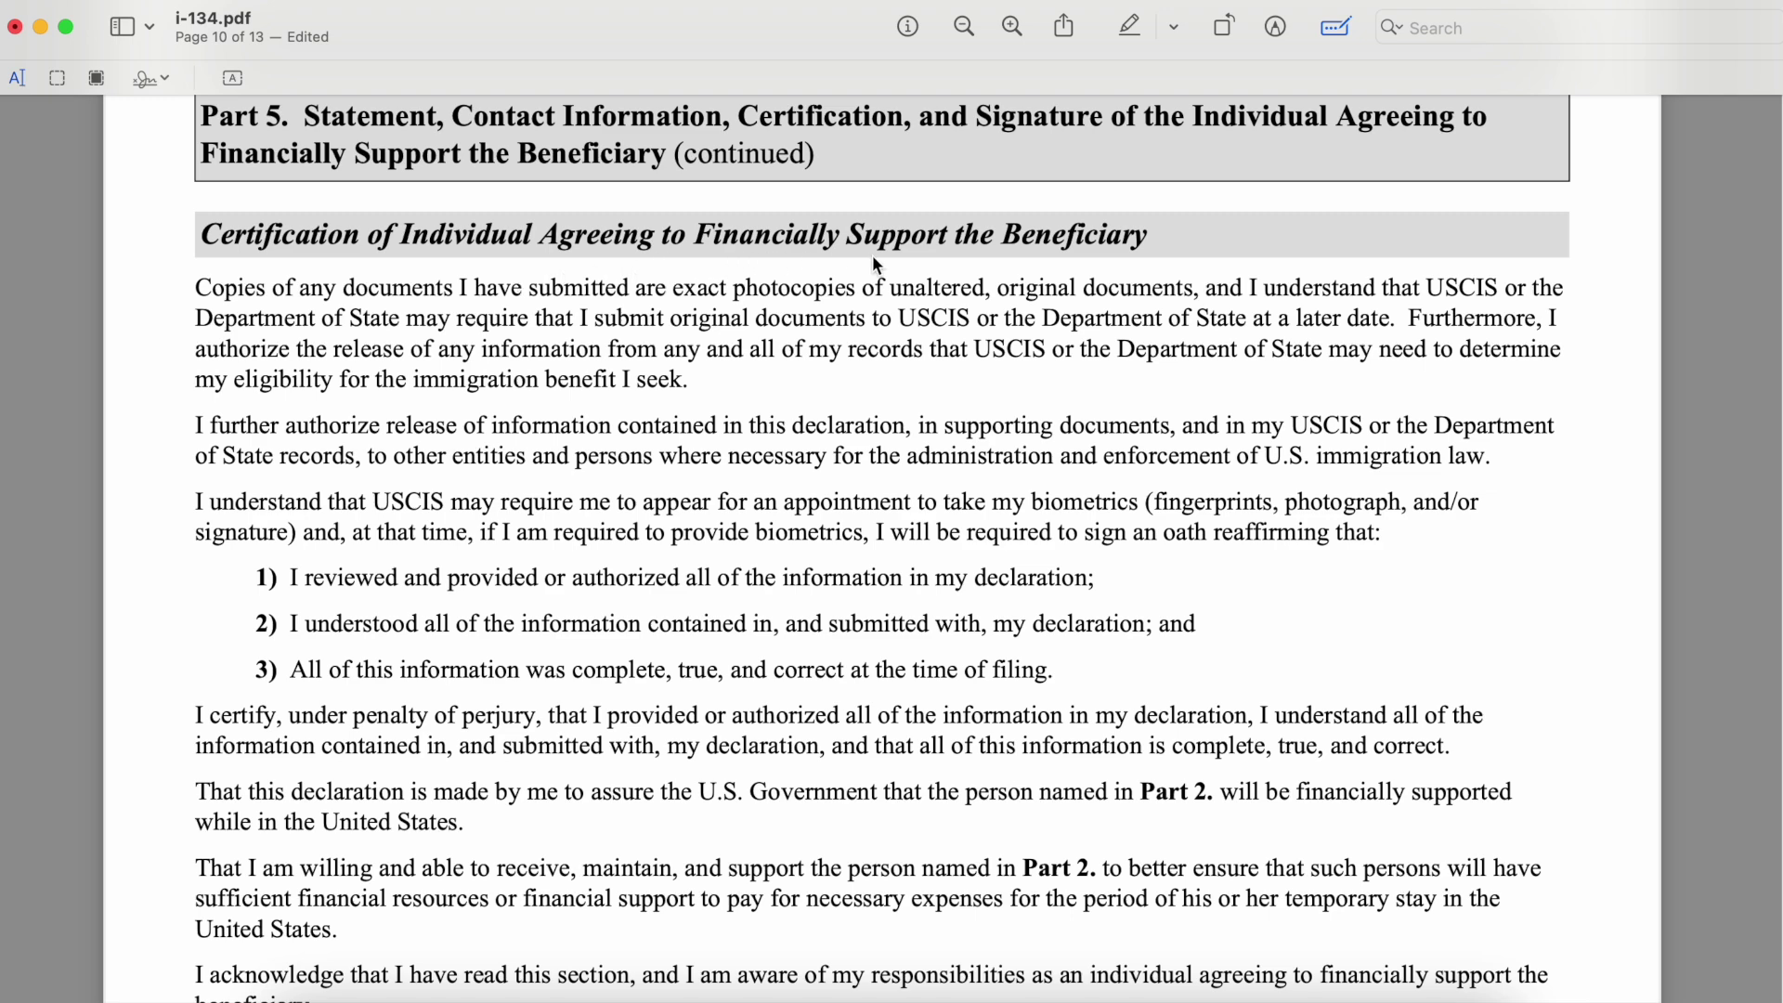
{"action": "scroll", "coordinate": [910, 449], "scroll_direction": "up", "scroll_amount": 1}
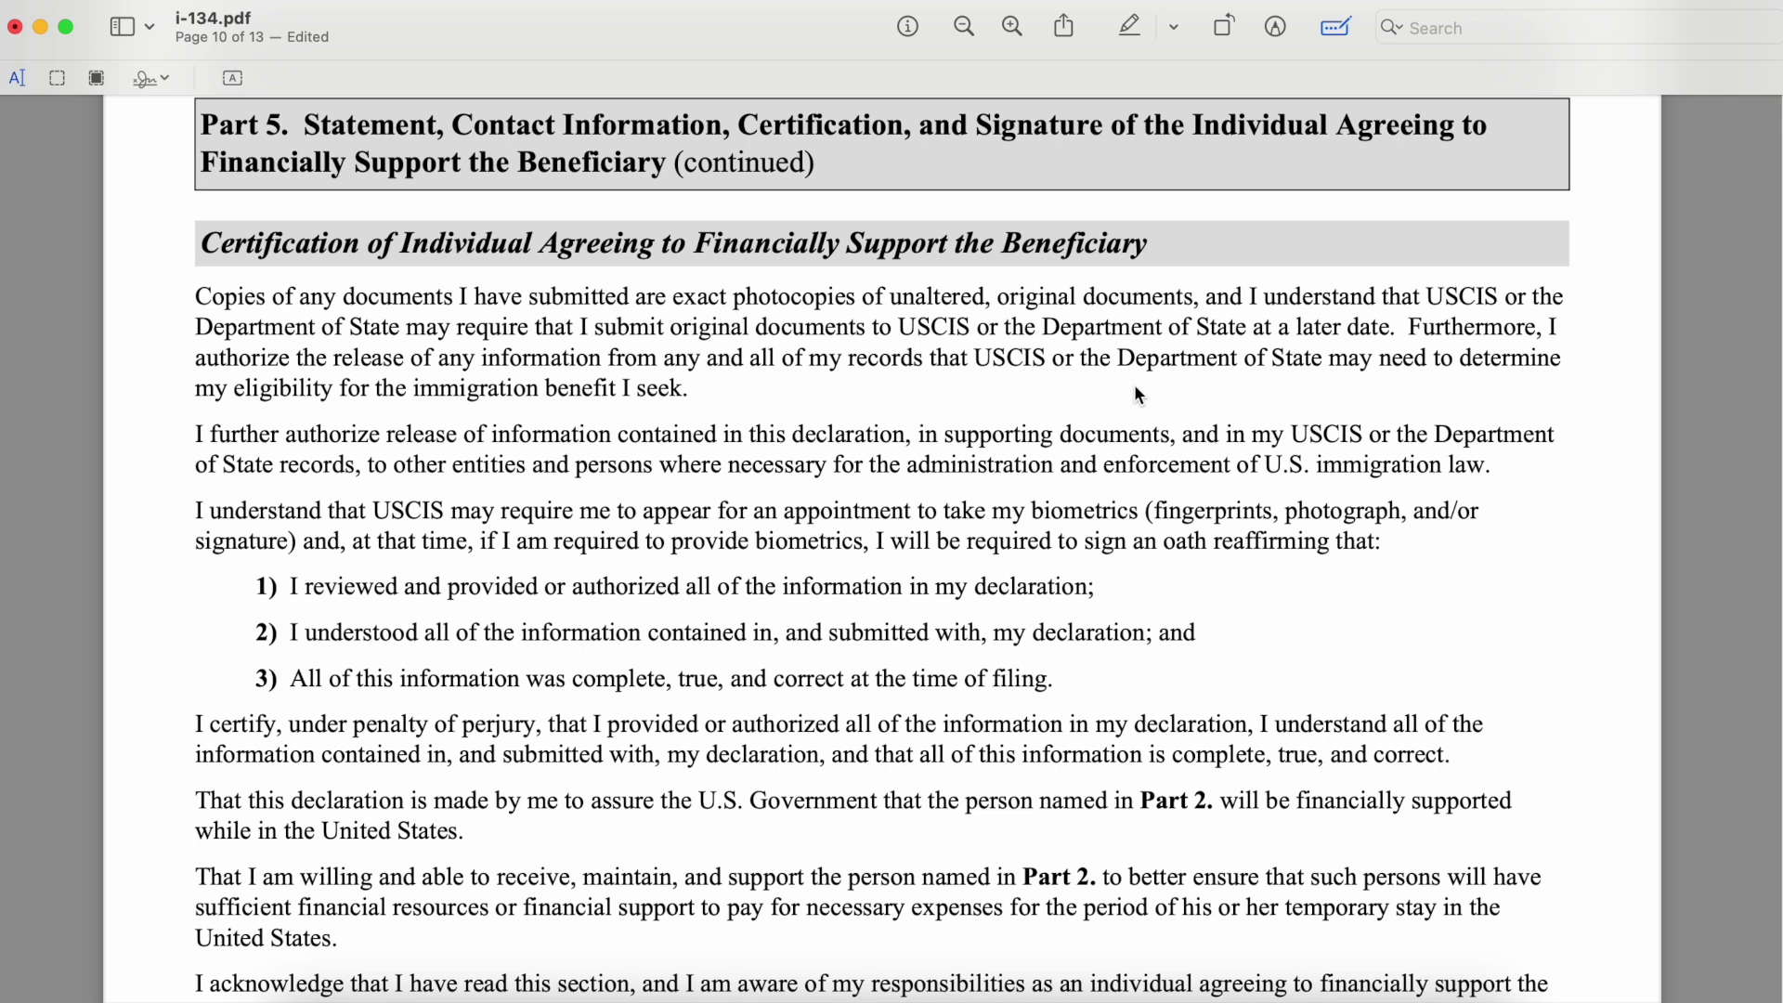
{"action": "scroll", "coordinate": [1135, 390], "scroll_direction": "down", "scroll_amount": 4}
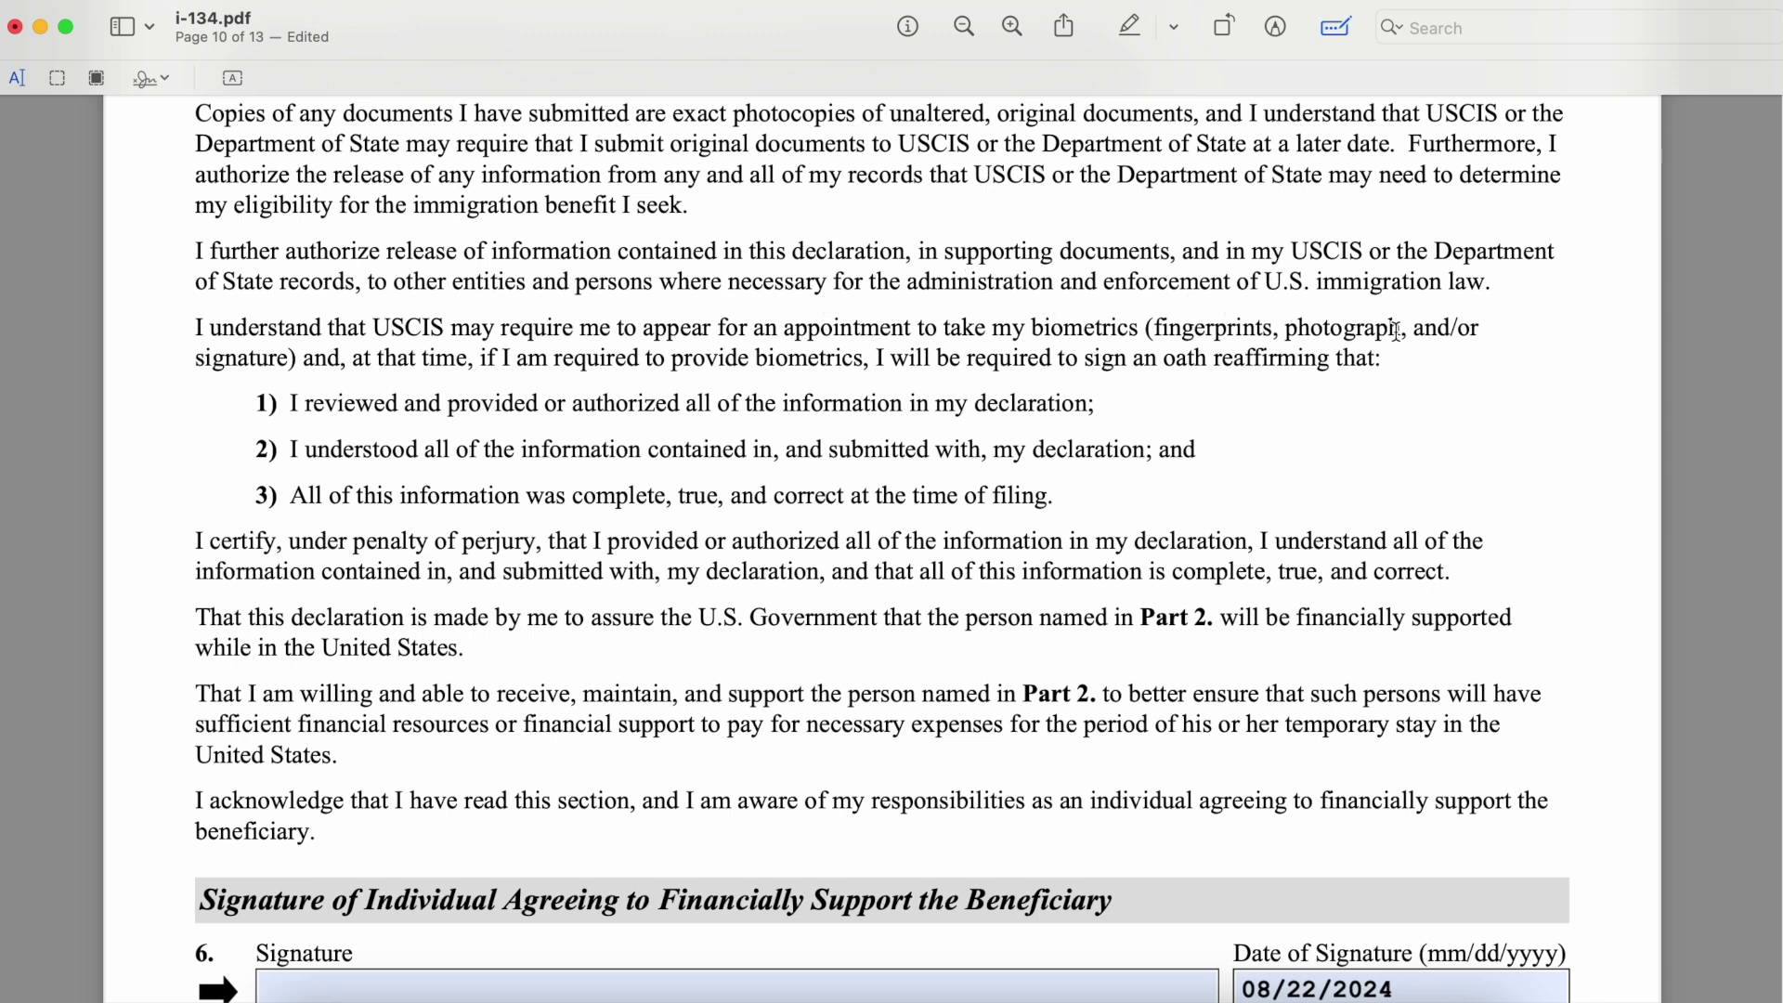
{"action": "scroll", "coordinate": [1282, 436], "scroll_direction": "down", "scroll_amount": 2}
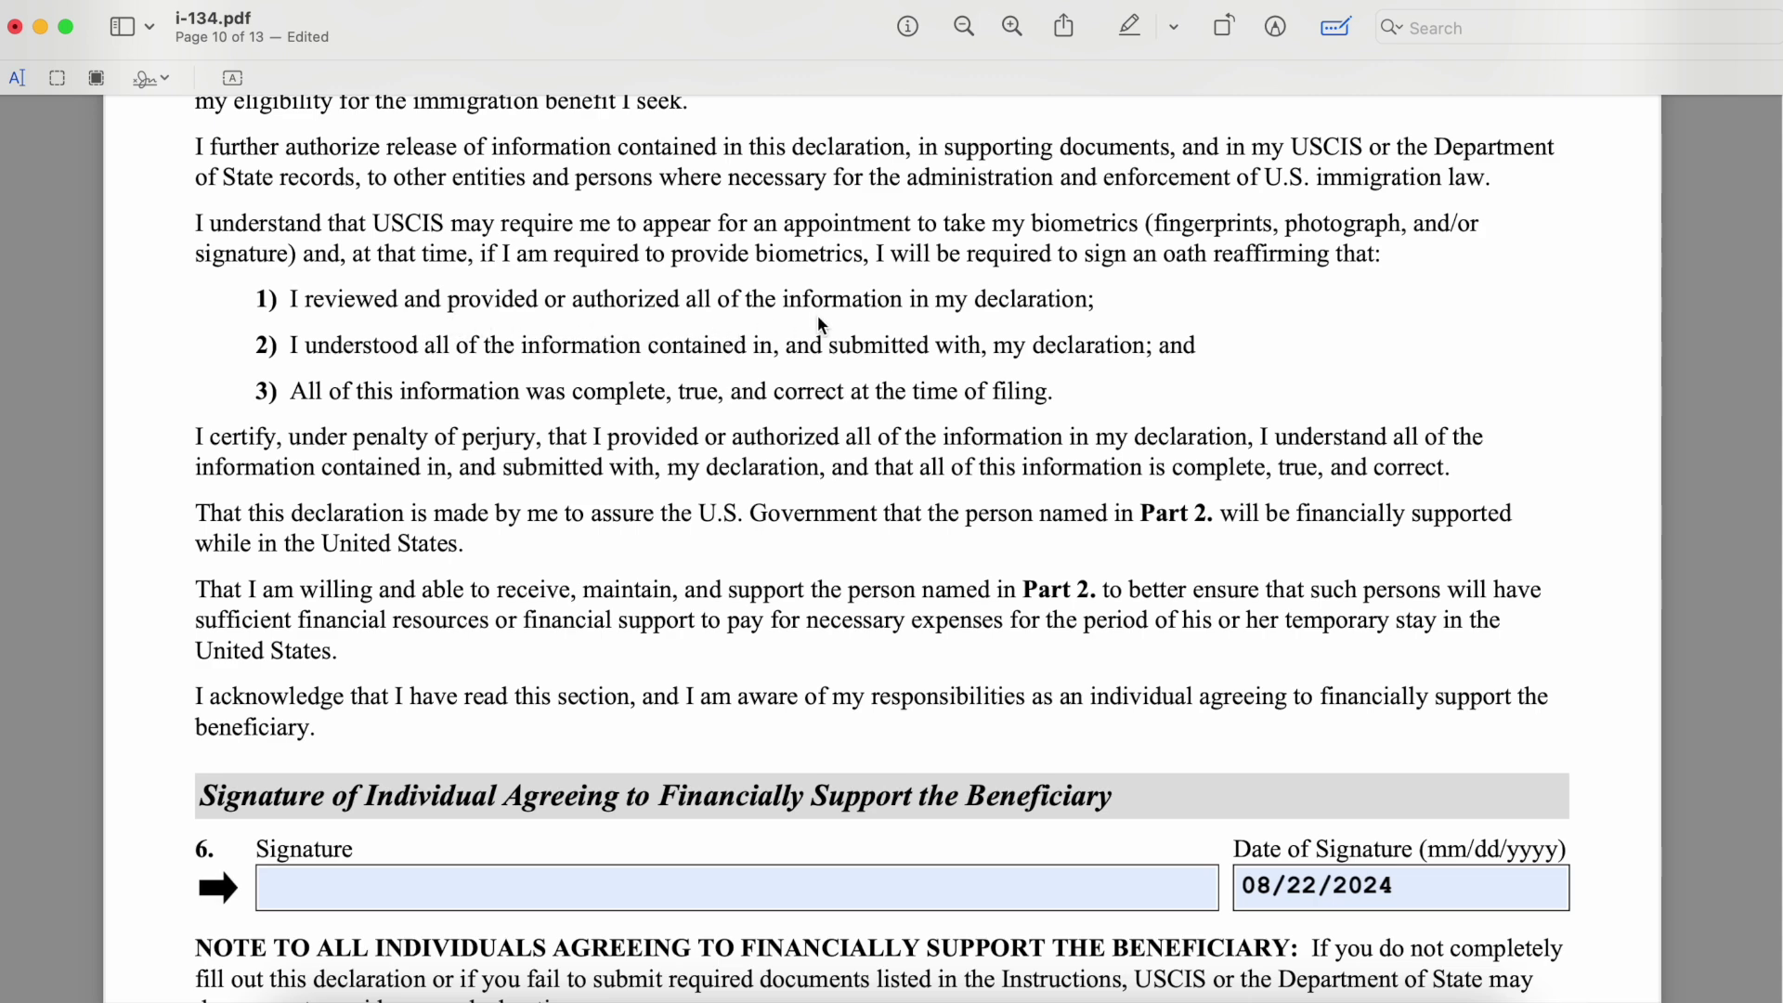
{"action": "scroll", "coordinate": [667, 382], "scroll_direction": "down", "scroll_amount": 2}
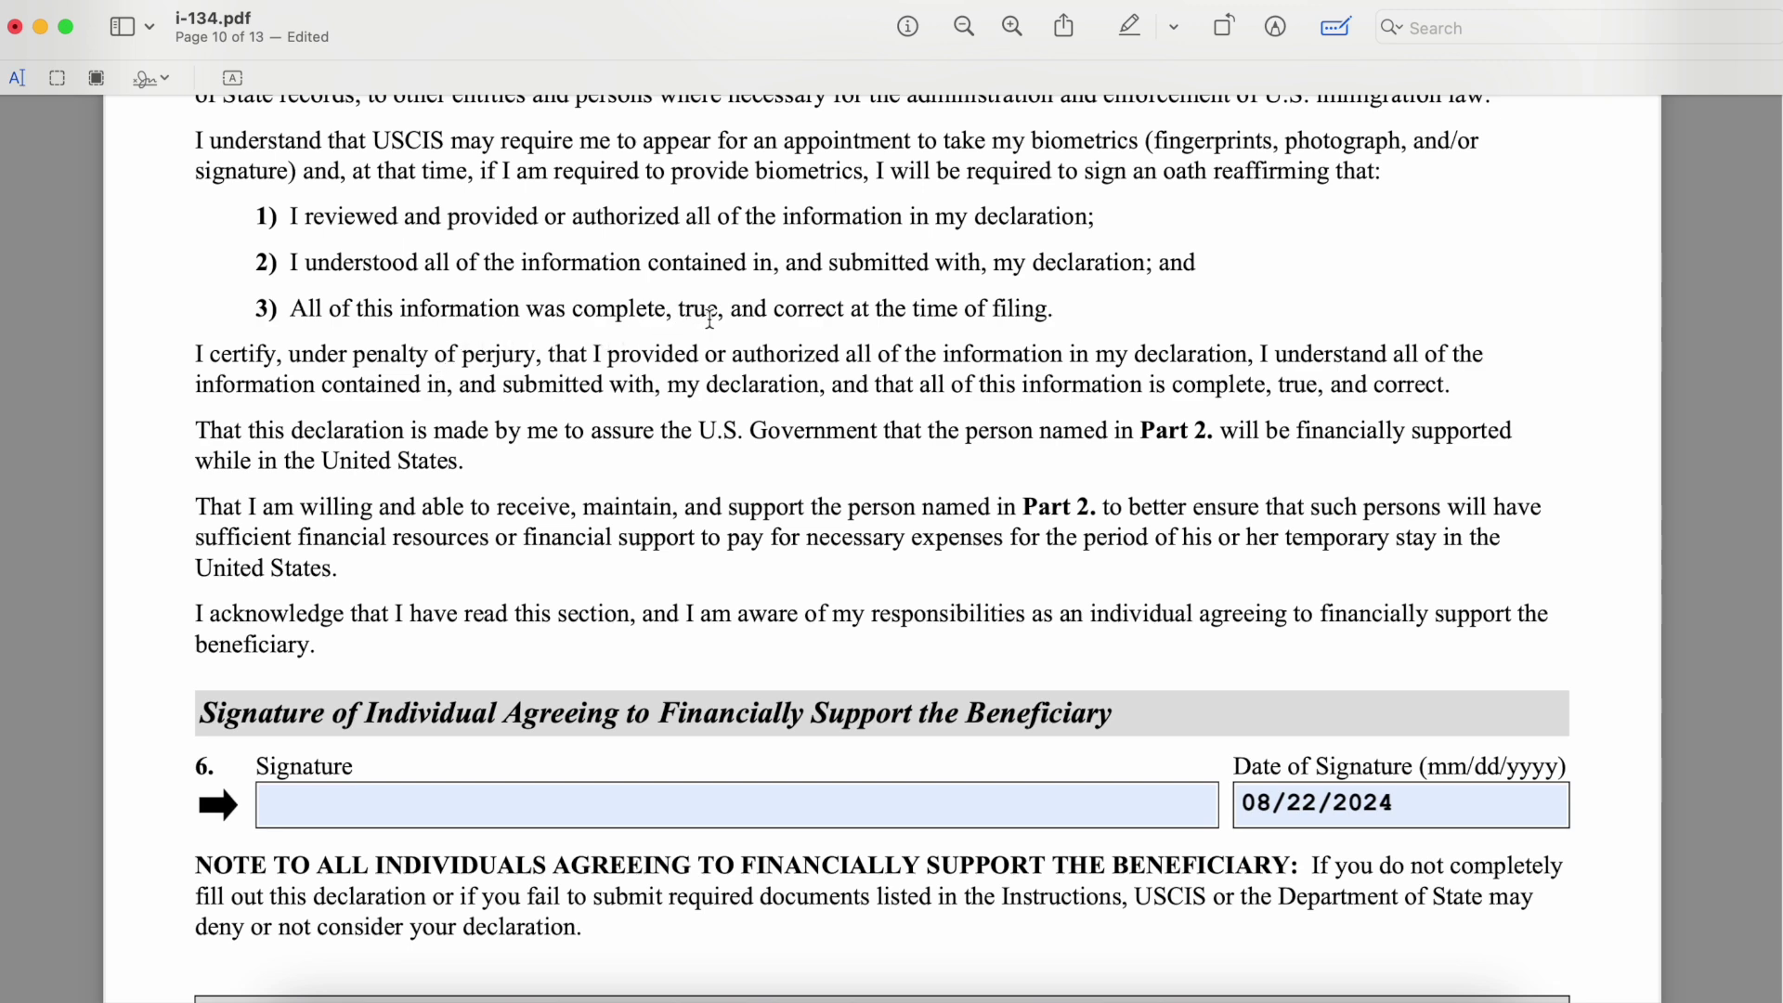
{"action": "scroll", "coordinate": [876, 314], "scroll_direction": "down", "scroll_amount": 3}
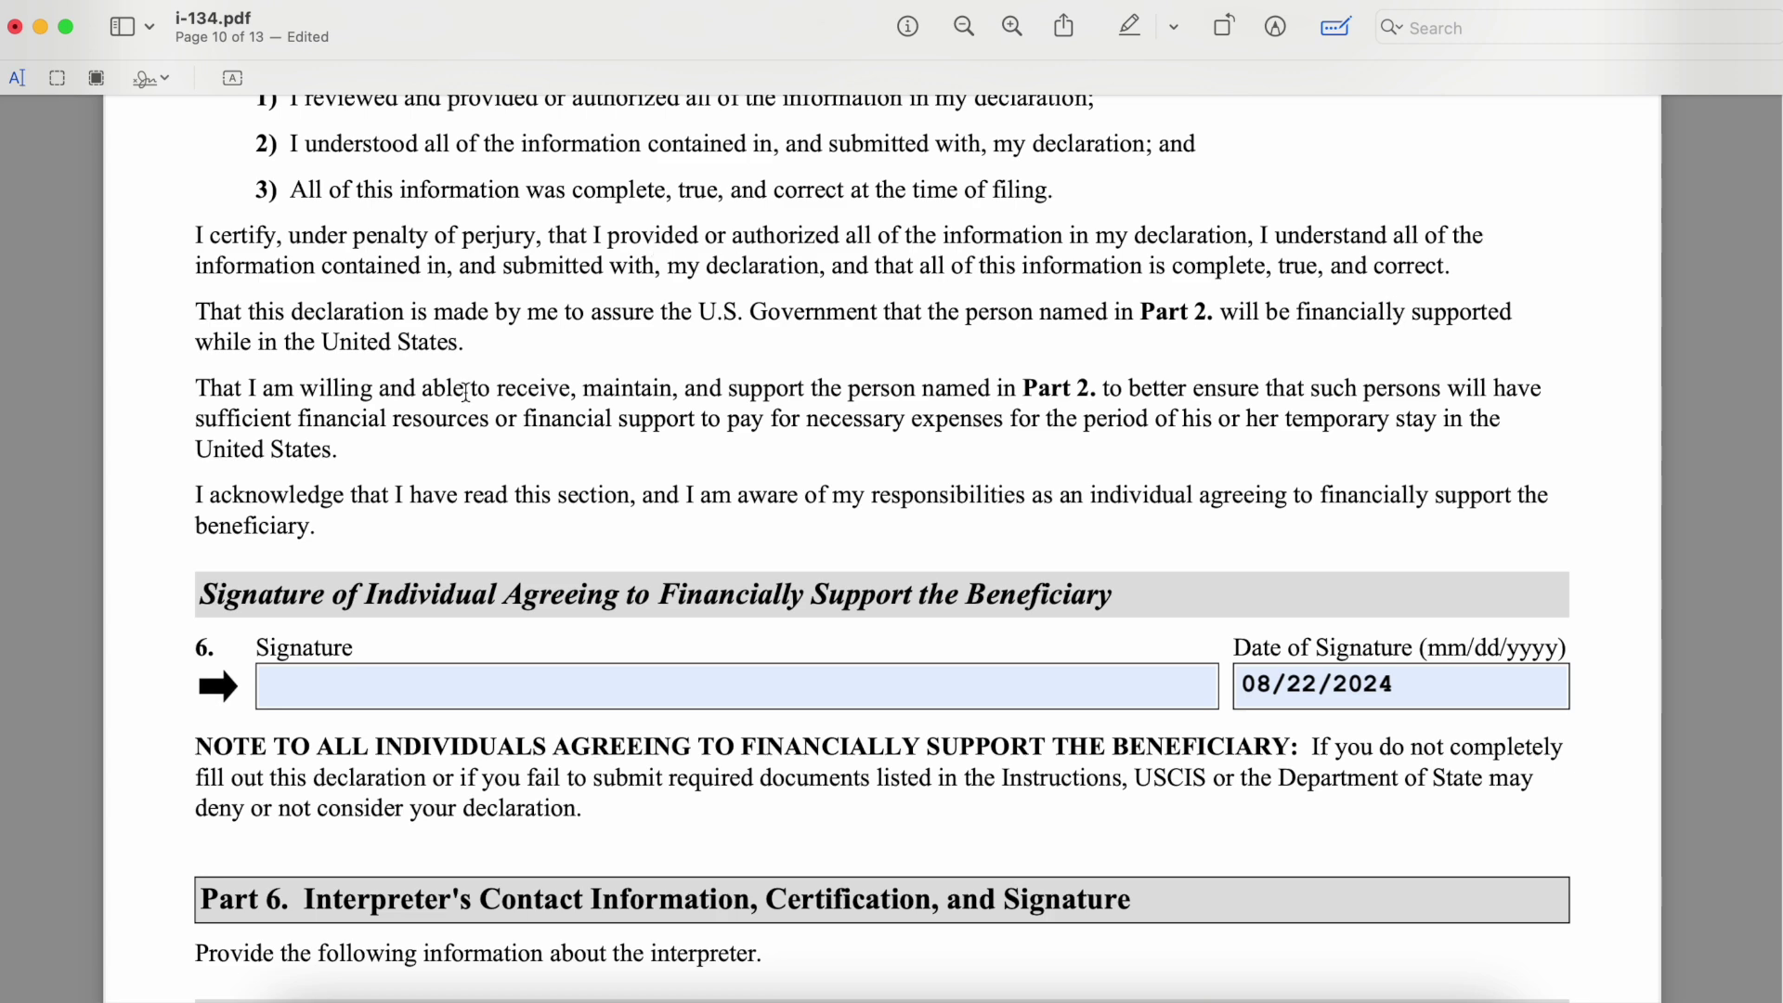
{"action": "scroll", "coordinate": [466, 390], "scroll_direction": "down", "scroll_amount": 3}
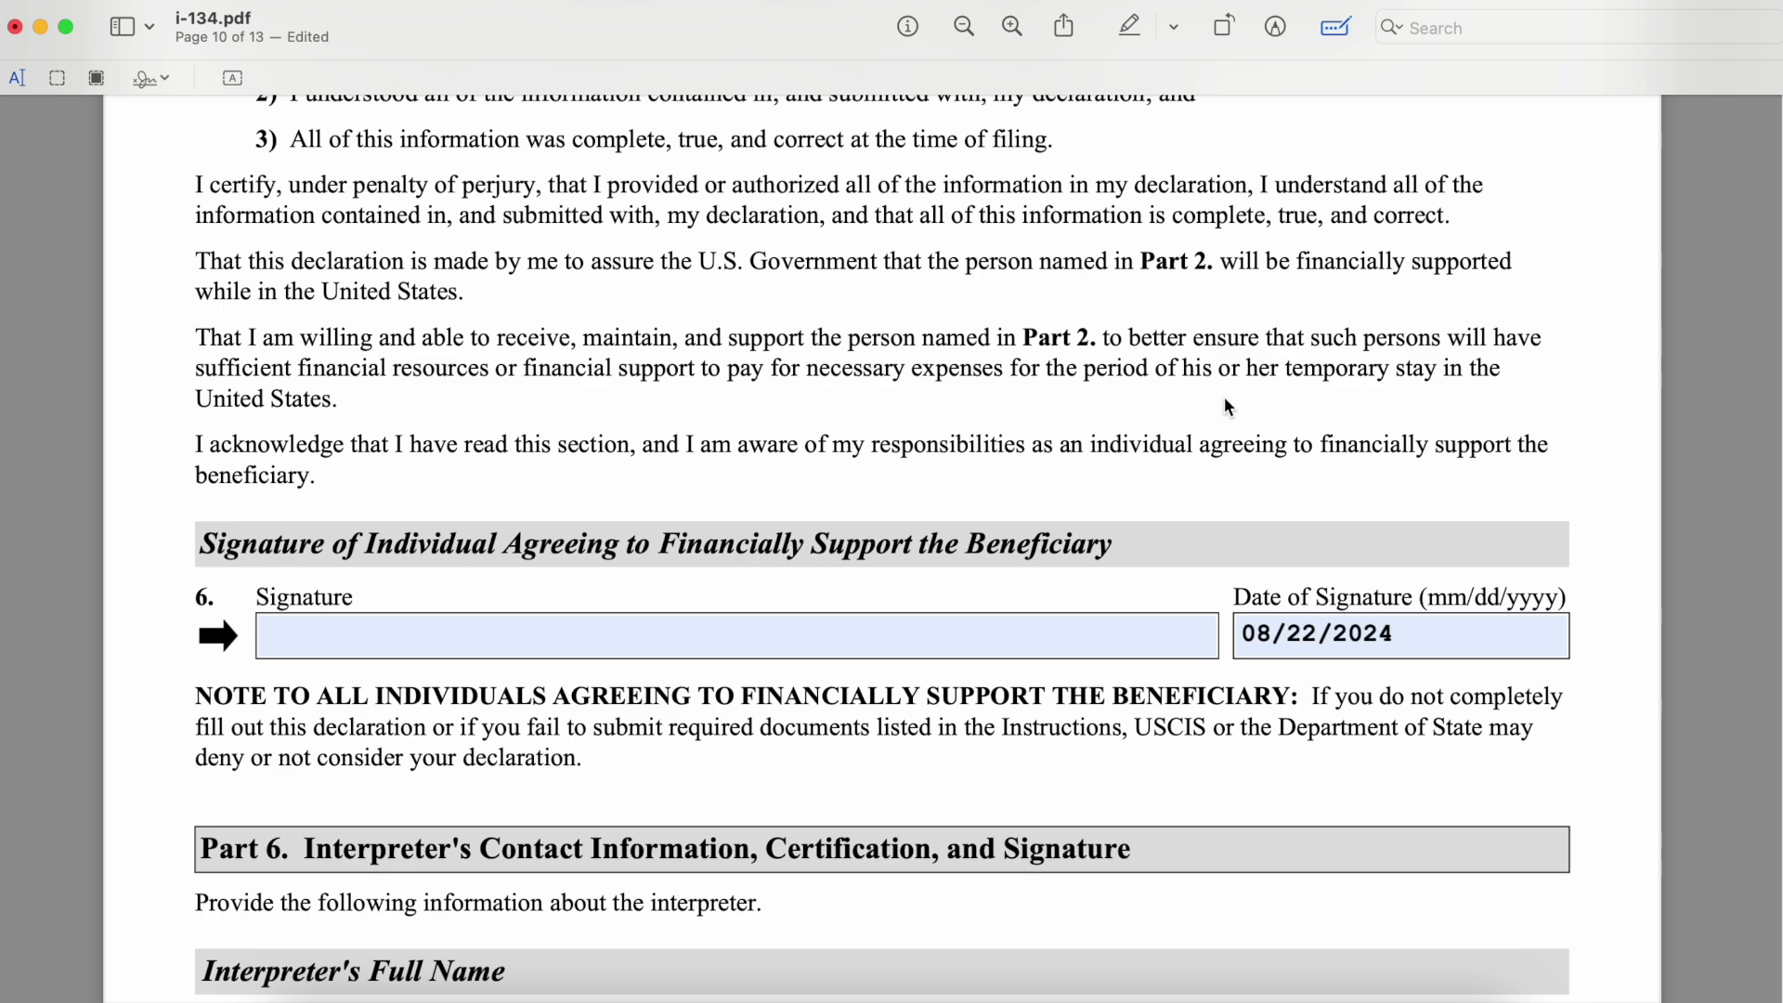
{"action": "scroll", "coordinate": [1224, 405], "scroll_direction": "down", "scroll_amount": 3}
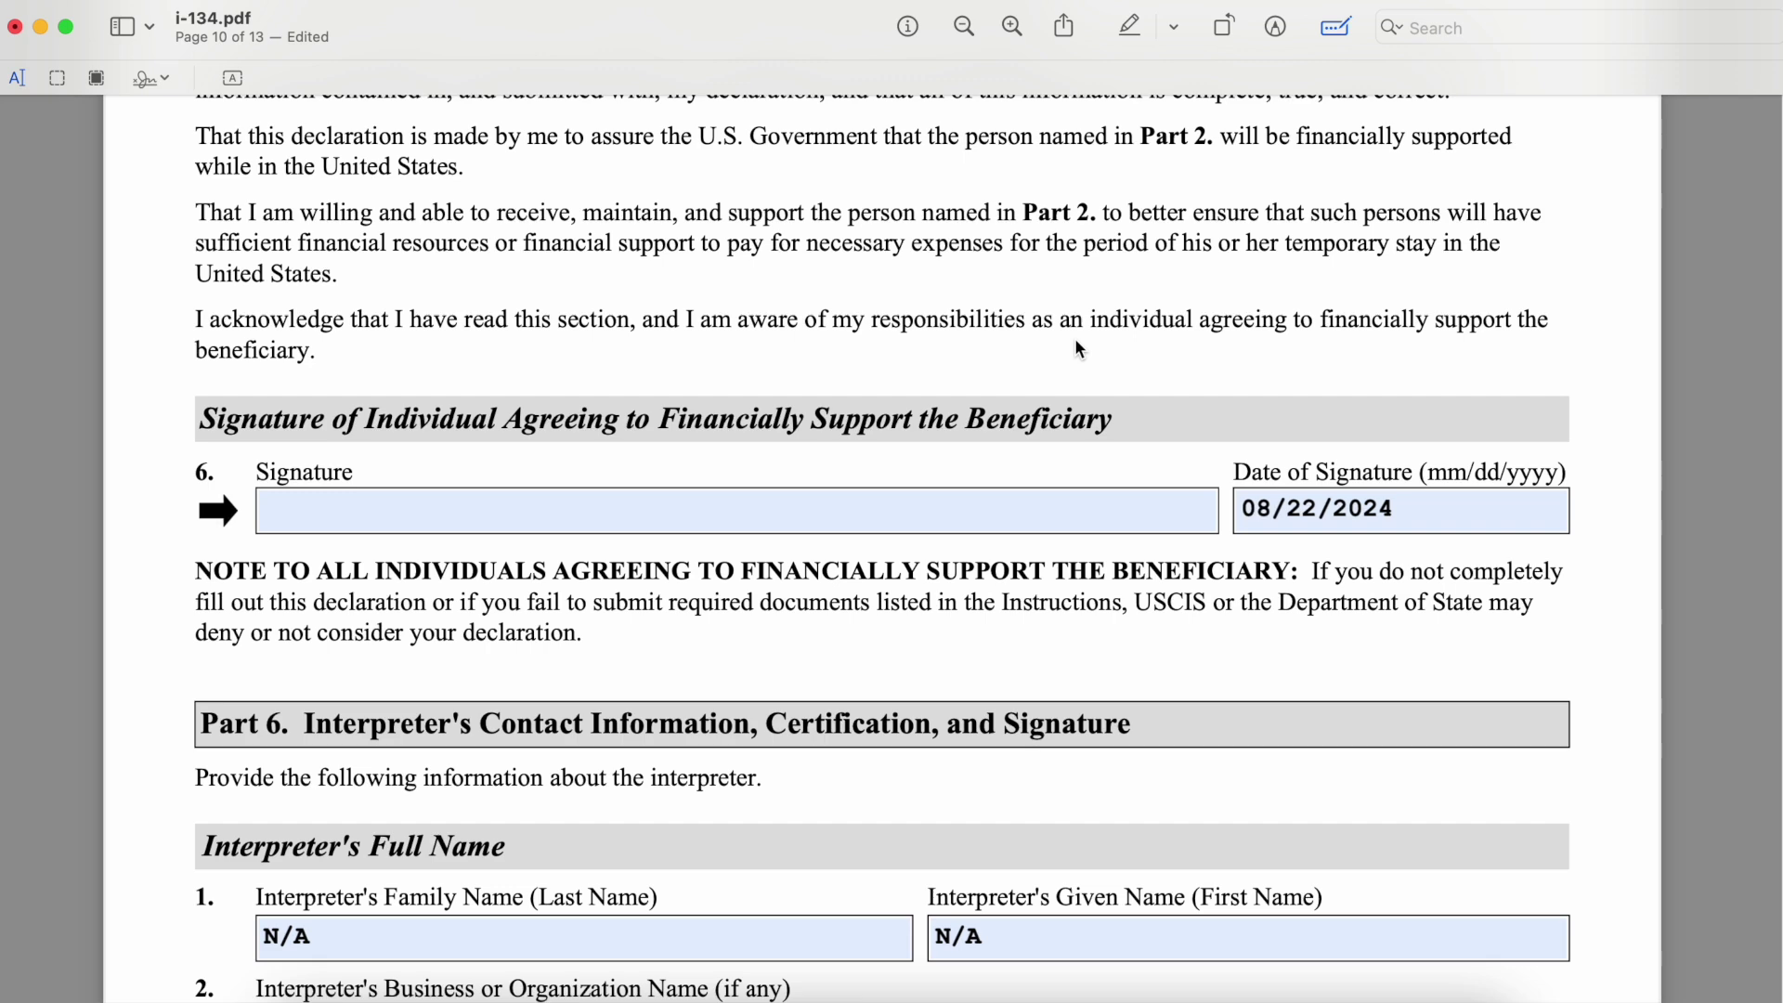
Check the supporting individual's Item 6 signature and date fields, and read the note about incomplete declarations beneath them
{"action": "scroll", "coordinate": [1076, 343], "scroll_direction": "down", "scroll_amount": 2}
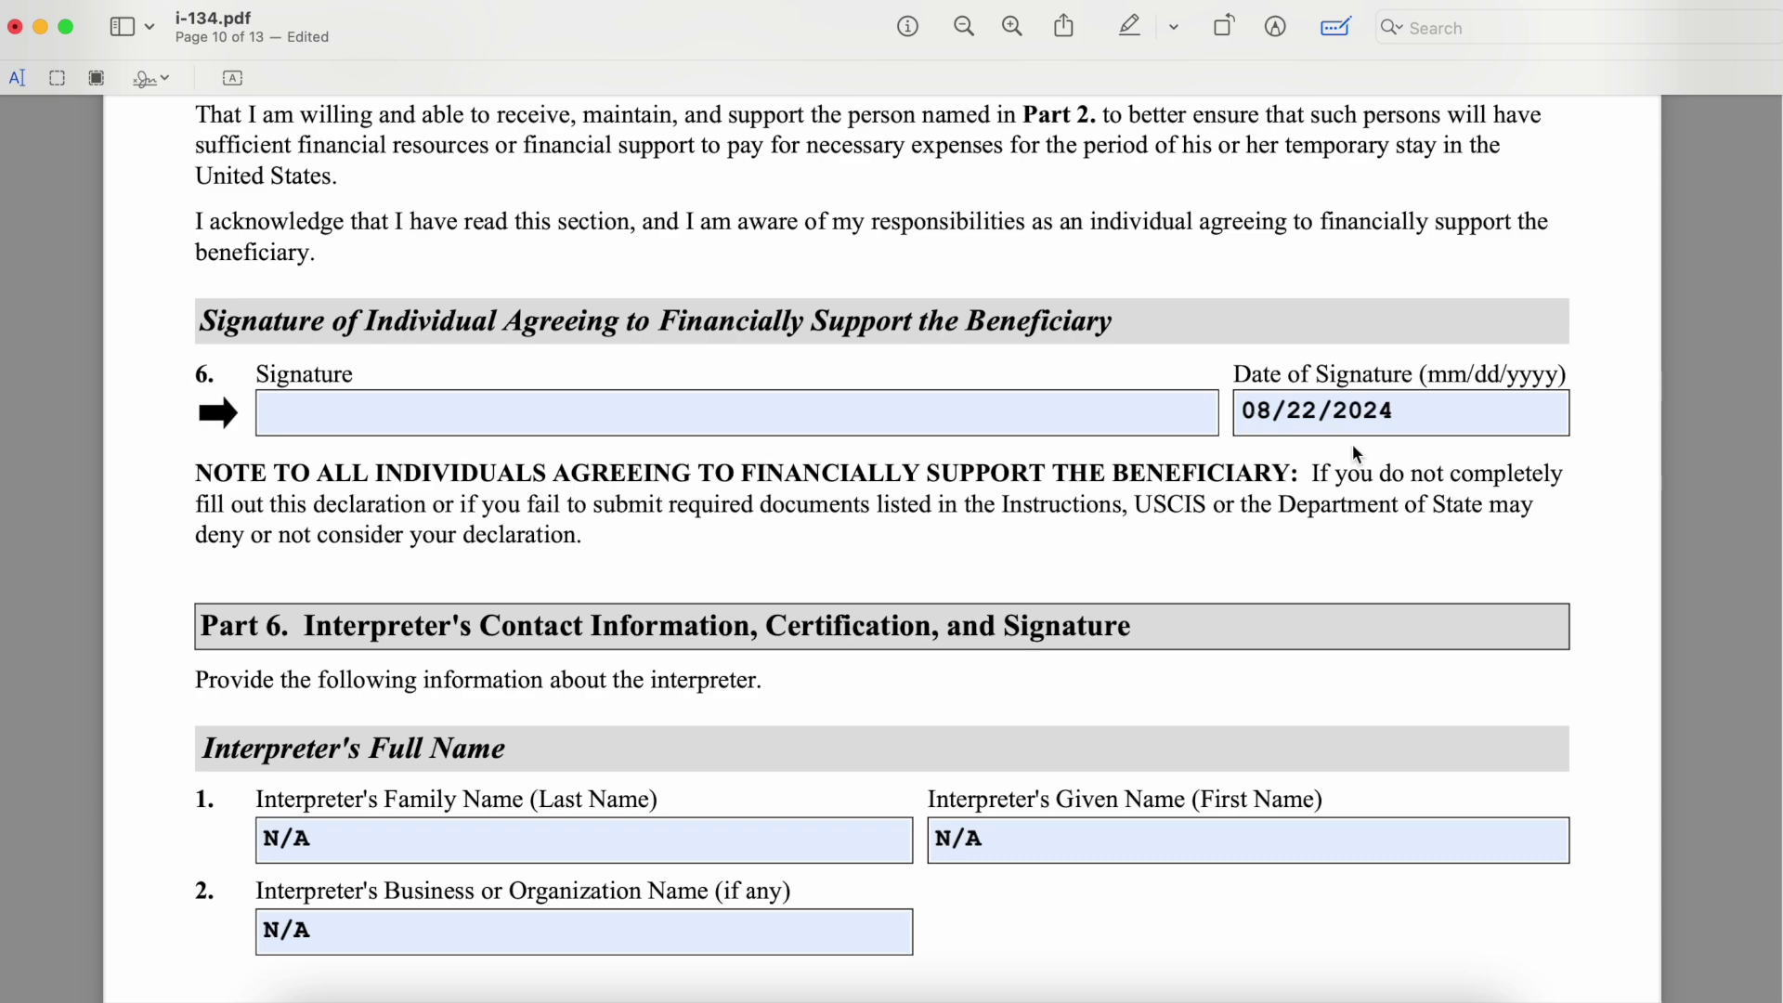
{"action": "scroll", "coordinate": [887, 638], "scroll_direction": "down", "scroll_amount": 3}
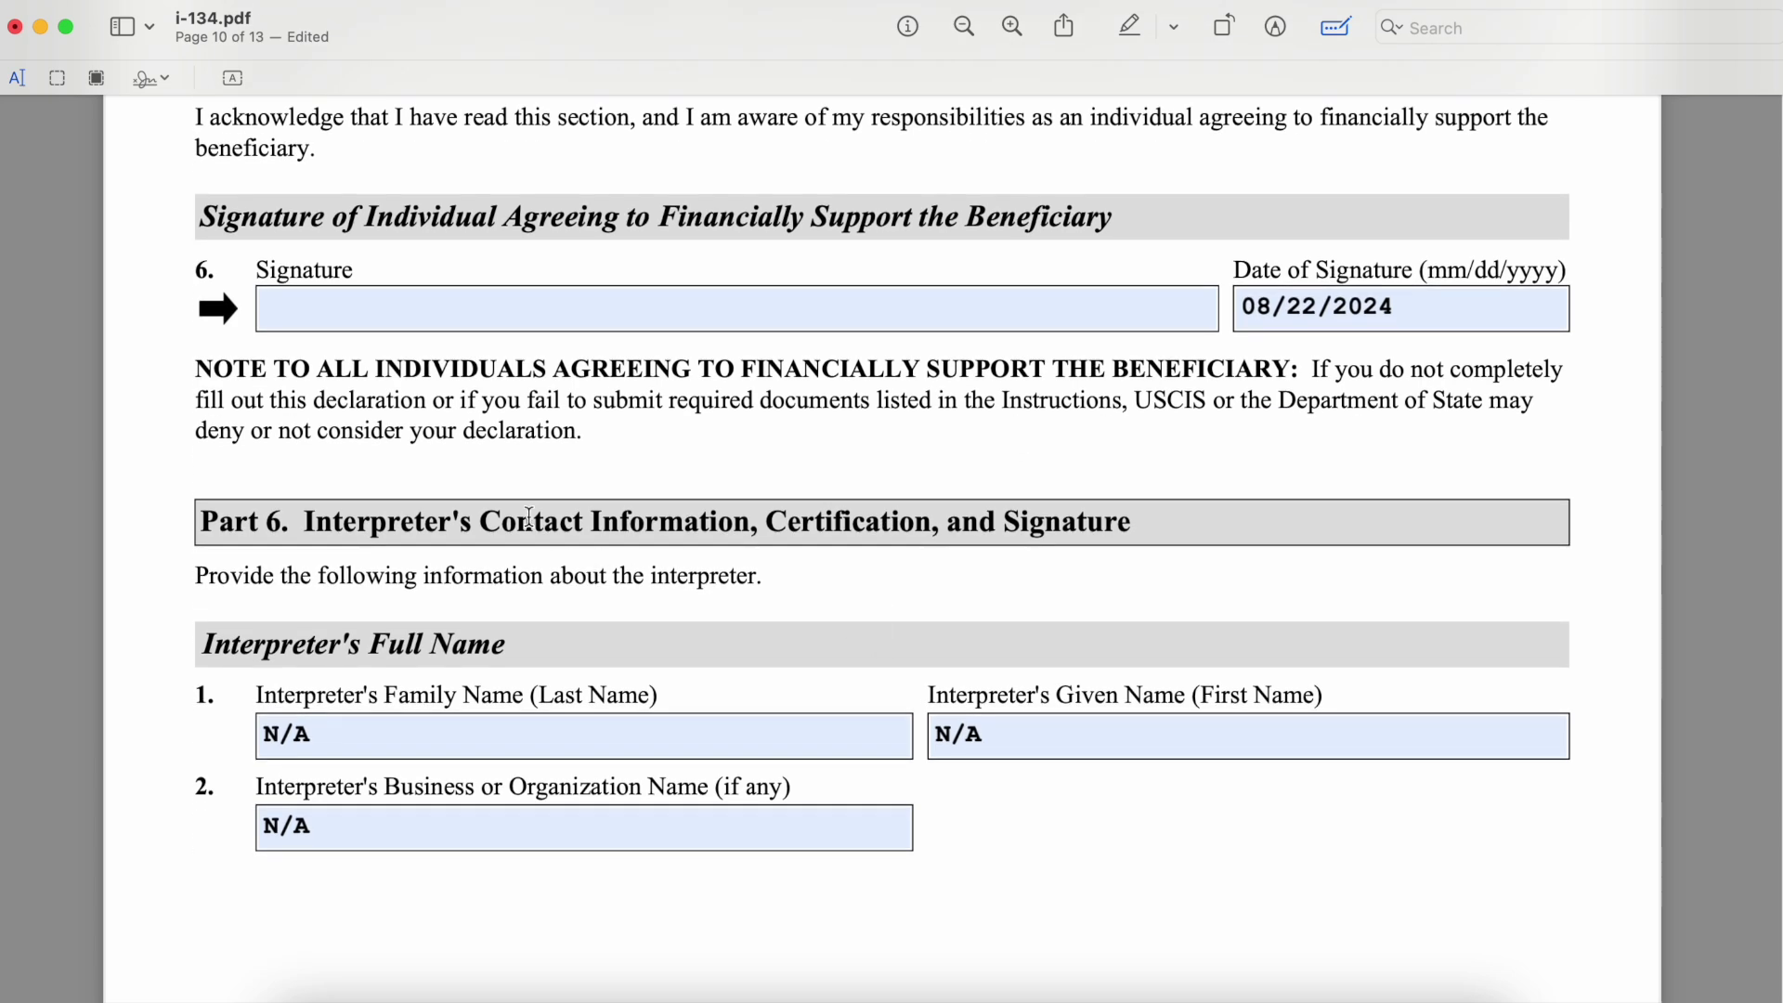
{"action": "scroll", "coordinate": [529, 516], "scroll_direction": "down", "scroll_amount": 1}
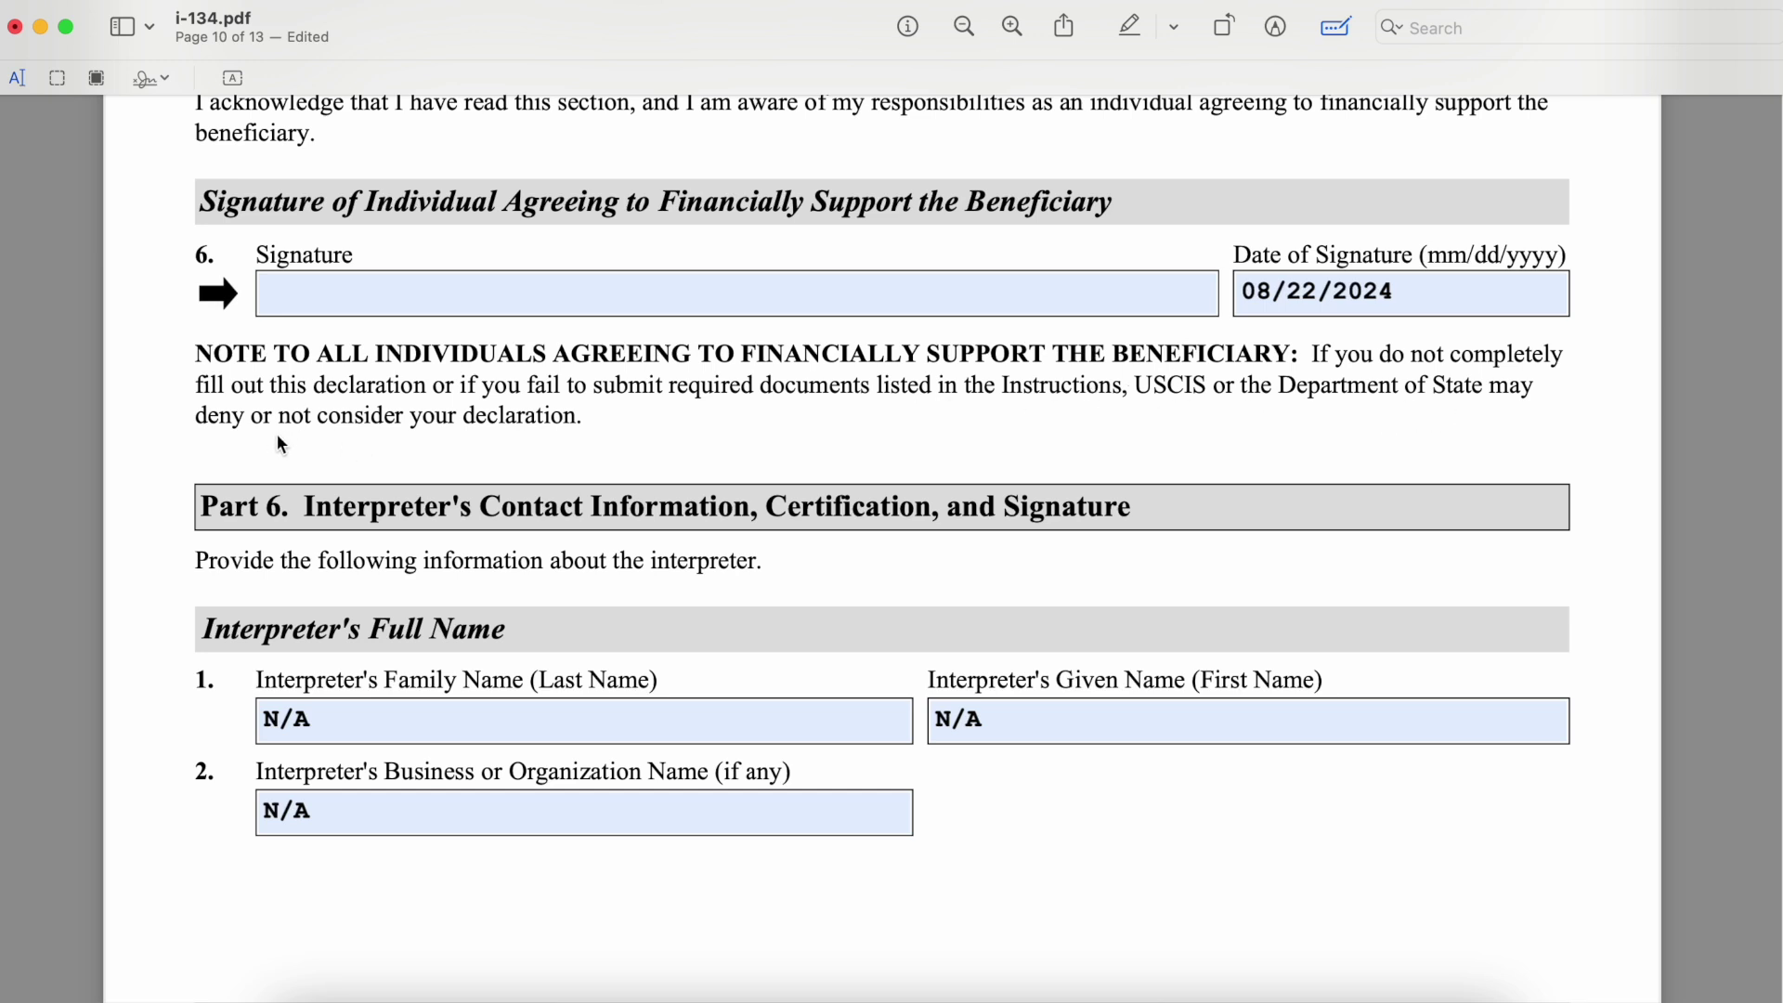
{"action": "scroll", "coordinate": [353, 449], "scroll_direction": "down", "scroll_amount": 3}
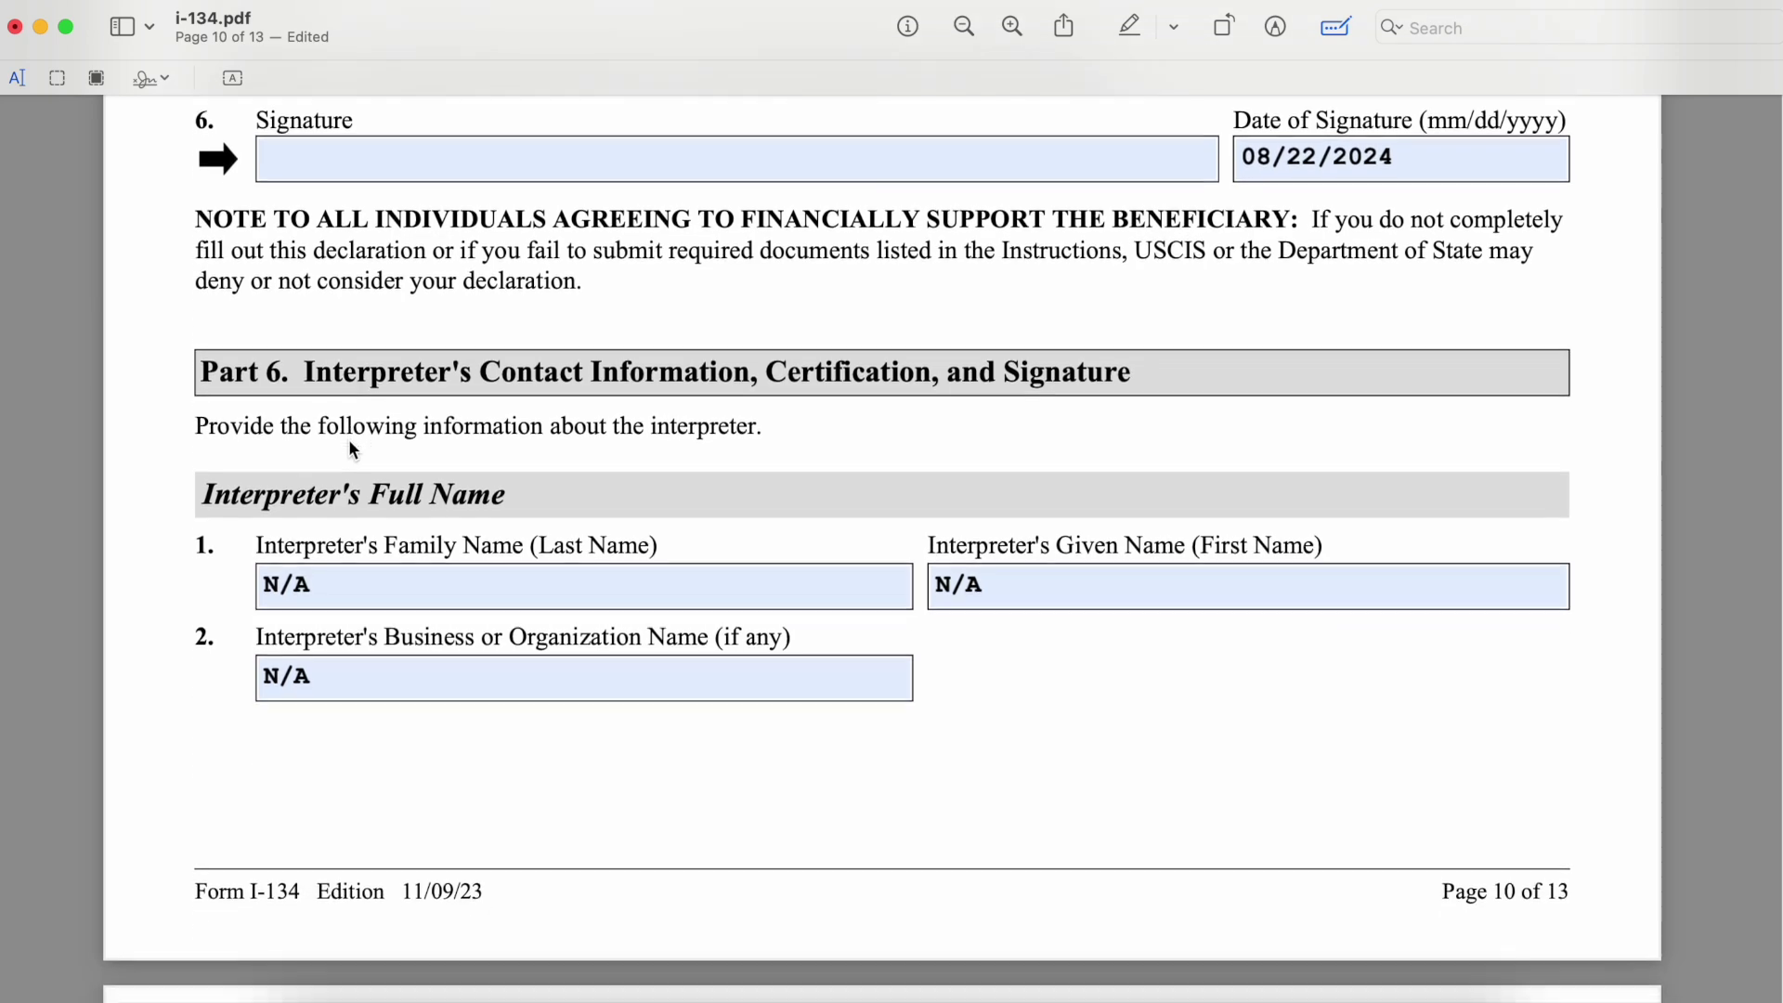
{"action": "scroll", "coordinate": [384, 343], "scroll_direction": "up", "scroll_amount": 4}
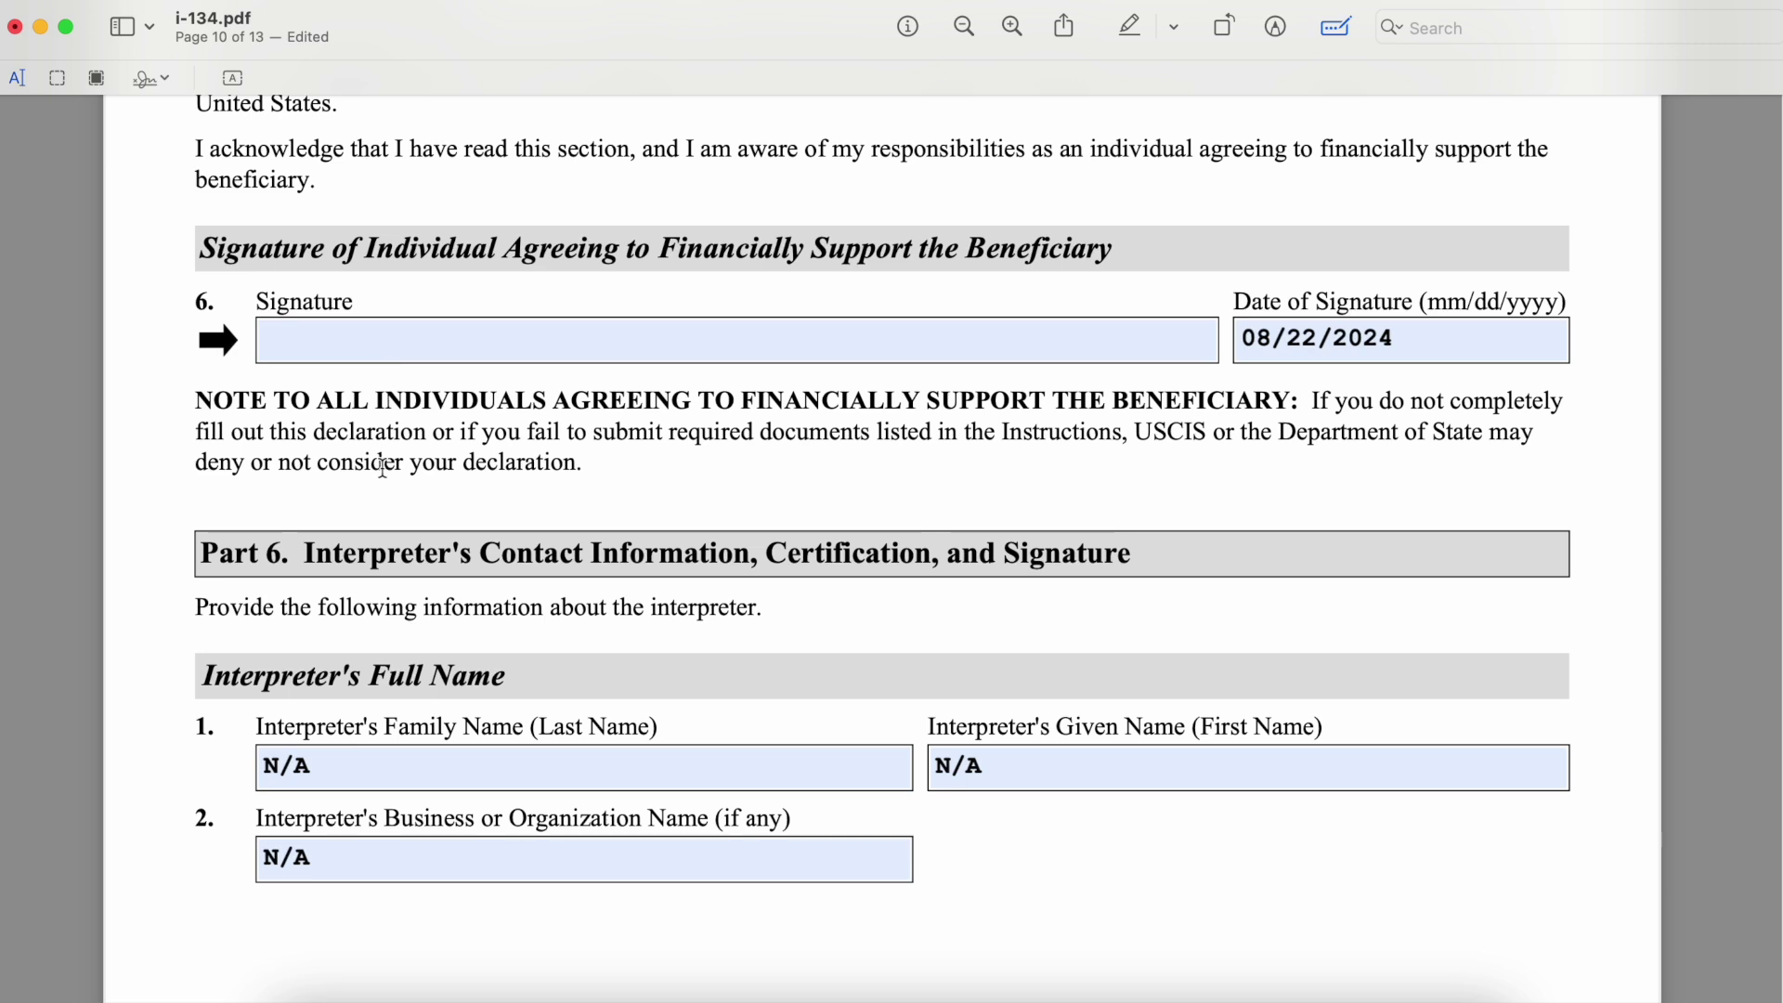
{"action": "scroll", "coordinate": [281, 604], "scroll_direction": "down", "scroll_amount": 2}
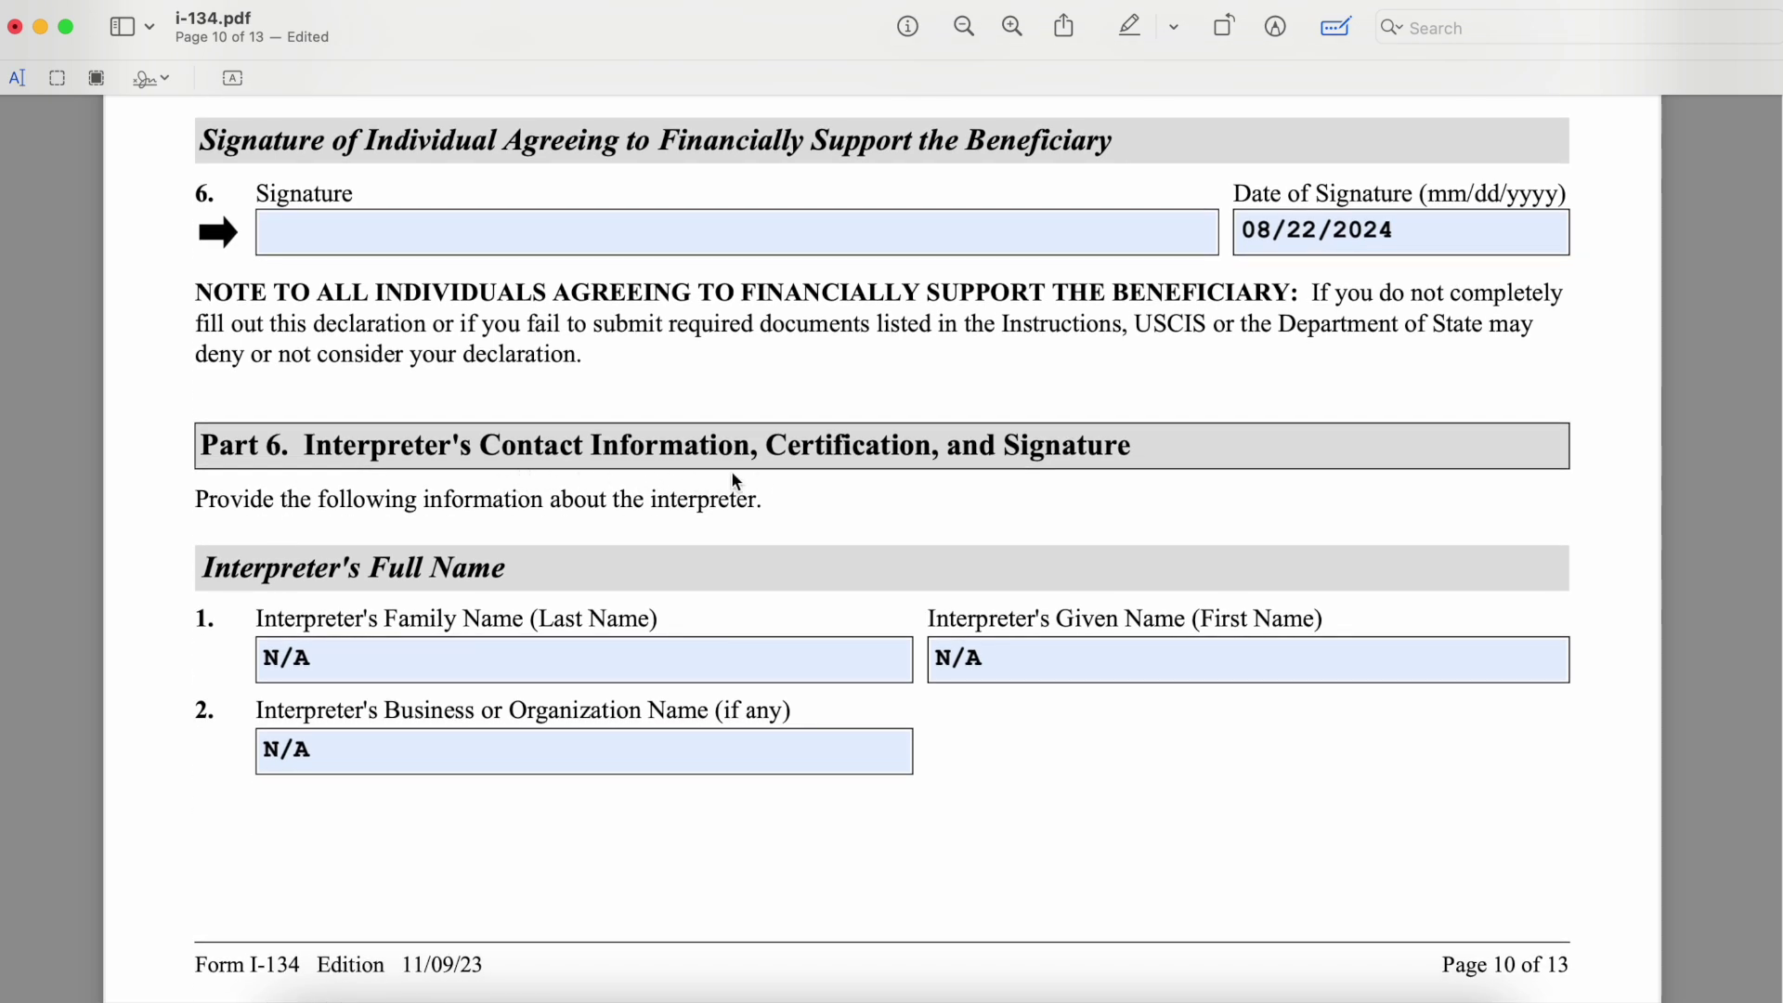
Review Part 6 on the interpreter, covering the name, mailing address, contact information, certification and Item 7 signature fields
{"action": "scroll", "coordinate": [863, 494], "scroll_direction": "down", "scroll_amount": 4}
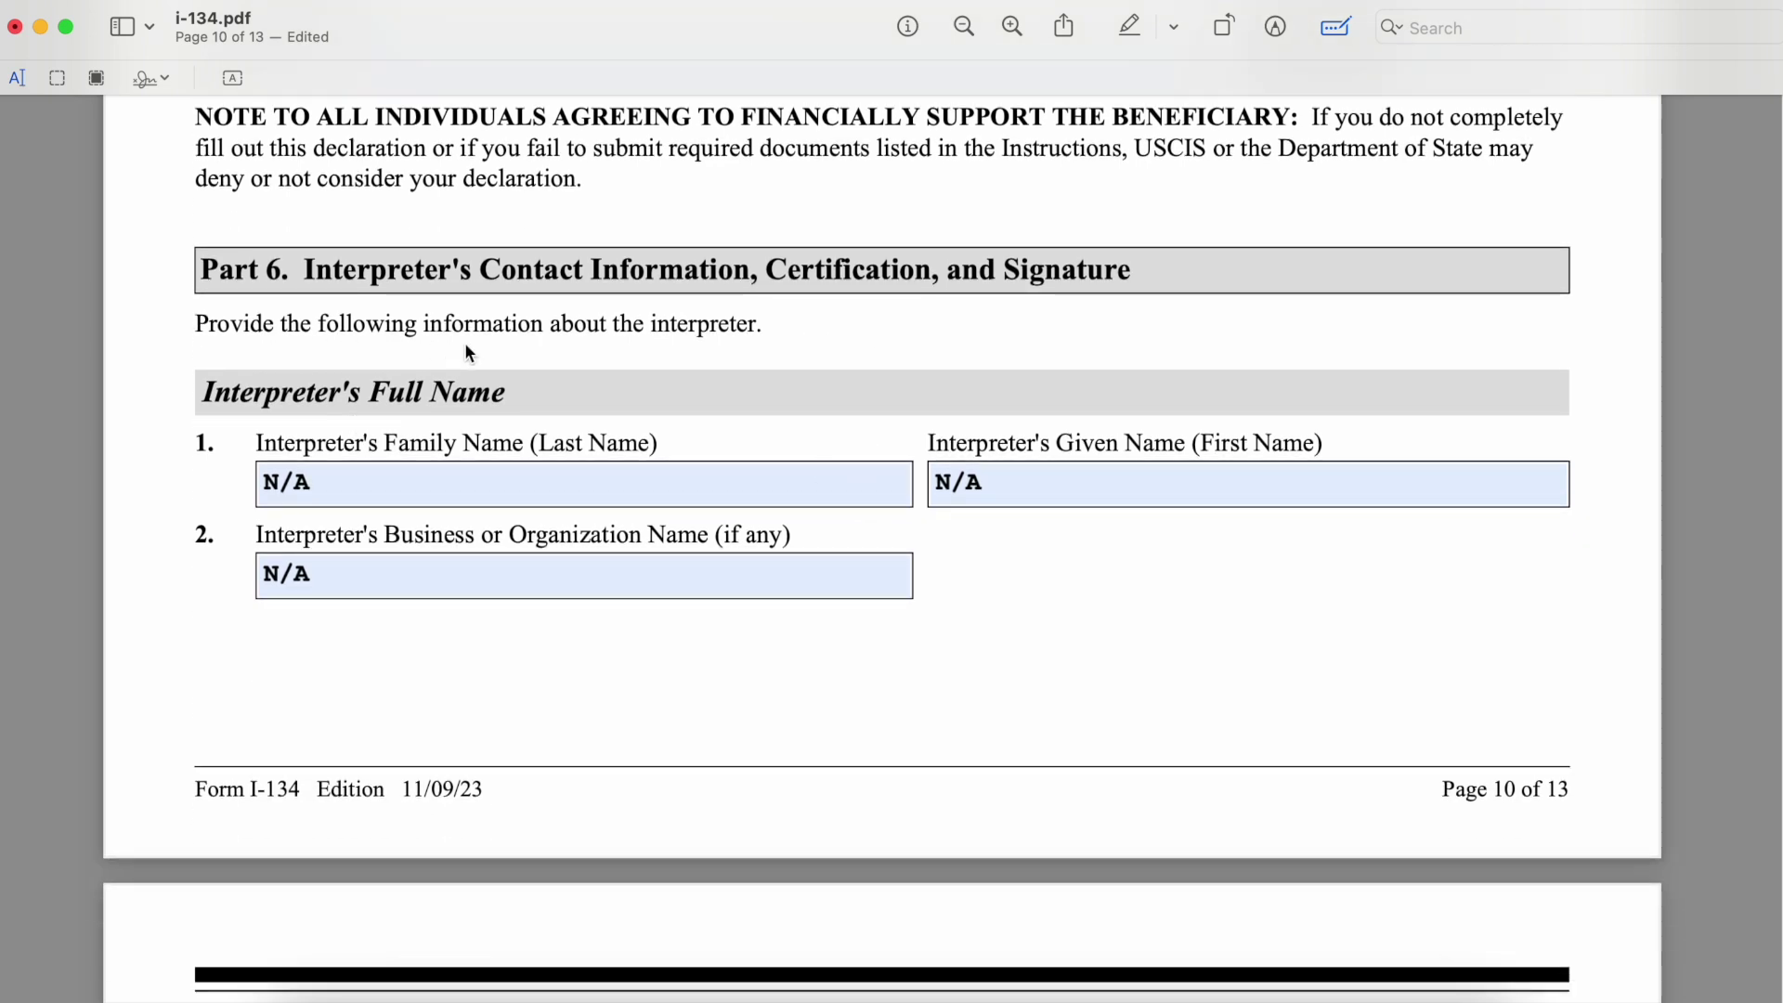
{"action": "scroll", "coordinate": [547, 622], "scroll_direction": "down", "scroll_amount": 7}
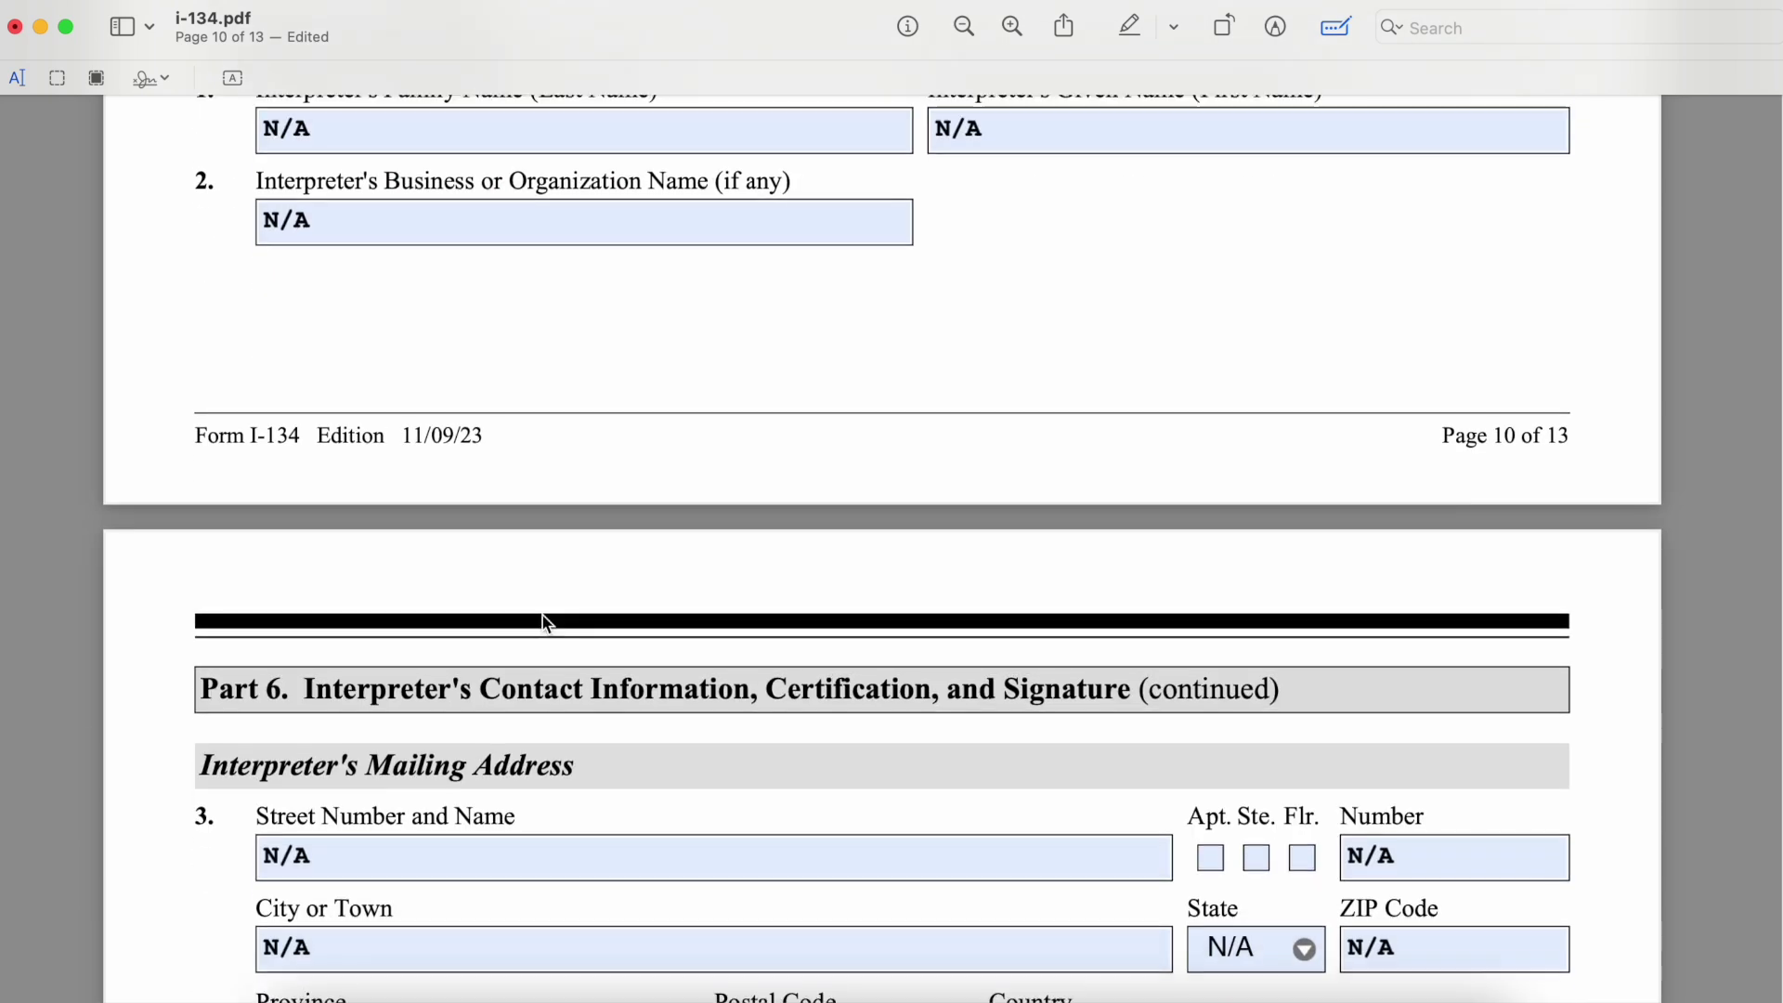
{"action": "scroll", "coordinate": [546, 623], "scroll_direction": "up", "scroll_amount": 5}
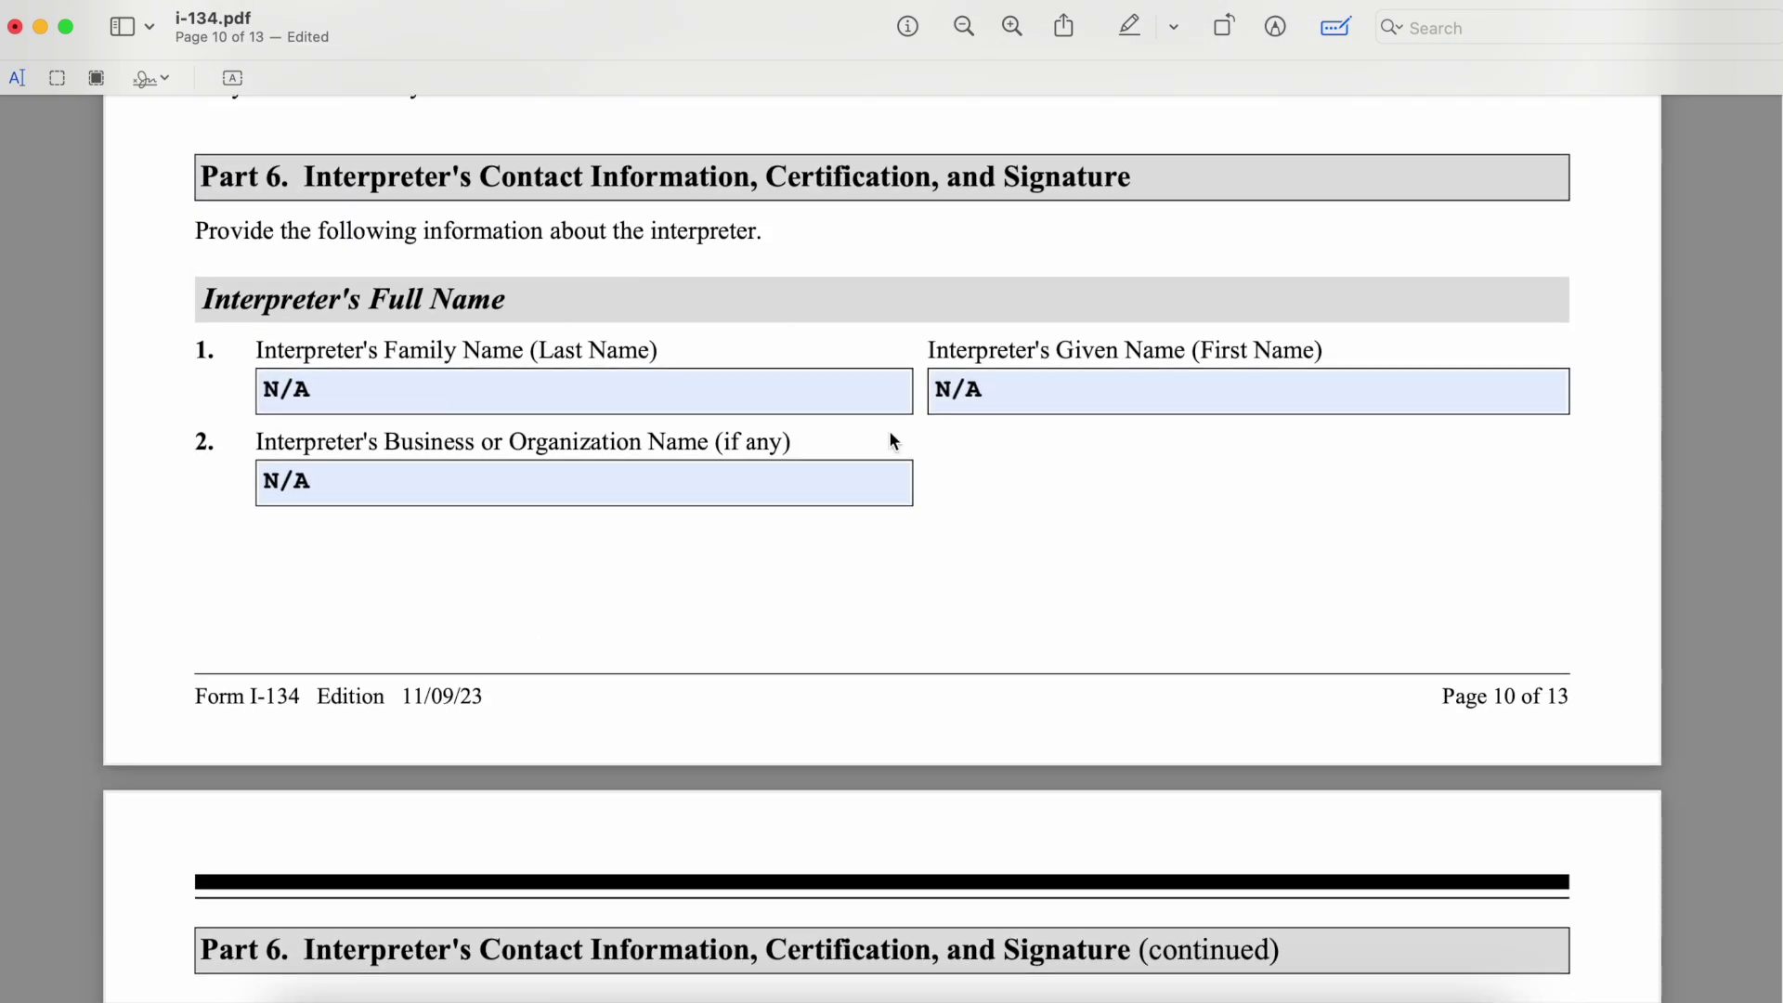
{"action": "scroll", "coordinate": [717, 587], "scroll_direction": "down", "scroll_amount": 10}
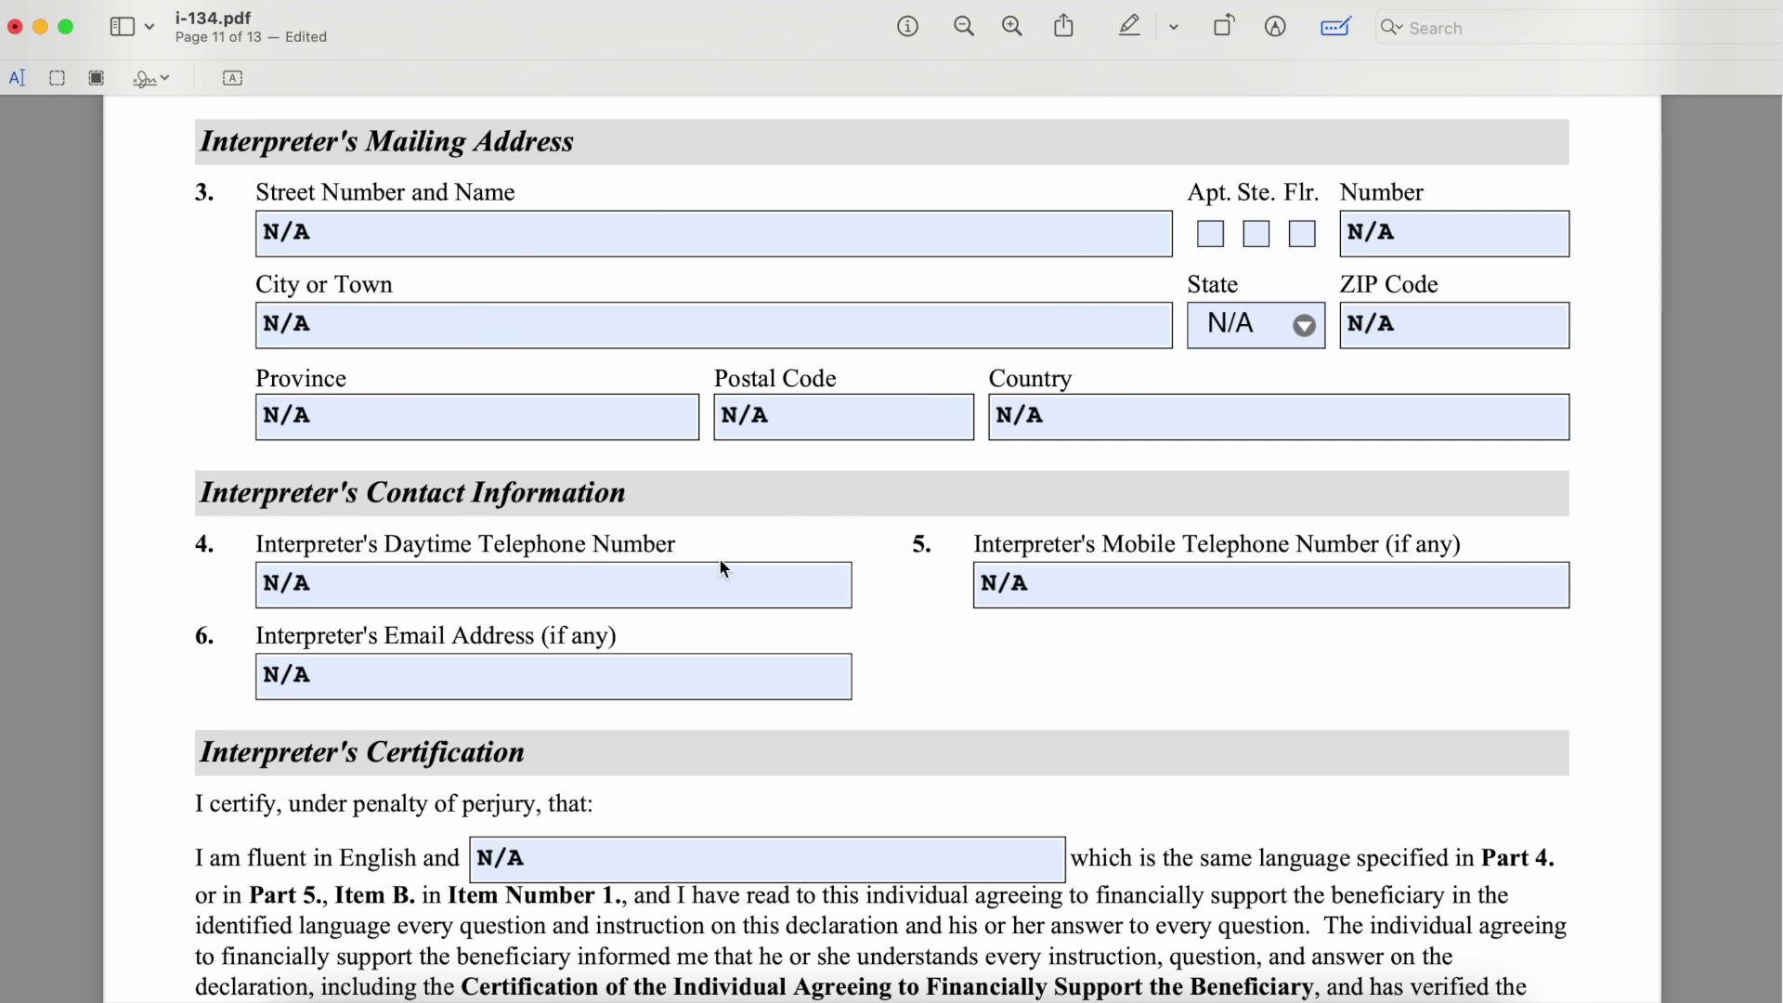
{"action": "scroll", "coordinate": [720, 462], "scroll_direction": "down", "scroll_amount": 8}
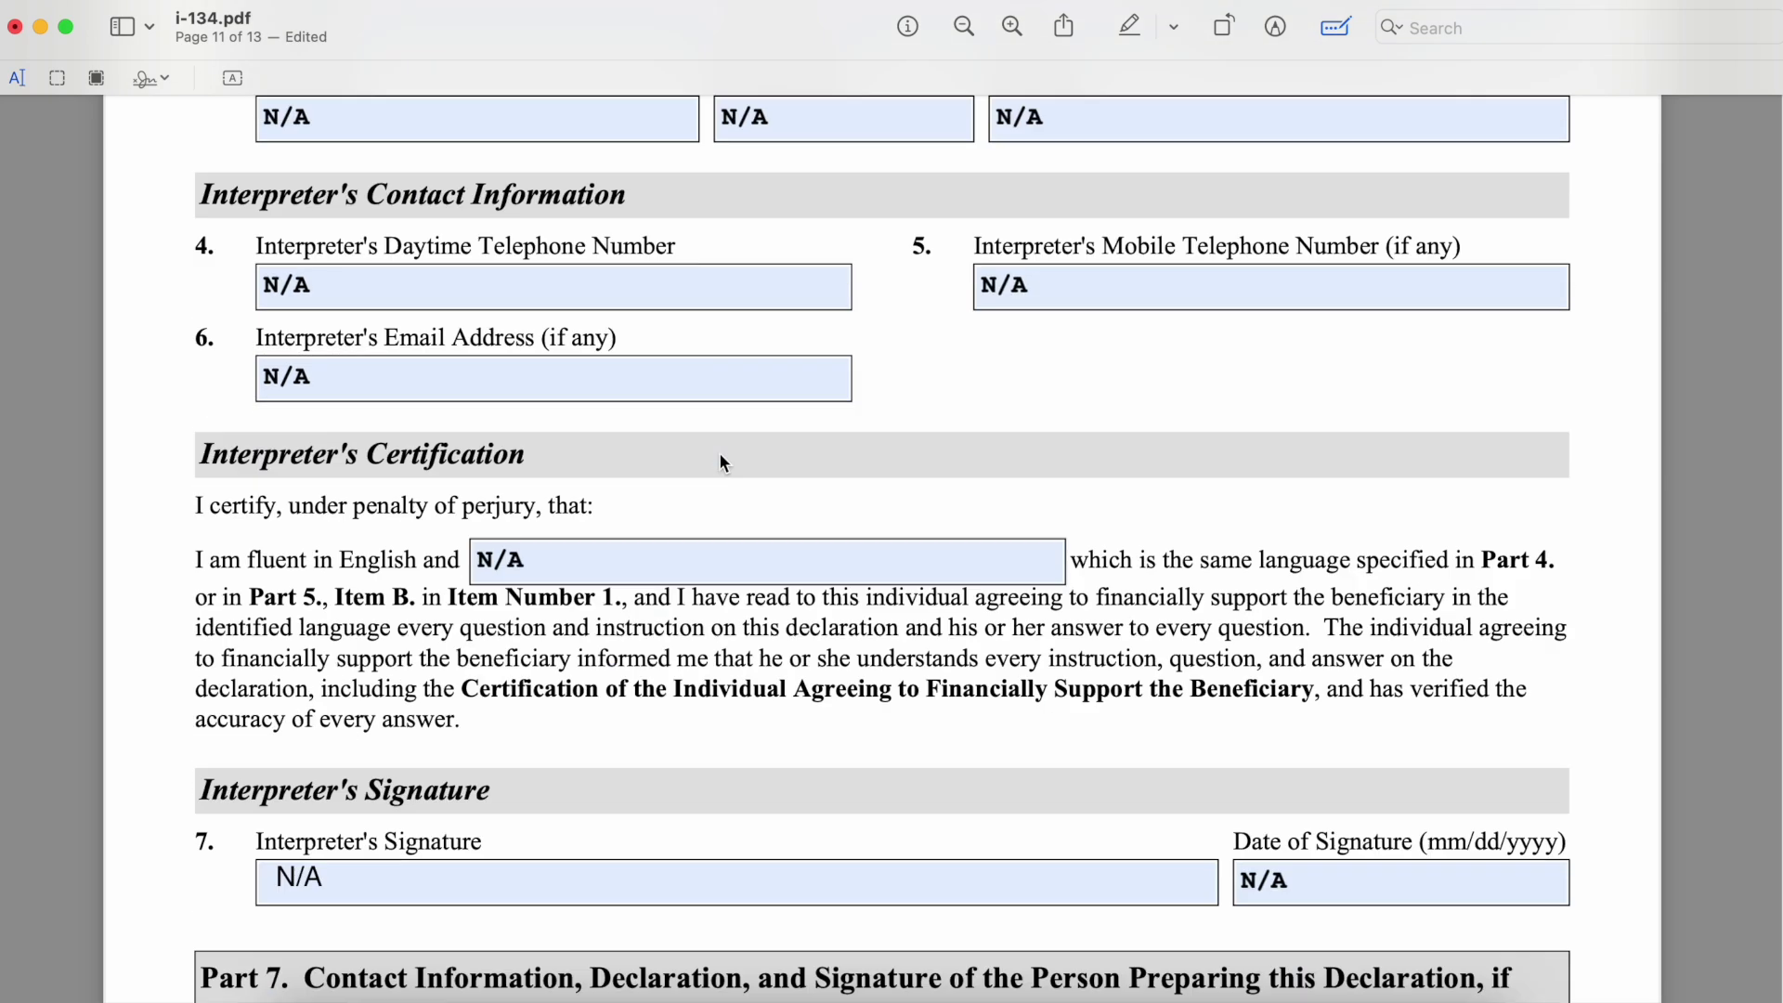
{"action": "scroll", "coordinate": [534, 668], "scroll_direction": "down", "scroll_amount": 3}
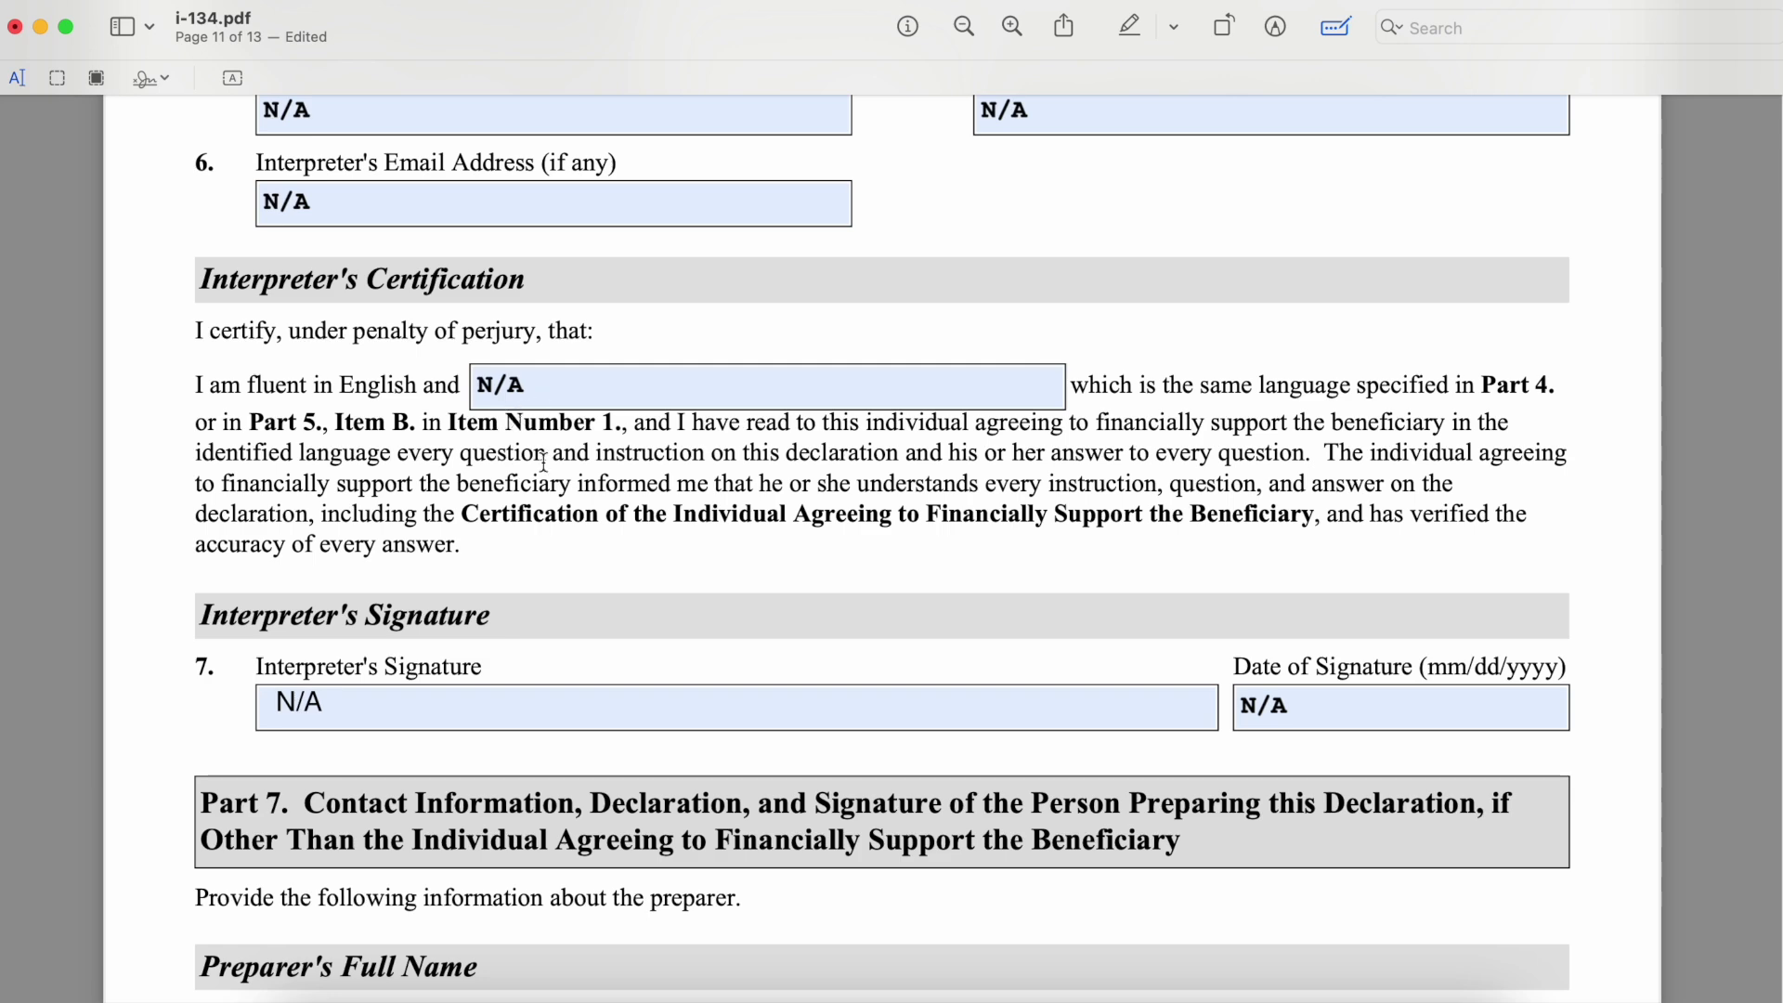
{"action": "scroll", "coordinate": [514, 616], "scroll_direction": "down", "scroll_amount": 5}
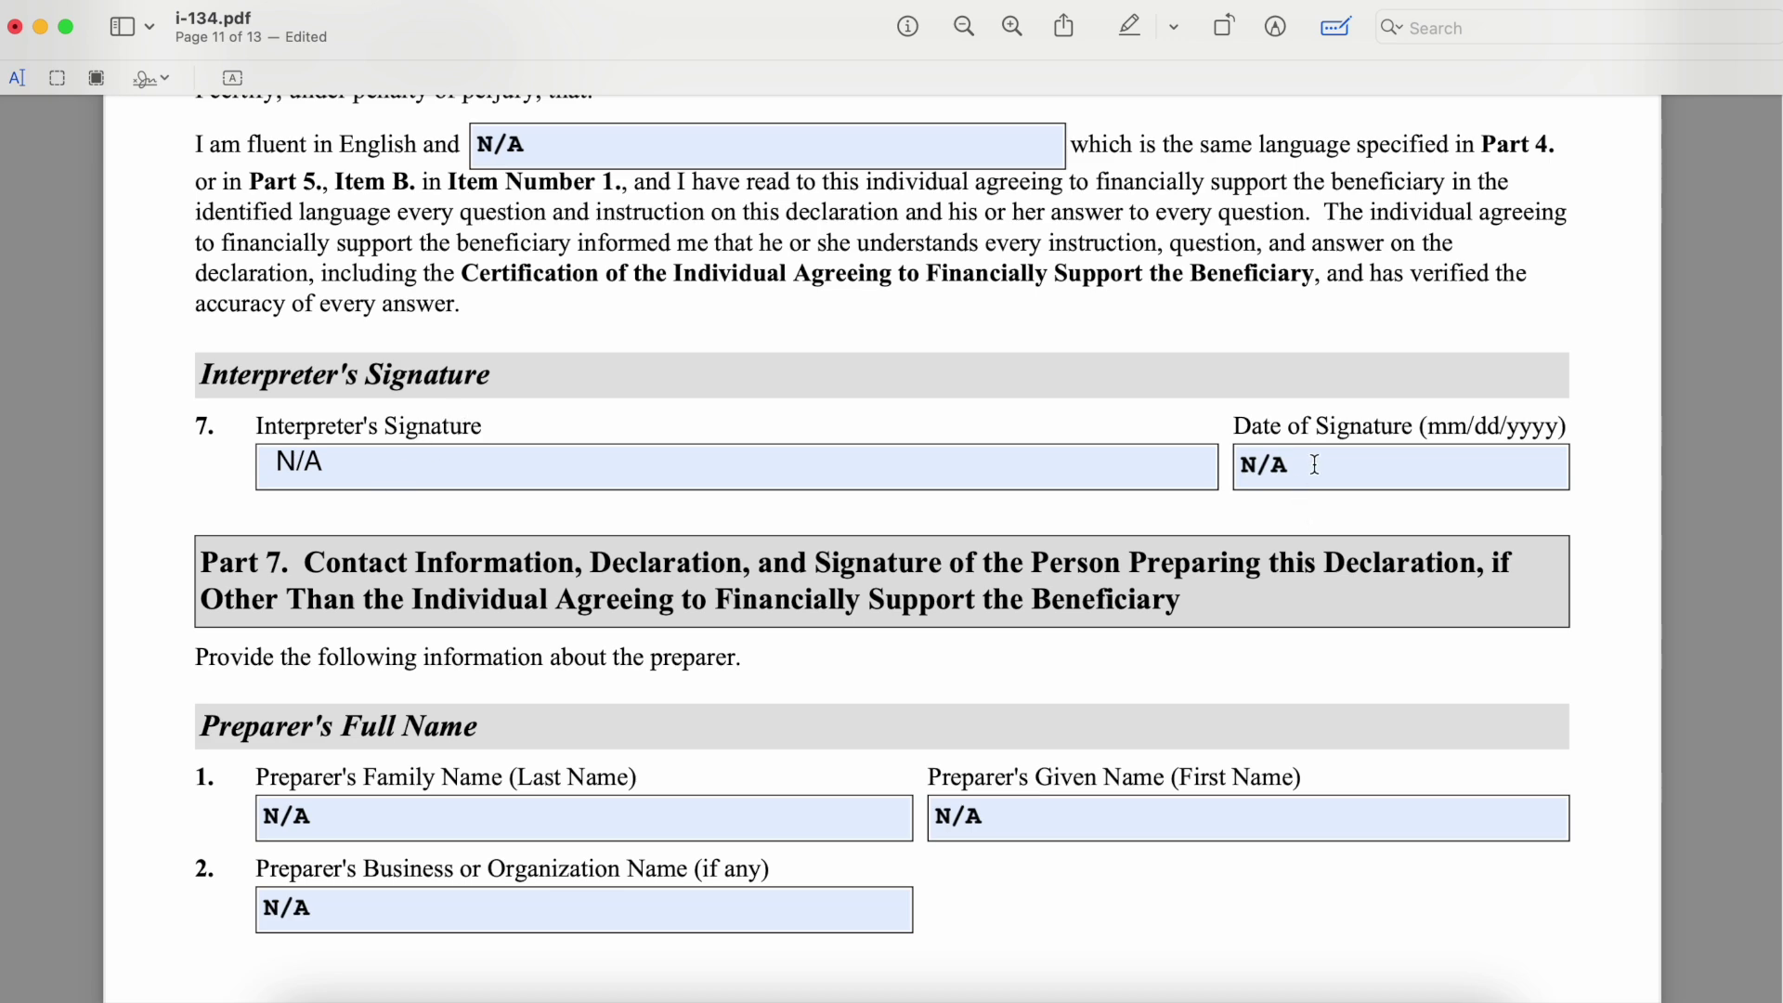
Review the Part 7 preparer's name and organization in Items 1 and 2, plus the mailing address and contact fields on page 12
{"action": "scroll", "coordinate": [1314, 465], "scroll_direction": "down", "scroll_amount": 5}
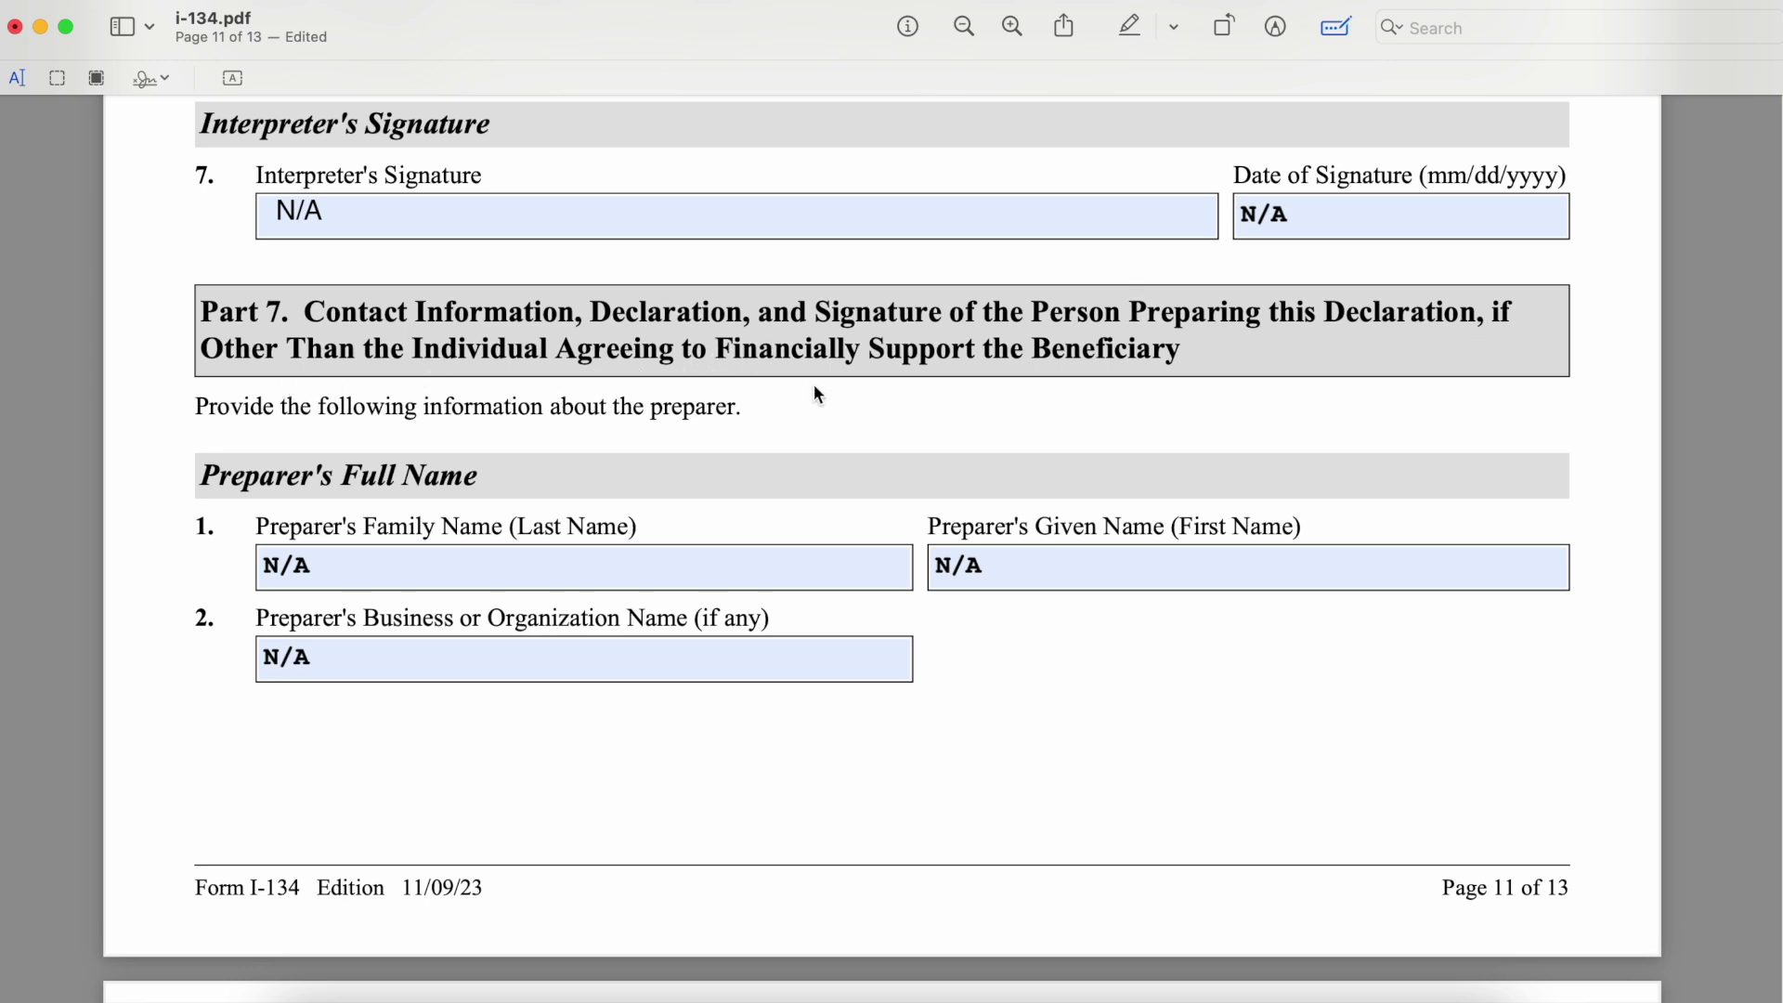
{"action": "scroll", "coordinate": [814, 394], "scroll_direction": "down", "scroll_amount": 2}
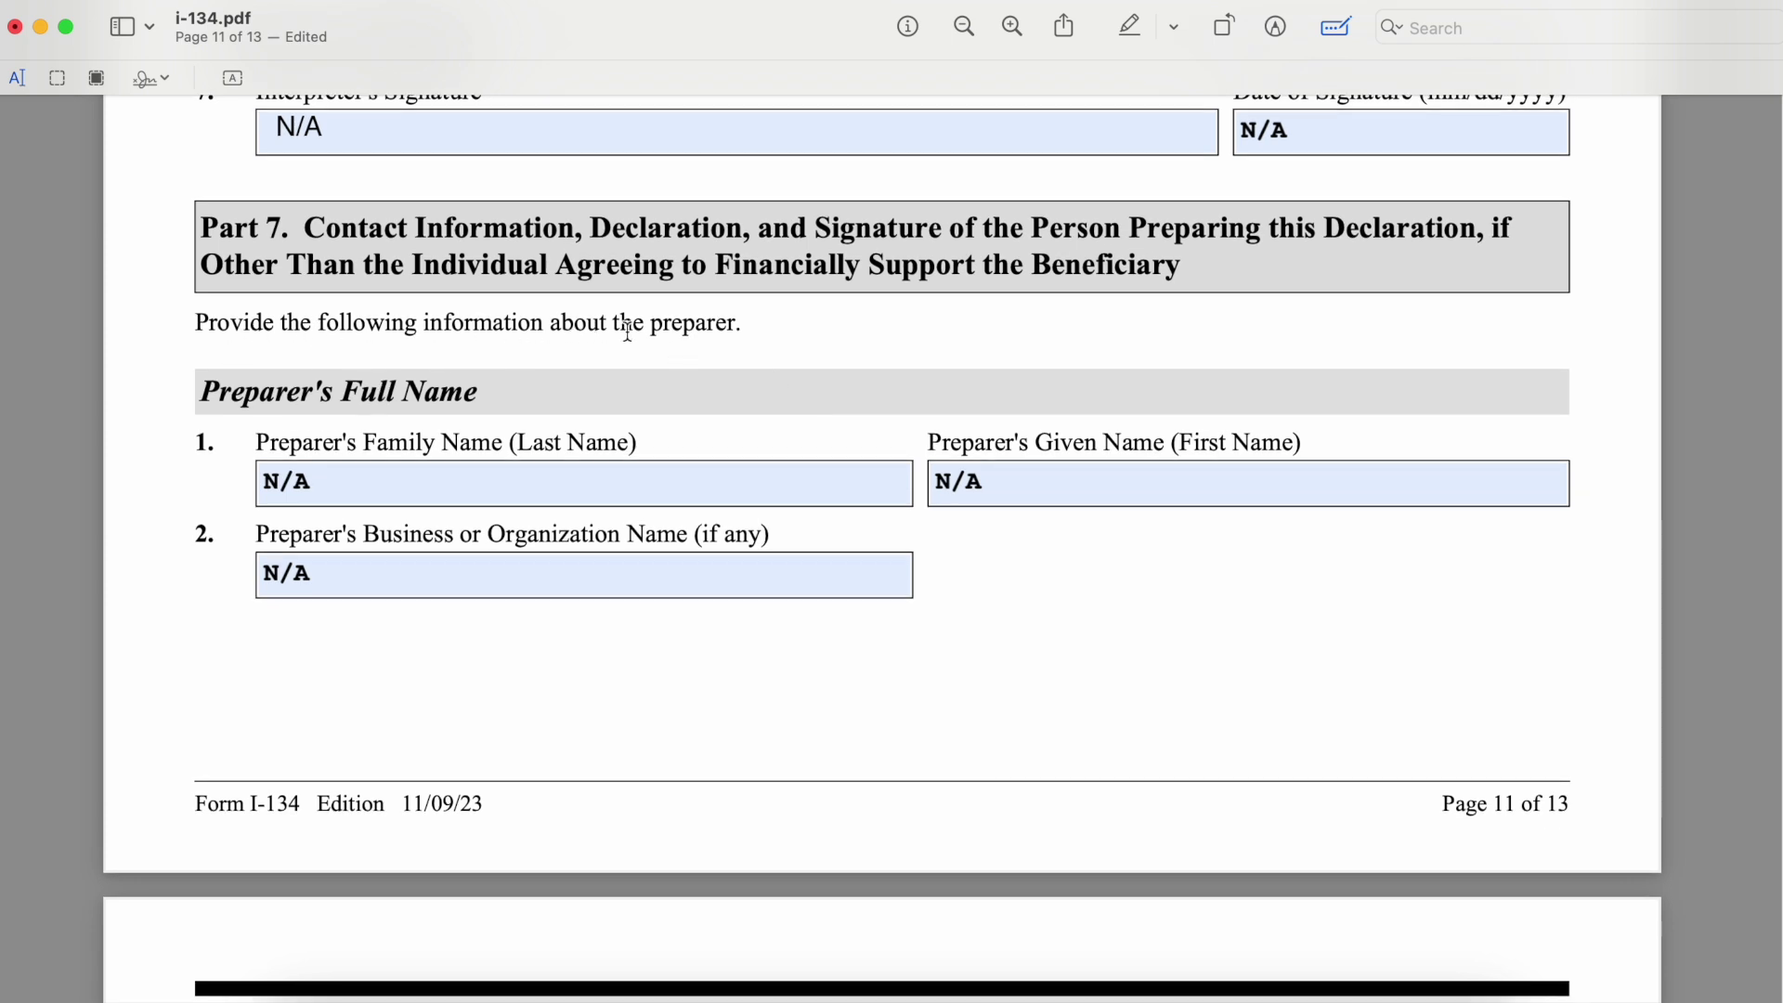
{"action": "scroll", "coordinate": [603, 543], "scroll_direction": "down", "scroll_amount": 3}
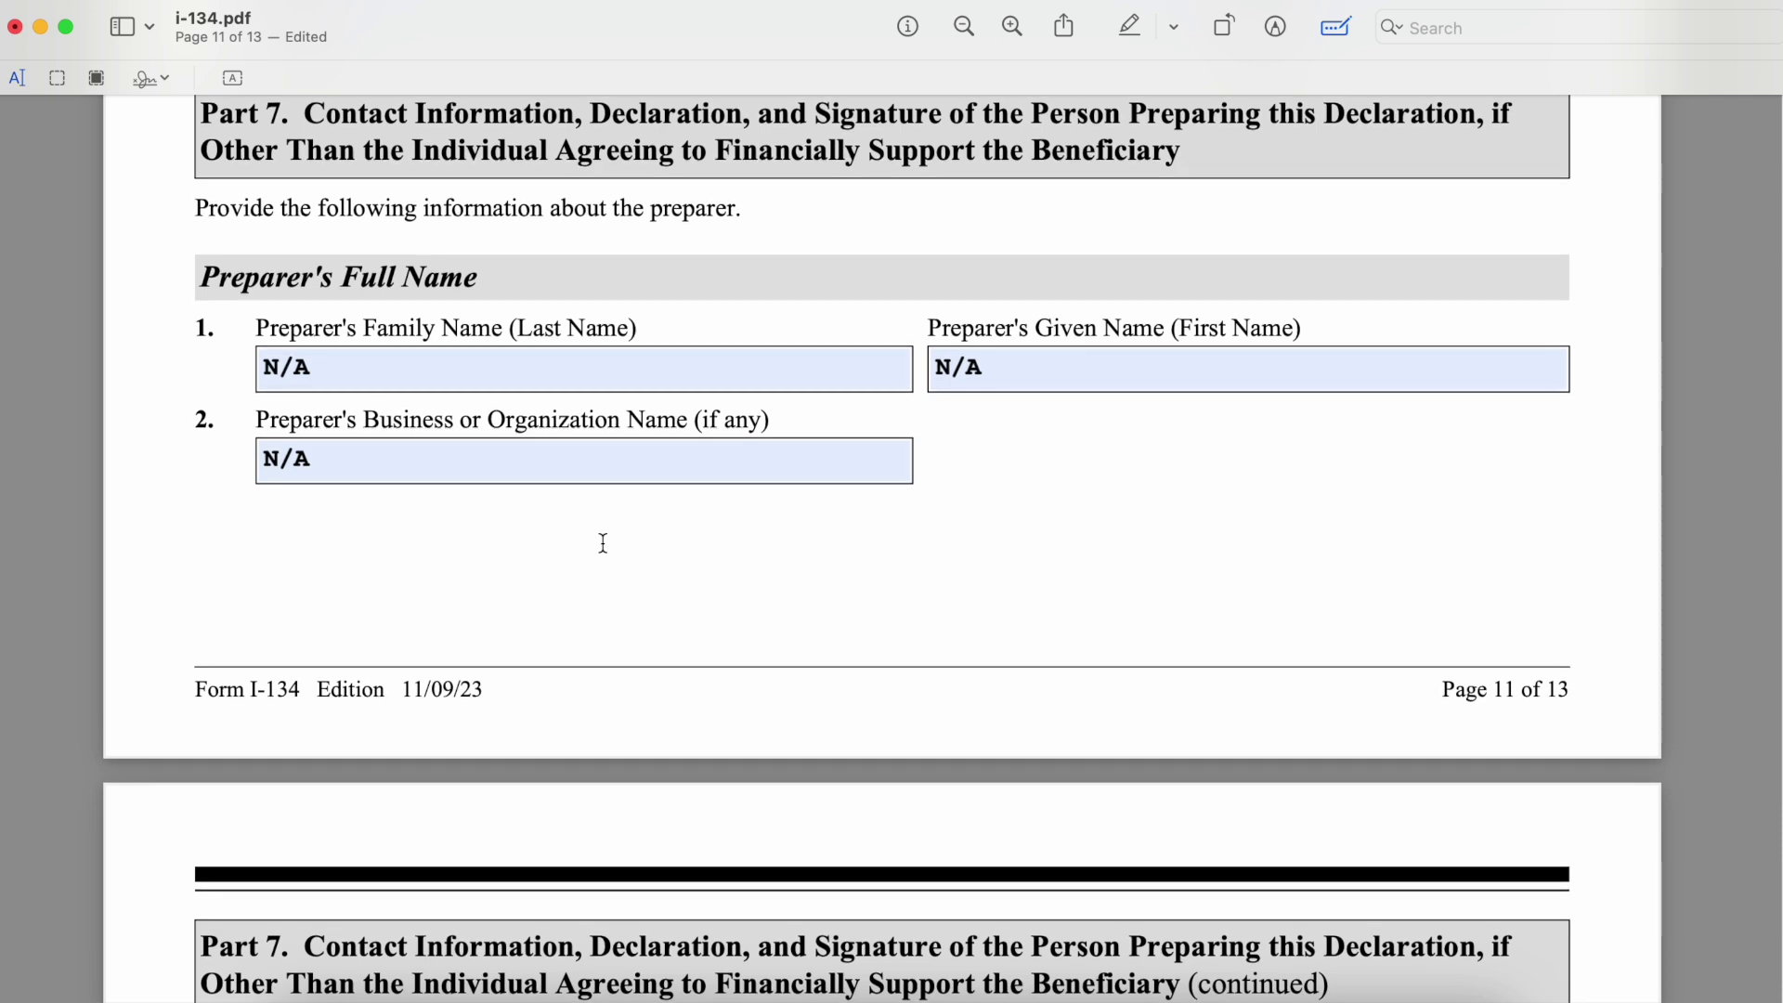
{"action": "scroll", "coordinate": [604, 544], "scroll_direction": "up", "scroll_amount": 3}
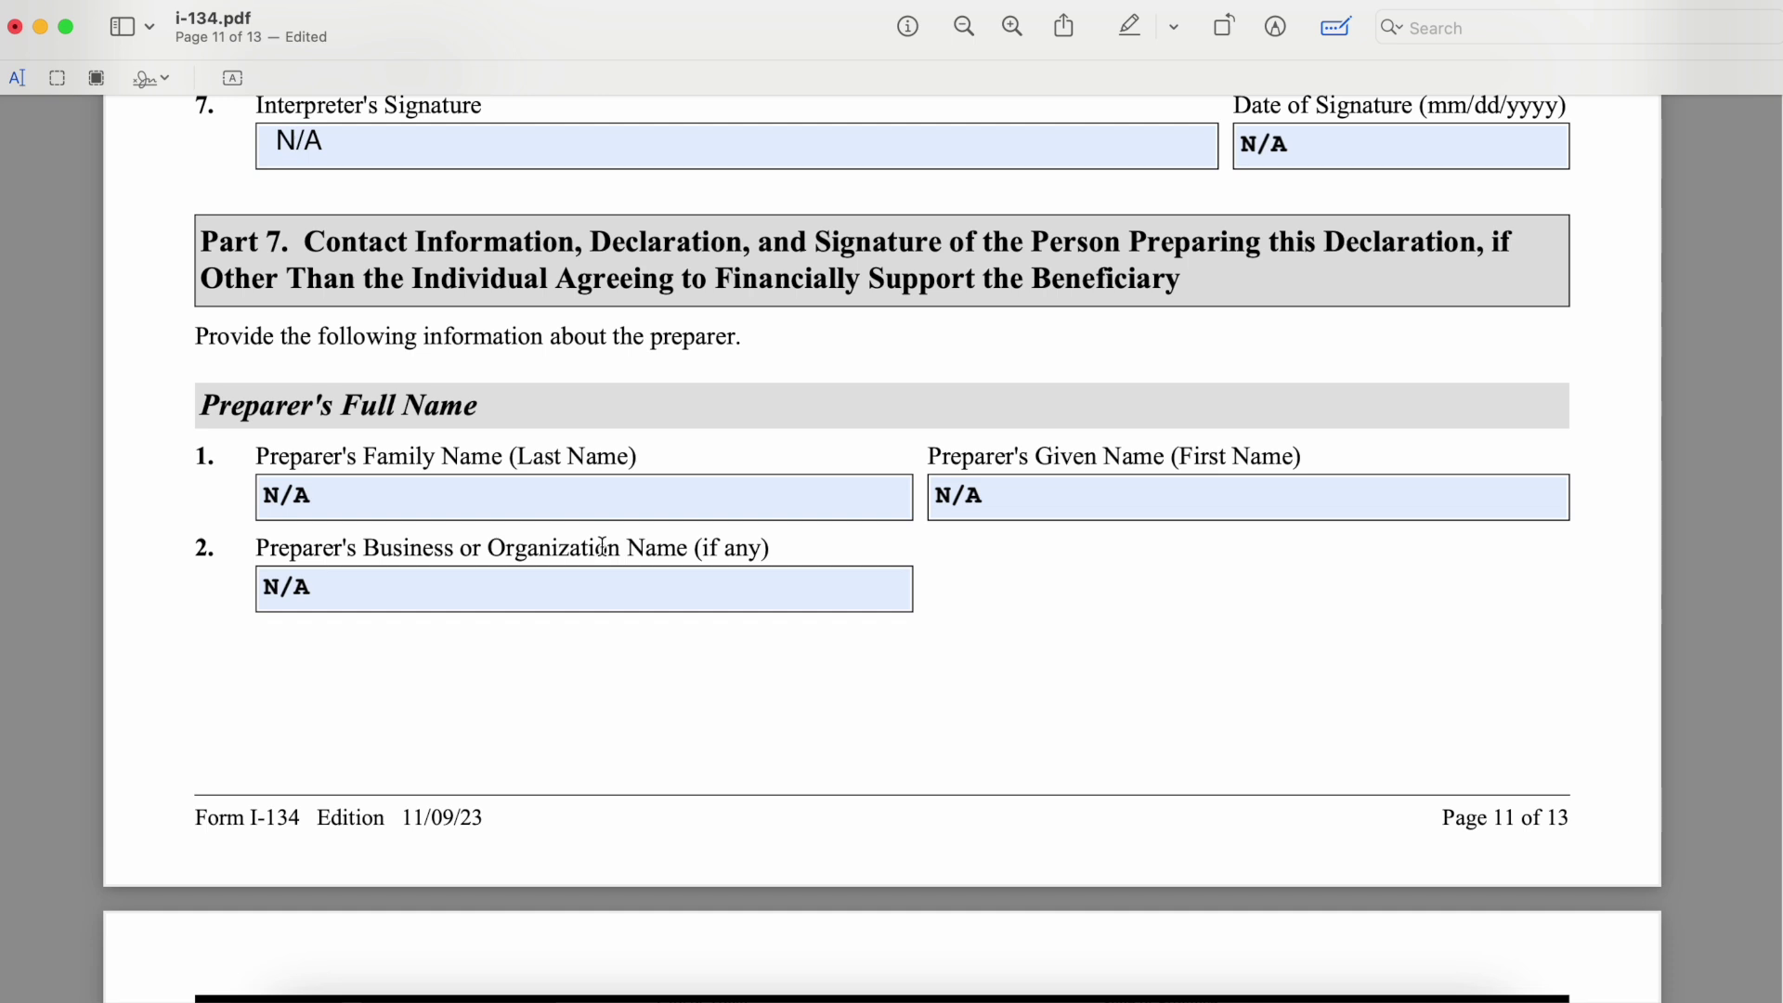
{"action": "scroll", "coordinate": [582, 727], "scroll_direction": "down", "scroll_amount": 2}
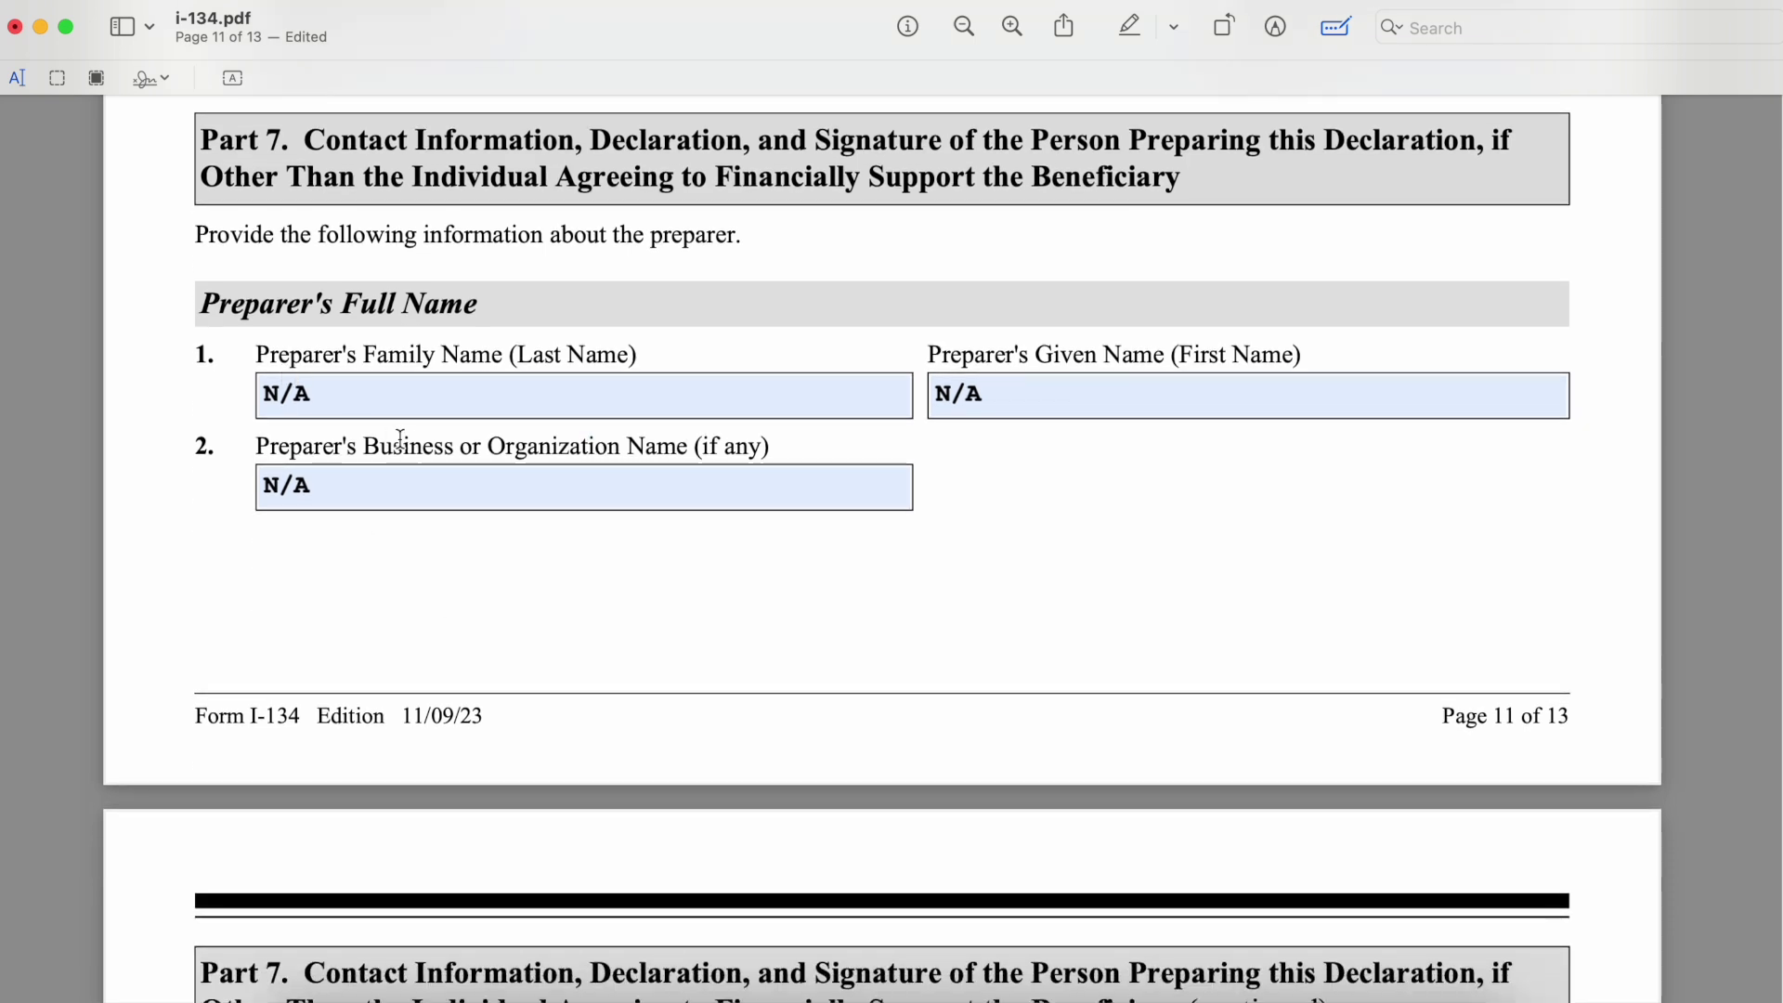
{"action": "scroll", "coordinate": [617, 597], "scroll_direction": "down", "scroll_amount": 20}
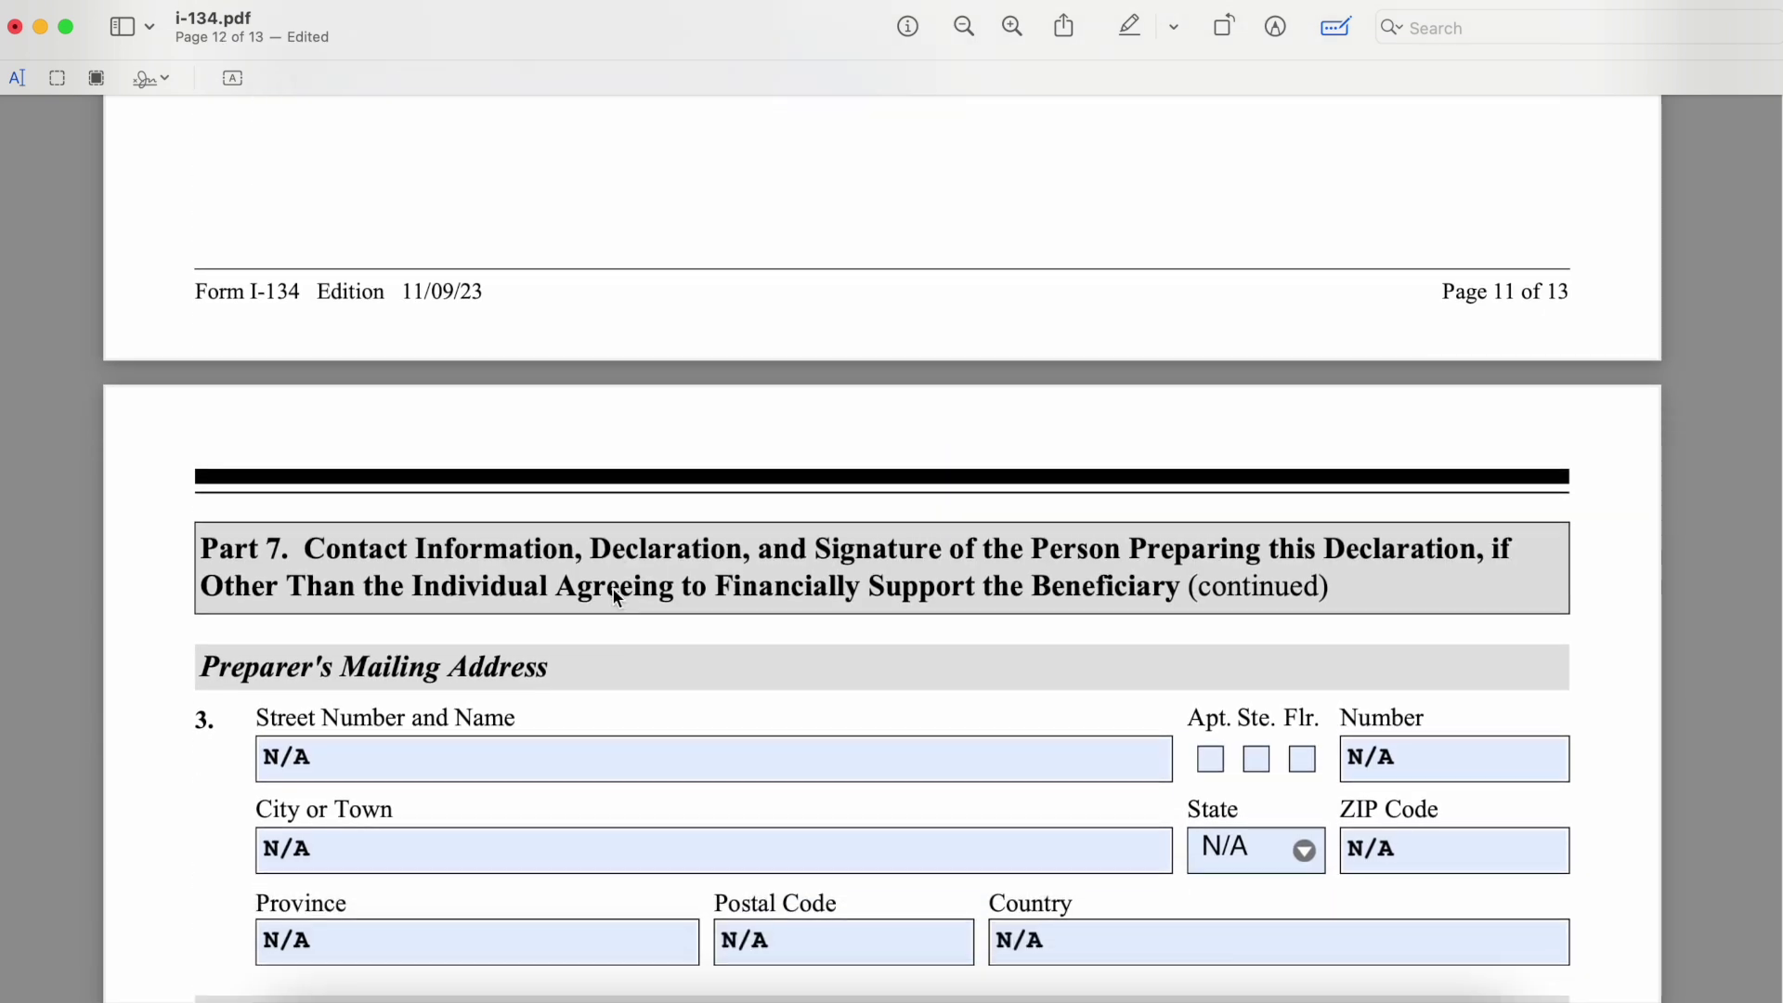
{"action": "scroll", "coordinate": [617, 597], "scroll_direction": "down", "scroll_amount": 1}
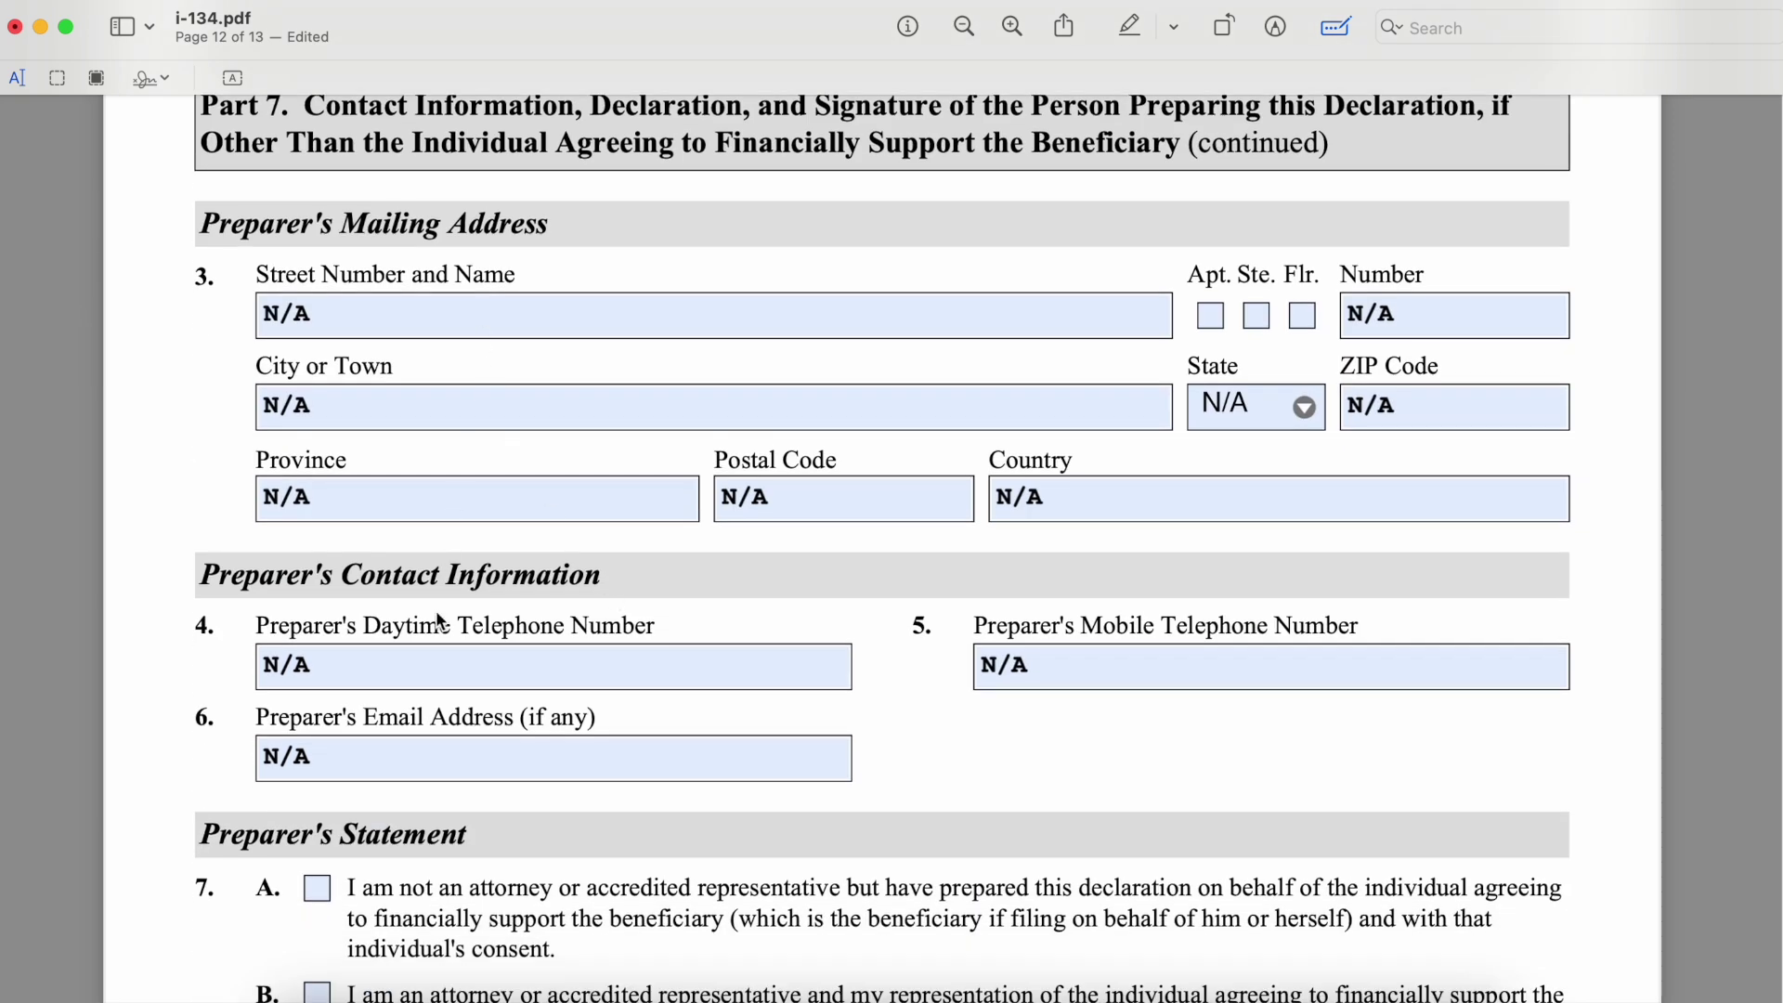
Review the Part 7 preparer's statement in Item 7, the certification paragraph, and the Item 8 signature and date fields
{"action": "scroll", "coordinate": [436, 617], "scroll_direction": "down", "scroll_amount": 1}
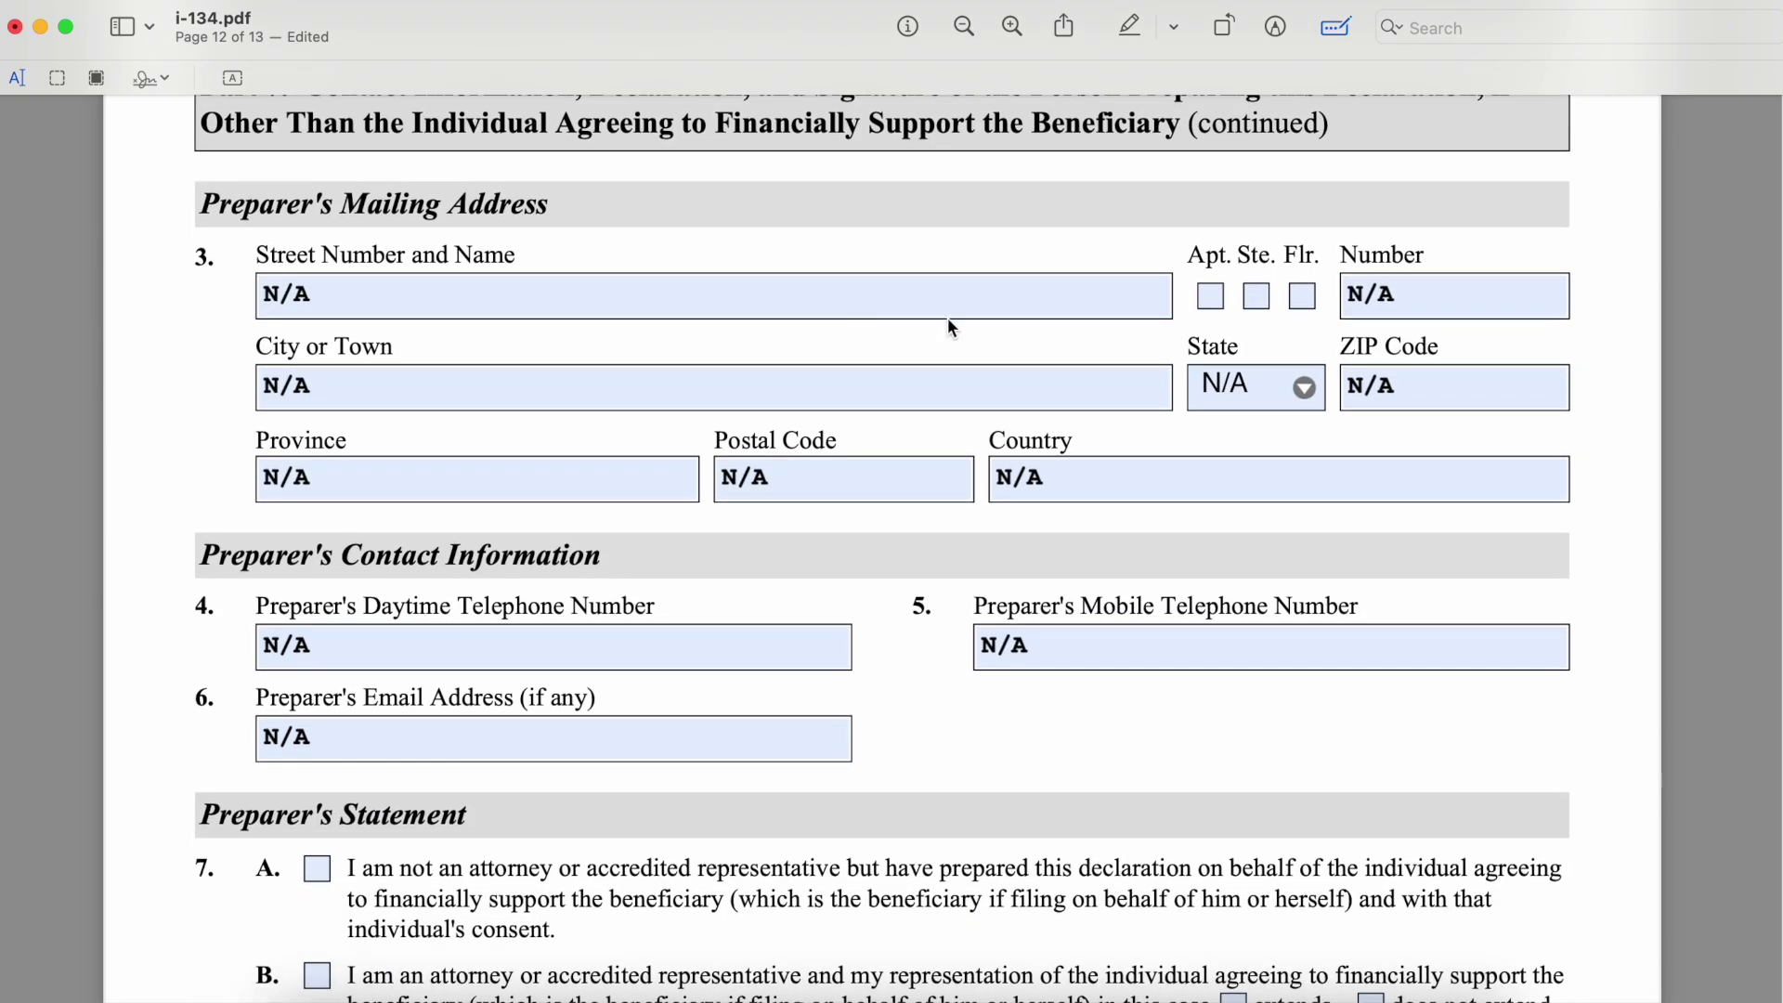
{"action": "scroll", "coordinate": [876, 700], "scroll_direction": "down", "scroll_amount": 10}
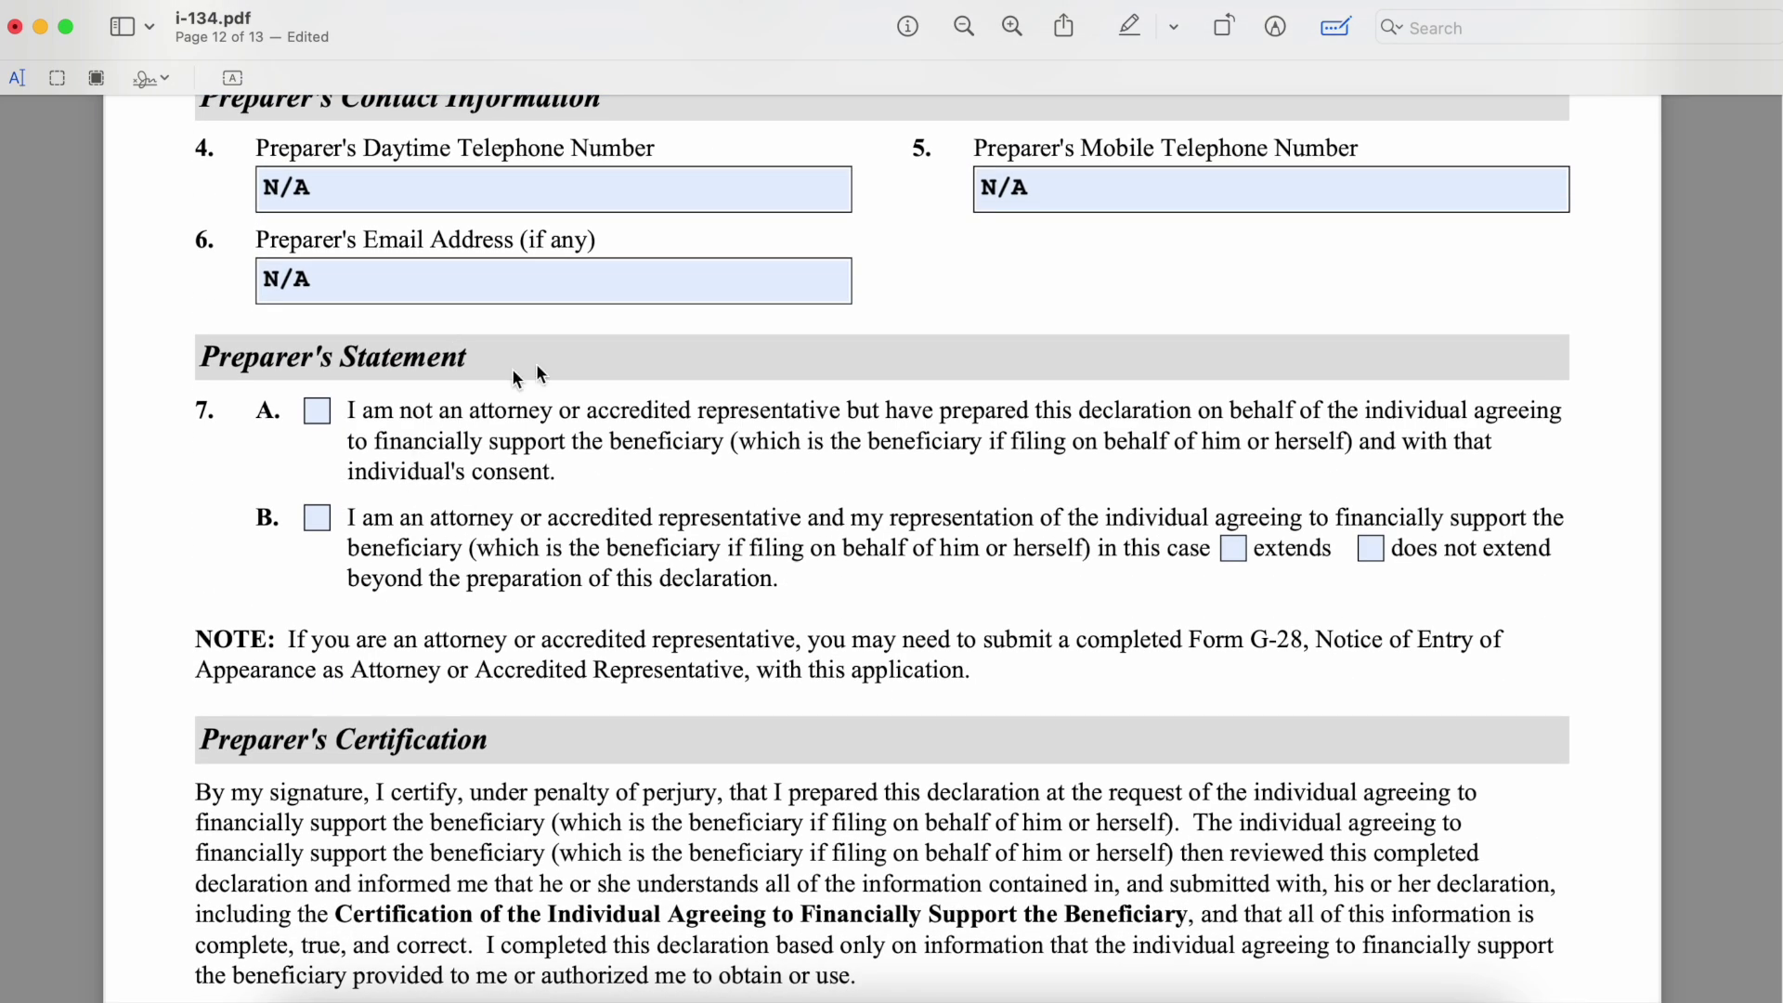
{"action": "scroll", "coordinate": [641, 511], "scroll_direction": "down", "scroll_amount": 5}
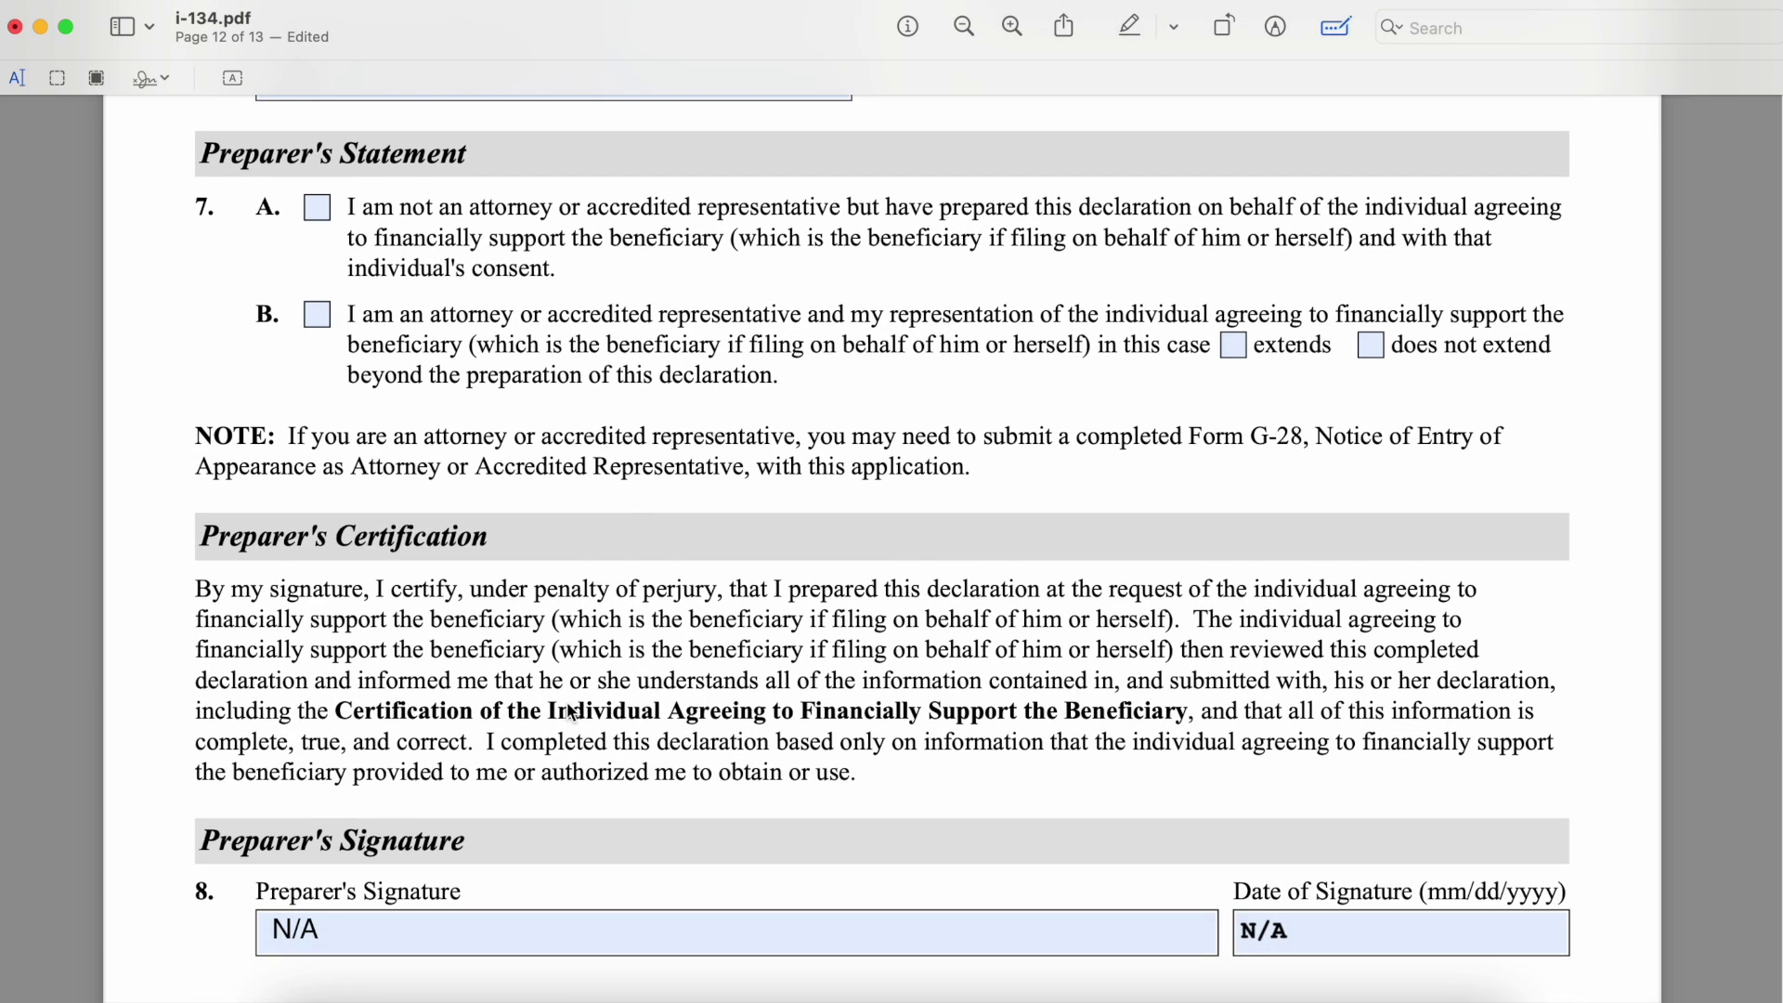
{"action": "scroll", "coordinate": [567, 715], "scroll_direction": "down", "scroll_amount": 5}
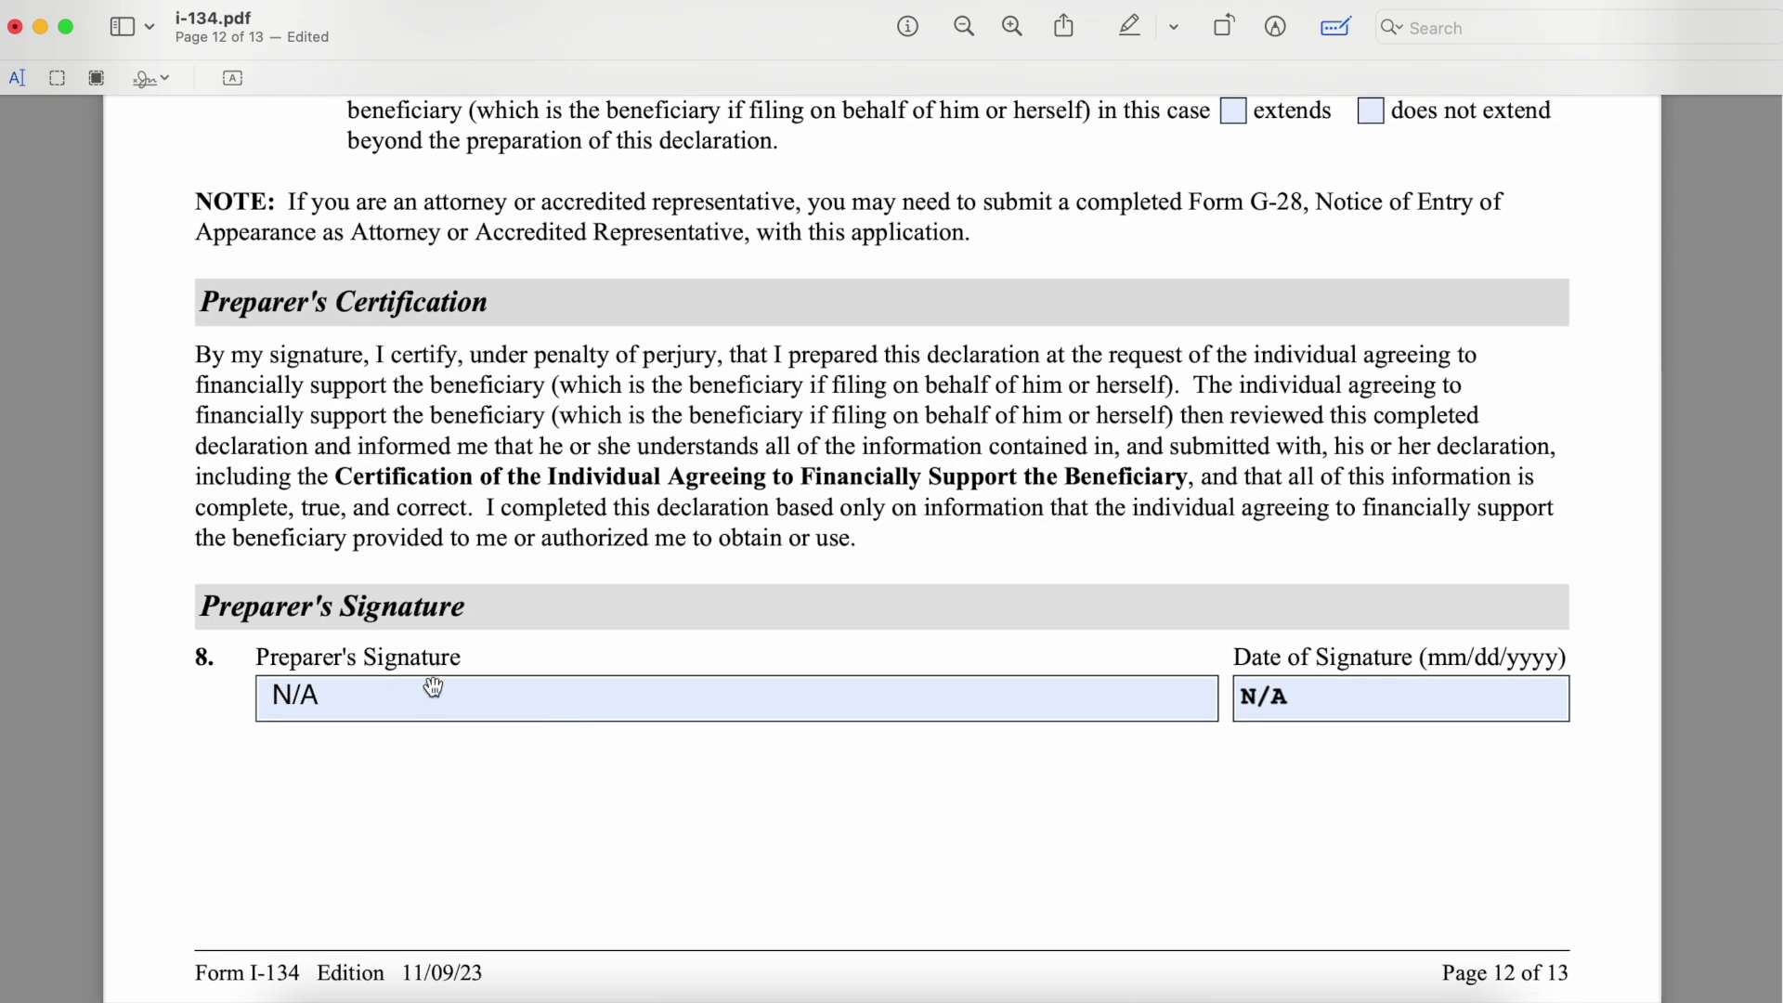
{"action": "scroll", "coordinate": [960, 751], "scroll_direction": "down", "scroll_amount": 4}
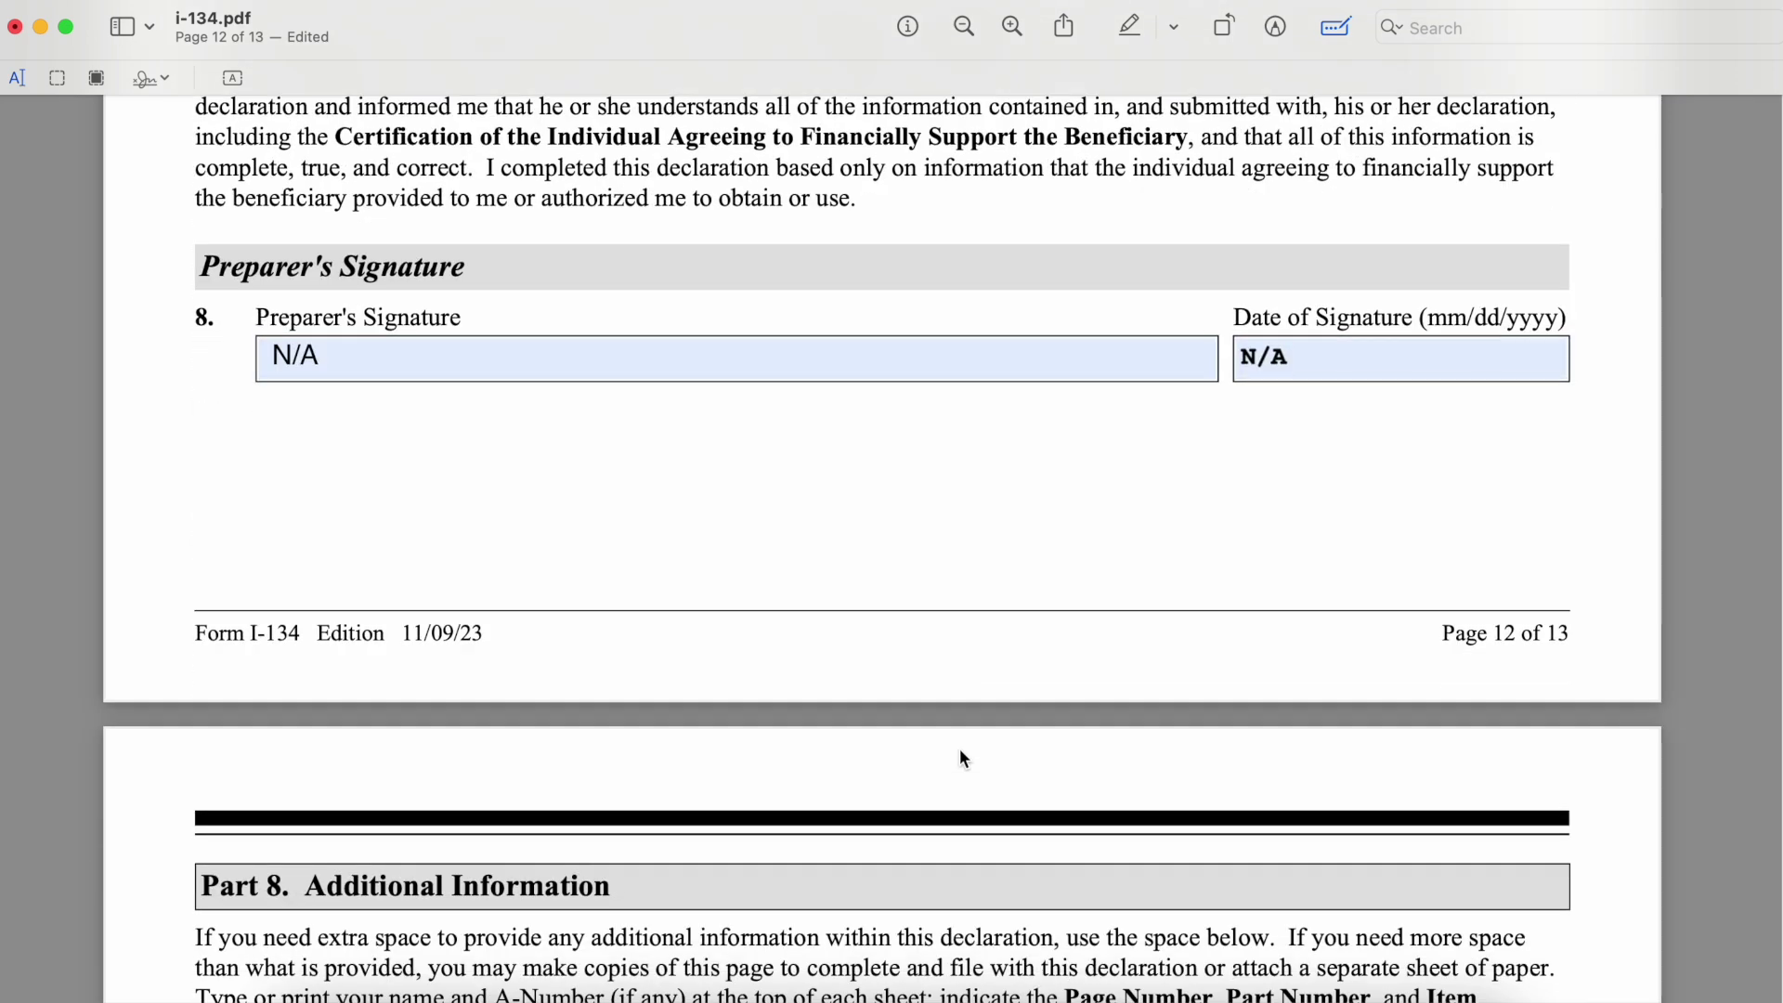
Read the Part 8 Additional Information instructions and review the name, A-Number and Item 3 page, part and item number fields
{"action": "scroll", "coordinate": [962, 758], "scroll_direction": "down", "scroll_amount": 6}
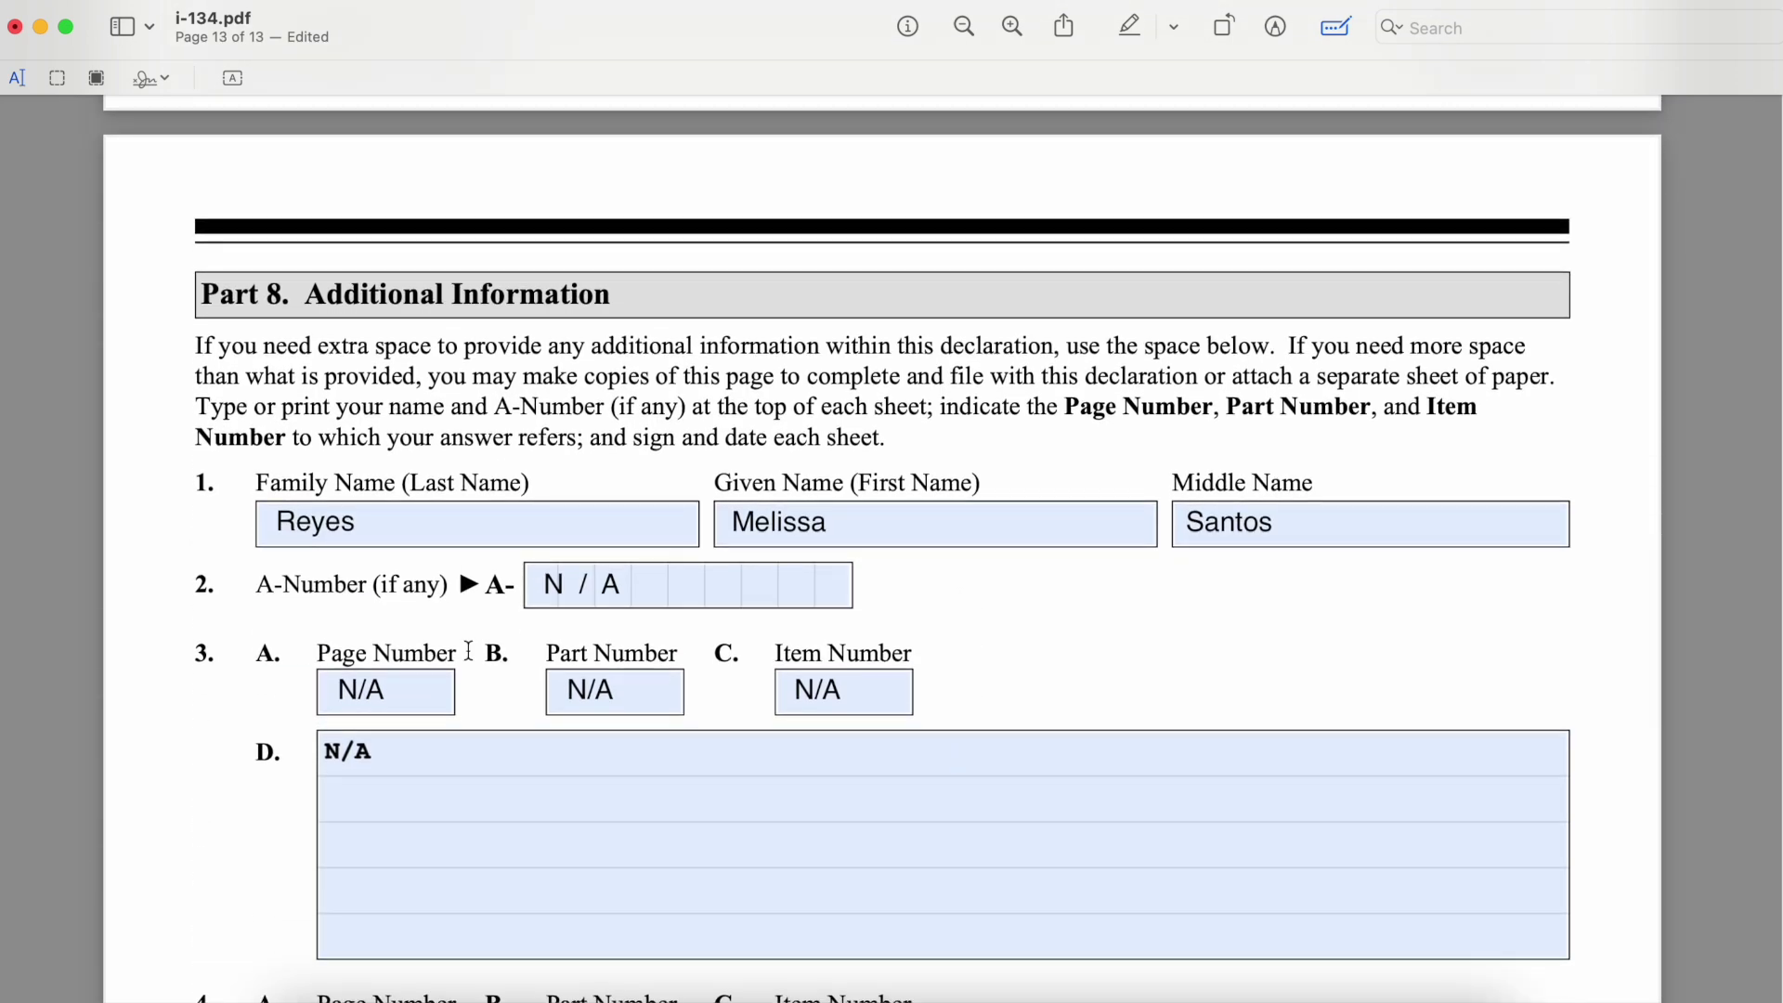
{"action": "scroll", "coordinate": [469, 650], "scroll_direction": "down", "scroll_amount": 3}
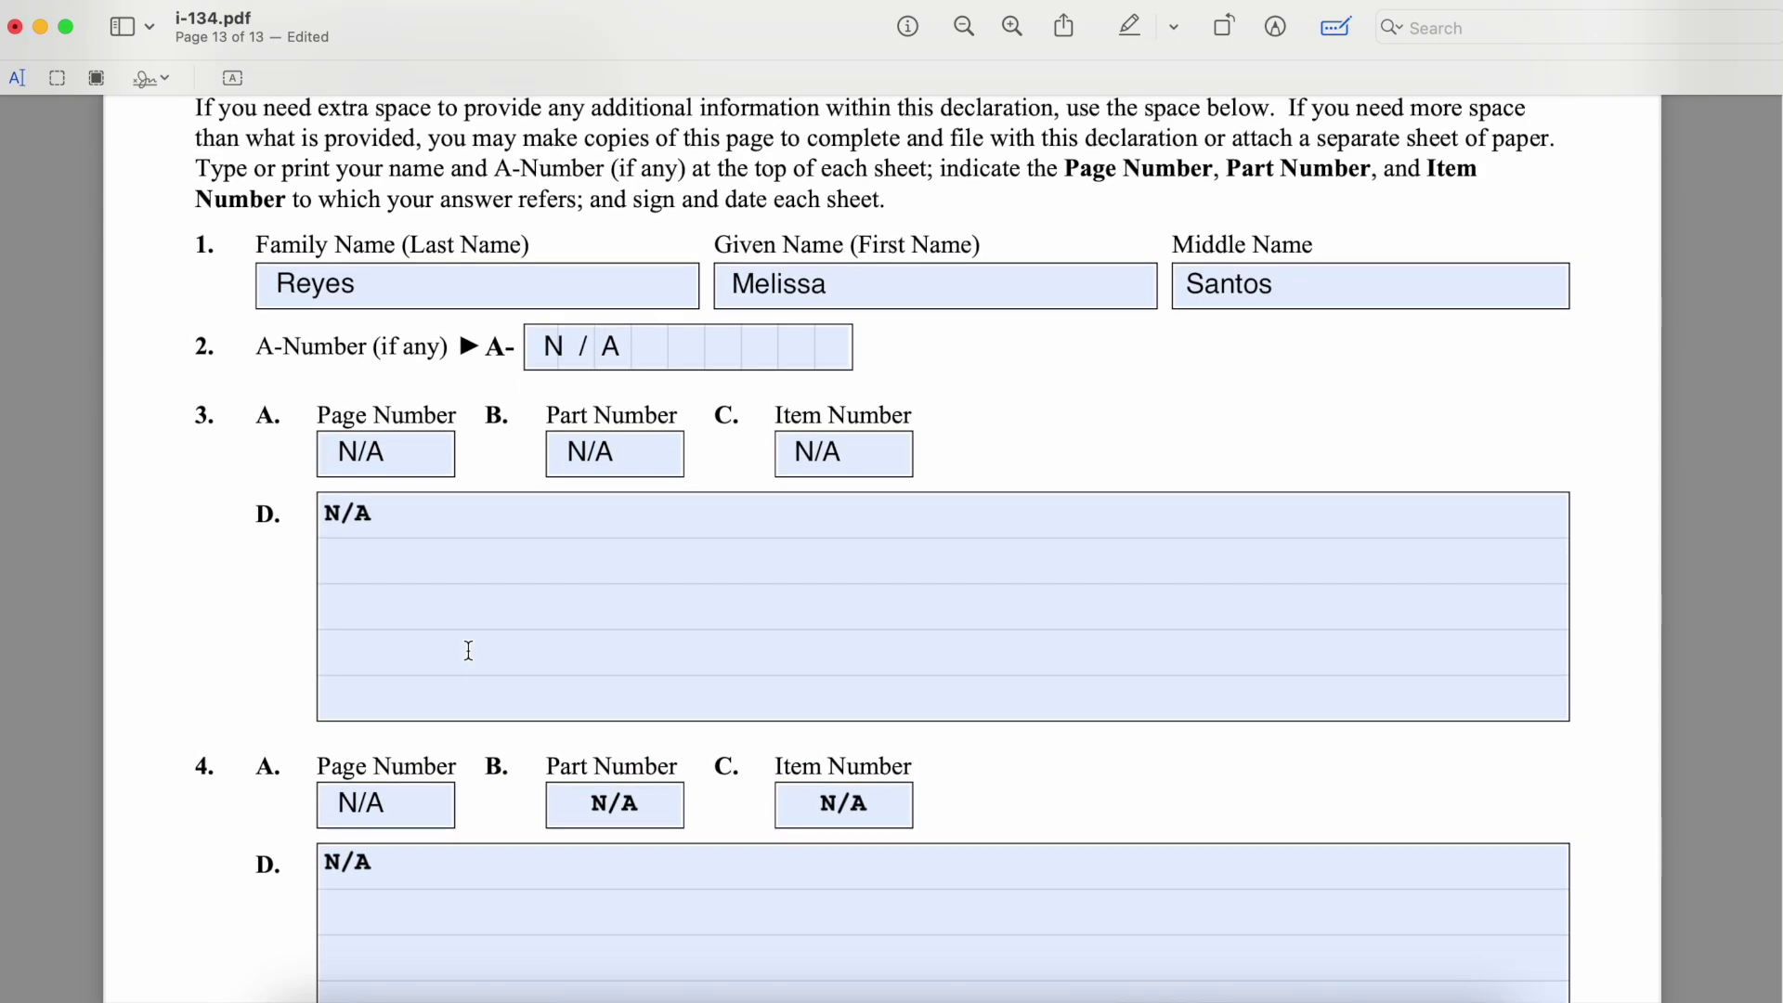
{"action": "mouse_move", "coordinate": [685, 998]}
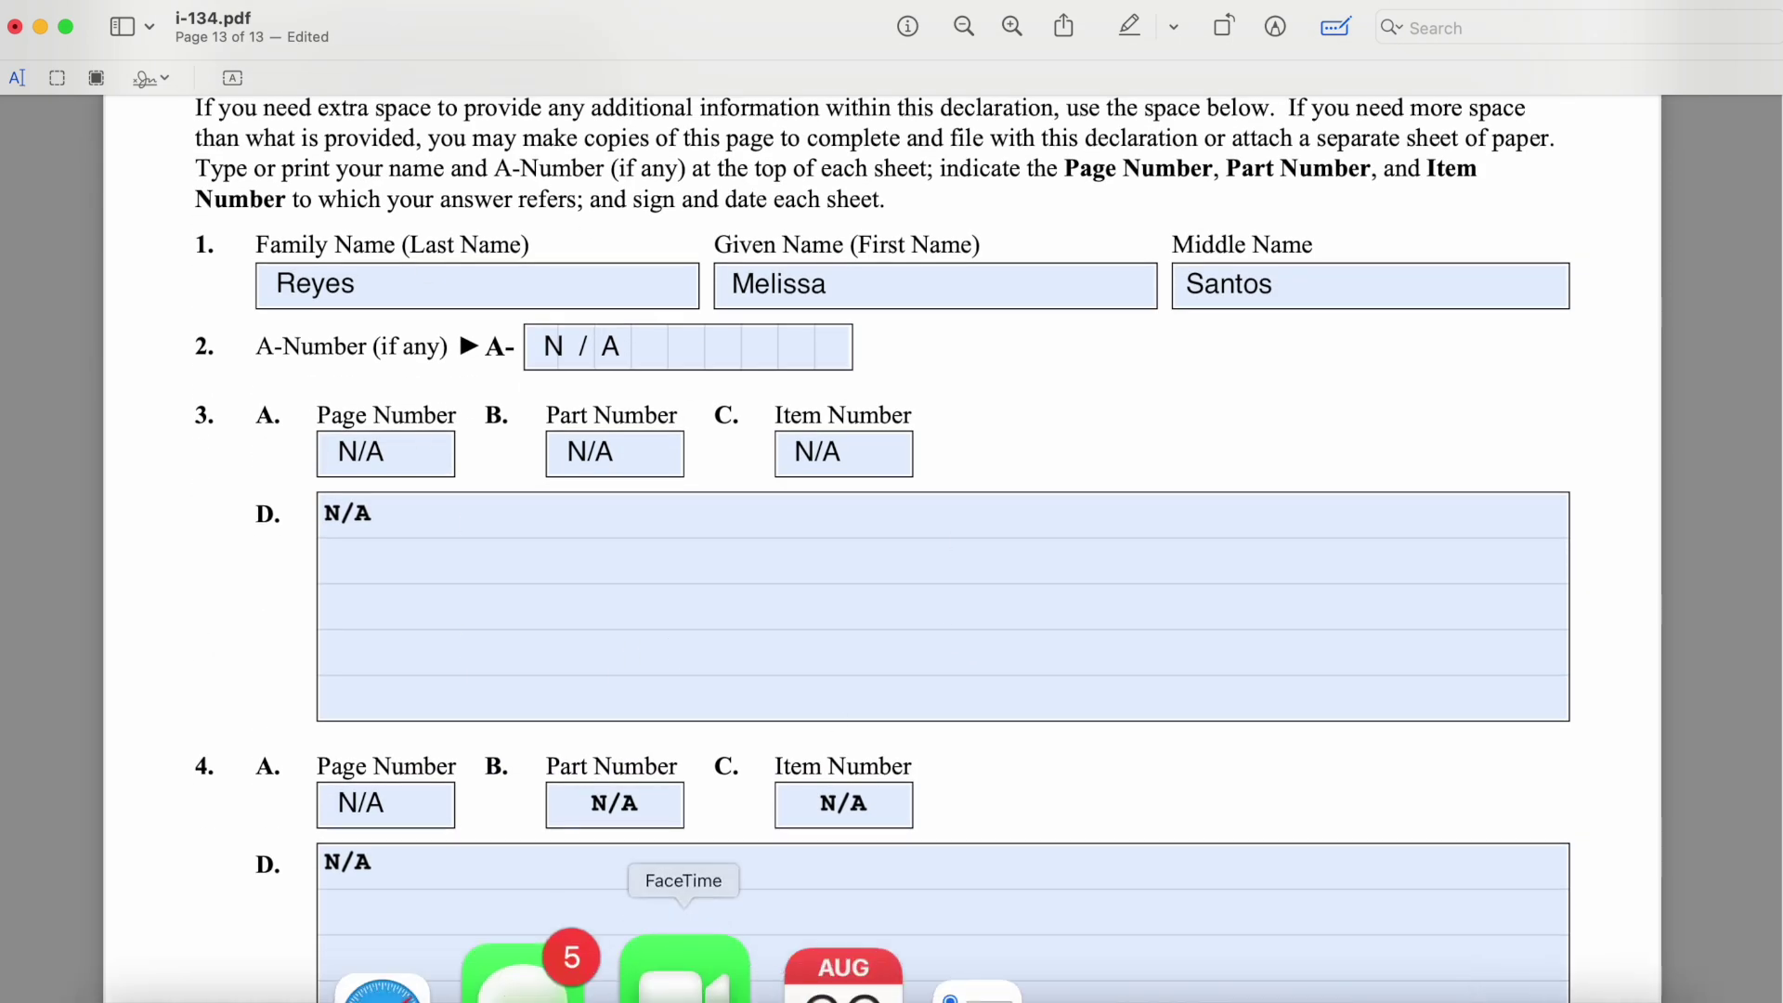
{"action": "scroll", "coordinate": [669, 776], "scroll_direction": "up", "scroll_amount": 4}
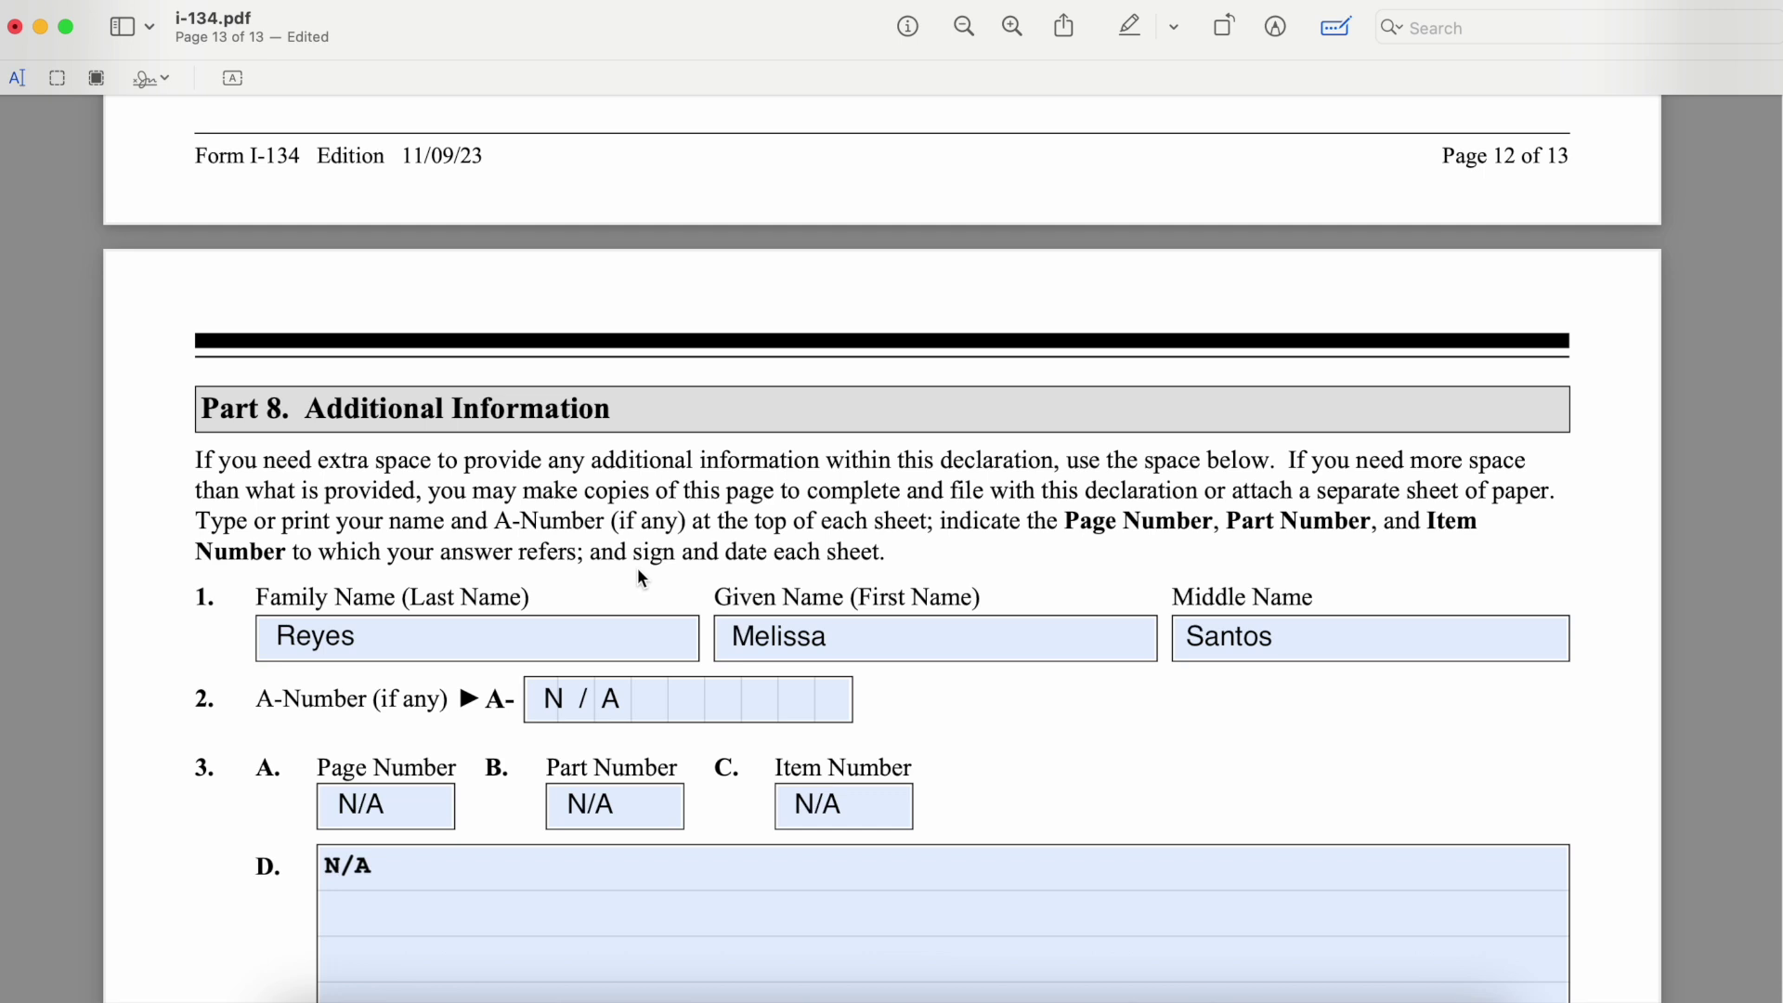
{"action": "scroll", "coordinate": [641, 578], "scroll_direction": "down", "scroll_amount": 3}
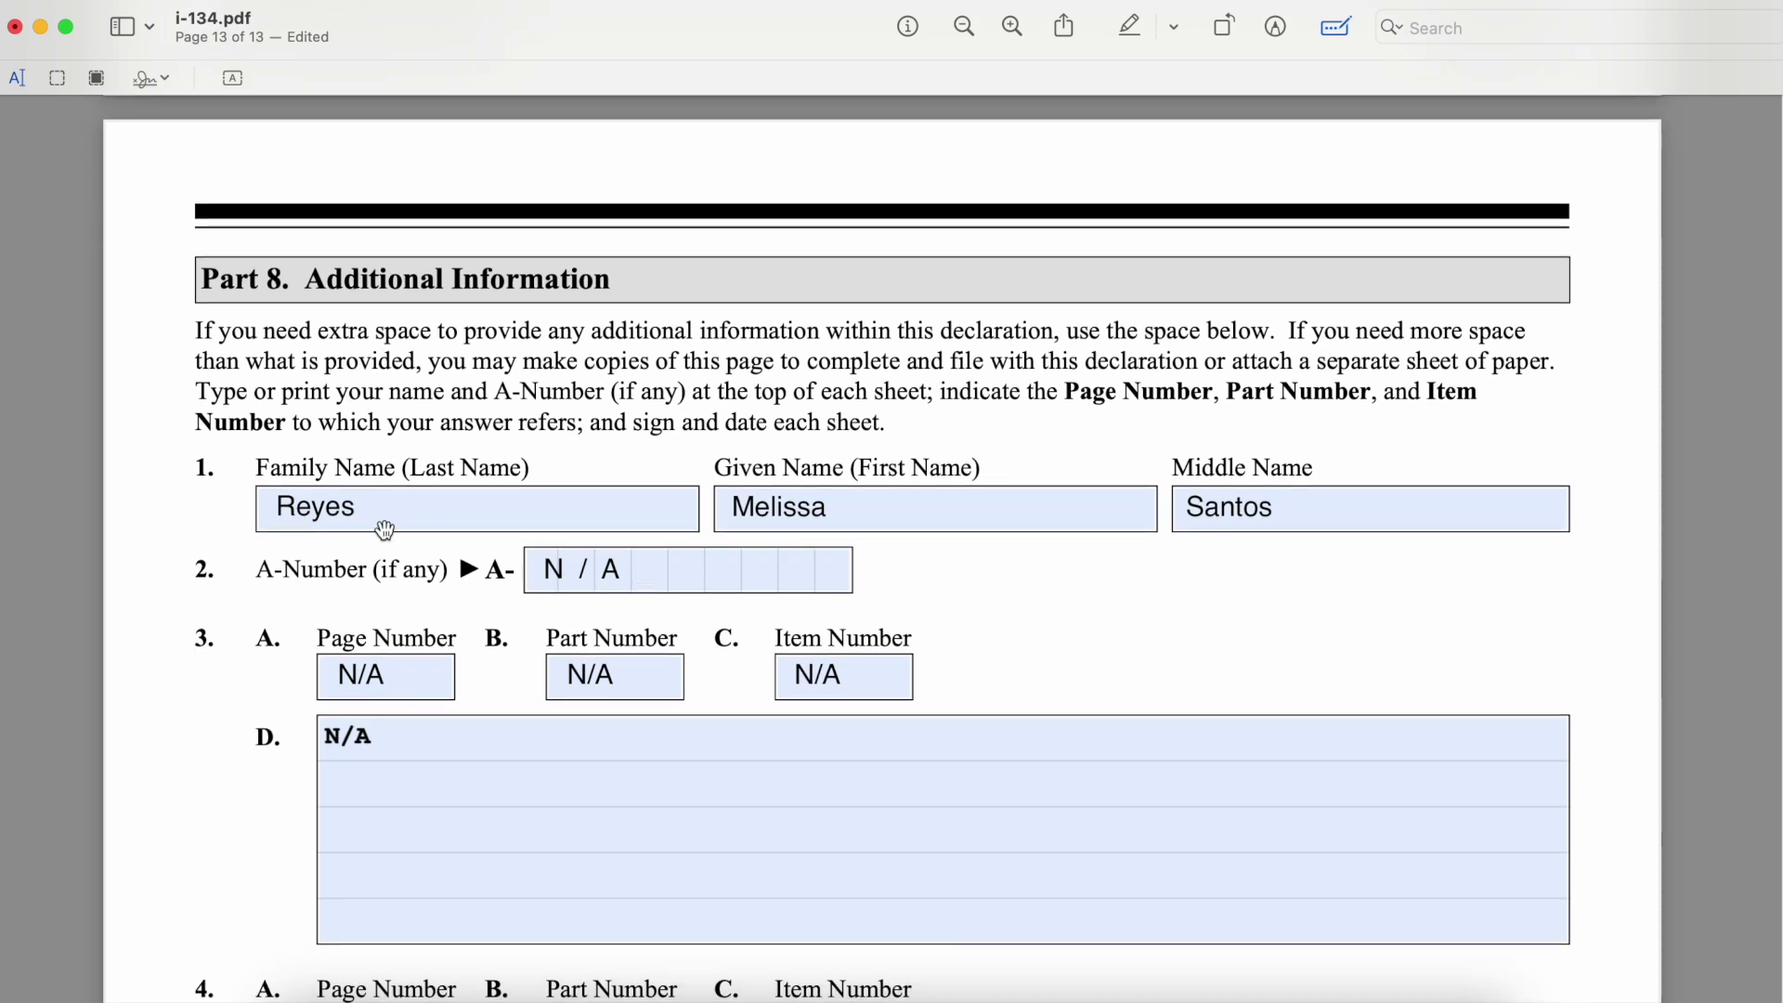
{"action": "scroll", "coordinate": [667, 569], "scroll_direction": "down", "scroll_amount": 6}
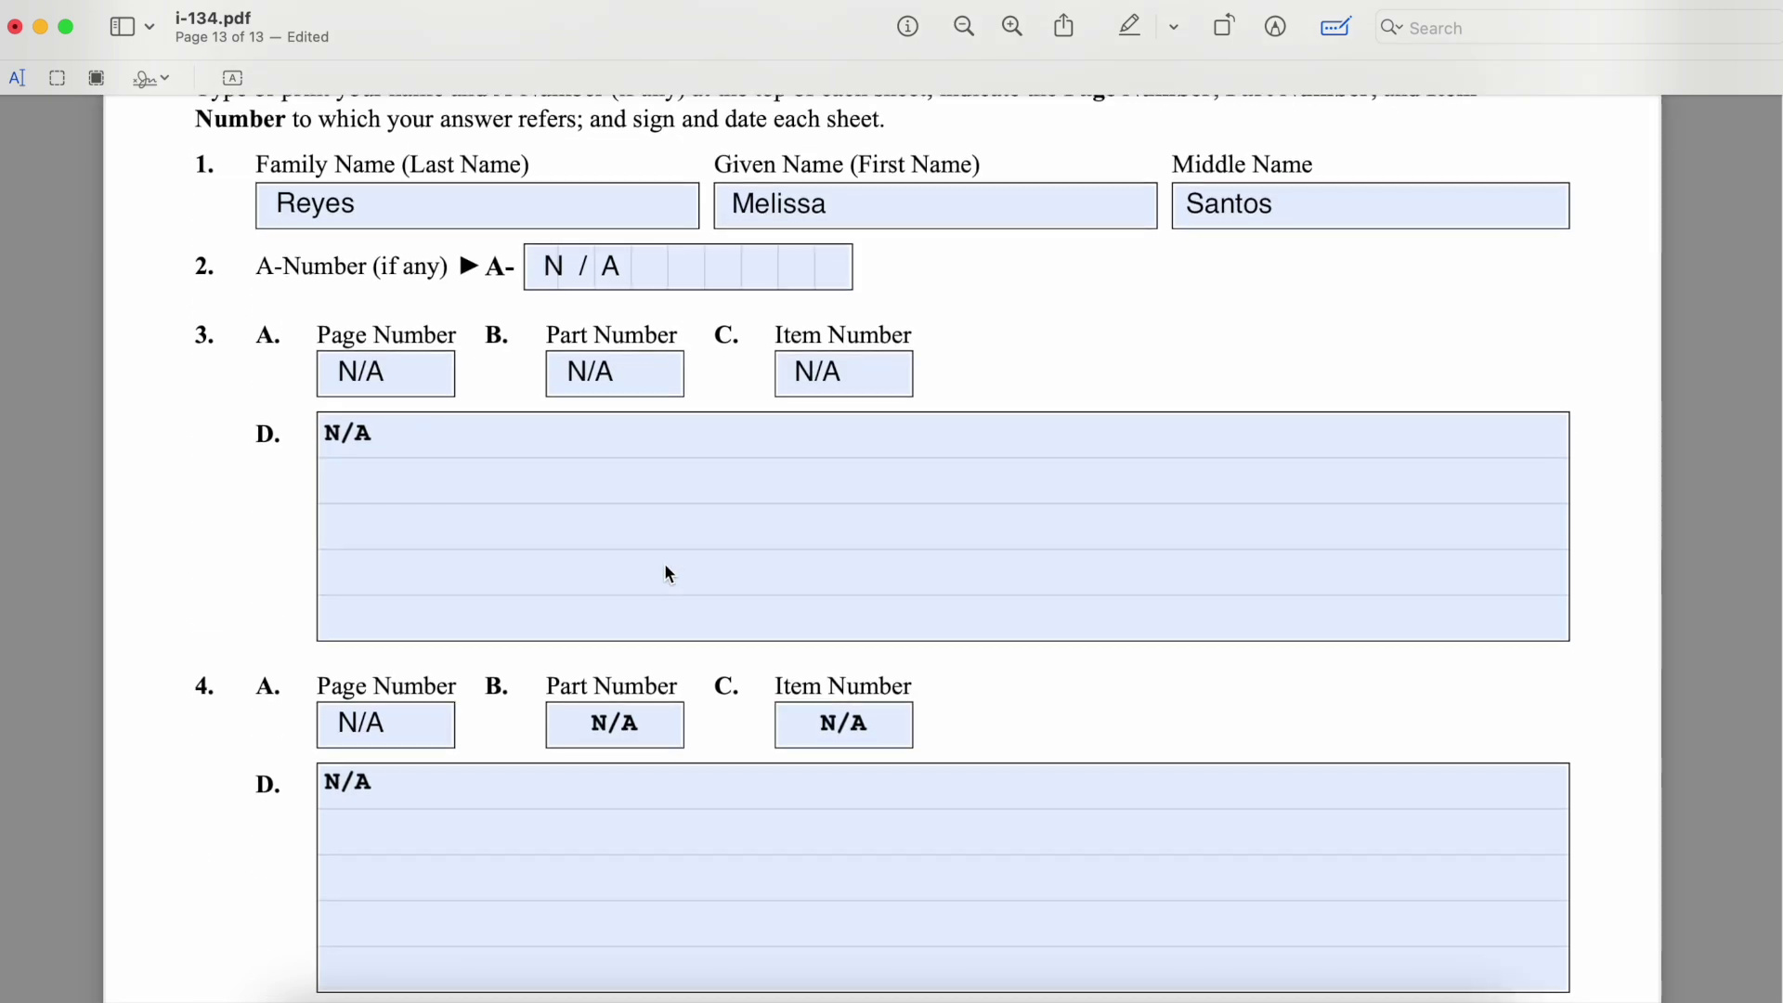
{"action": "scroll", "coordinate": [669, 573], "scroll_direction": "up", "scroll_amount": 5}
{"action": "scroll", "coordinate": [664, 563], "scroll_direction": "down", "scroll_amount": 5}
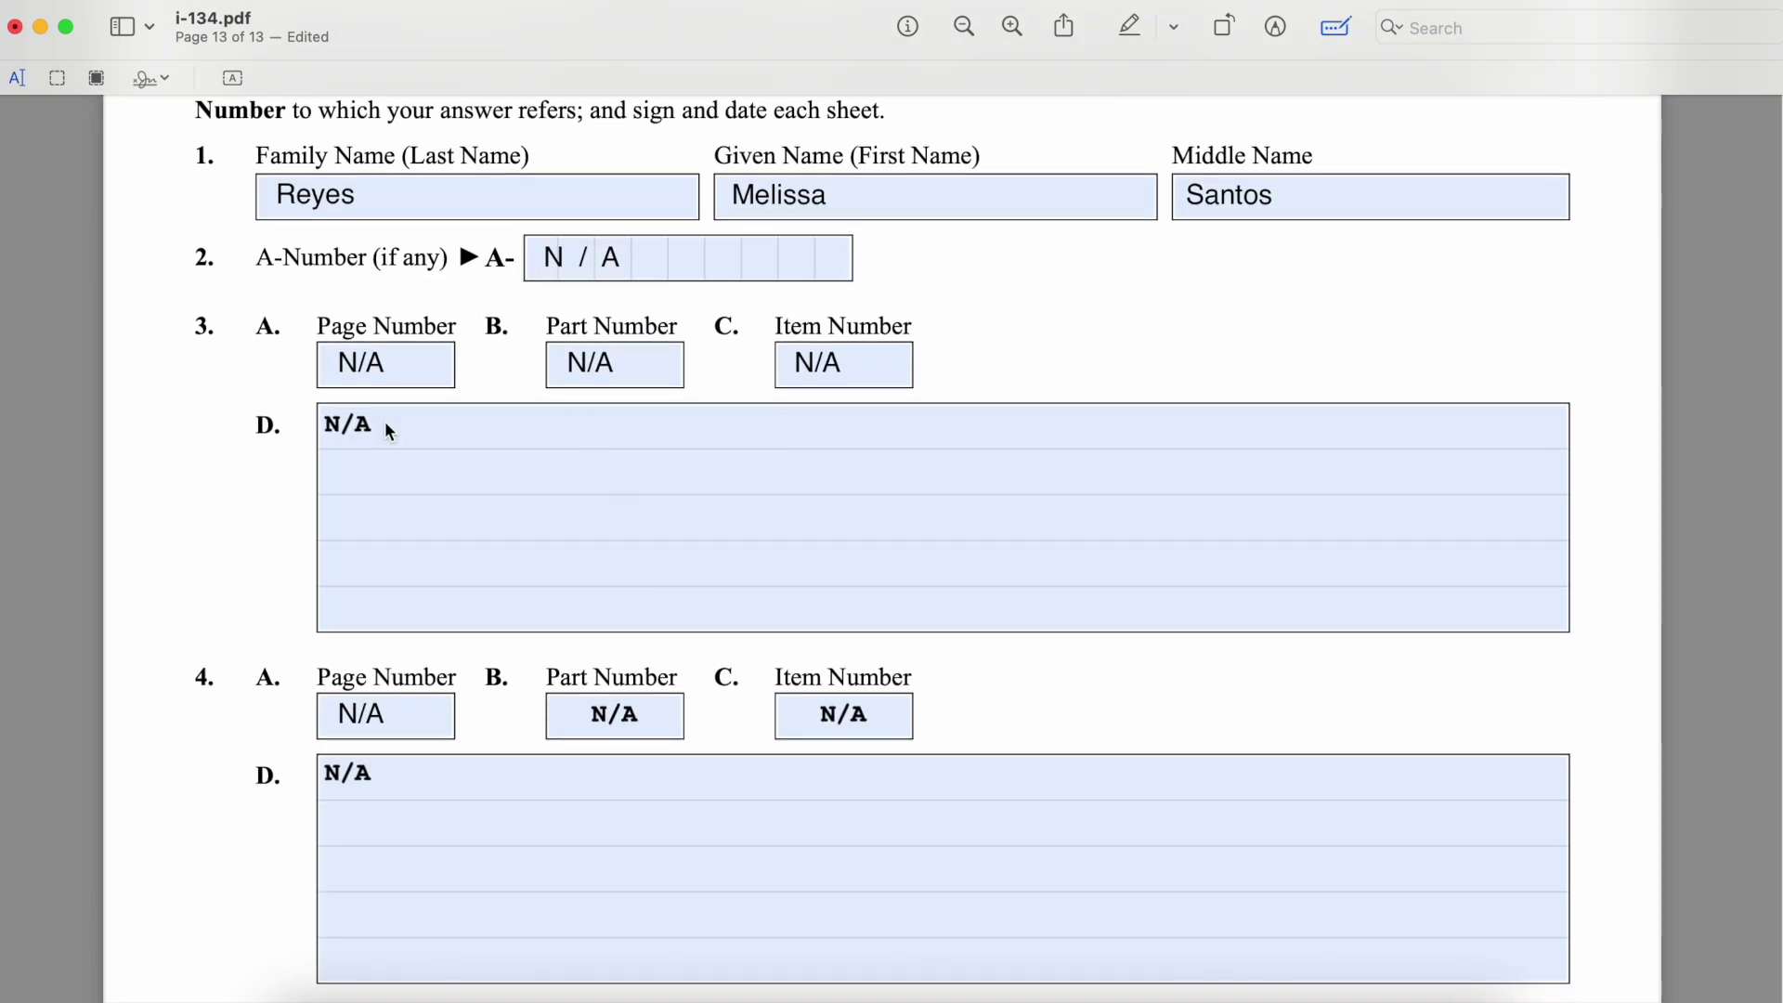
Look through the additional information entries in Items 3 to 6 on page 13, and recheck the Part 8 instructions
{"action": "scroll", "coordinate": [577, 515], "scroll_direction": "down", "scroll_amount": 12}
{"action": "scroll", "coordinate": [577, 515], "scroll_direction": "down", "scroll_amount": 3}
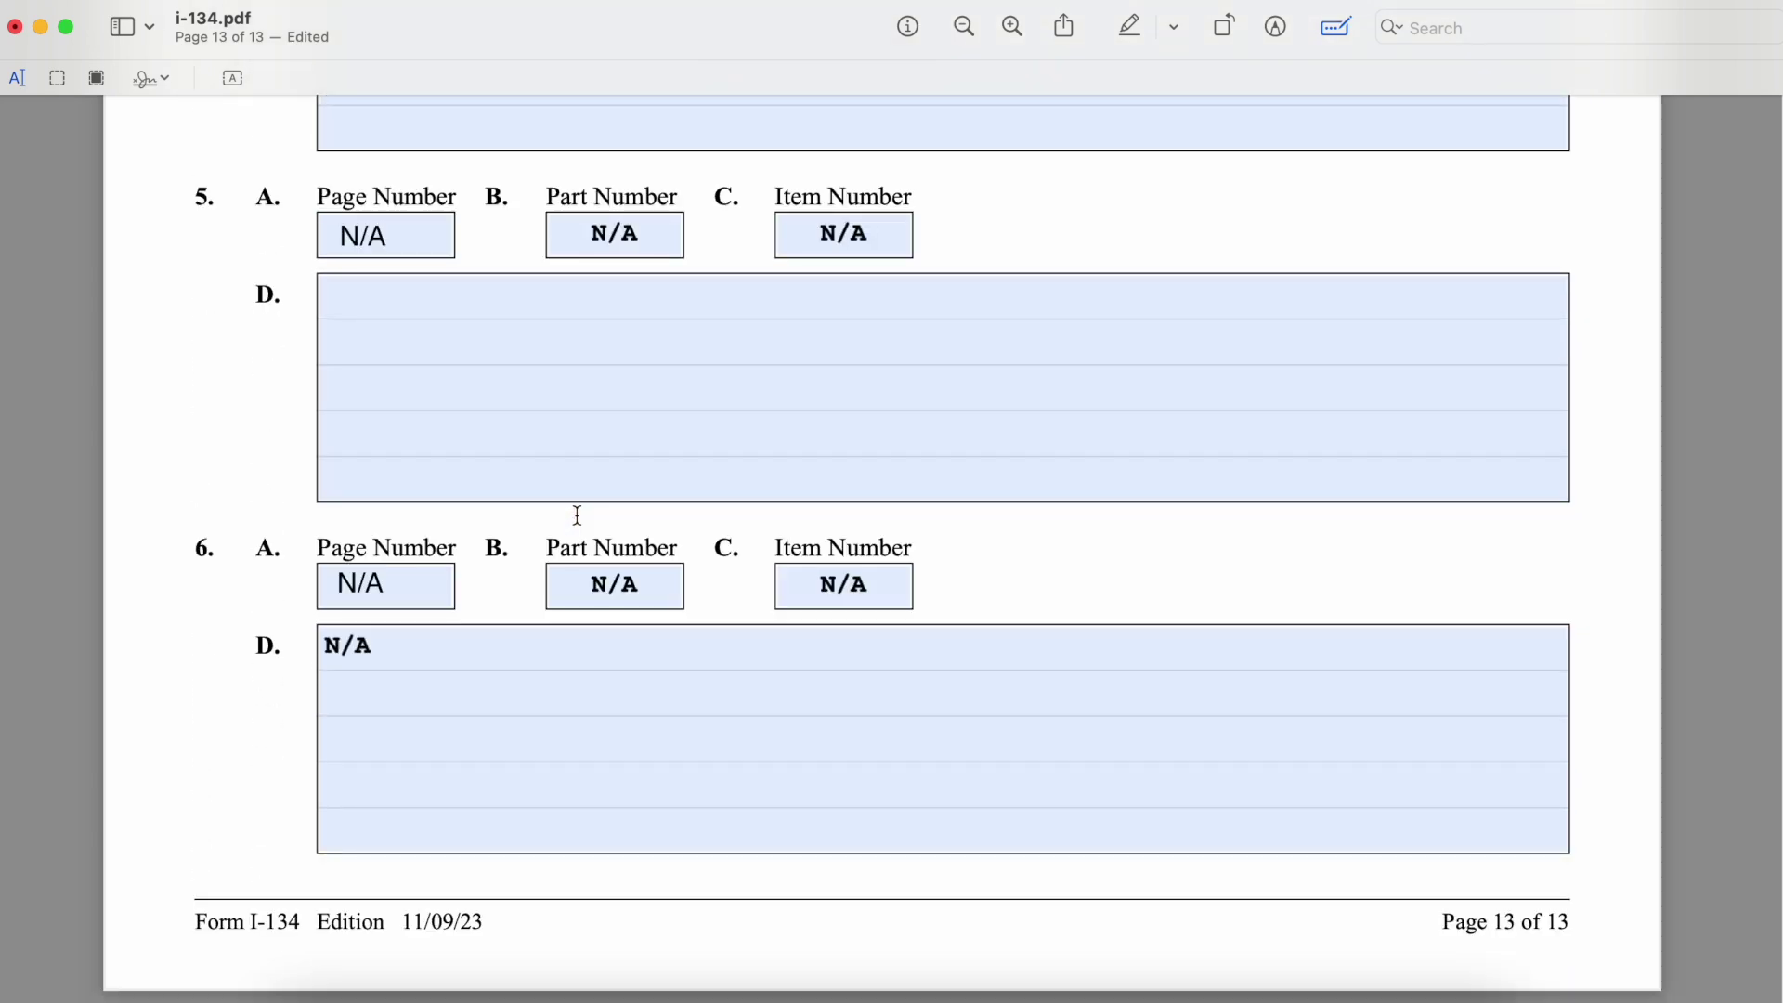
{"action": "scroll", "coordinate": [577, 515], "scroll_direction": "up", "scroll_amount": 20}
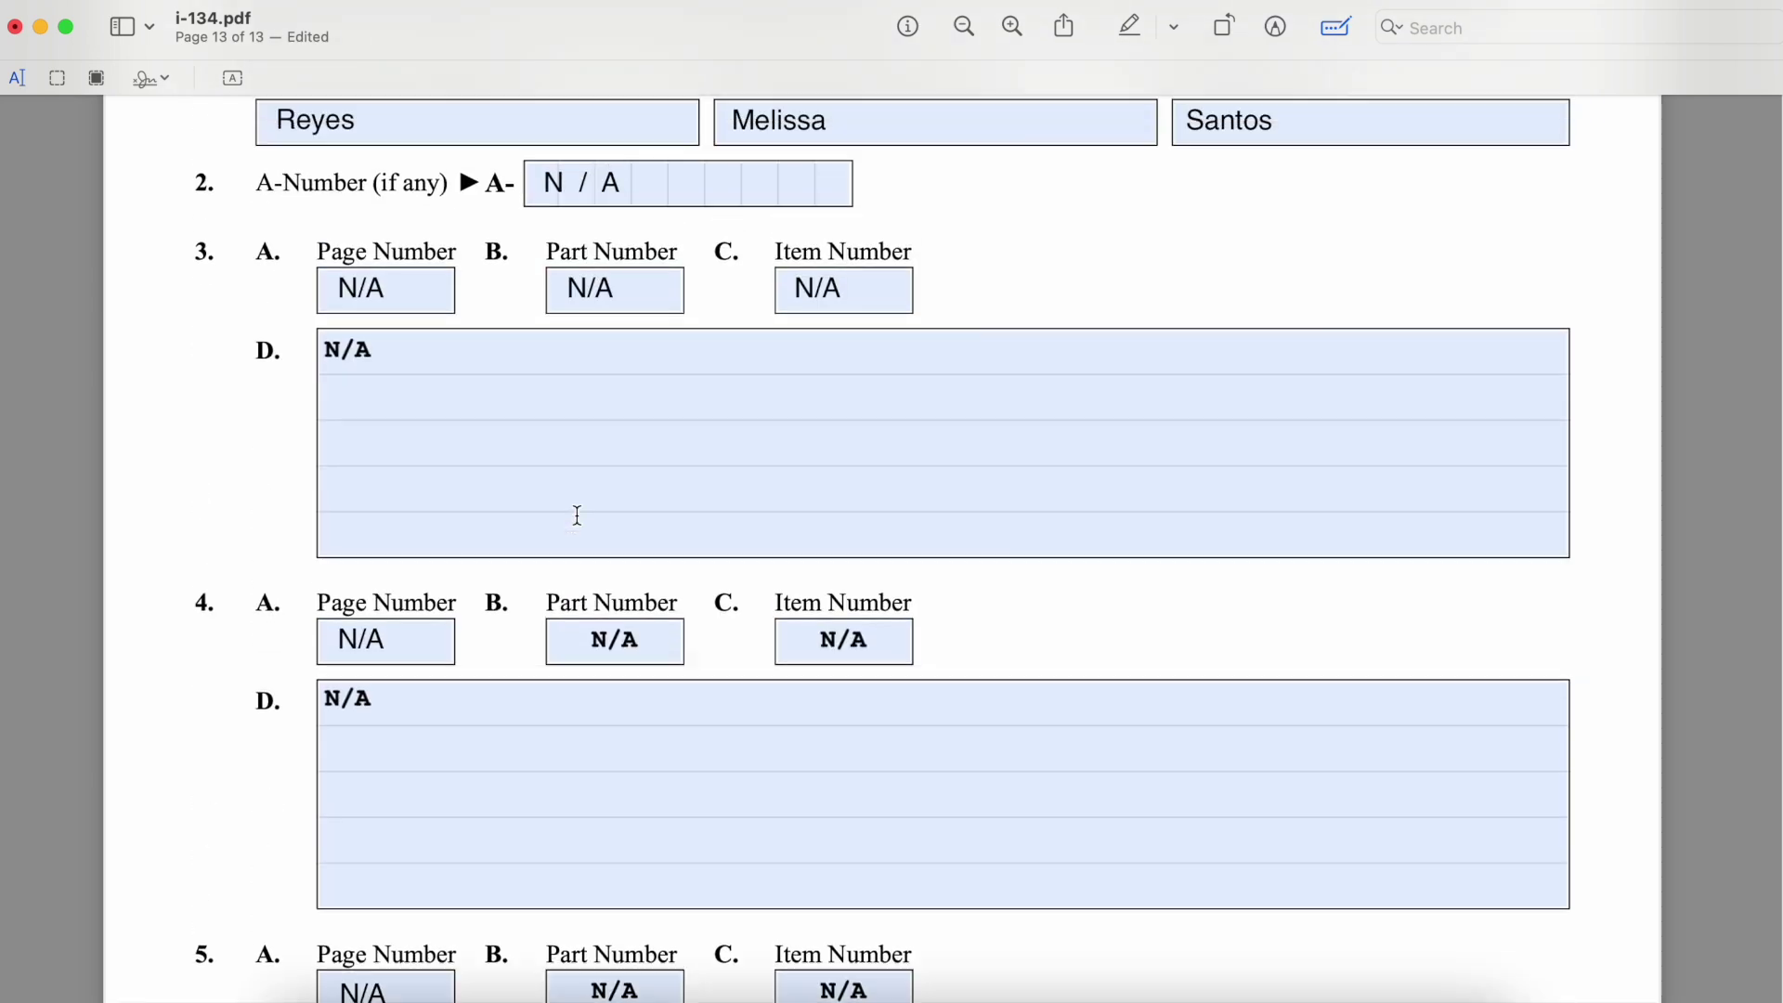
{"action": "scroll", "coordinate": [576, 514], "scroll_direction": "up", "scroll_amount": 3}
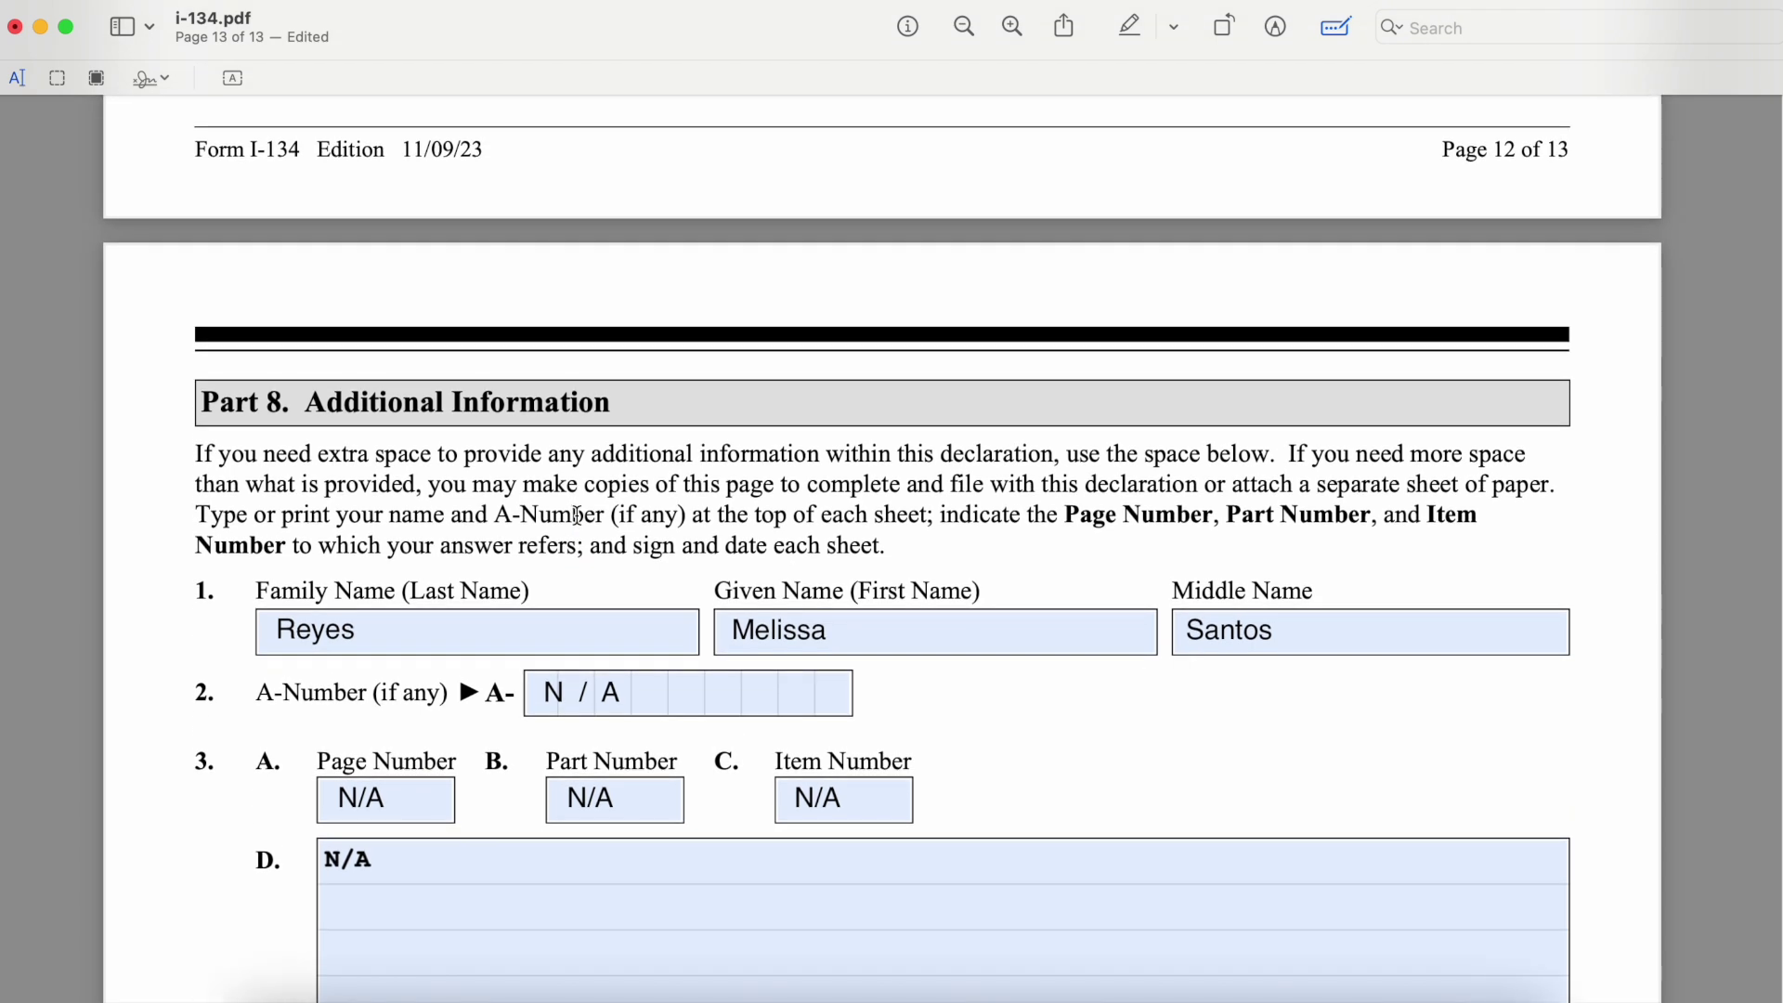
{"action": "scroll", "coordinate": [577, 514], "scroll_direction": "up", "scroll_amount": 5}
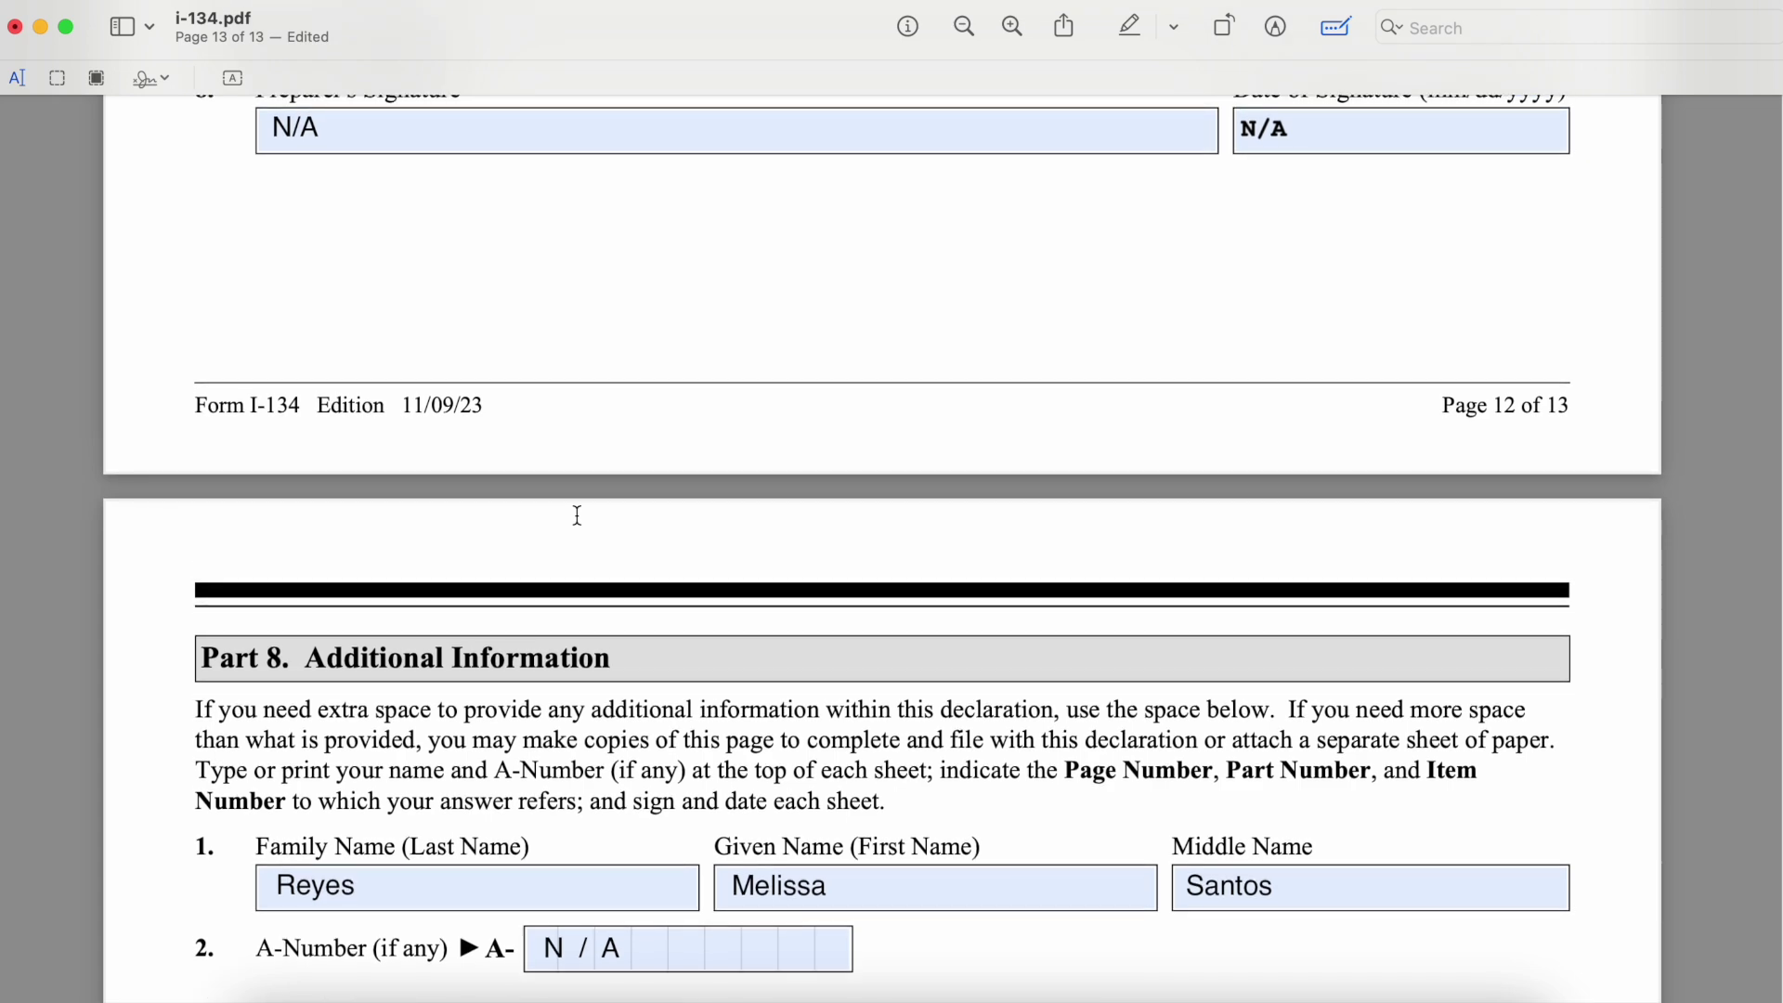
{"action": "scroll", "coordinate": [577, 514], "scroll_direction": "down", "scroll_amount": 20}
{"action": "scroll", "coordinate": [577, 515], "scroll_direction": "up", "scroll_amount": 13}
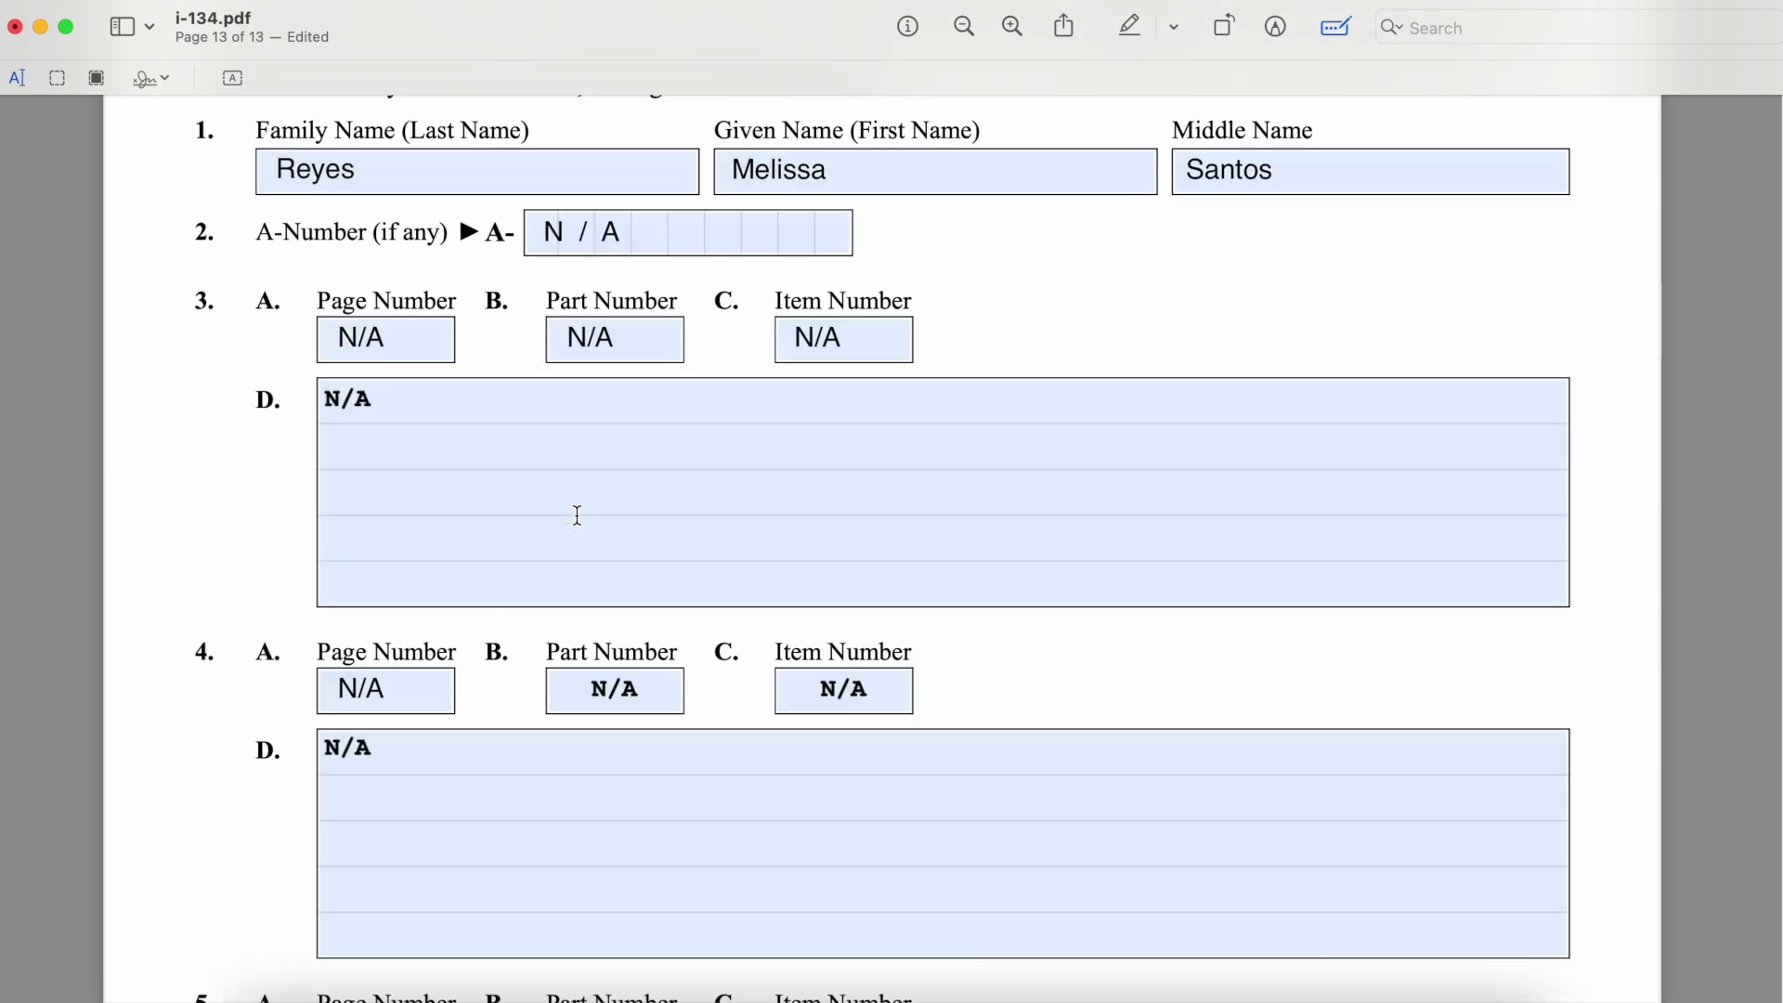
Return to Part 1, Basis for Filing, on the first page of the completed form
{"action": "scroll", "coordinate": [577, 515], "scroll_direction": "up", "scroll_amount": 11}
{"action": "scroll", "coordinate": [577, 514], "scroll_direction": "up", "scroll_amount": 20}
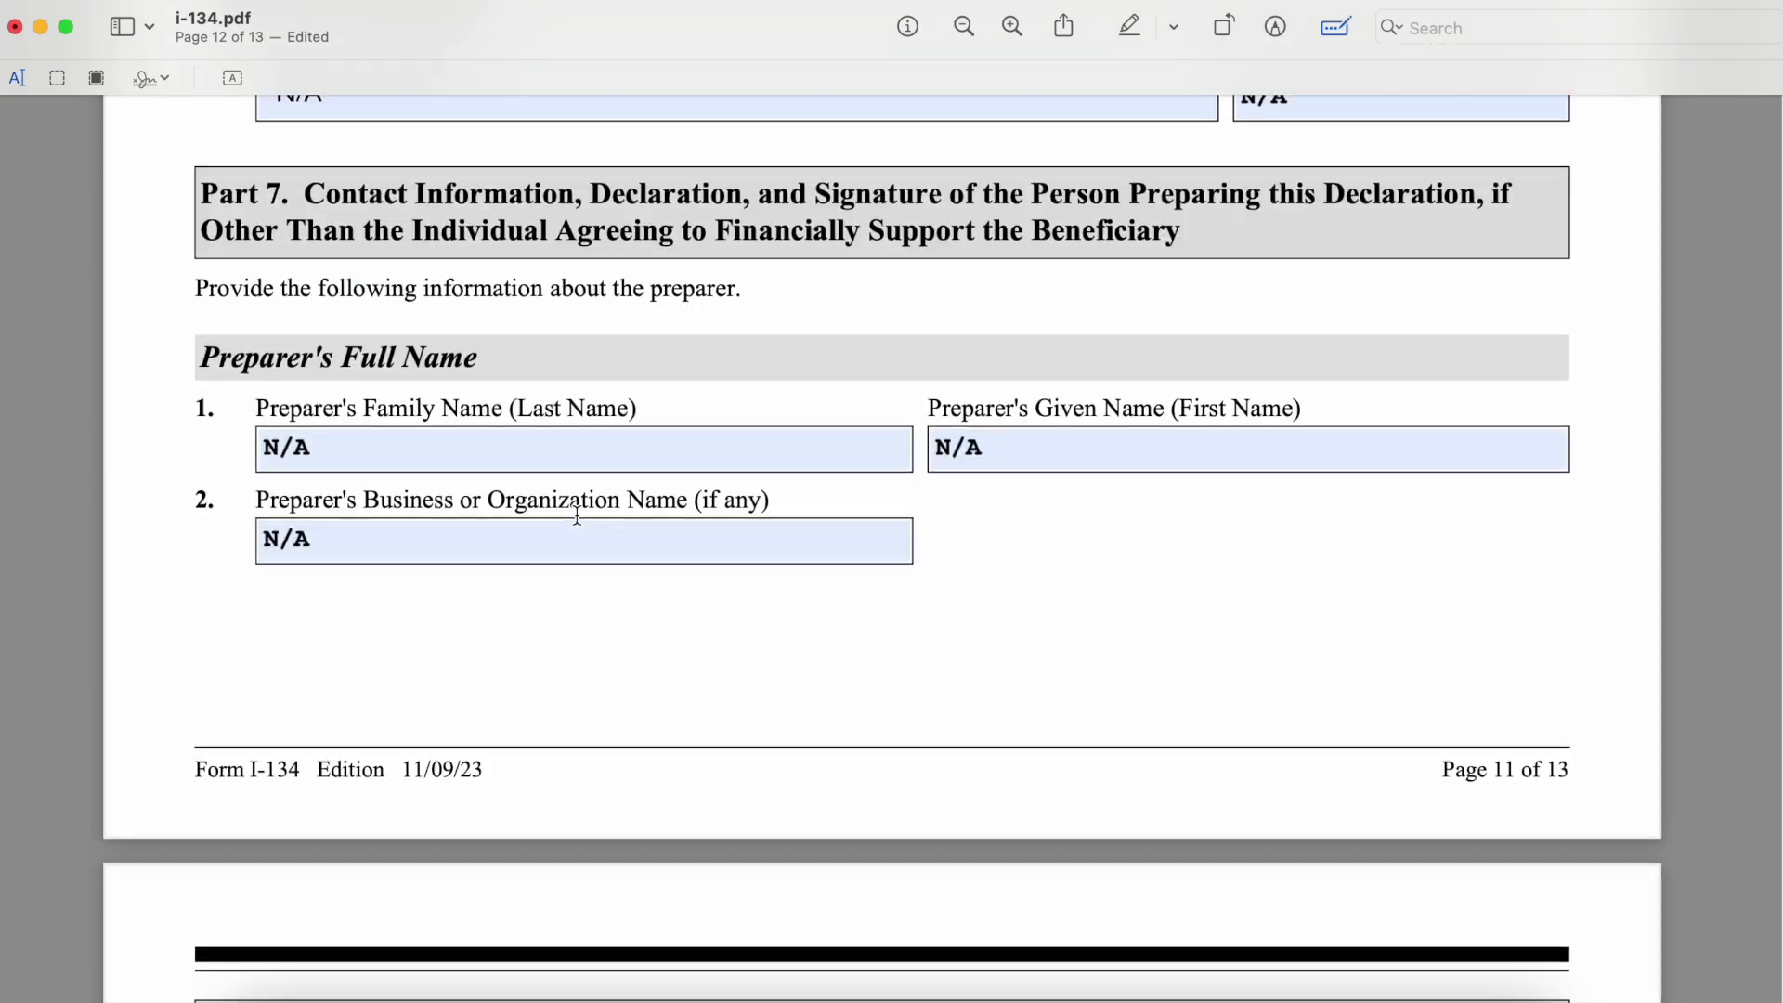
{"action": "scroll", "coordinate": [576, 515], "scroll_direction": "up", "scroll_amount": 20}
{"action": "scroll", "coordinate": [576, 531], "scroll_direction": "up", "scroll_amount": 20}
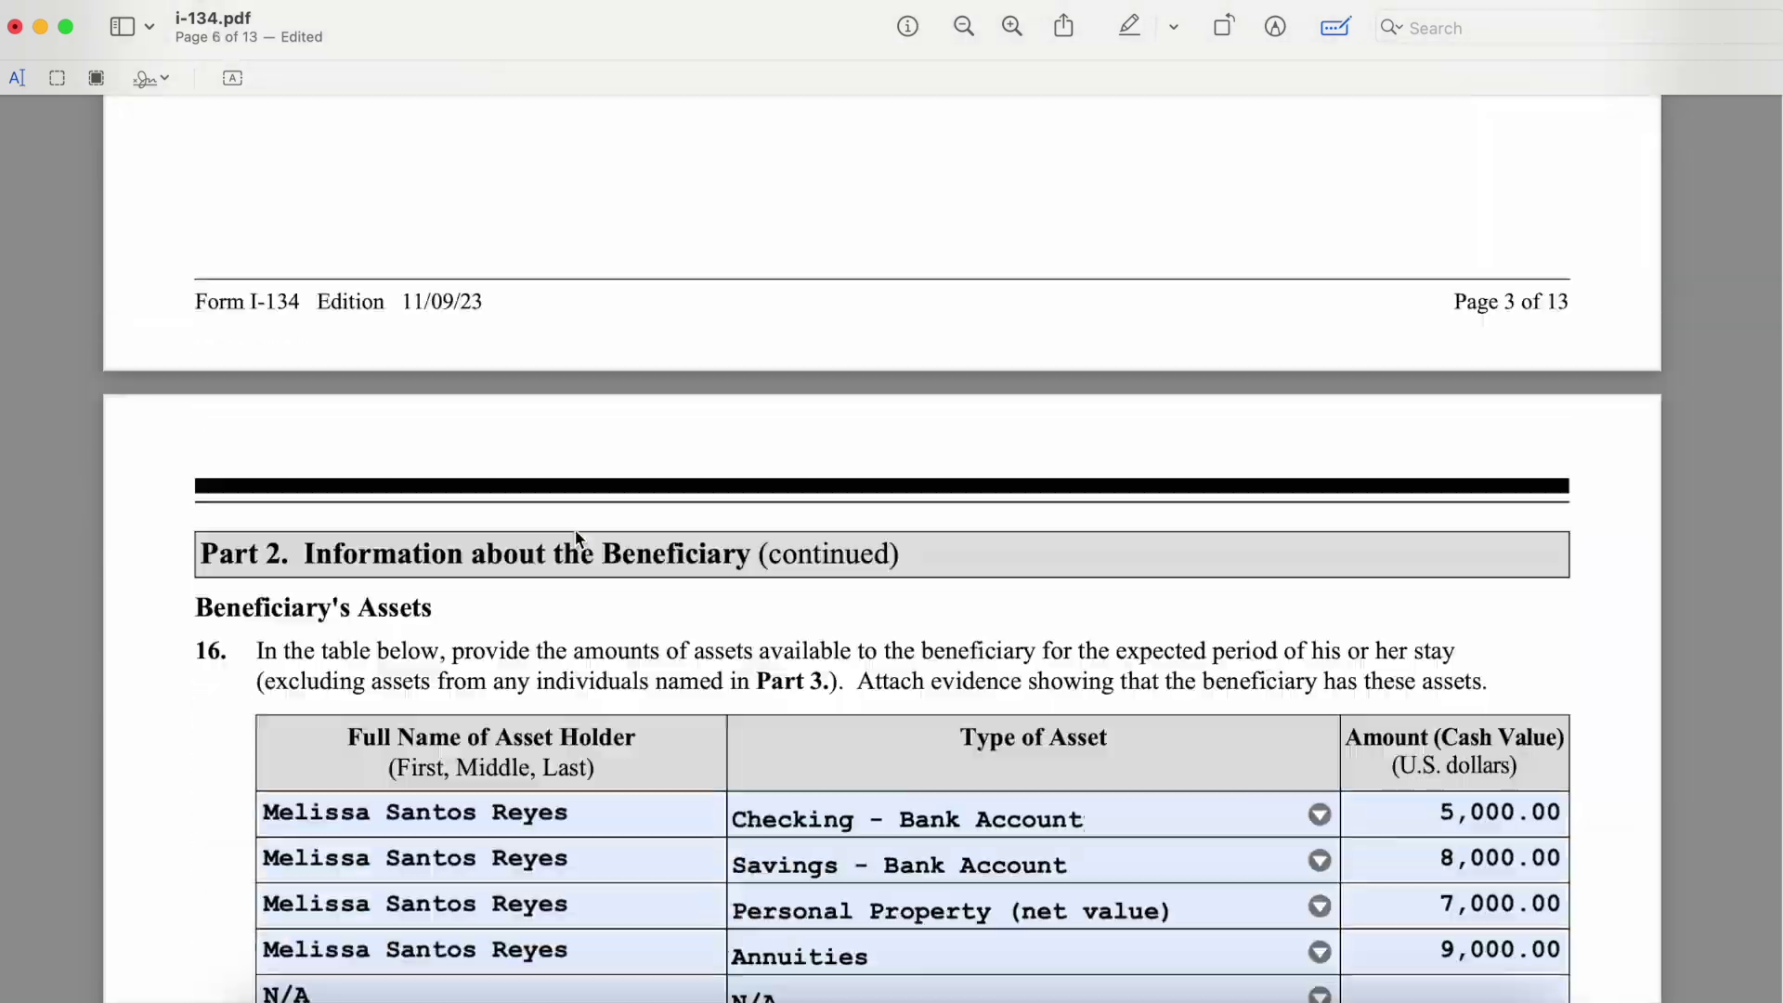
{"action": "scroll", "coordinate": [576, 537], "scroll_direction": "up", "scroll_amount": 20}
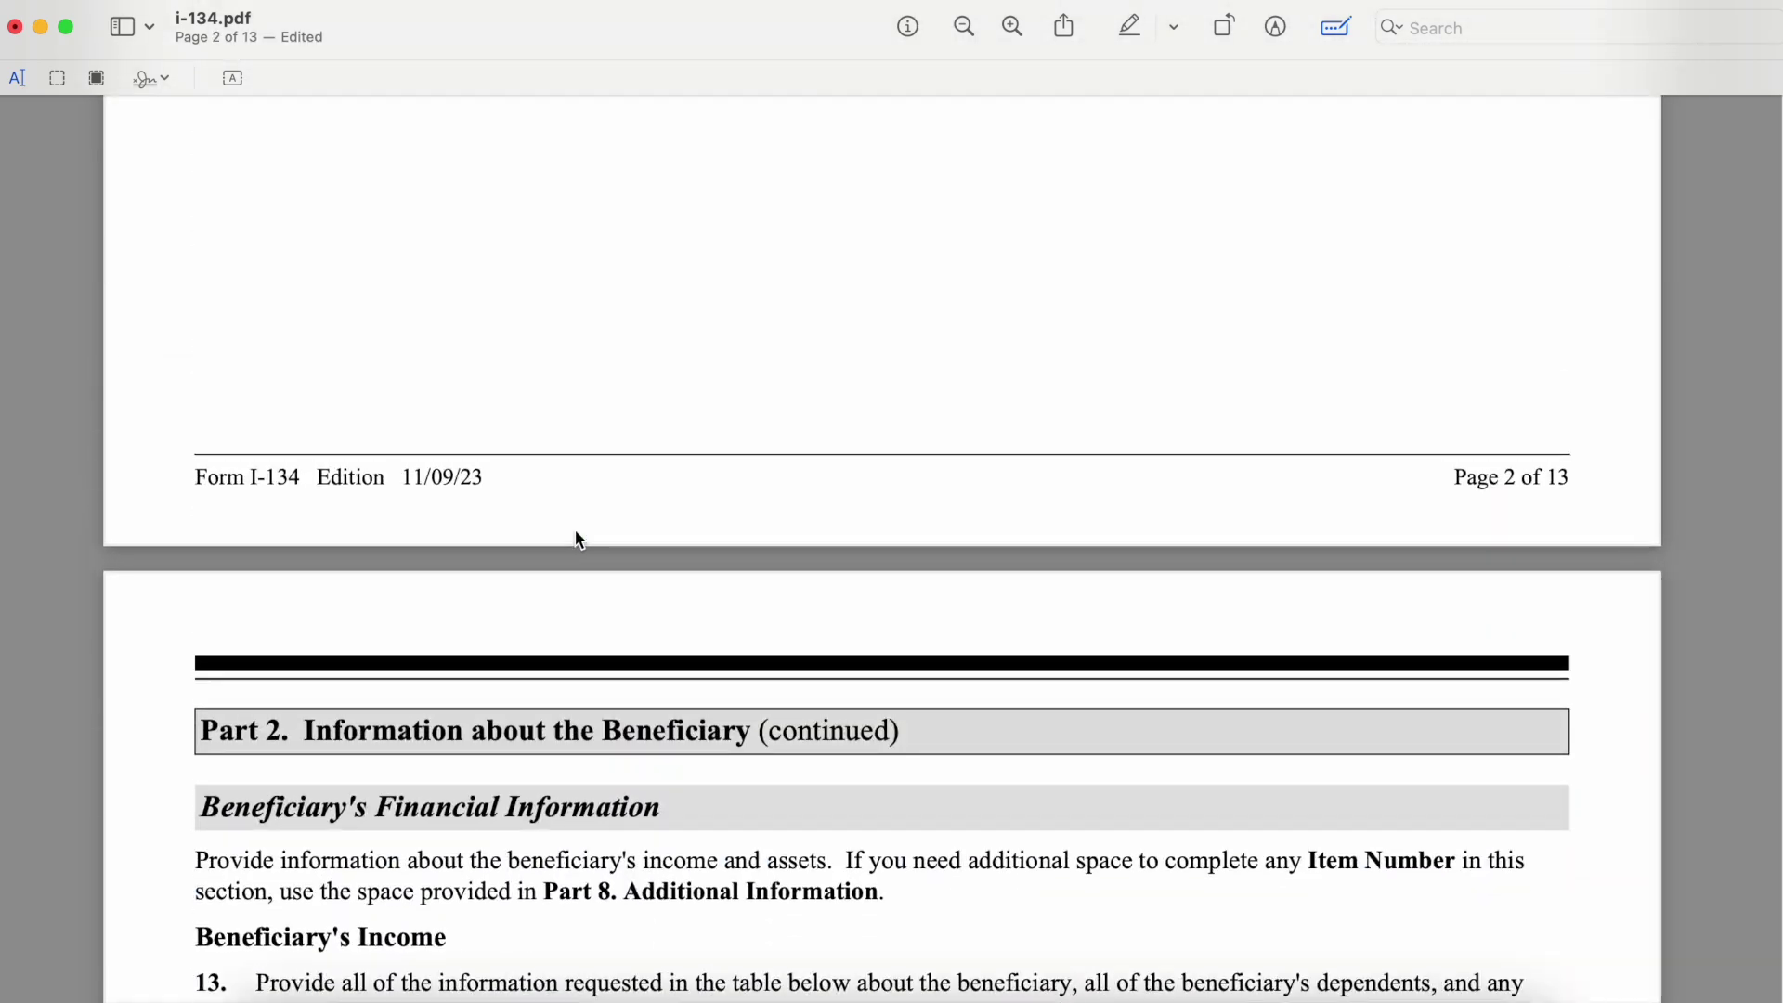
{"action": "scroll", "coordinate": [578, 539], "scroll_direction": "up", "scroll_amount": 20}
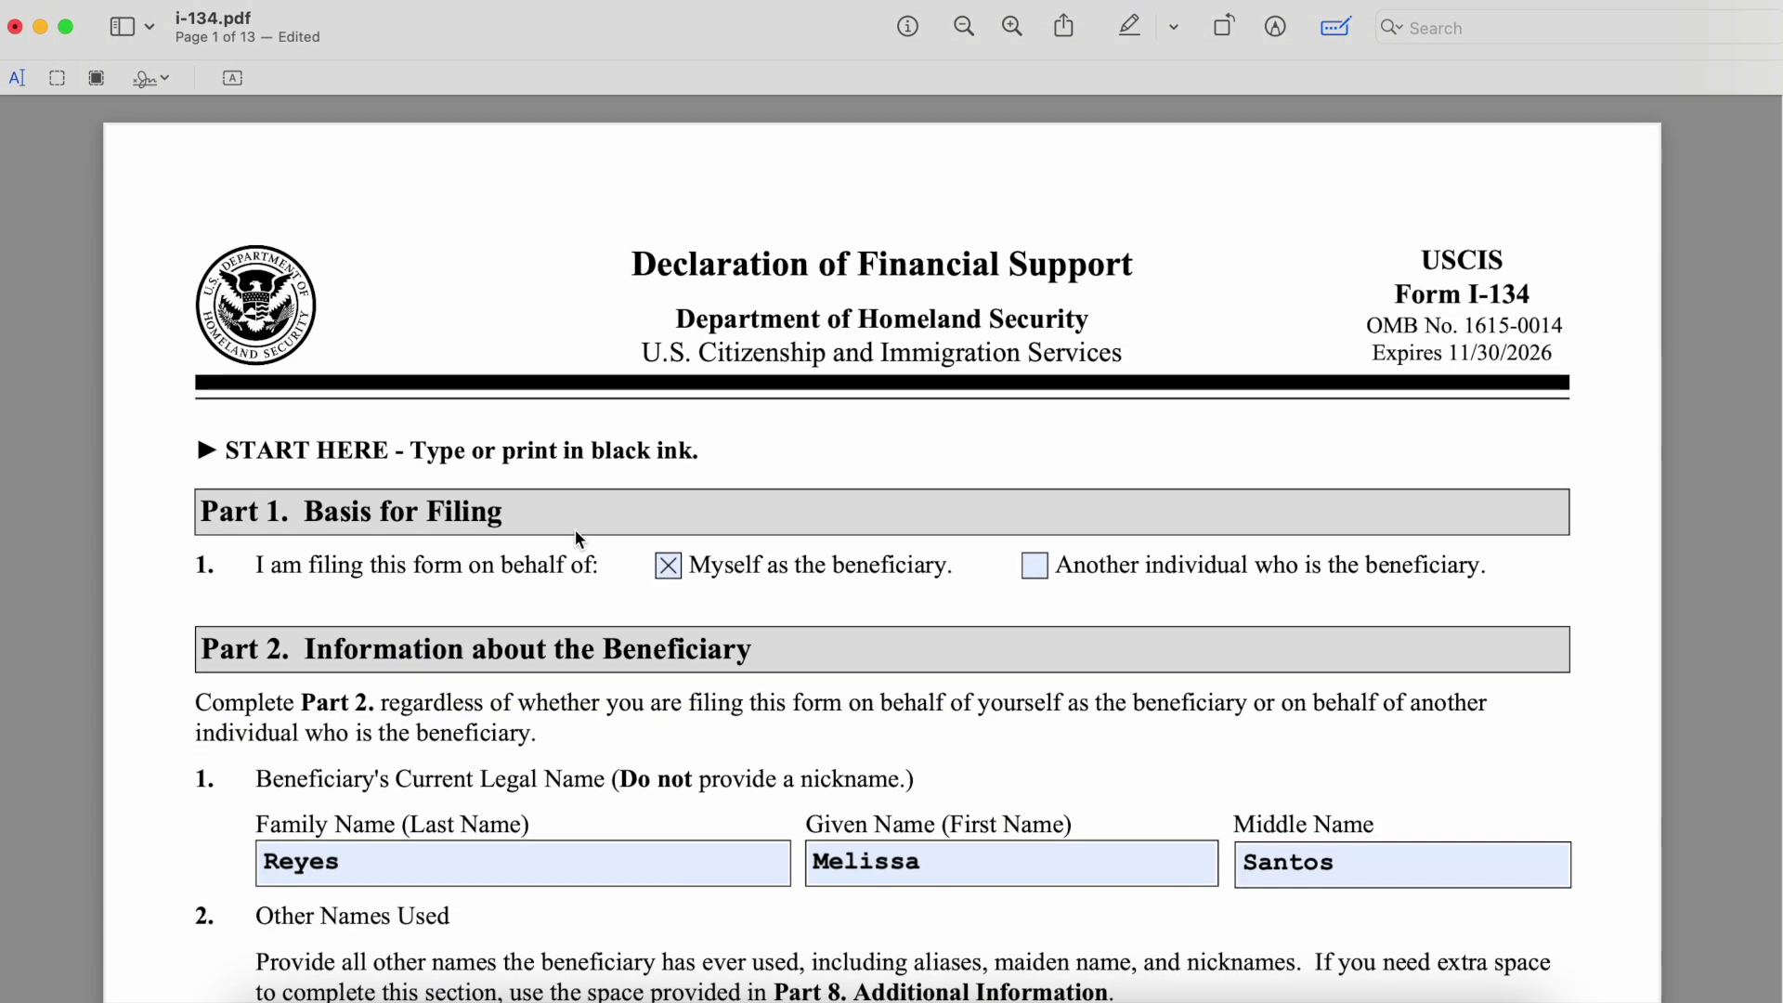